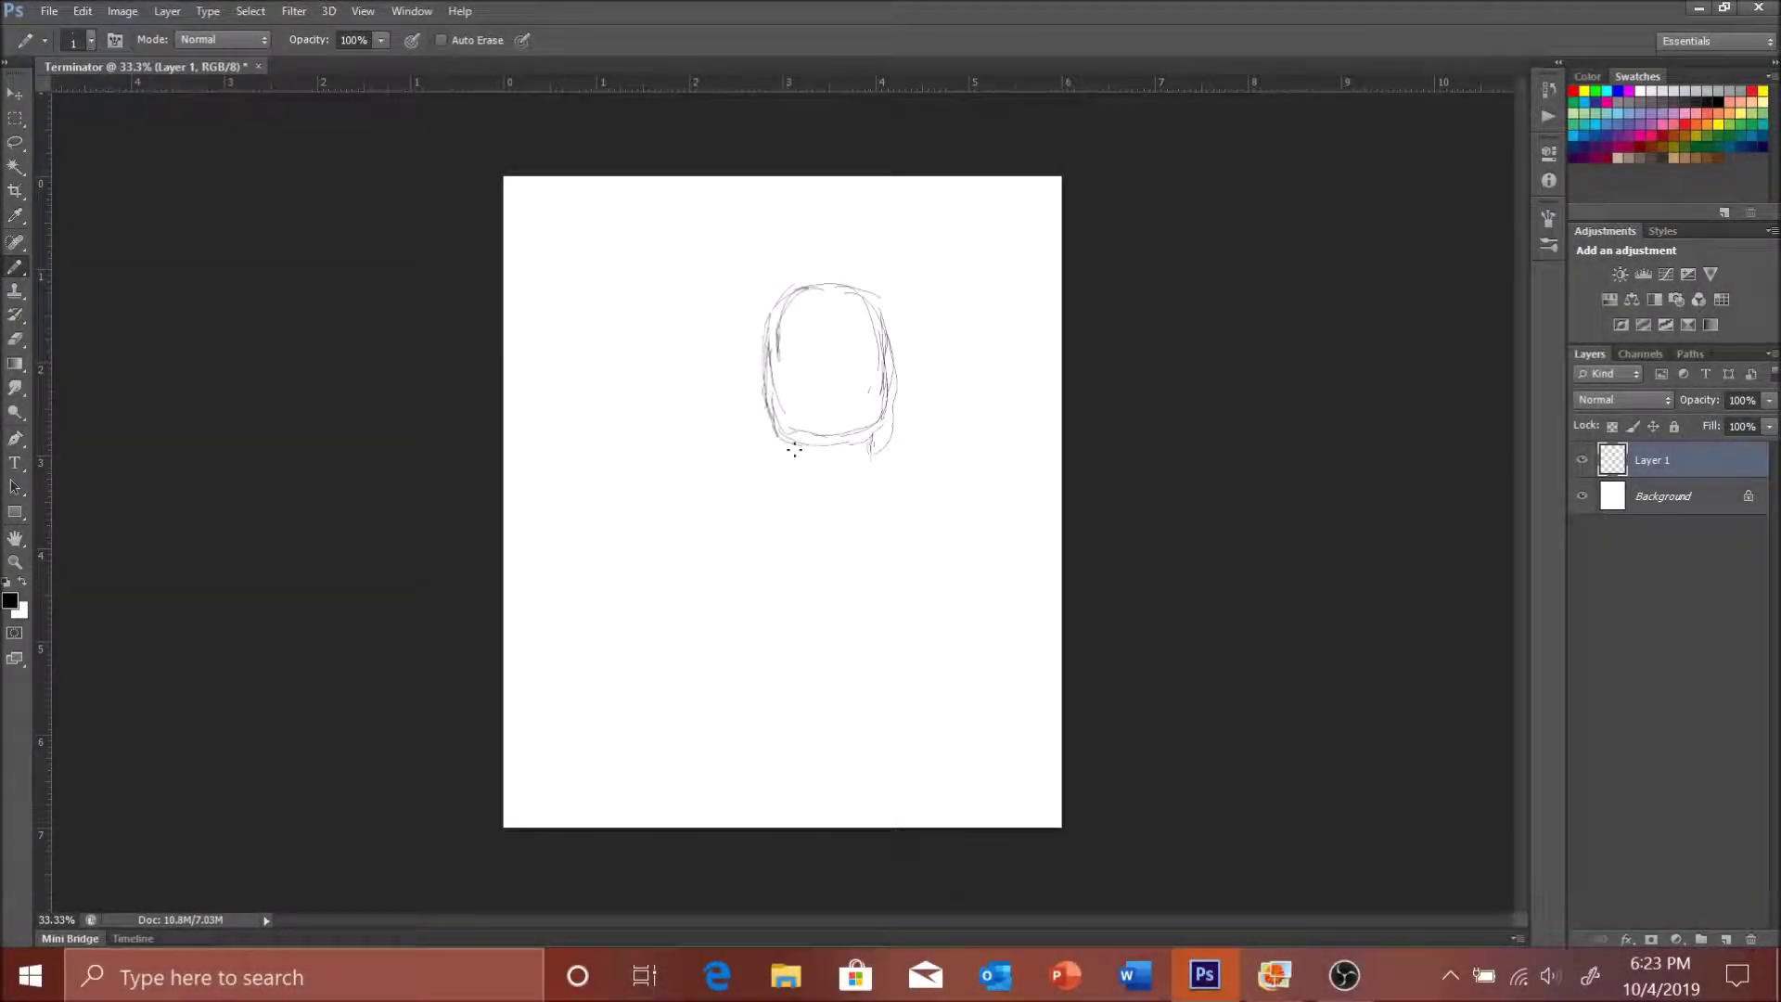
- Brush rough lines for the shoulders, torso and arms, plus a tall blade and a hand at lower left
left_click_drag(795, 449, 986, 579)
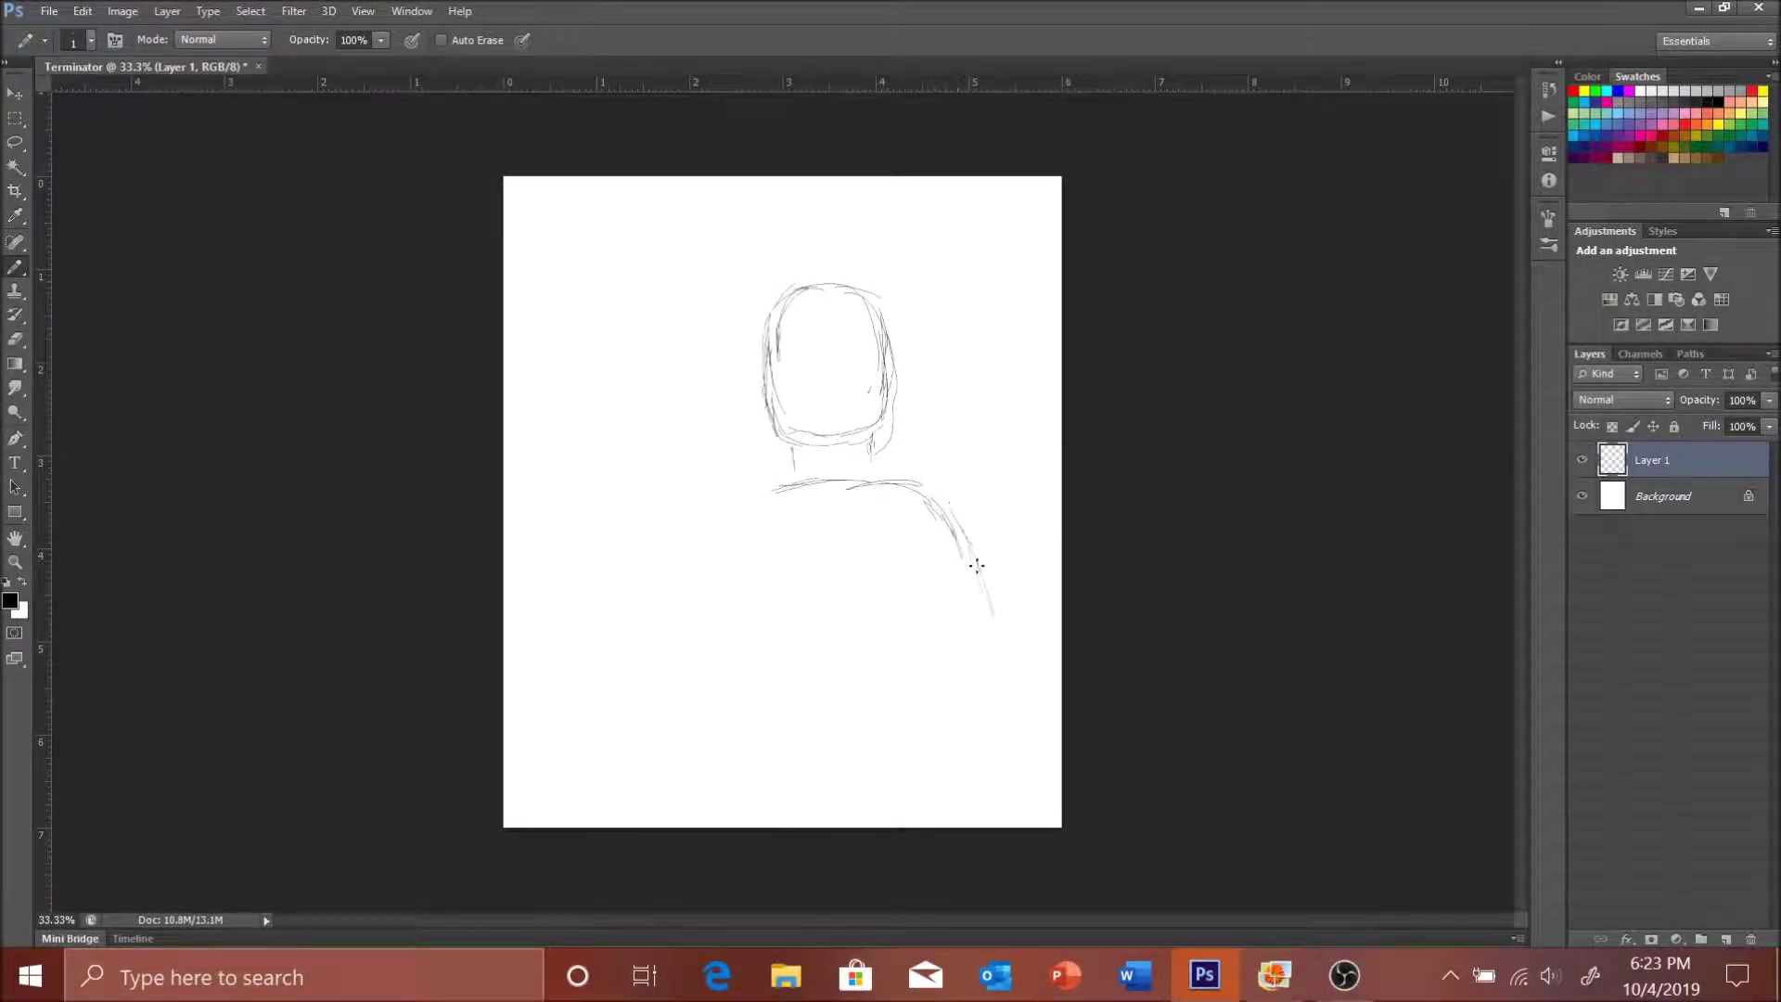
left_click_drag(733, 520, 705, 687)
left_click_drag(974, 566, 1022, 783)
left_click_drag(928, 501, 861, 655)
left_click_drag(863, 547, 879, 784)
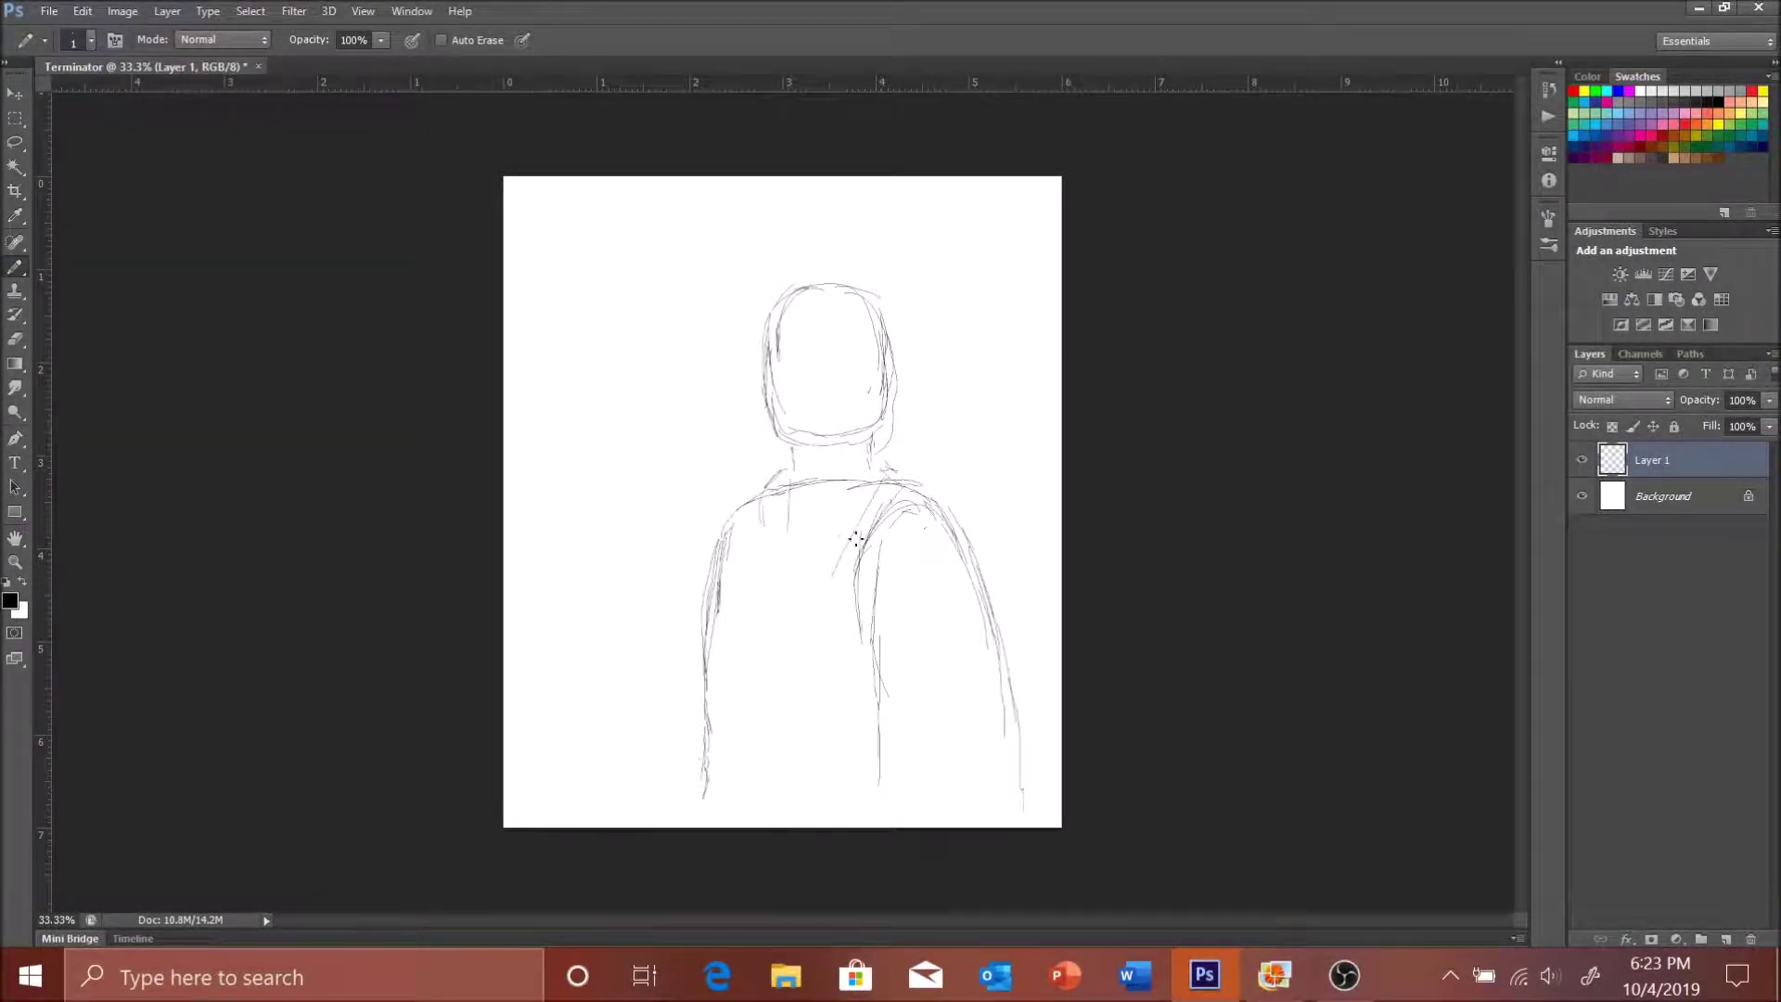
mouse_move(872, 487)
left_mouse_down()
mouse_move(763, 705)
mouse_move(650, 807)
left_mouse_up()
left_click_drag(835, 278, 900, 426)
mouse_move(617, 803)
left_mouse_down()
mouse_move(590, 730)
mouse_move(612, 719)
mouse_move(597, 358)
mouse_move(631, 278)
mouse_move(687, 615)
left_mouse_up()
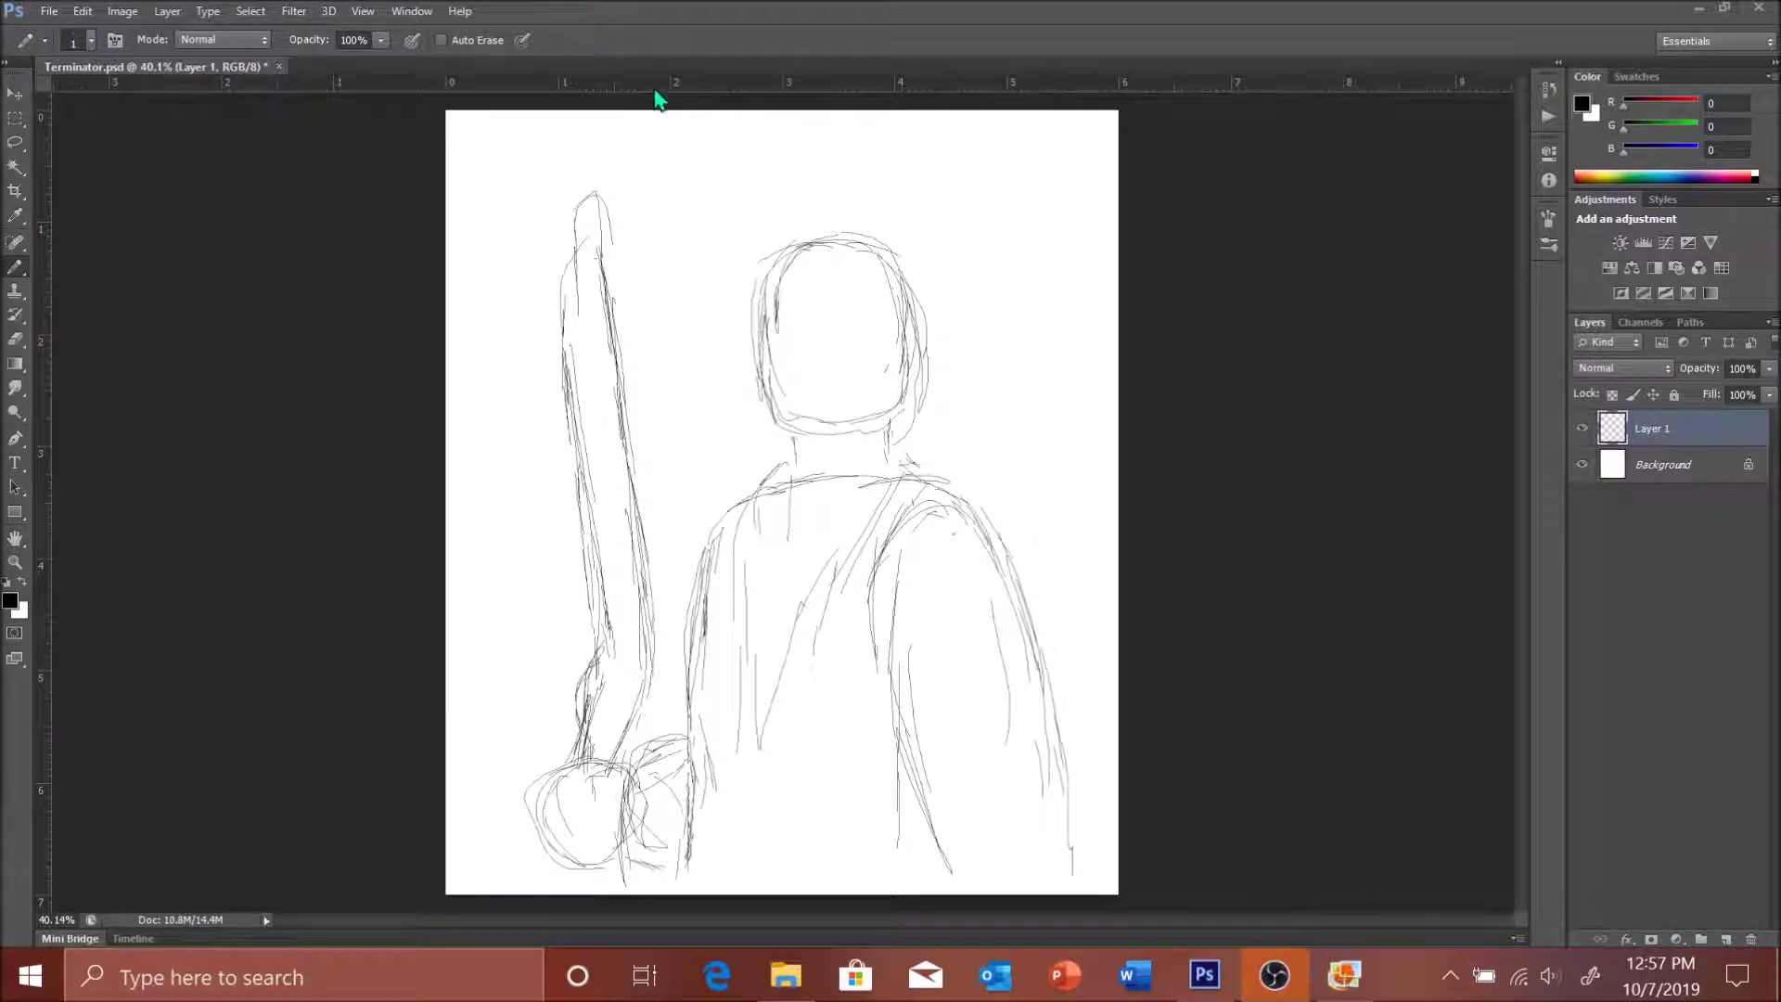
- Redraw the head outline larger with vertical and horizontal centre guide lines
left_click_drag(872, 215, 756, 334)
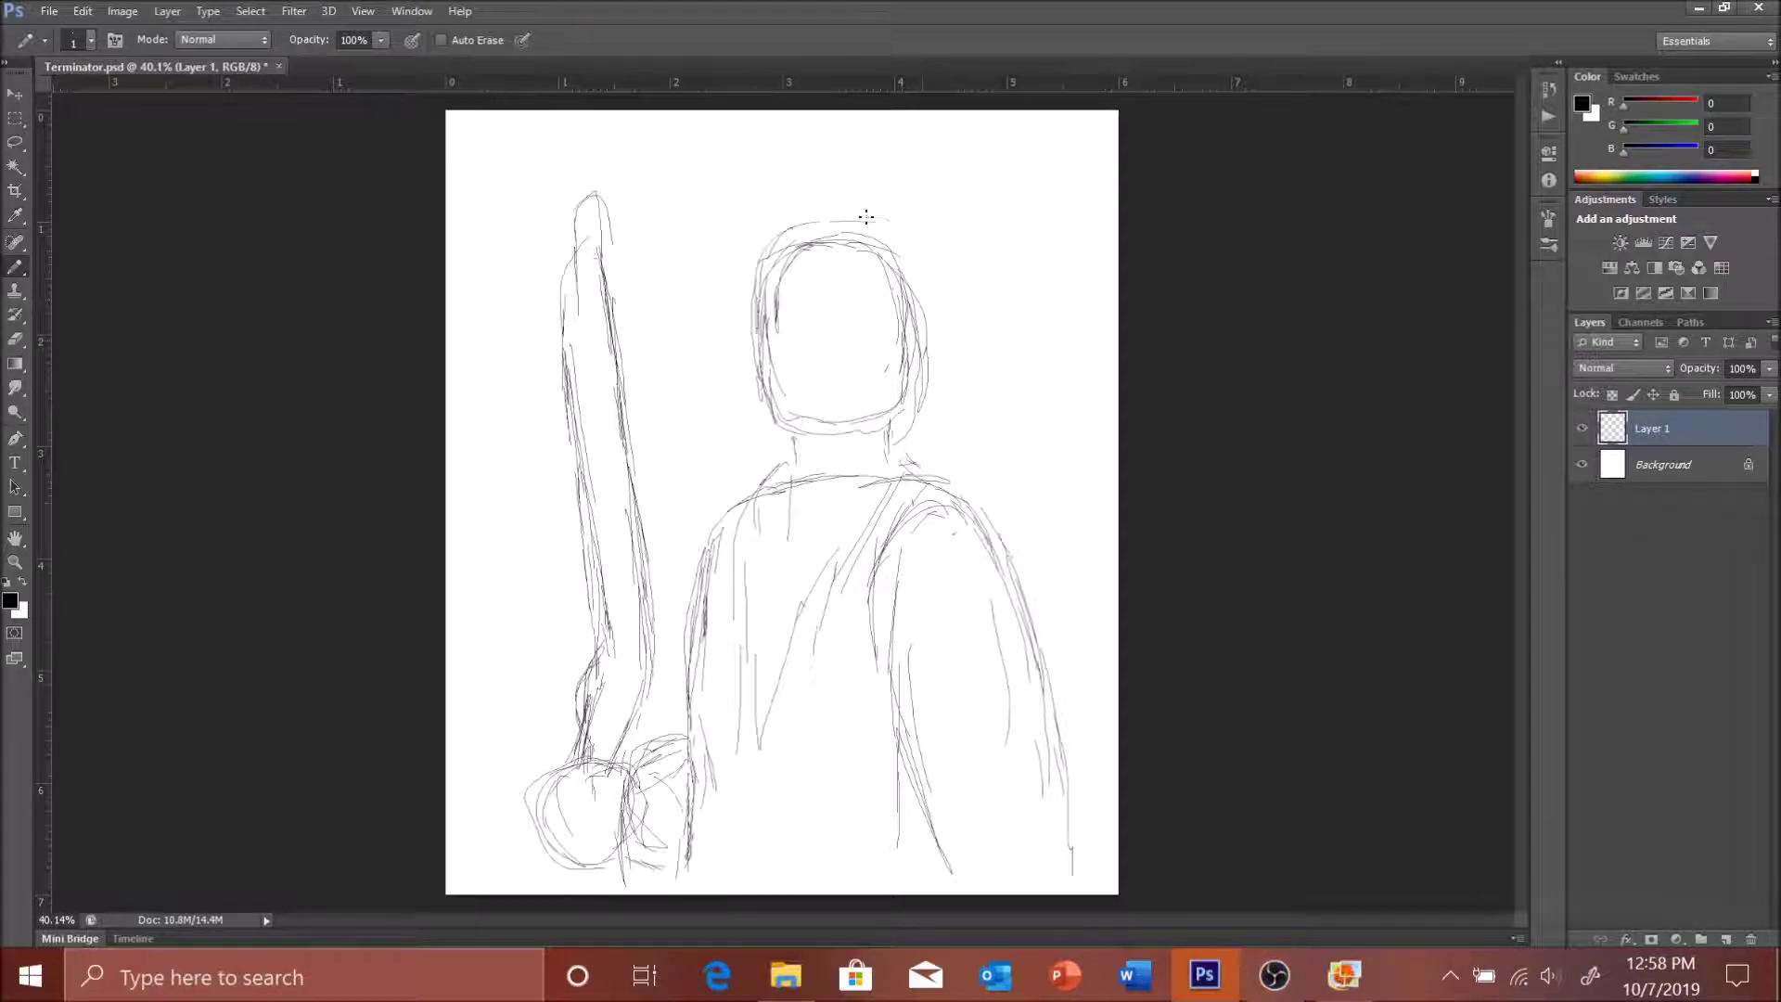
left_click_drag(789, 236, 919, 408)
left_click_drag(832, 190, 838, 423)
left_click_drag(838, 348, 838, 459)
left_click_drag(728, 335, 999, 340)
- Sketch and darken the jawline and chin around the lower head
left_click_drag(764, 399, 796, 443)
mouse_move(919, 348)
left_mouse_down()
mouse_move(882, 442)
mouse_move(914, 390)
left_mouse_up()
left_click_drag(759, 390, 872, 462)
left_click_drag(761, 345, 829, 454)
left_click_drag(839, 392, 845, 469)
left_click_drag(909, 387, 895, 420)
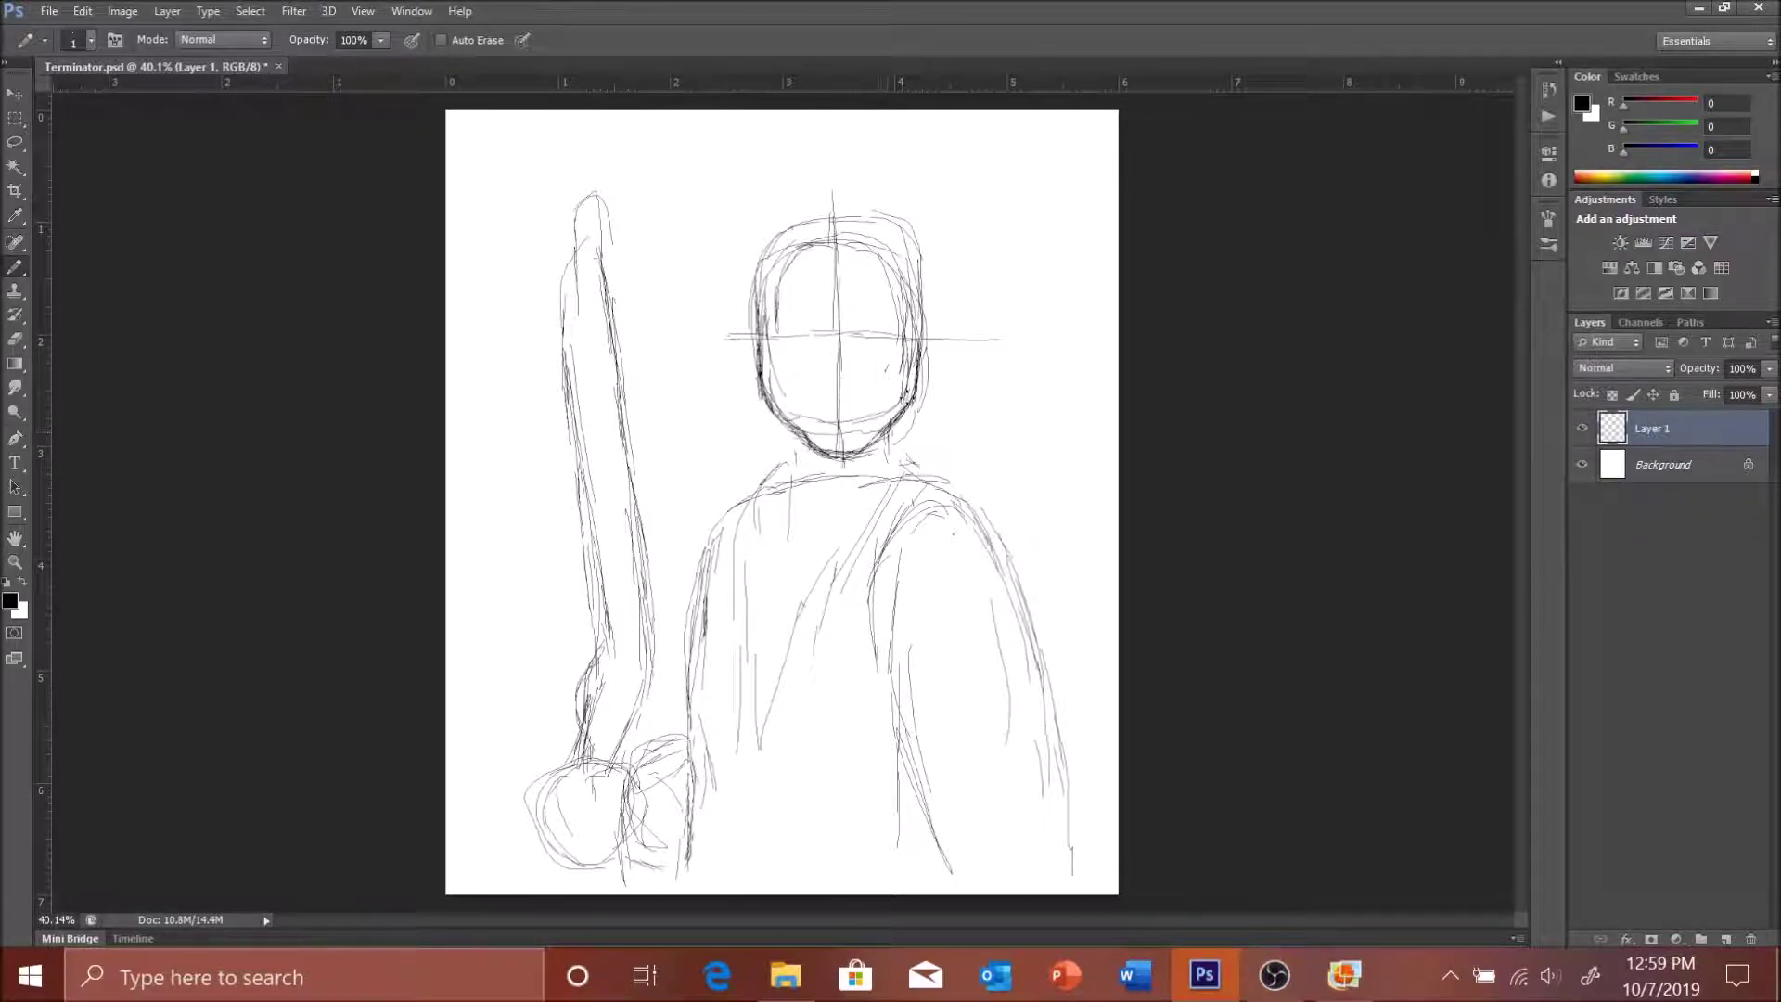
- Add a right ear and spiky hair strokes around the head
left_click_drag(923, 339, 917, 401)
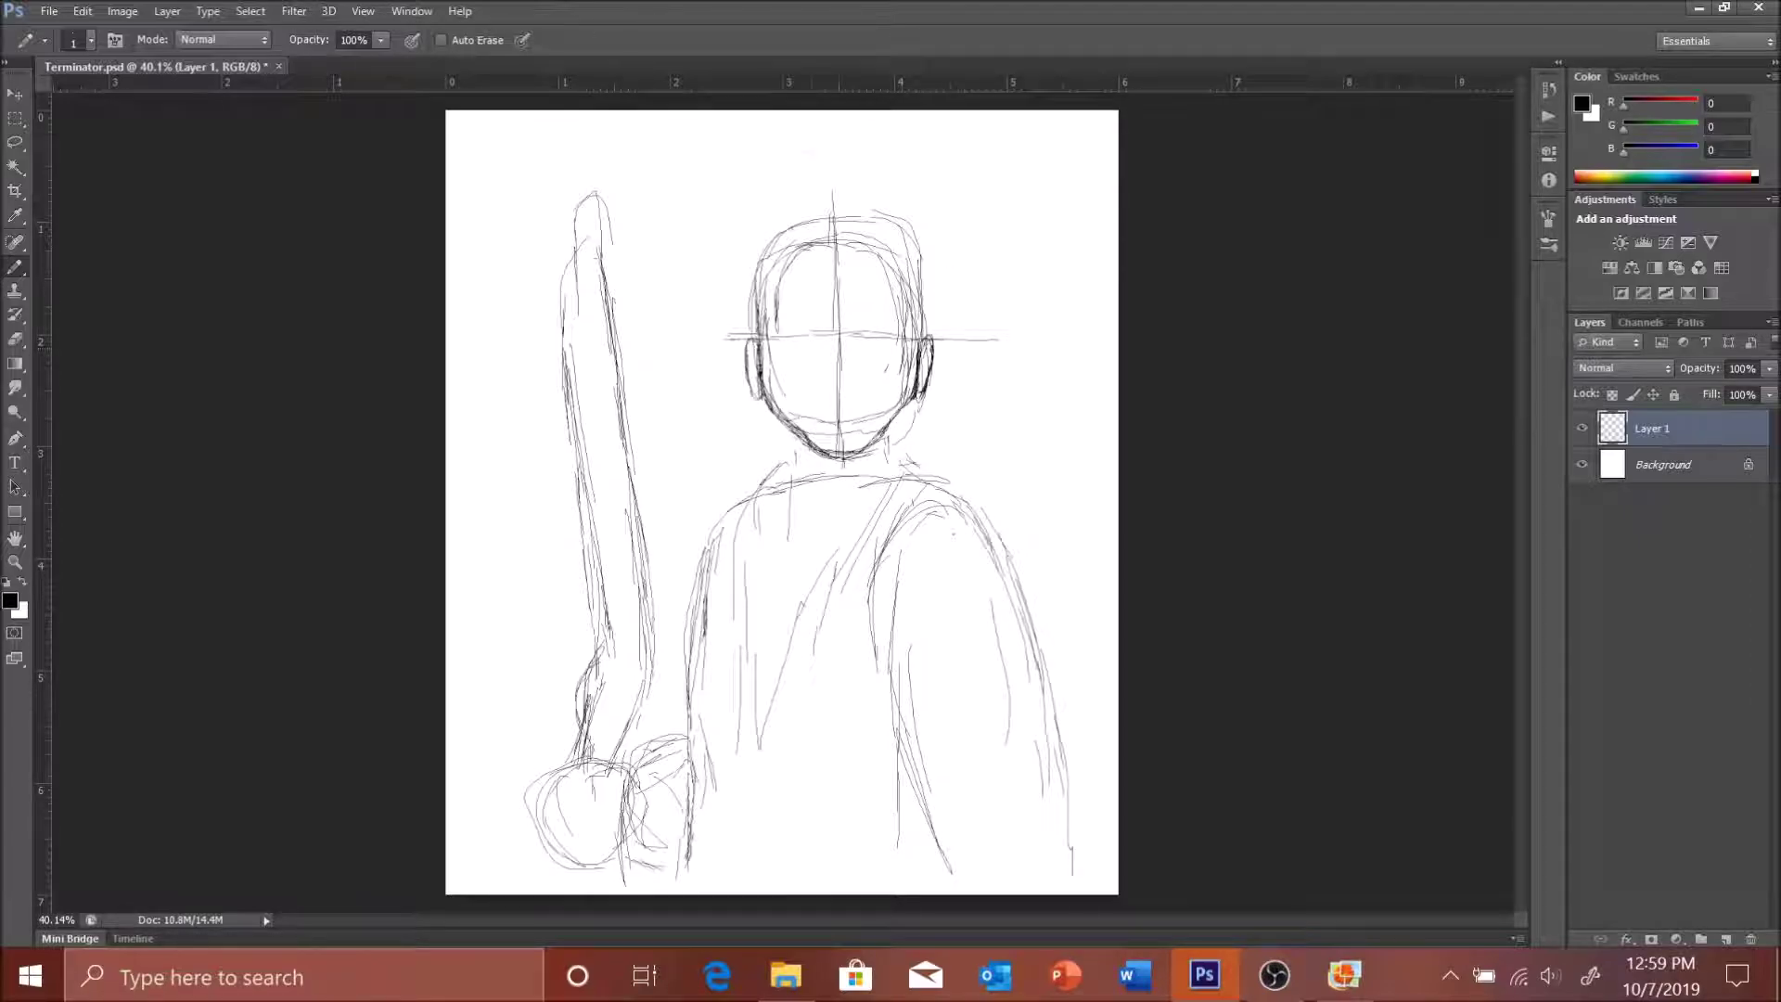
left_click_drag(925, 223, 930, 348)
left_click_drag(777, 215, 749, 295)
left_click_drag(816, 206, 926, 234)
mouse_move(762, 334)
left_mouse_down()
mouse_move(919, 249)
mouse_move(923, 334)
left_mouse_up()
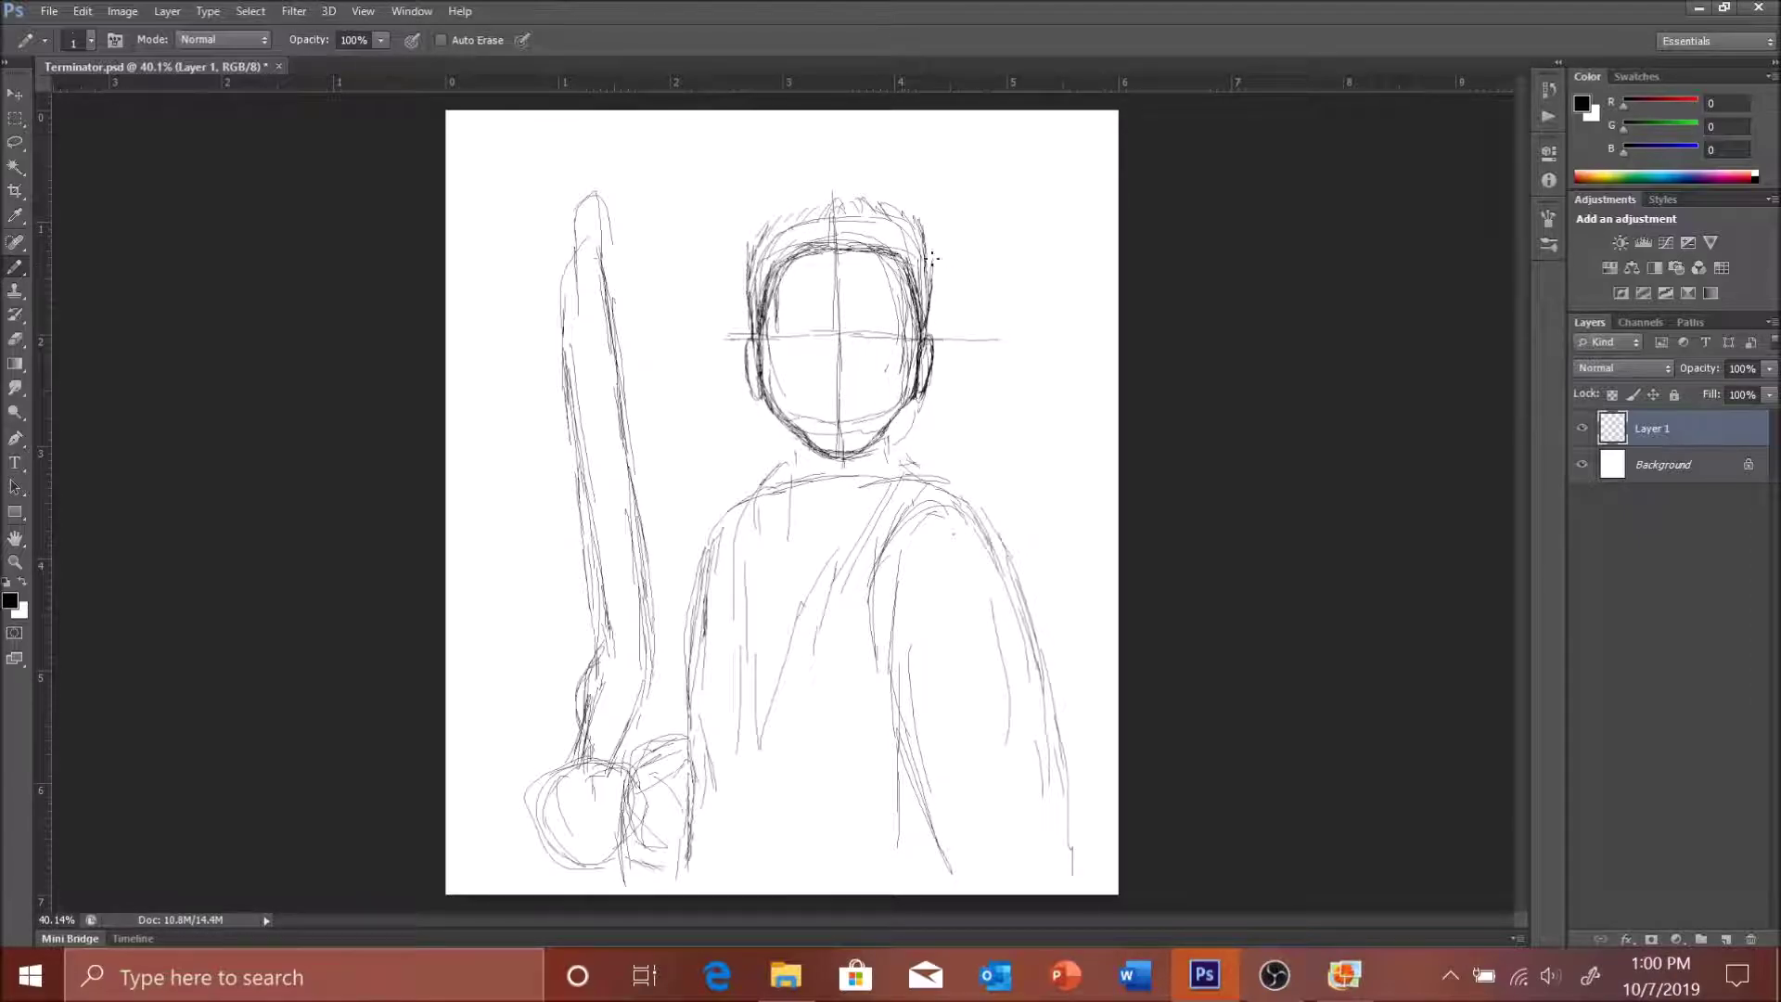
- Zoom in and draw the glasses' lenses and bridge, then darken the forehead hairline
scroll(867, 118, "up", 2)
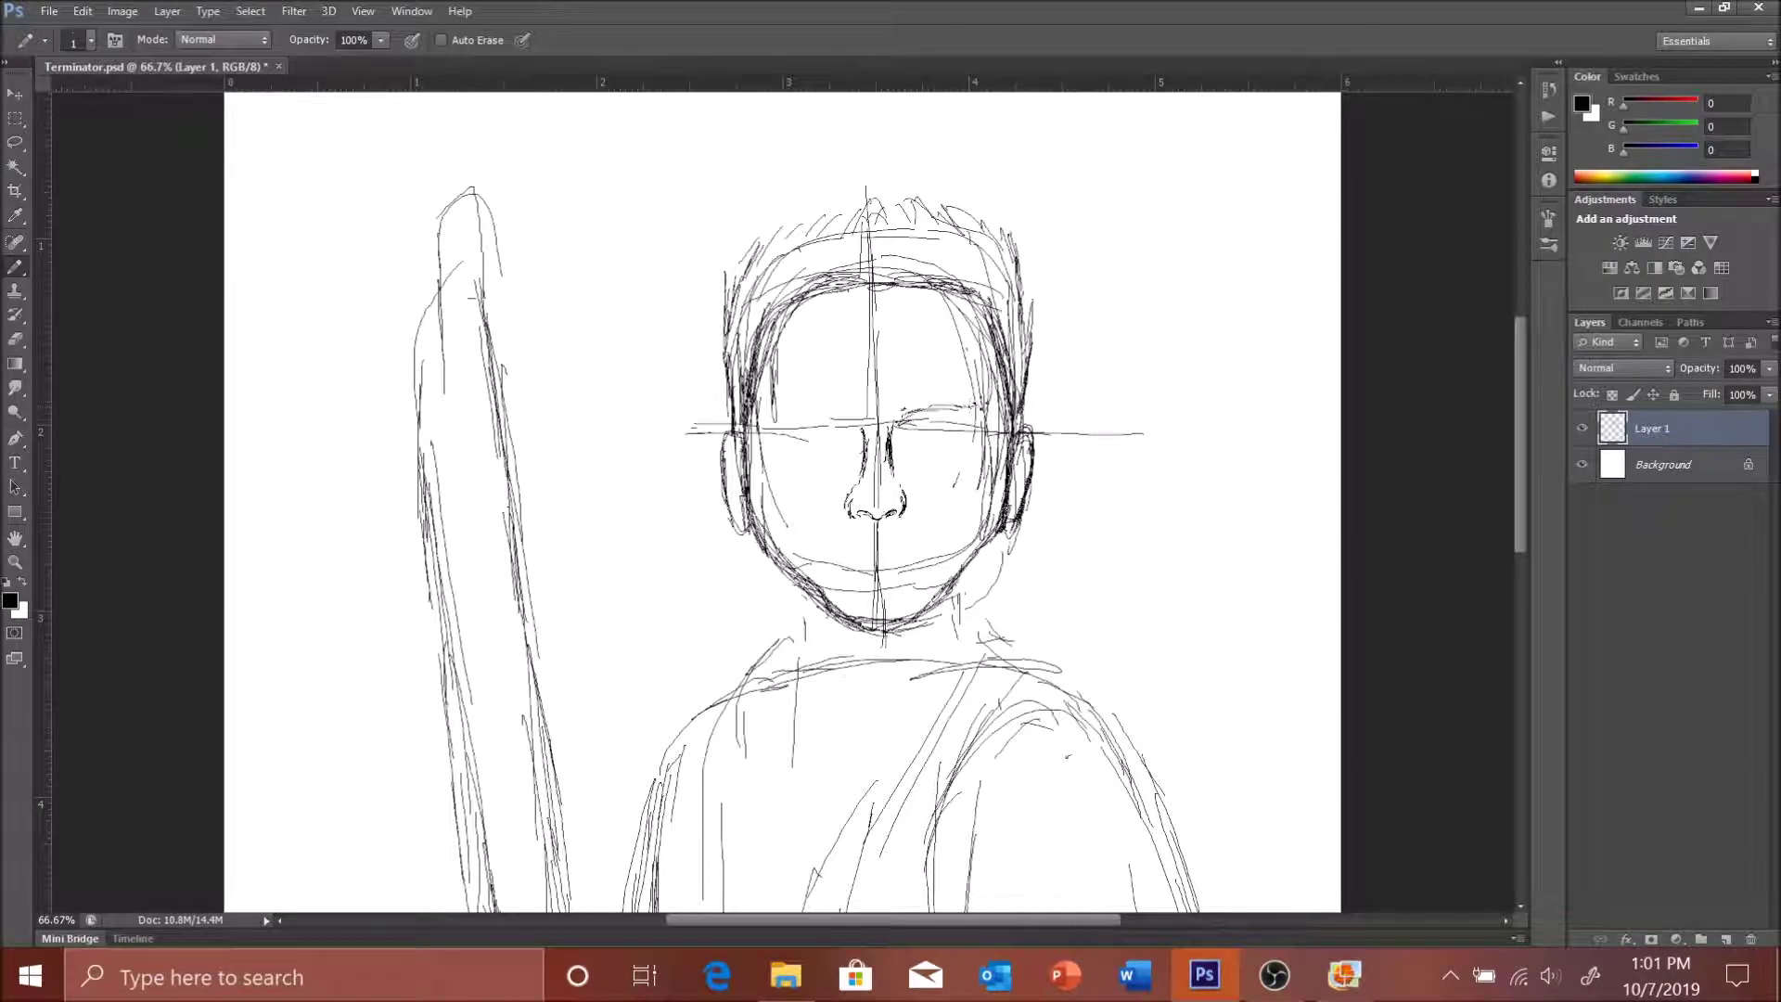
mouse_move(896, 422)
left_mouse_down()
mouse_move(1002, 451)
mouse_move(932, 464)
left_mouse_up()
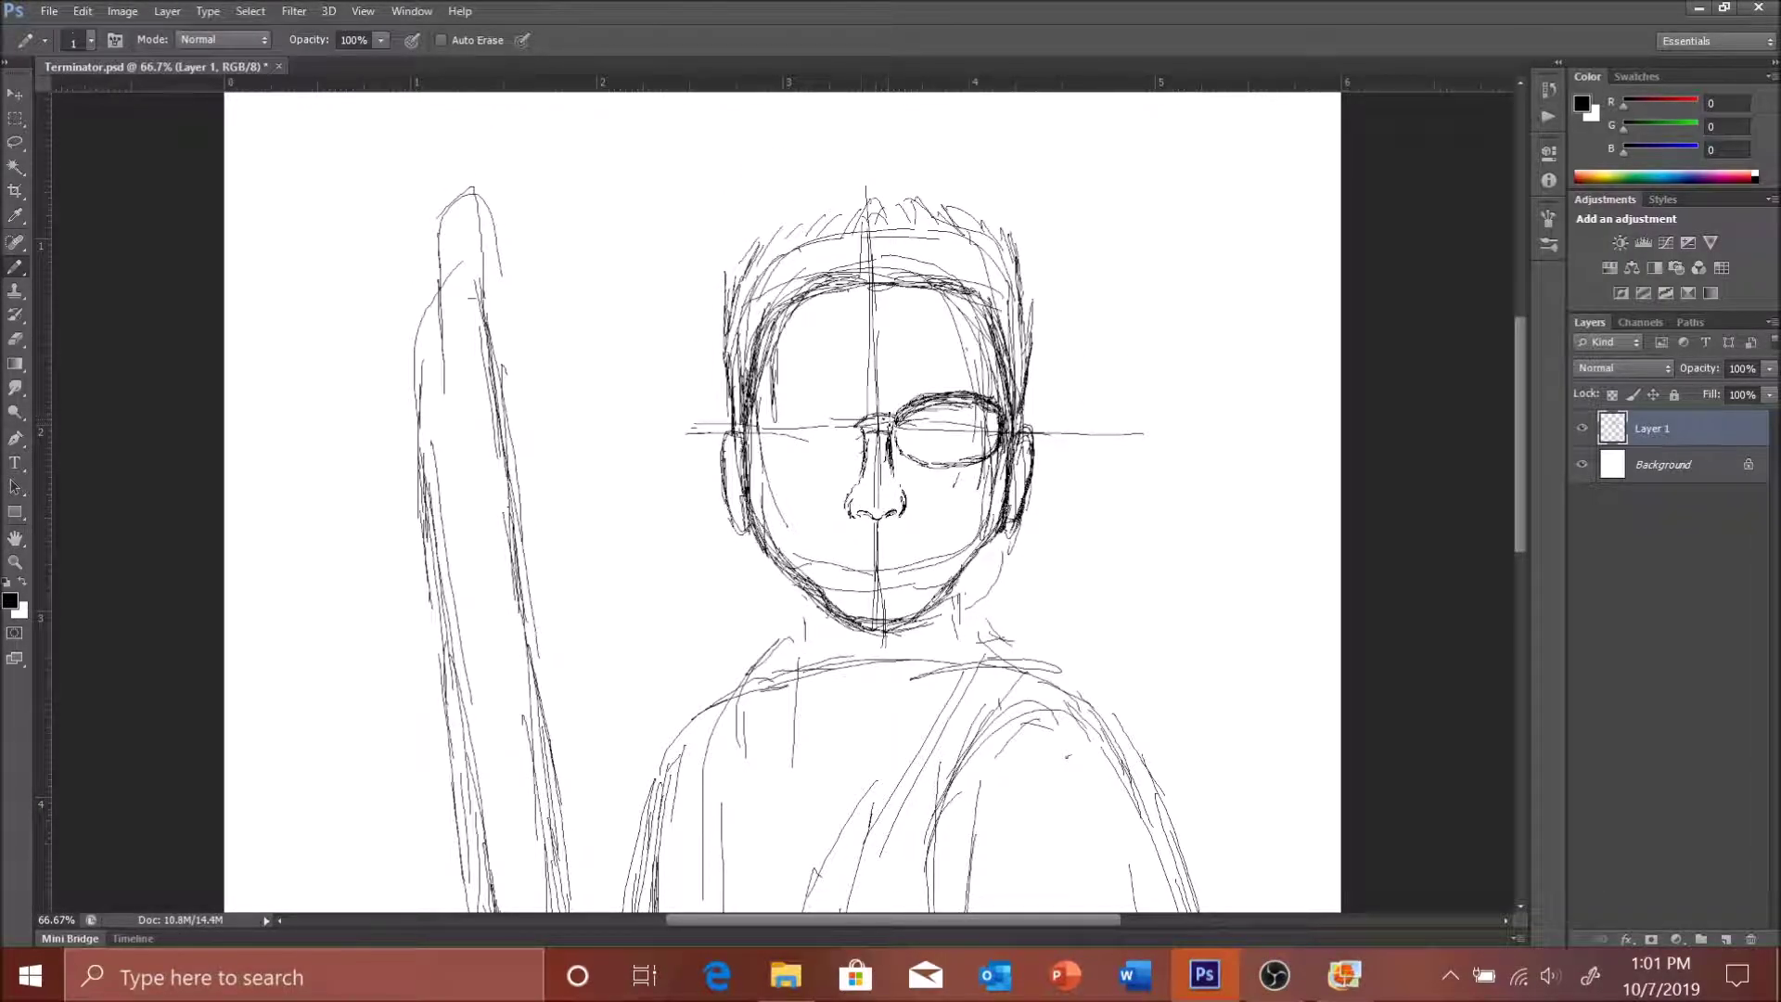
left_click_drag(846, 417, 754, 415)
left_click_drag(748, 431, 846, 469)
left_click_drag(846, 436, 888, 427)
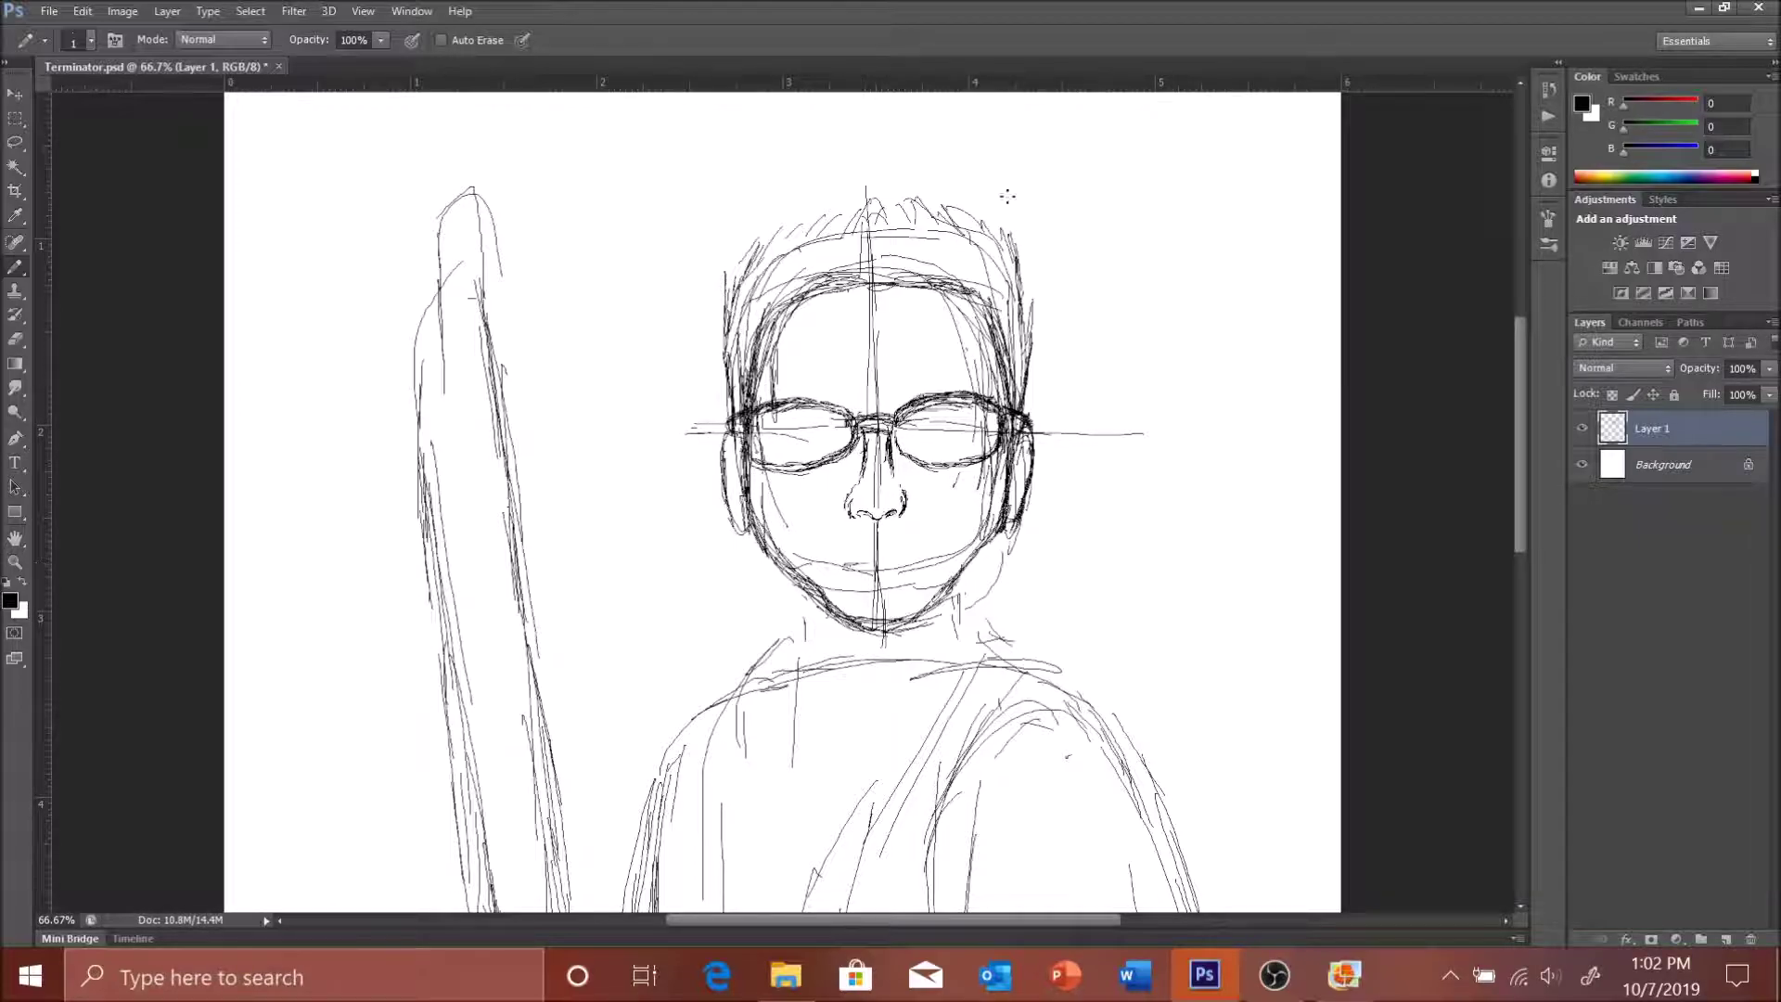
left_click_drag(788, 301, 980, 295)
mouse_move(753, 340)
left_mouse_down()
mouse_move(1011, 306)
mouse_move(766, 315)
left_mouse_up()
- Add the mouth, cheek lines on both sides, and the neck sides
mouse_move(847, 564)
left_mouse_down()
mouse_move(921, 562)
mouse_move(915, 550)
left_mouse_up()
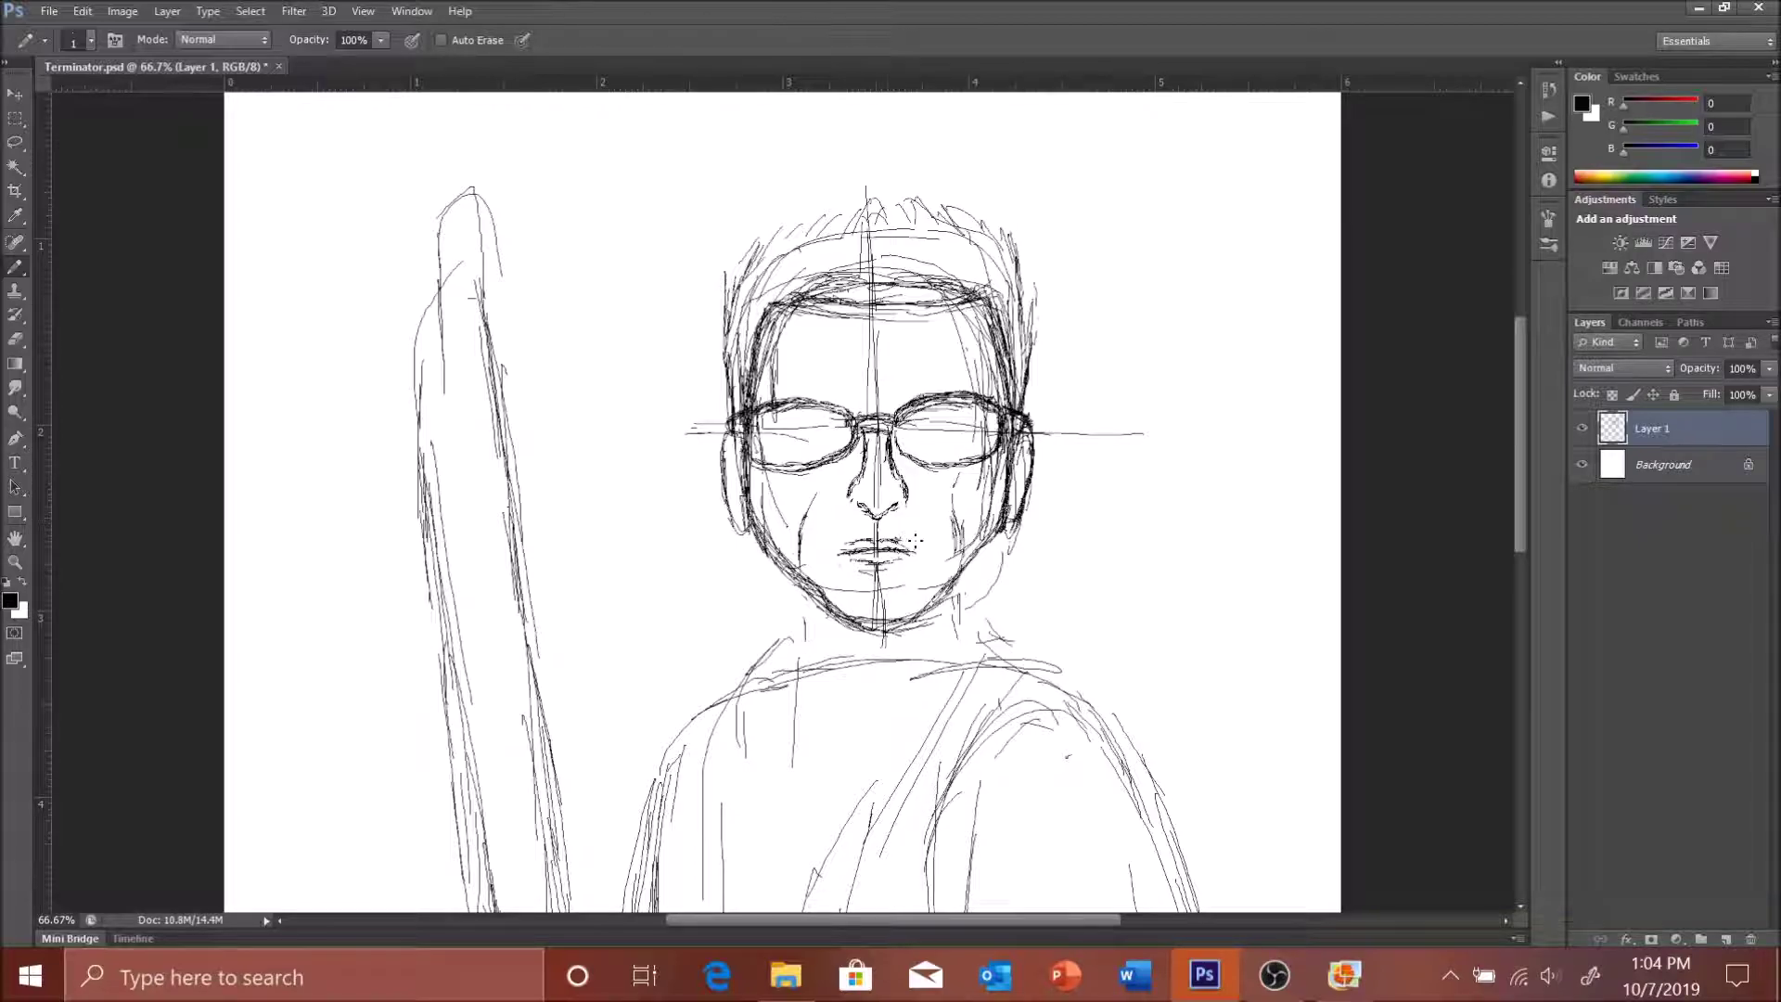
left_click_drag(804, 514, 808, 577)
left_click_drag(949, 495, 963, 554)
scroll(924, 567, "down", 1)
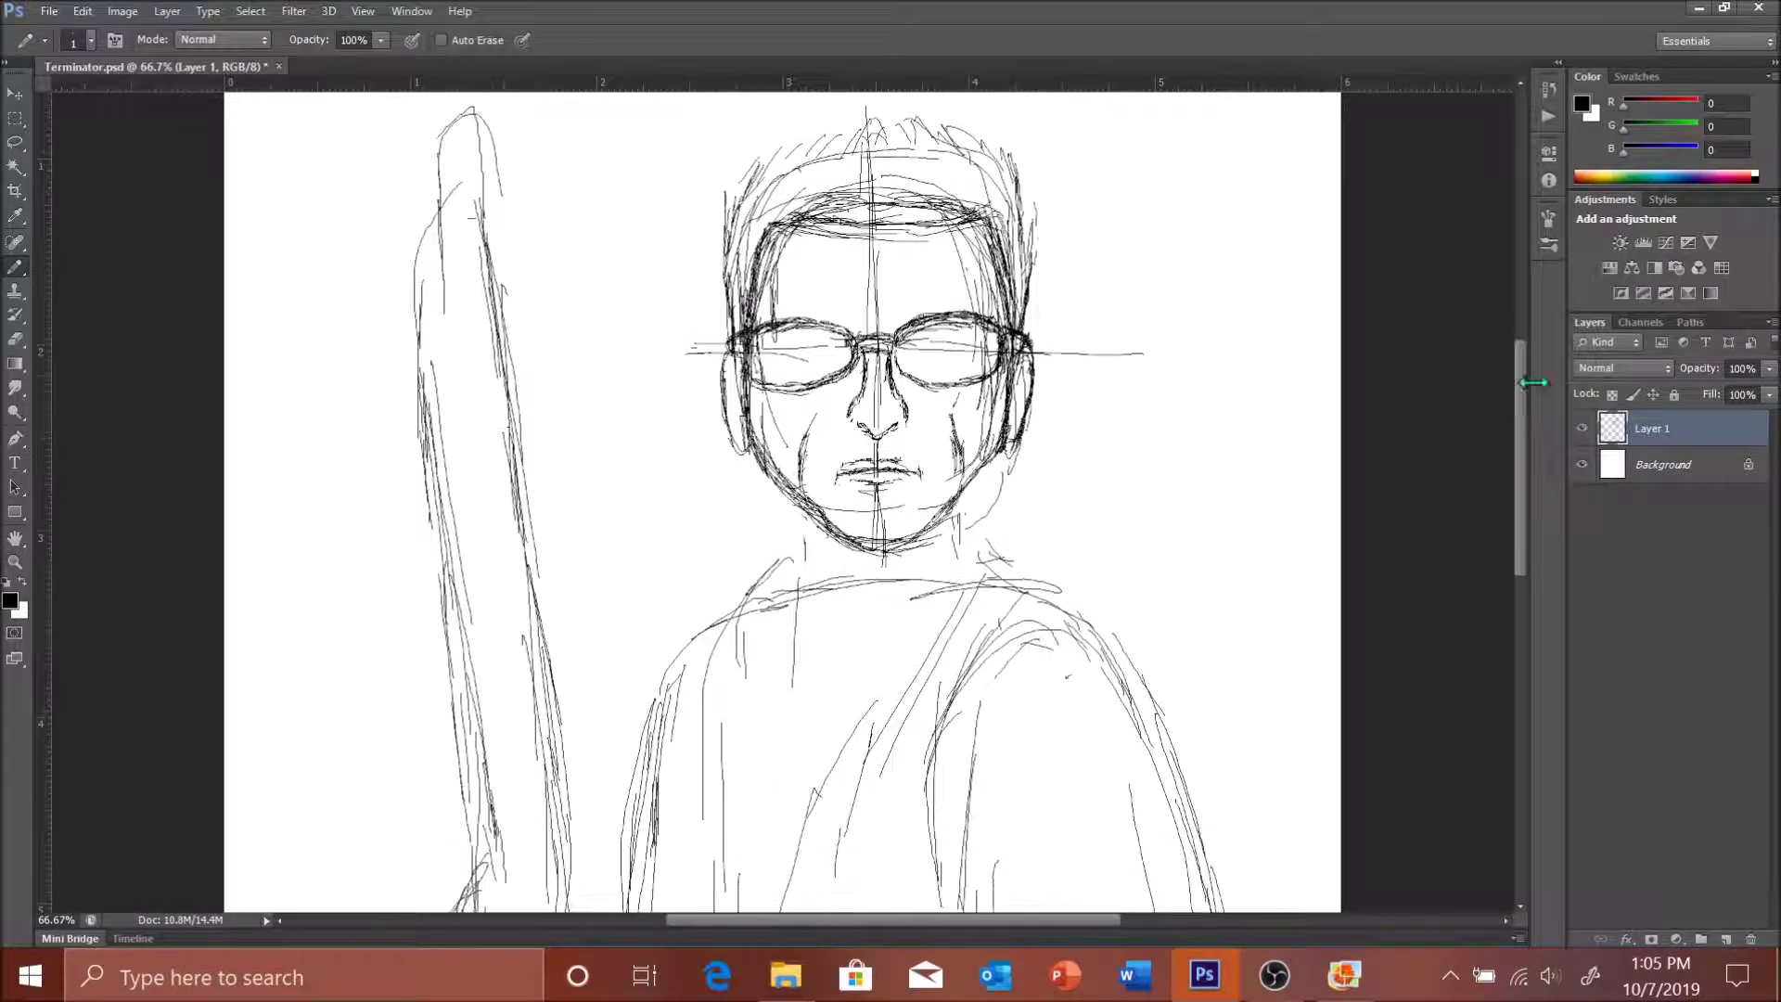
left_click_drag(785, 475, 790, 549)
left_click_drag(967, 471, 998, 555)
- Finish the neck lines below the chin
left_click_drag(794, 482, 804, 577)
left_click_drag(989, 488, 995, 577)
scroll(1517, 381, "down", 1)
- Zoom out to 50% and draw a thick diagonal strap down the chest
key("ctrl+minus")
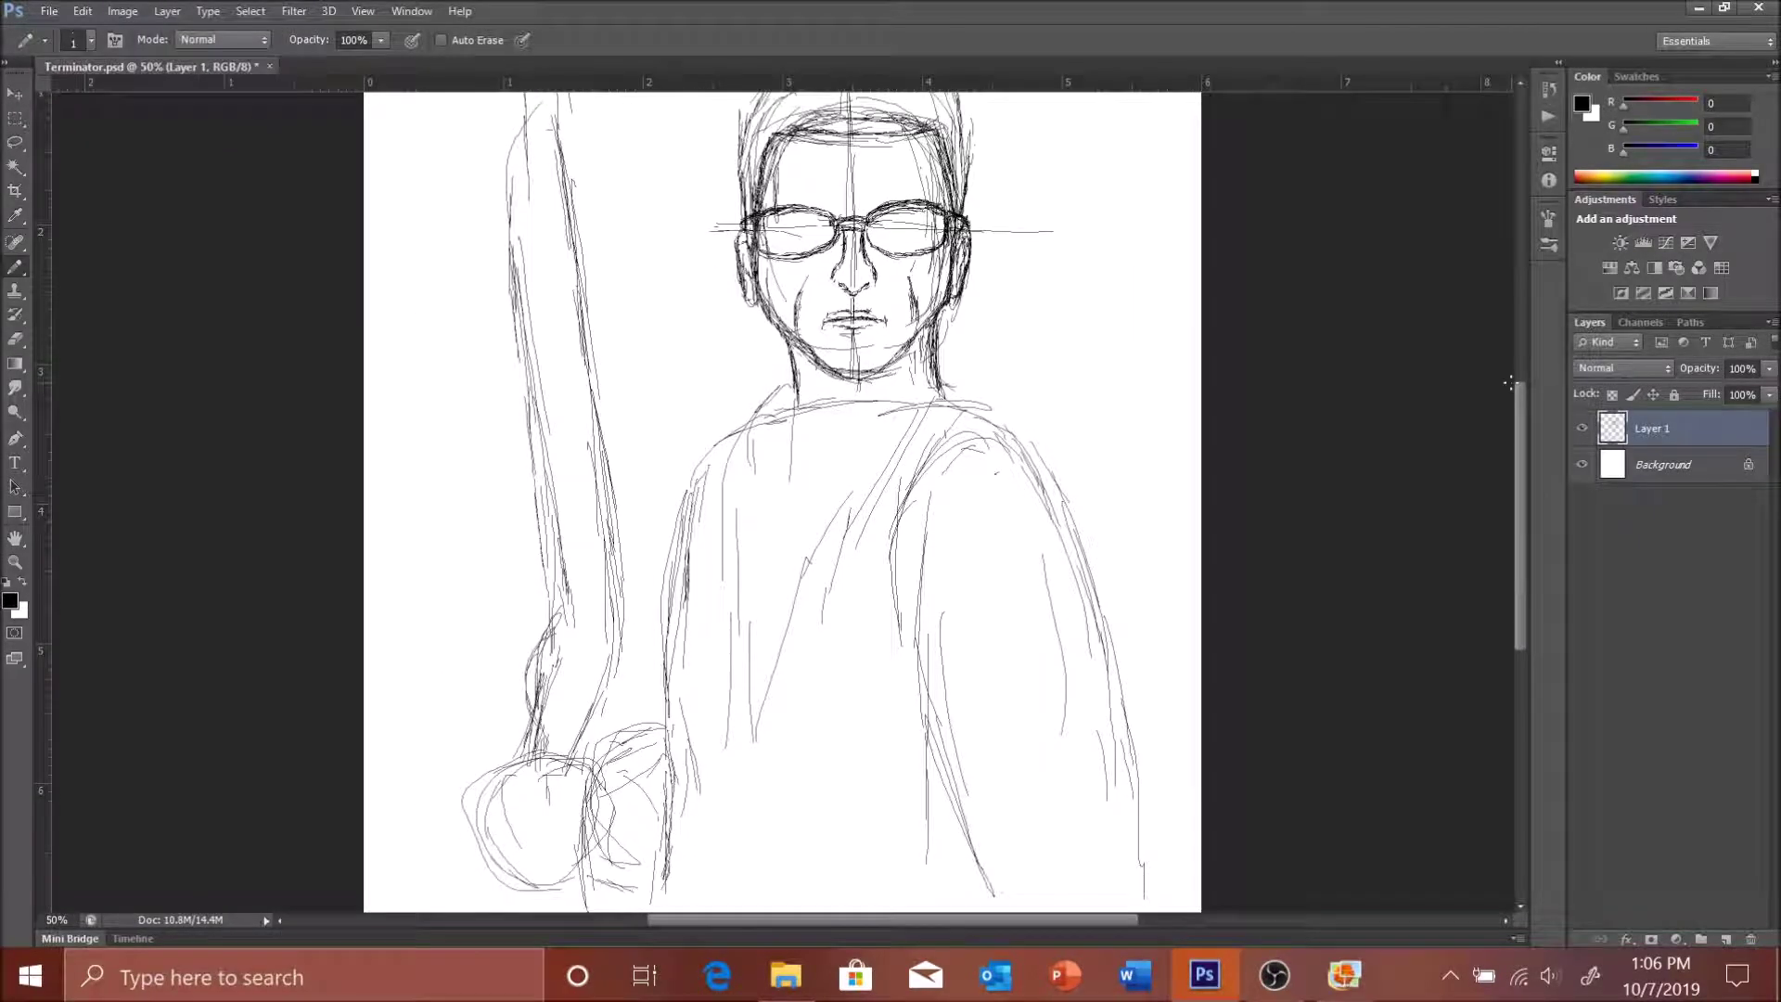
mouse_move(974, 394)
left_mouse_down()
mouse_move(880, 459)
mouse_move(800, 561)
left_mouse_up()
left_click_drag(879, 454, 784, 603)
mouse_move(972, 408)
left_mouse_down()
mouse_move(863, 571)
mouse_move(893, 548)
left_mouse_up()
left_click_drag(881, 441, 765, 655)
left_click_drag(846, 487, 748, 752)
- Sketch the lapel edge, left shoulder line and left side of the torso
left_click_drag(939, 452, 905, 519)
left_click_drag(881, 448, 737, 747)
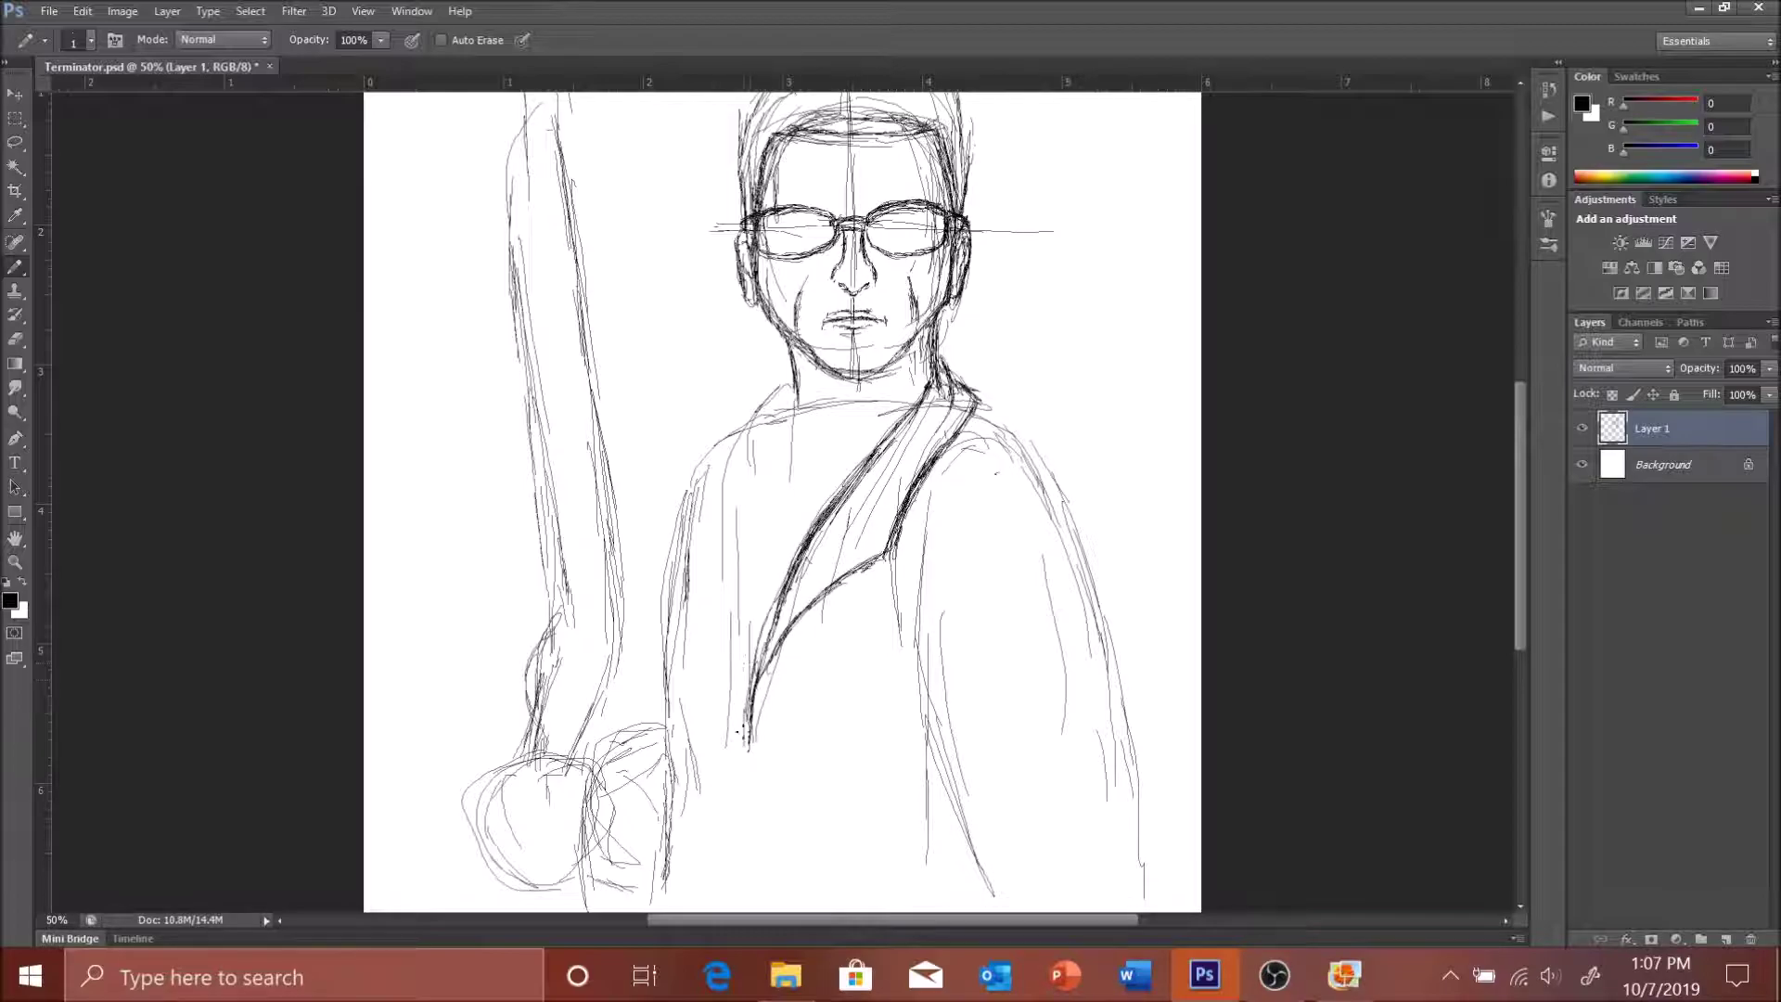
left_click_drag(803, 554, 737, 747)
mouse_move(790, 384)
left_mouse_down()
mouse_move(714, 453)
mouse_move(661, 603)
left_mouse_up()
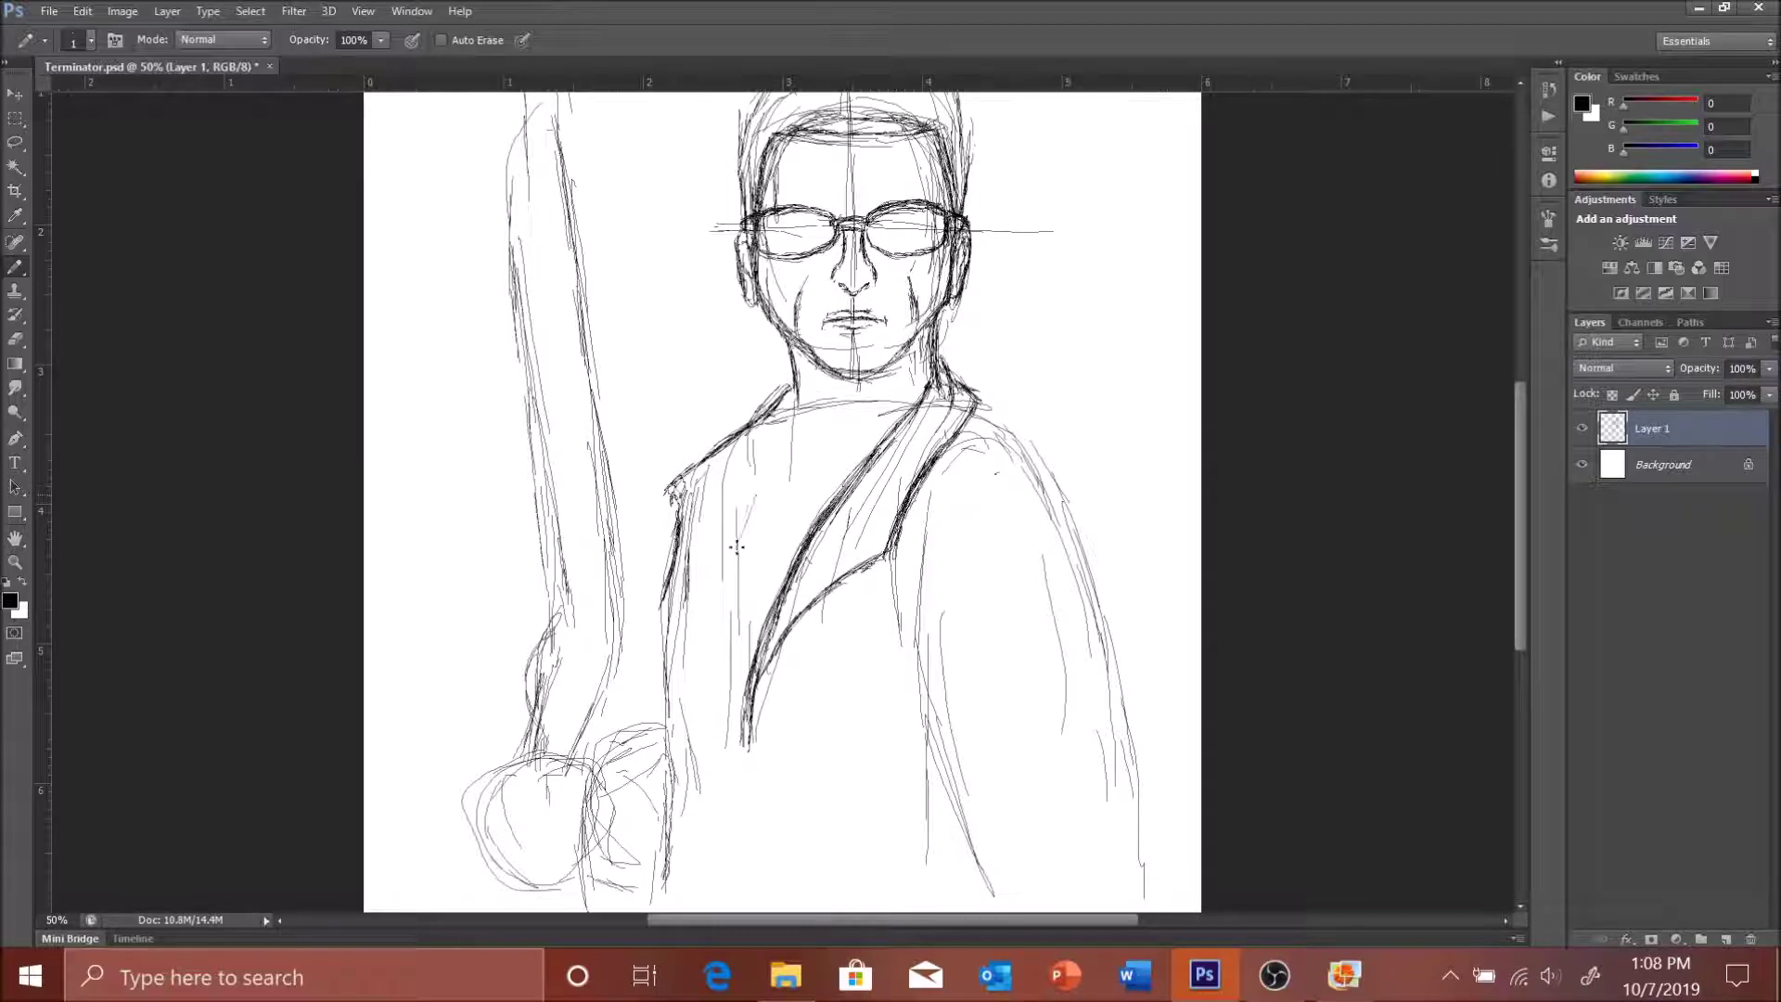
left_click_drag(750, 483, 687, 663)
mouse_move(793, 404)
left_mouse_down()
mouse_move(682, 664)
mouse_move(733, 504)
mouse_move(692, 508)
left_mouse_up()
- Add jacket buttons and darken the left torso lines
scroll(742, 464, "up", 1)
left_click_drag(876, 563, 872, 572)
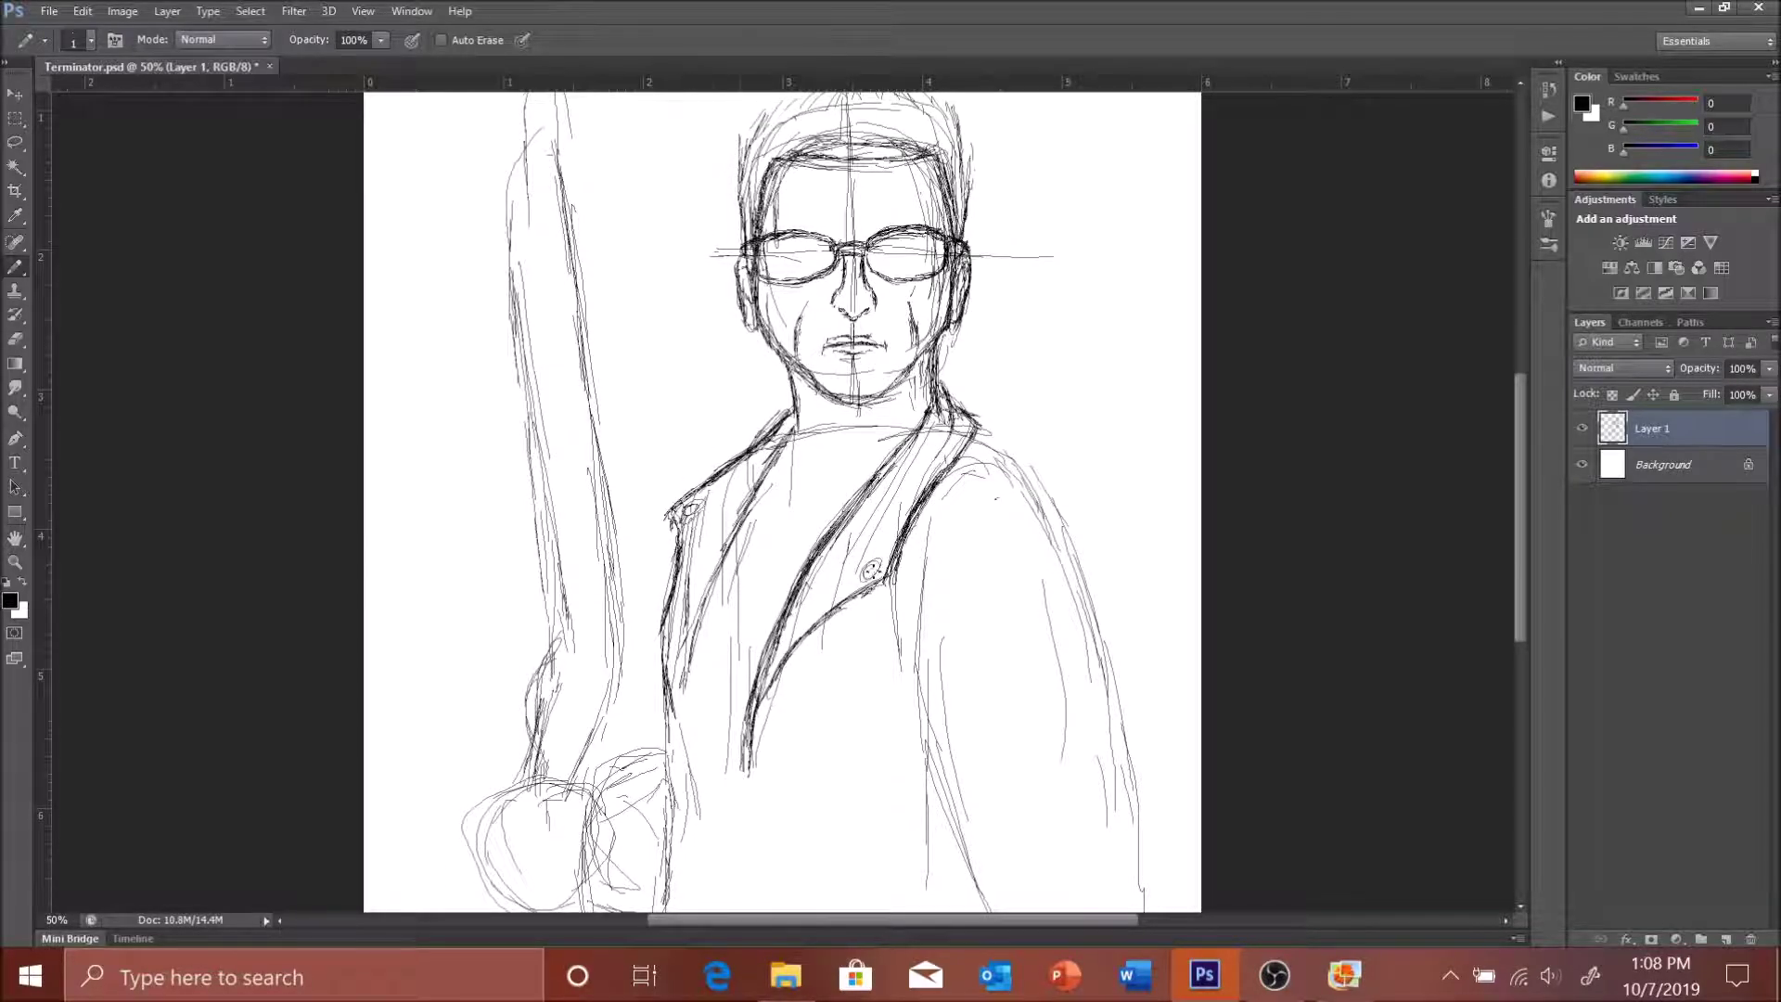
scroll(779, 501, "down", 4)
left_click_drag(744, 622, 723, 835)
left_click_drag(800, 473, 728, 840)
left_click_drag(784, 511, 723, 700)
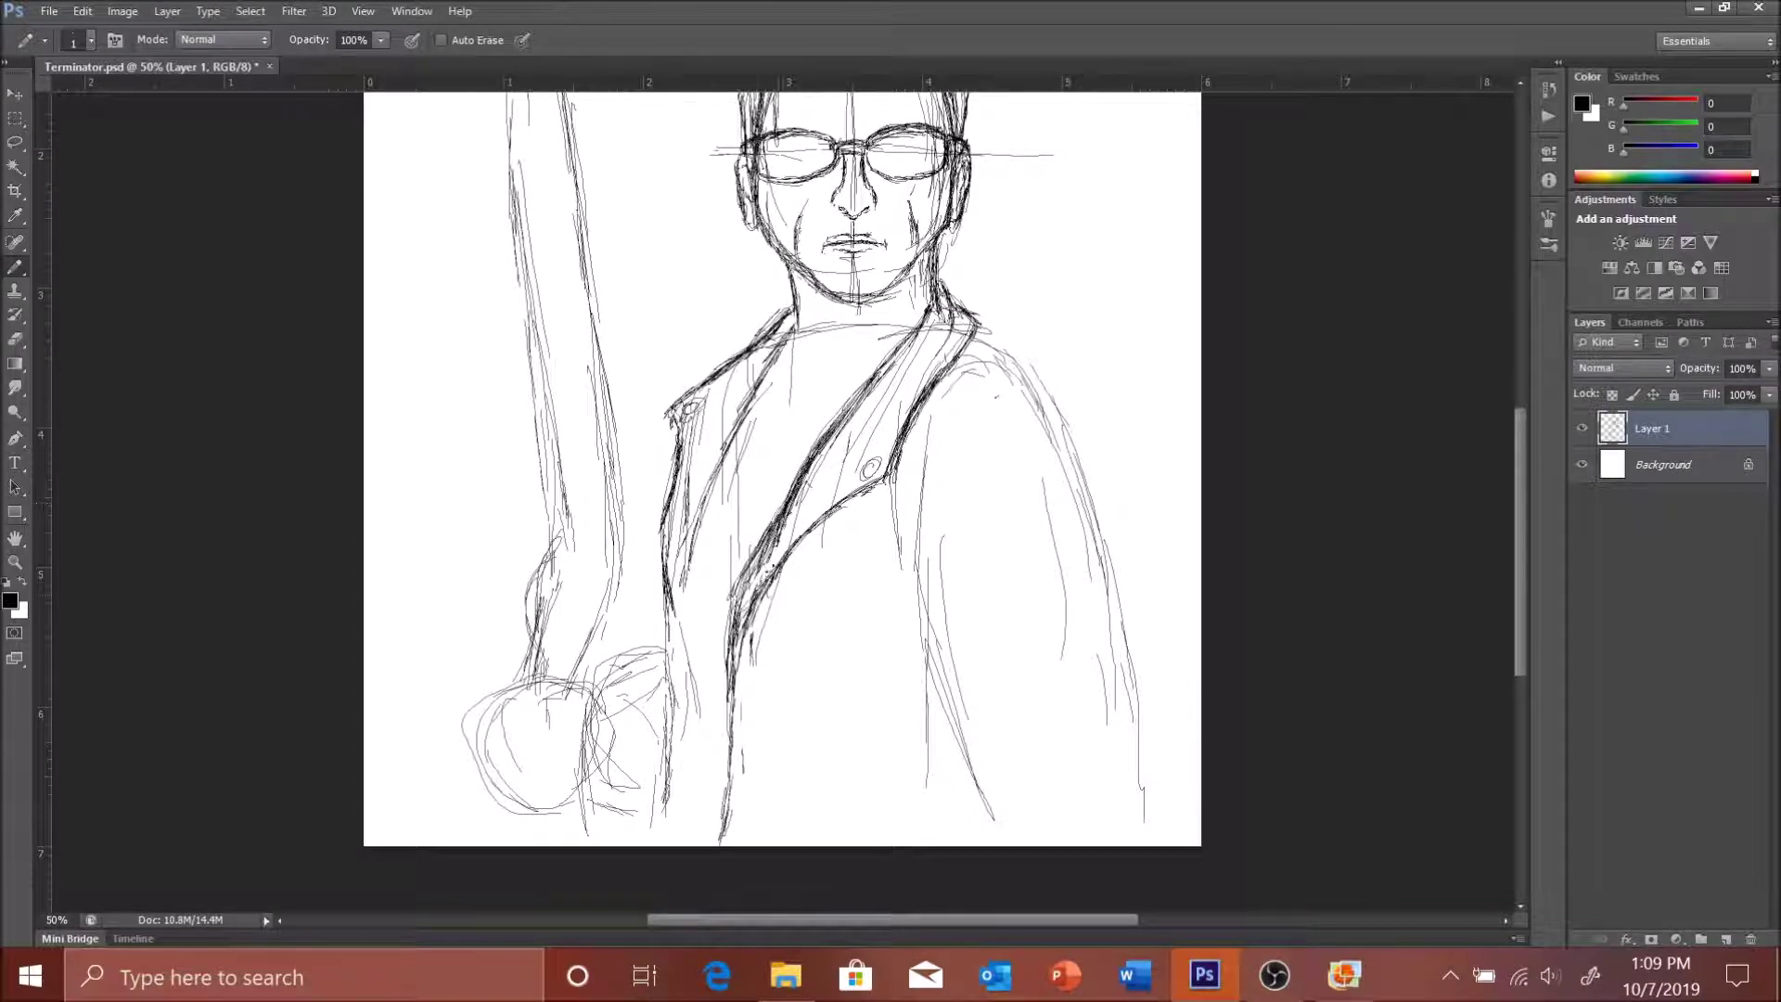
left_click_drag(788, 543, 733, 664)
left_click_drag(682, 556, 661, 839)
- Draw the collar, left shoulder and round neckline under the jaw
left_click_drag(928, 278, 952, 299)
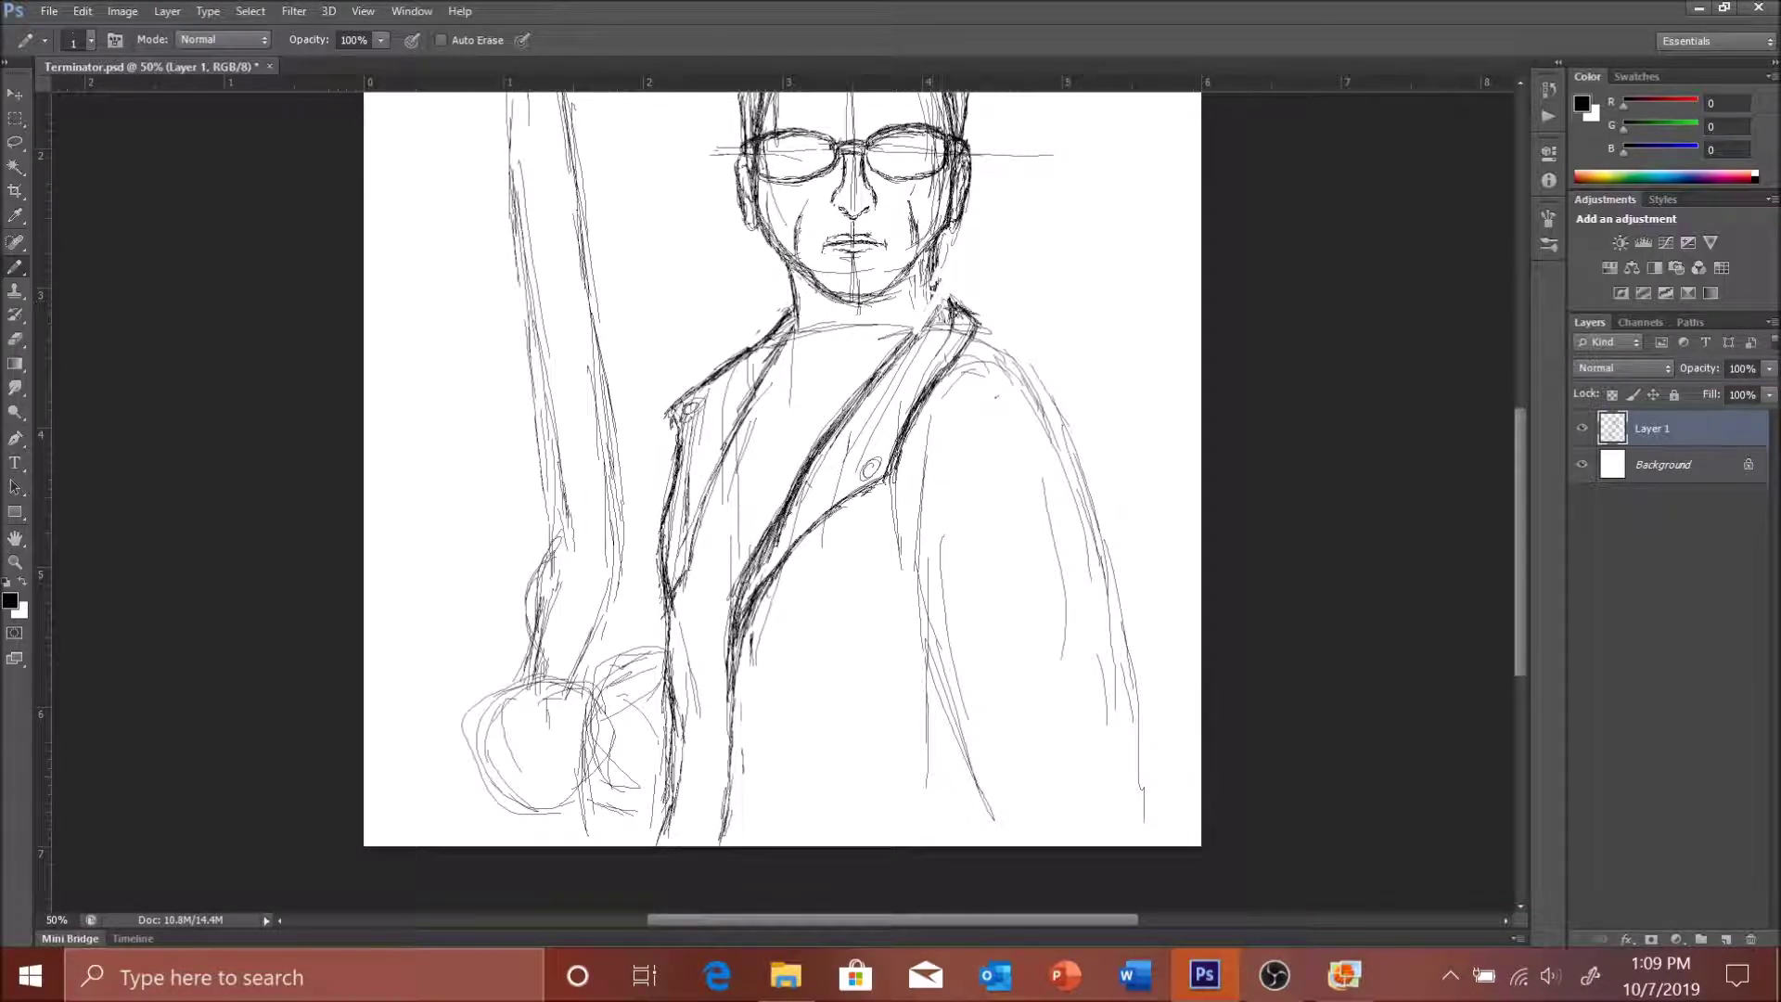
scroll(782, 501, "up", 3)
mouse_move(793, 390)
left_mouse_down()
mouse_move(720, 535)
mouse_move(922, 403)
left_mouse_up()
left_click_drag(779, 320, 893, 360)
- Add and darken strokes in the hair on top of the head
scroll(782, 501, "up", 3)
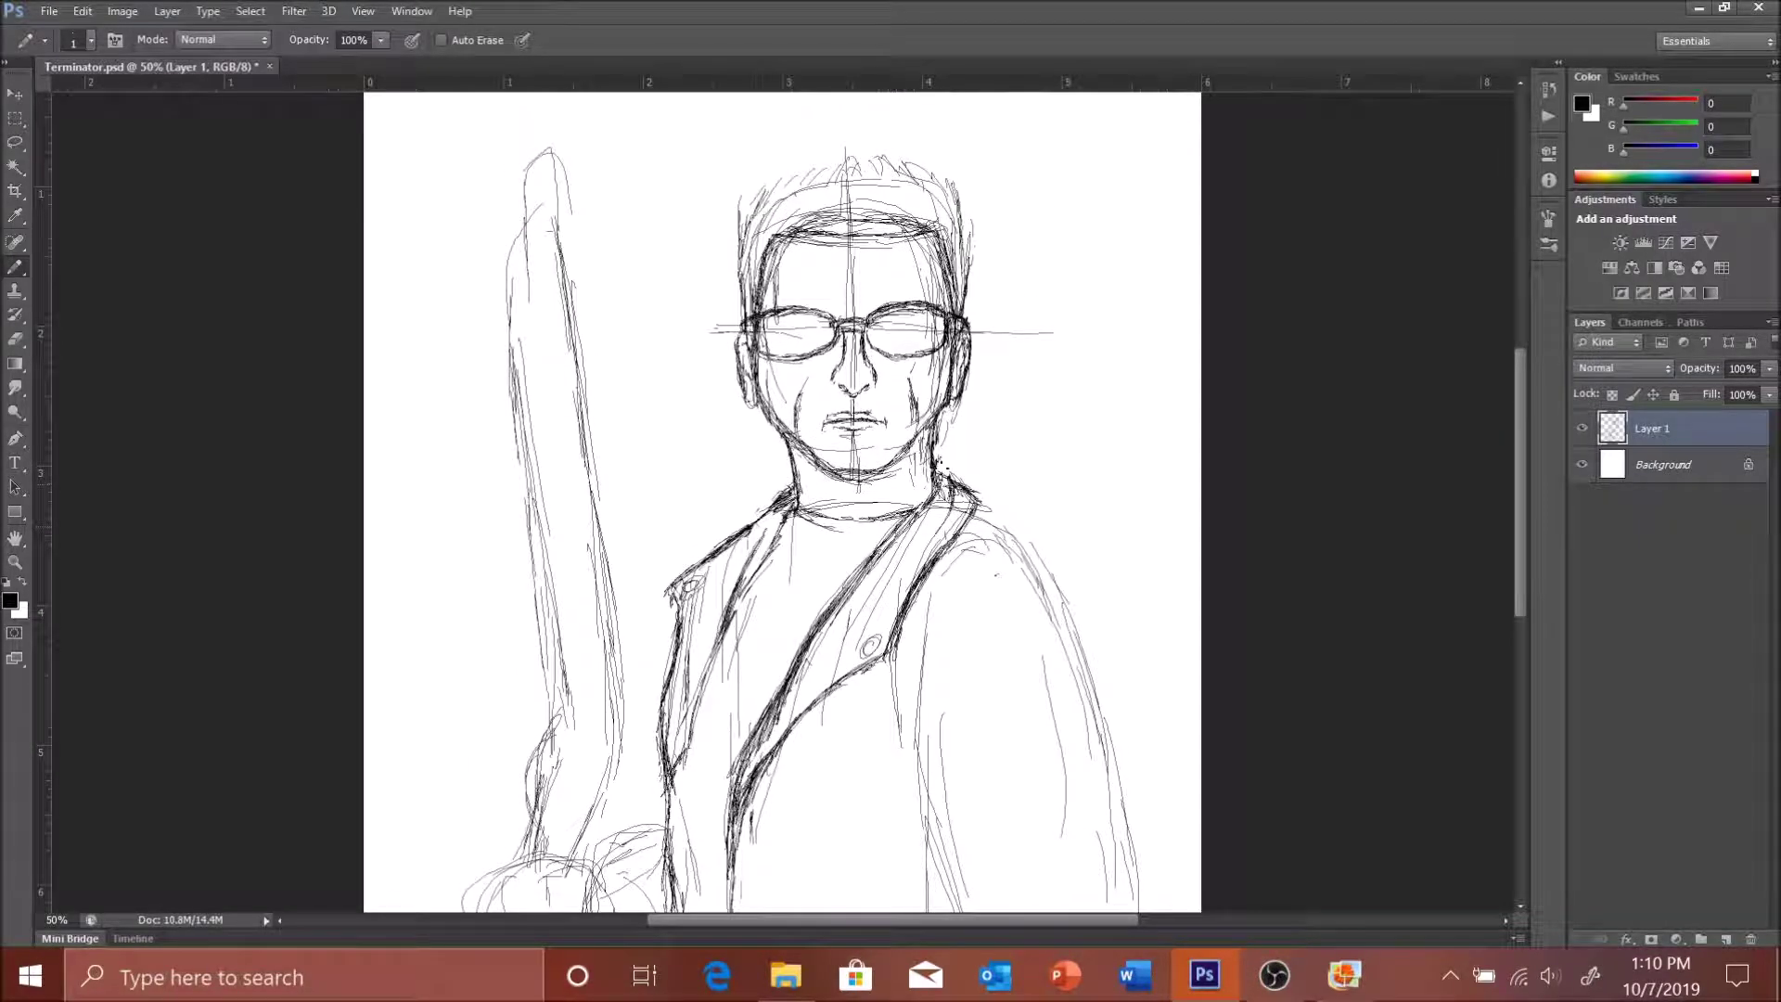
left_click_drag(965, 189, 970, 264)
left_click_drag(742, 227, 798, 172)
left_click_drag(774, 186, 918, 149)
scroll(782, 501, "down", 4)
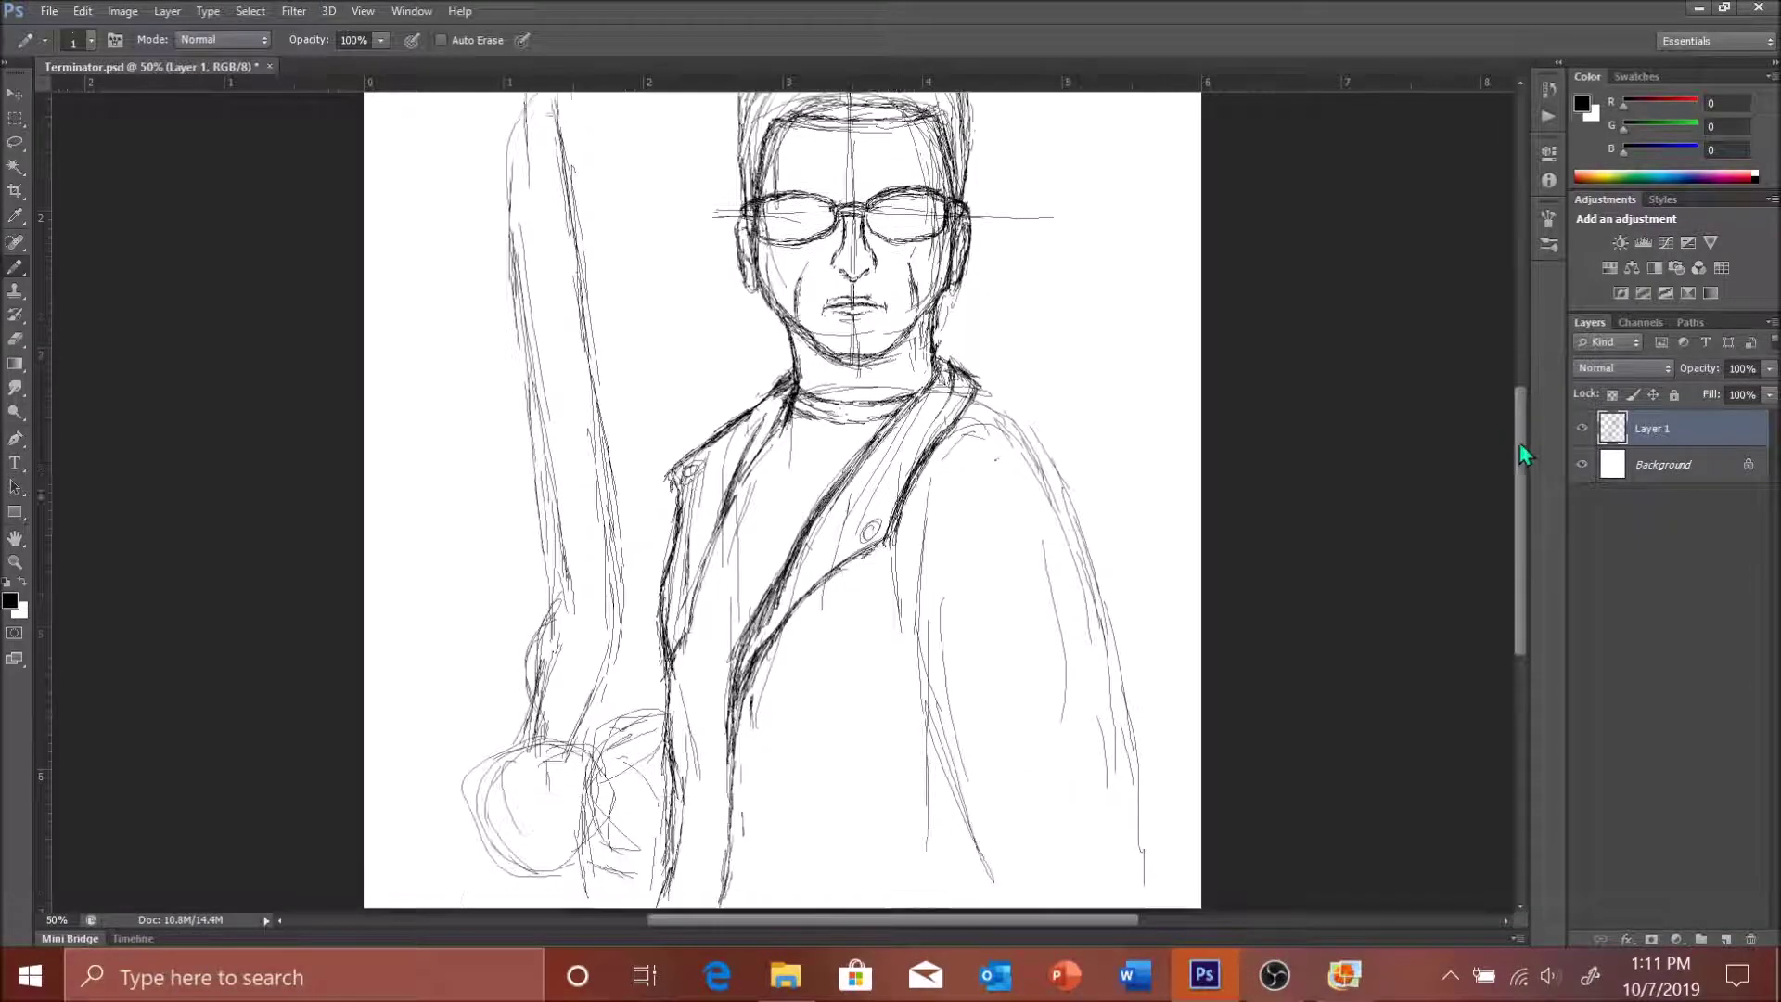
- Redraw the left jacket lapel line, undoing the unwanted strokes
left_click_drag(756, 450, 733, 484)
left_click_drag(742, 629, 714, 737)
left_click_drag(766, 601, 713, 784)
left_click_drag(724, 747, 691, 900)
key("ctrl+alt+z")
key("ctrl+alt+z")
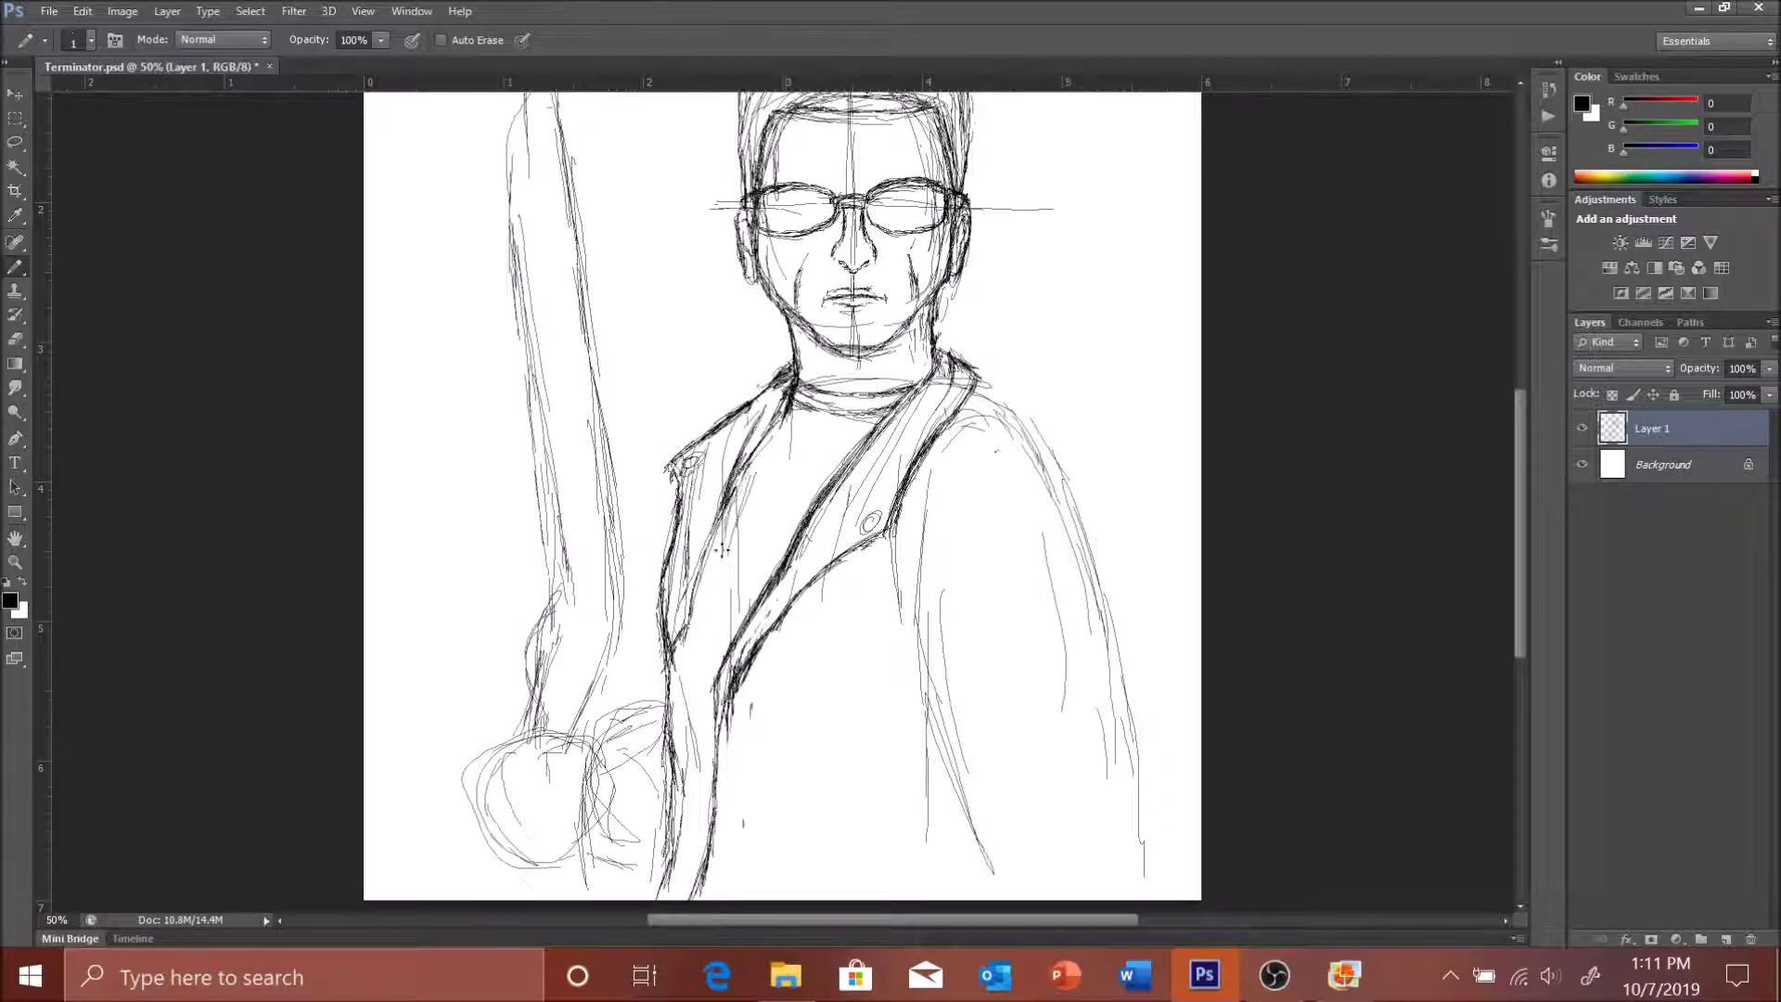
mouse_move(747, 463)
left_mouse_down()
mouse_move(719, 599)
mouse_move(725, 538)
left_mouse_up()
mouse_move(729, 528)
left_mouse_down()
mouse_move(720, 654)
mouse_move(770, 812)
left_mouse_up()
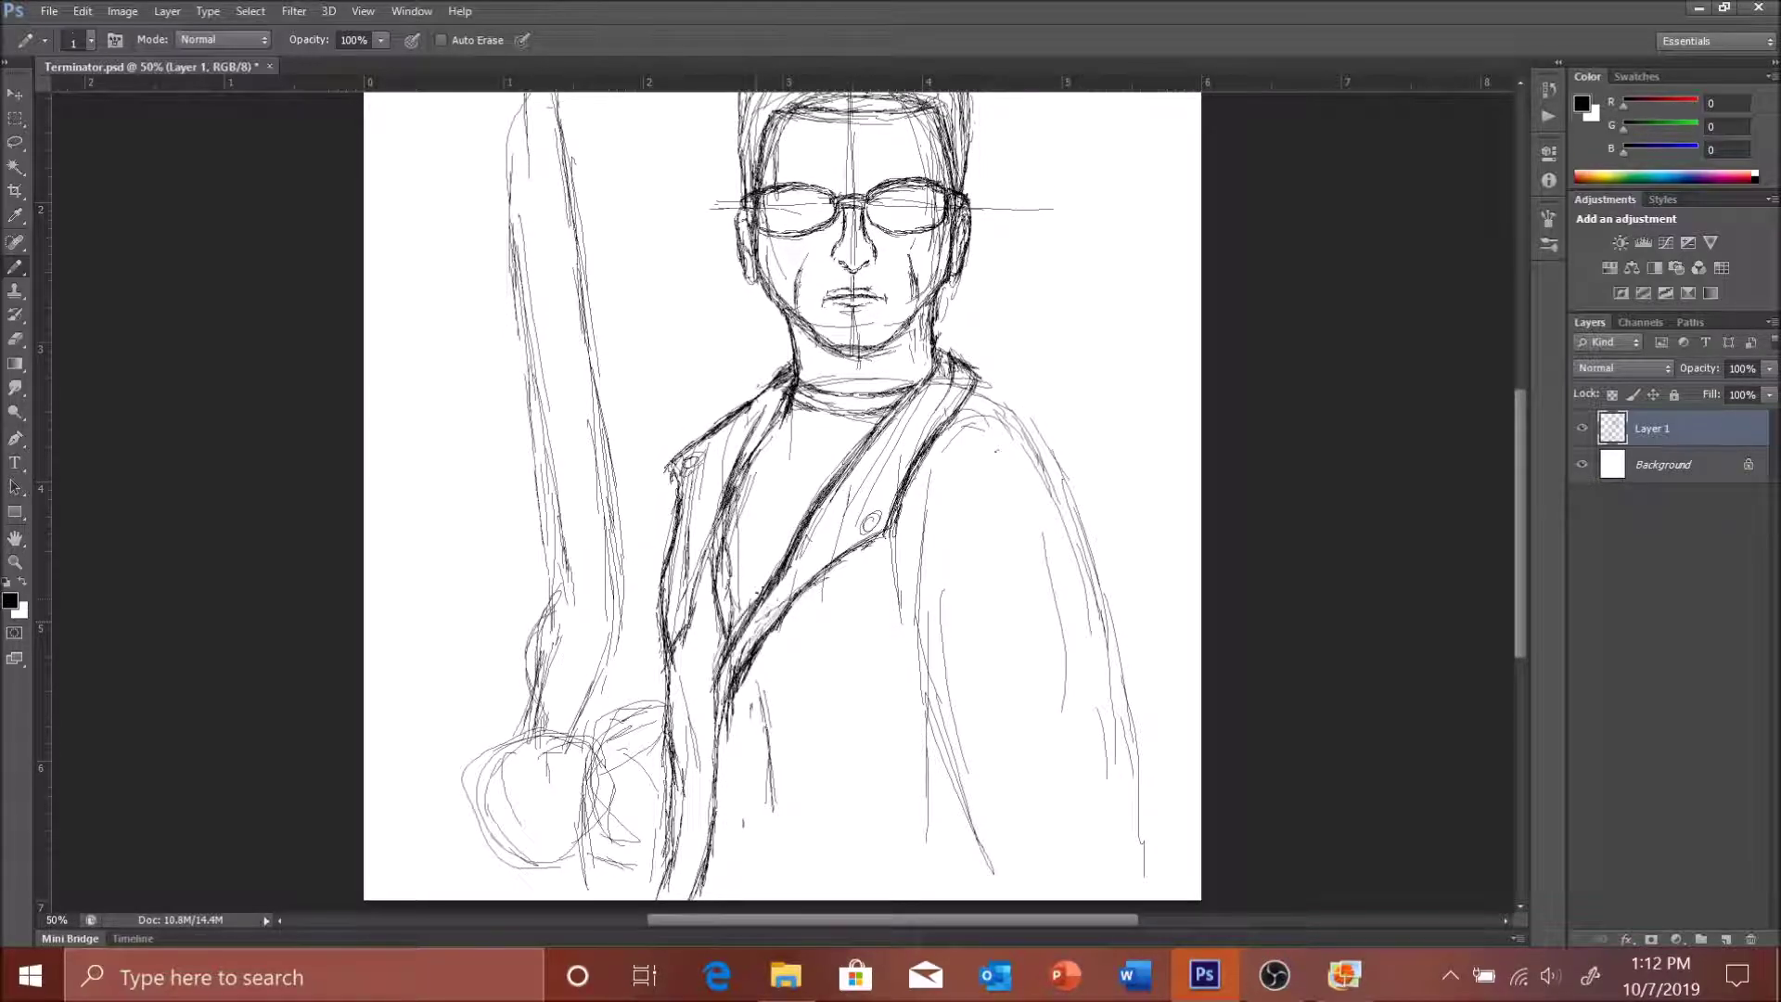
- Sketch outline lines along the right arm and jacket
left_click_drag(826, 567, 714, 677)
left_click_drag(1067, 436, 974, 385)
scroll(1020, 557, "up", 1)
left_click_drag(983, 450, 923, 603)
left_click_drag(964, 483, 927, 723)
mouse_move(1093, 573)
left_mouse_down()
mouse_move(1053, 649)
mouse_move(1080, 672)
mouse_move(1137, 816)
left_mouse_up()
scroll(1095, 668, "down", 2)
- Add folds to the right sleeve, undoing and redrawing a bad stroke
left_click_drag(1124, 657, 1104, 786)
left_click_drag(1114, 580, 1099, 817)
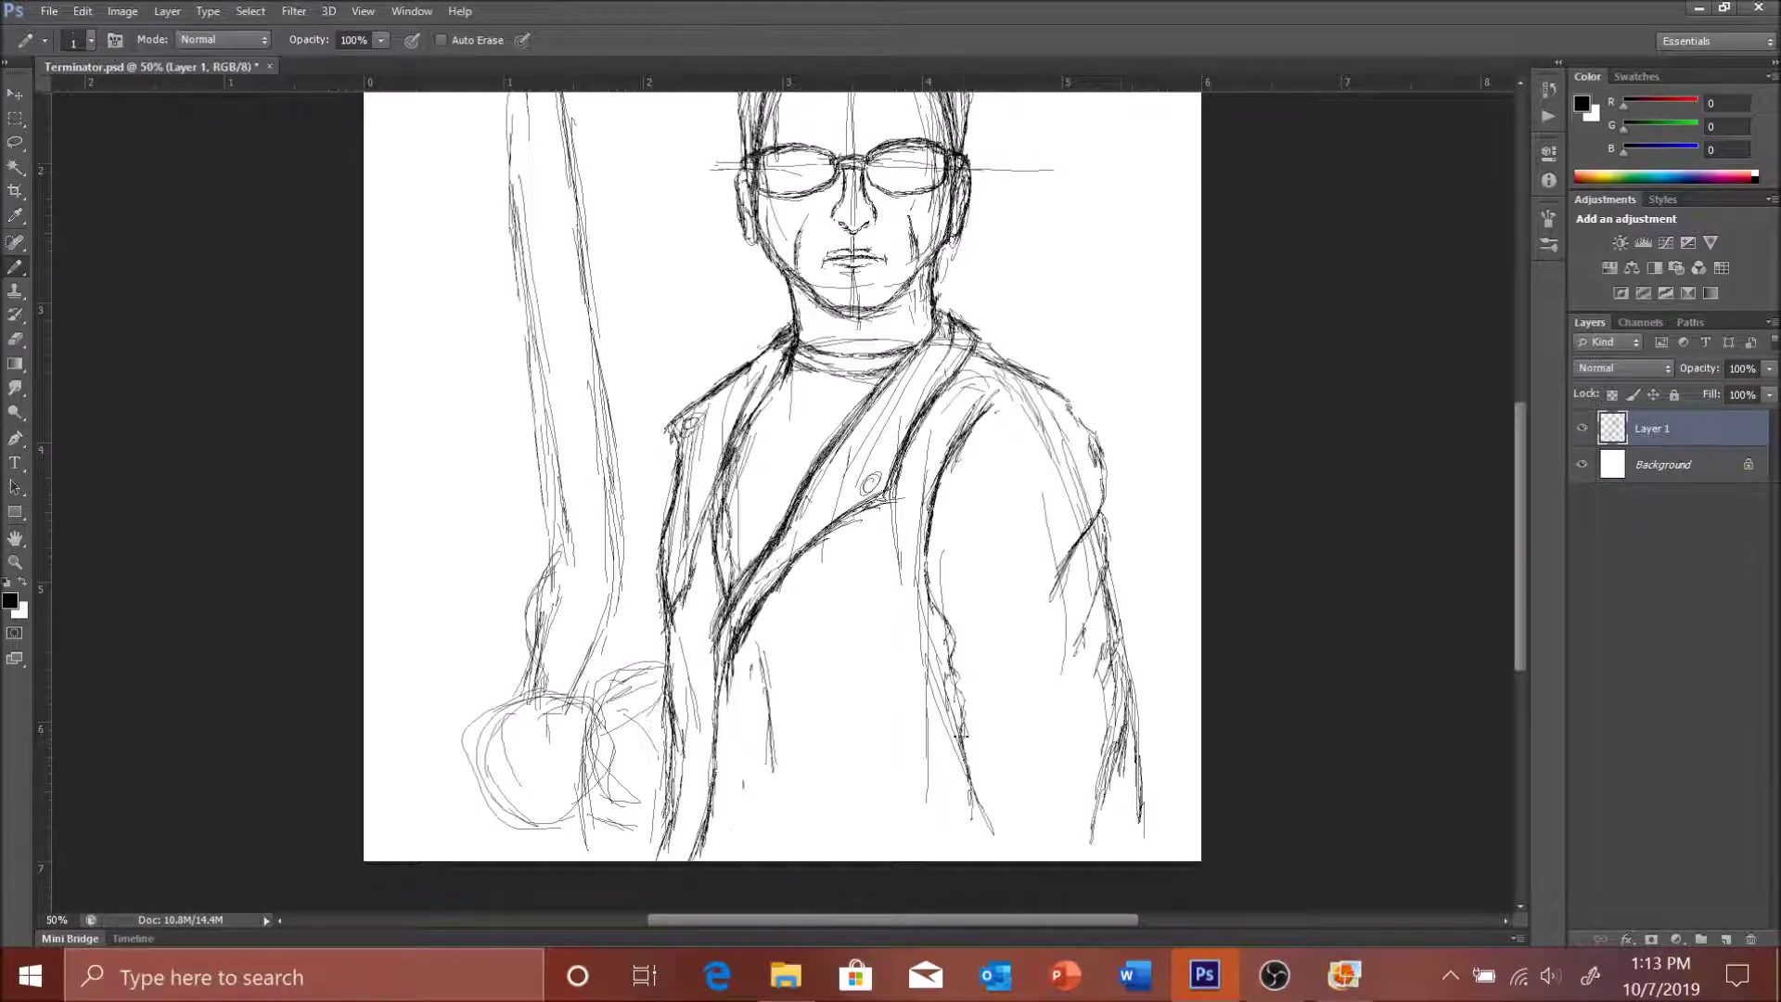
key("ctrl+alt+z")
left_click_drag(951, 580, 1030, 691)
left_click_drag(960, 660, 1000, 666)
left_click_drag(1127, 621, 1109, 840)
- Sketch the jacket's right edge, vertical lines and lower hem
left_click_drag(965, 746, 994, 824)
left_click_drag(997, 394, 965, 441)
left_click_drag(958, 447, 940, 514)
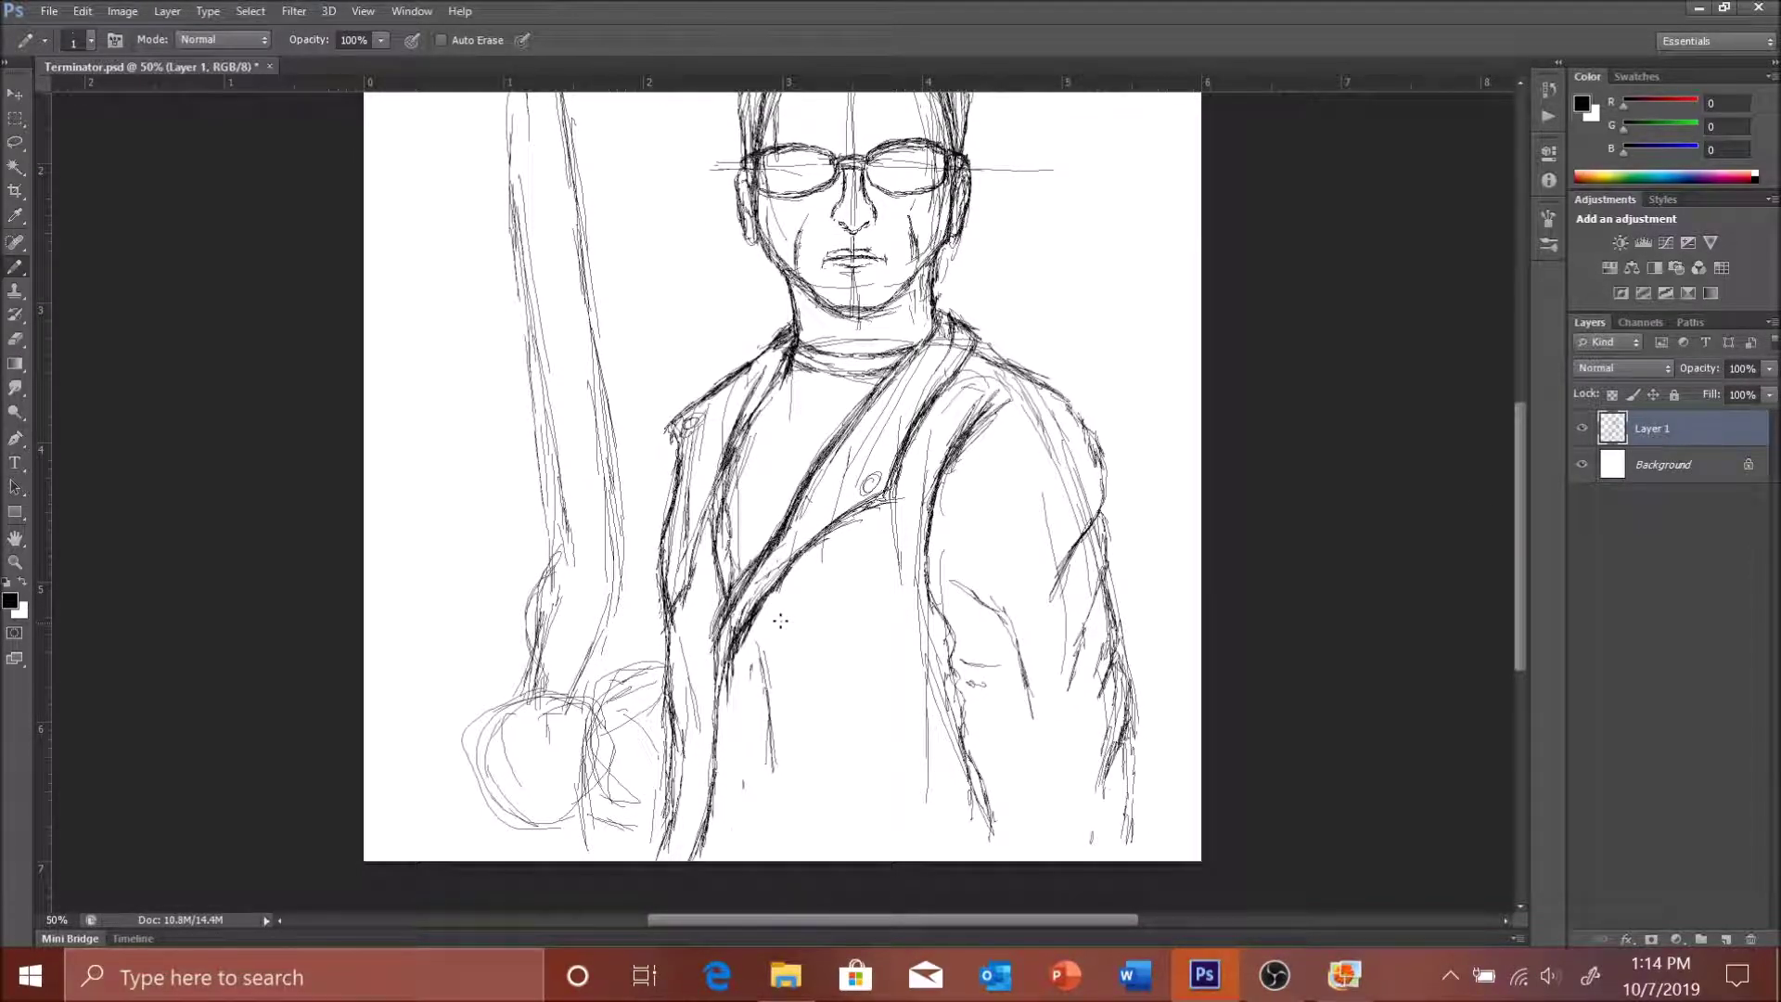
left_click_drag(763, 650, 775, 842)
left_click_drag(987, 806, 1002, 846)
mouse_move(970, 787)
left_mouse_down()
mouse_move(942, 830)
mouse_move(821, 848)
left_mouse_up()
left_click_drag(784, 811, 778, 840)
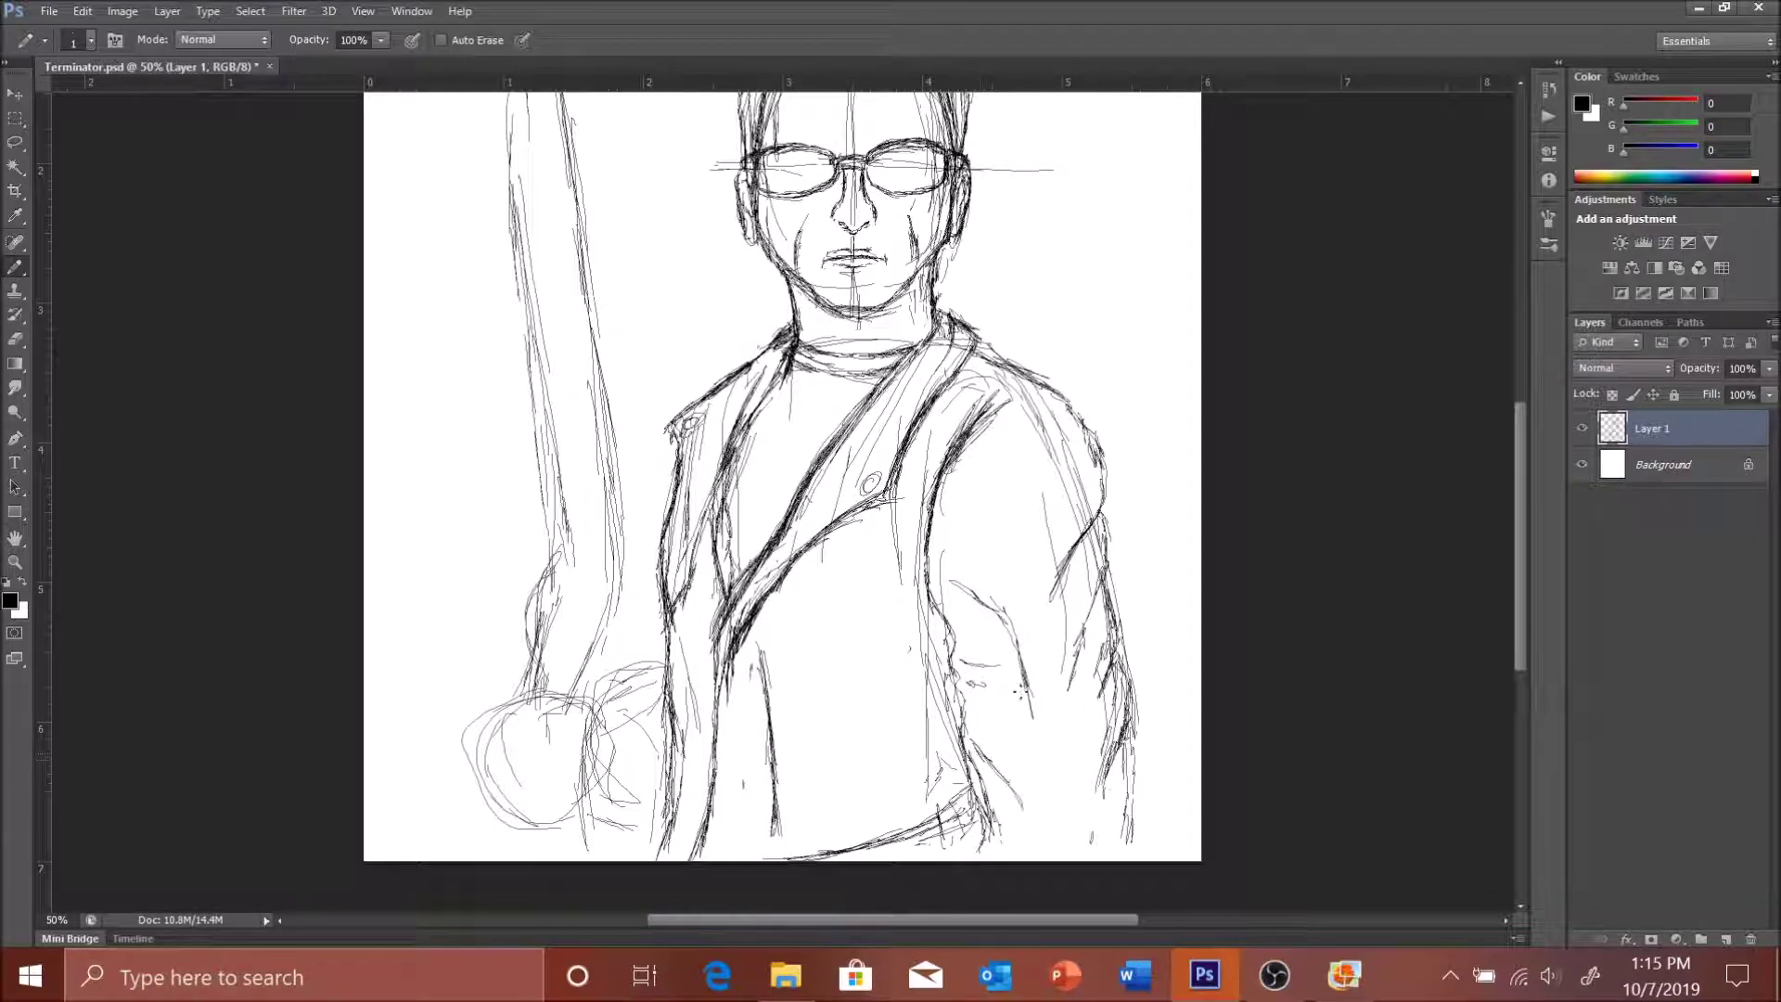
- Refine the sleeve strokes and darken the sword's edges
left_click_drag(1127, 759, 1121, 802)
mouse_move(663, 687)
left_mouse_down()
mouse_move(617, 719)
mouse_move(595, 784)
left_mouse_up()
left_click_drag(612, 826, 561, 840)
scroll(620, 583, "up", 1)
left_click_drag(623, 580, 587, 701)
left_click_drag(534, 593, 521, 658)
left_click_drag(536, 560, 525, 705)
mouse_move(593, 688)
left_mouse_down()
mouse_move(580, 716)
mouse_move(601, 770)
mouse_move(520, 770)
mouse_move(489, 803)
left_mouse_up()
- Sketch the sword hilt and gripping hand, undoing stray strokes
scroll(520, 793, "down", 1)
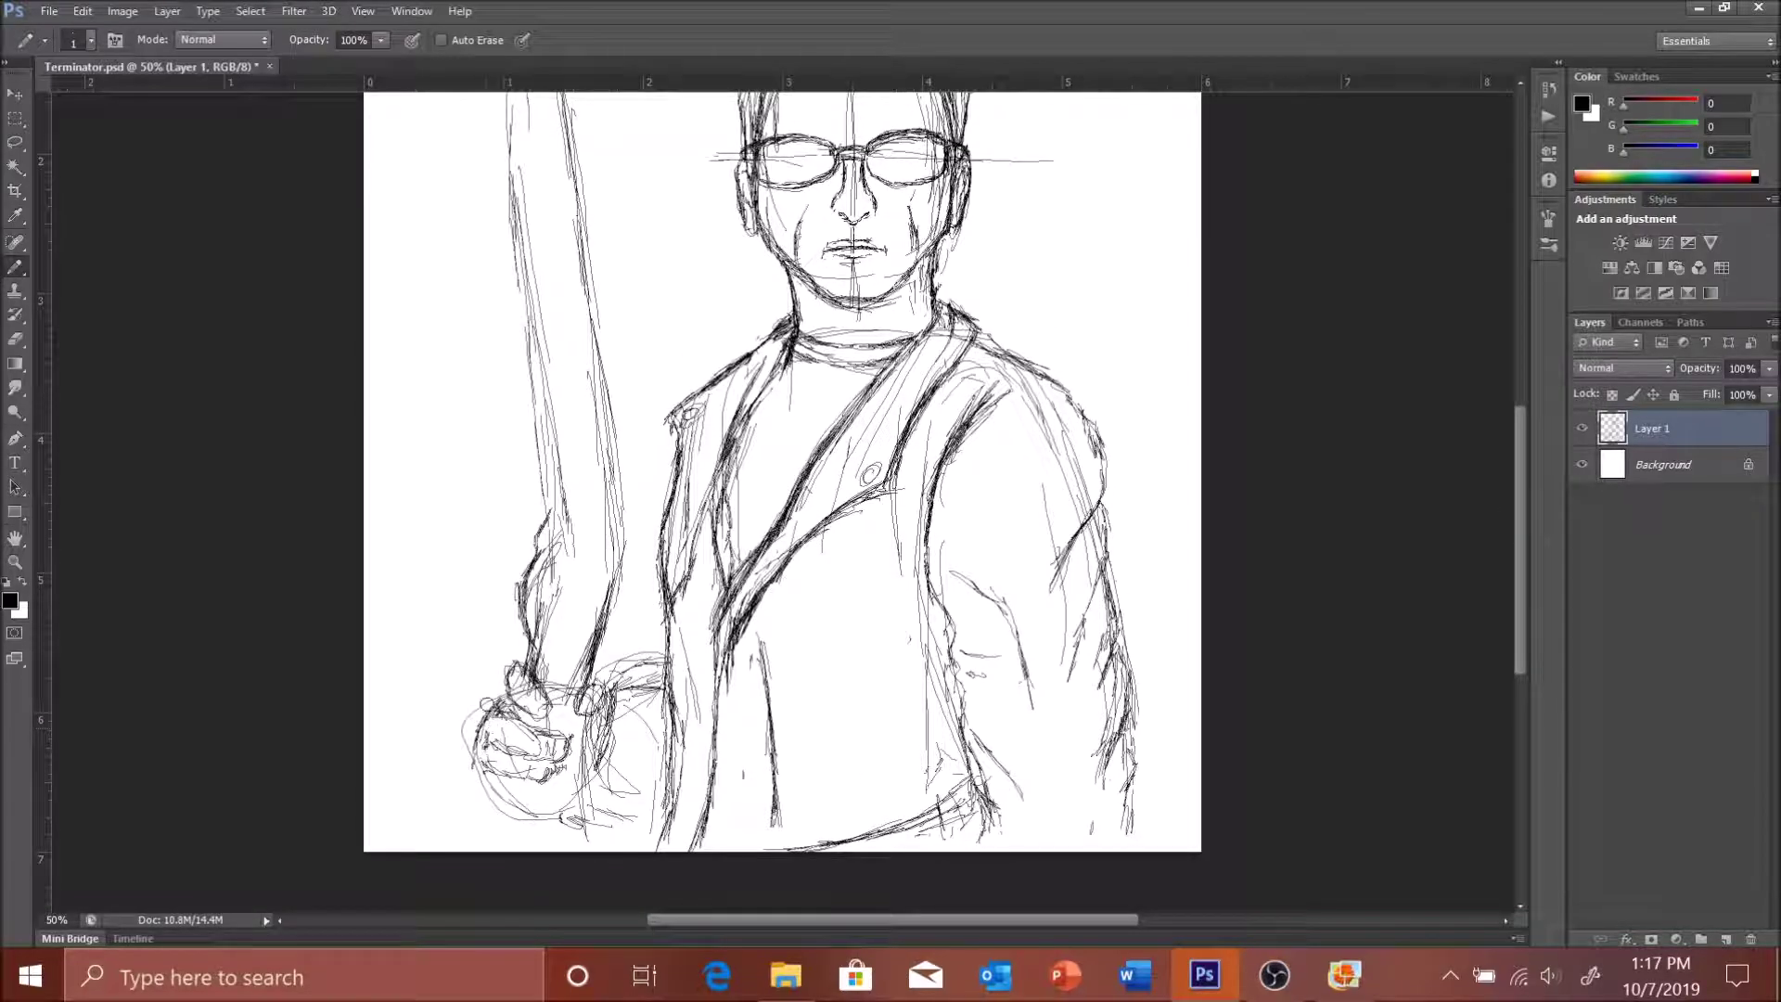
mouse_move(598, 608)
left_mouse_down()
mouse_move(548, 797)
mouse_move(477, 825)
left_mouse_up()
mouse_move(660, 676)
left_mouse_down()
mouse_move(612, 695)
mouse_move(549, 821)
left_mouse_up()
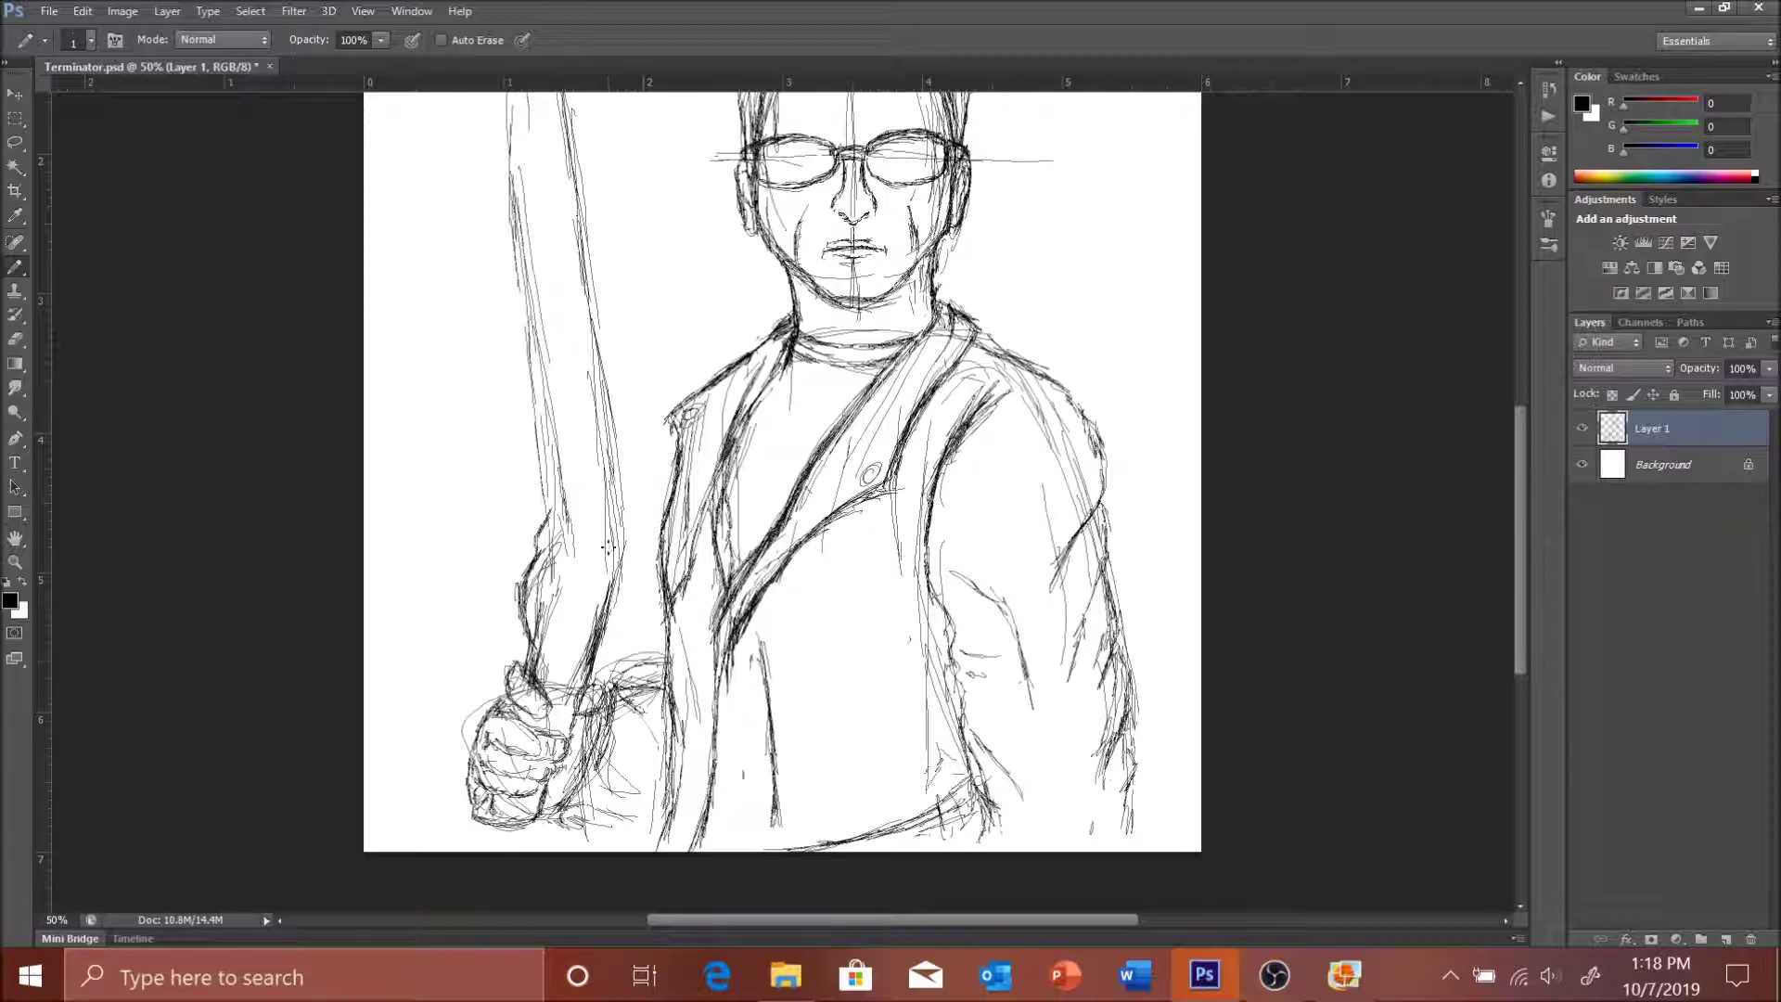
key("ctrl+z")
left_click_drag(614, 703, 668, 735)
key("ctrl+alt+z")
key("ctrl+alt+z")
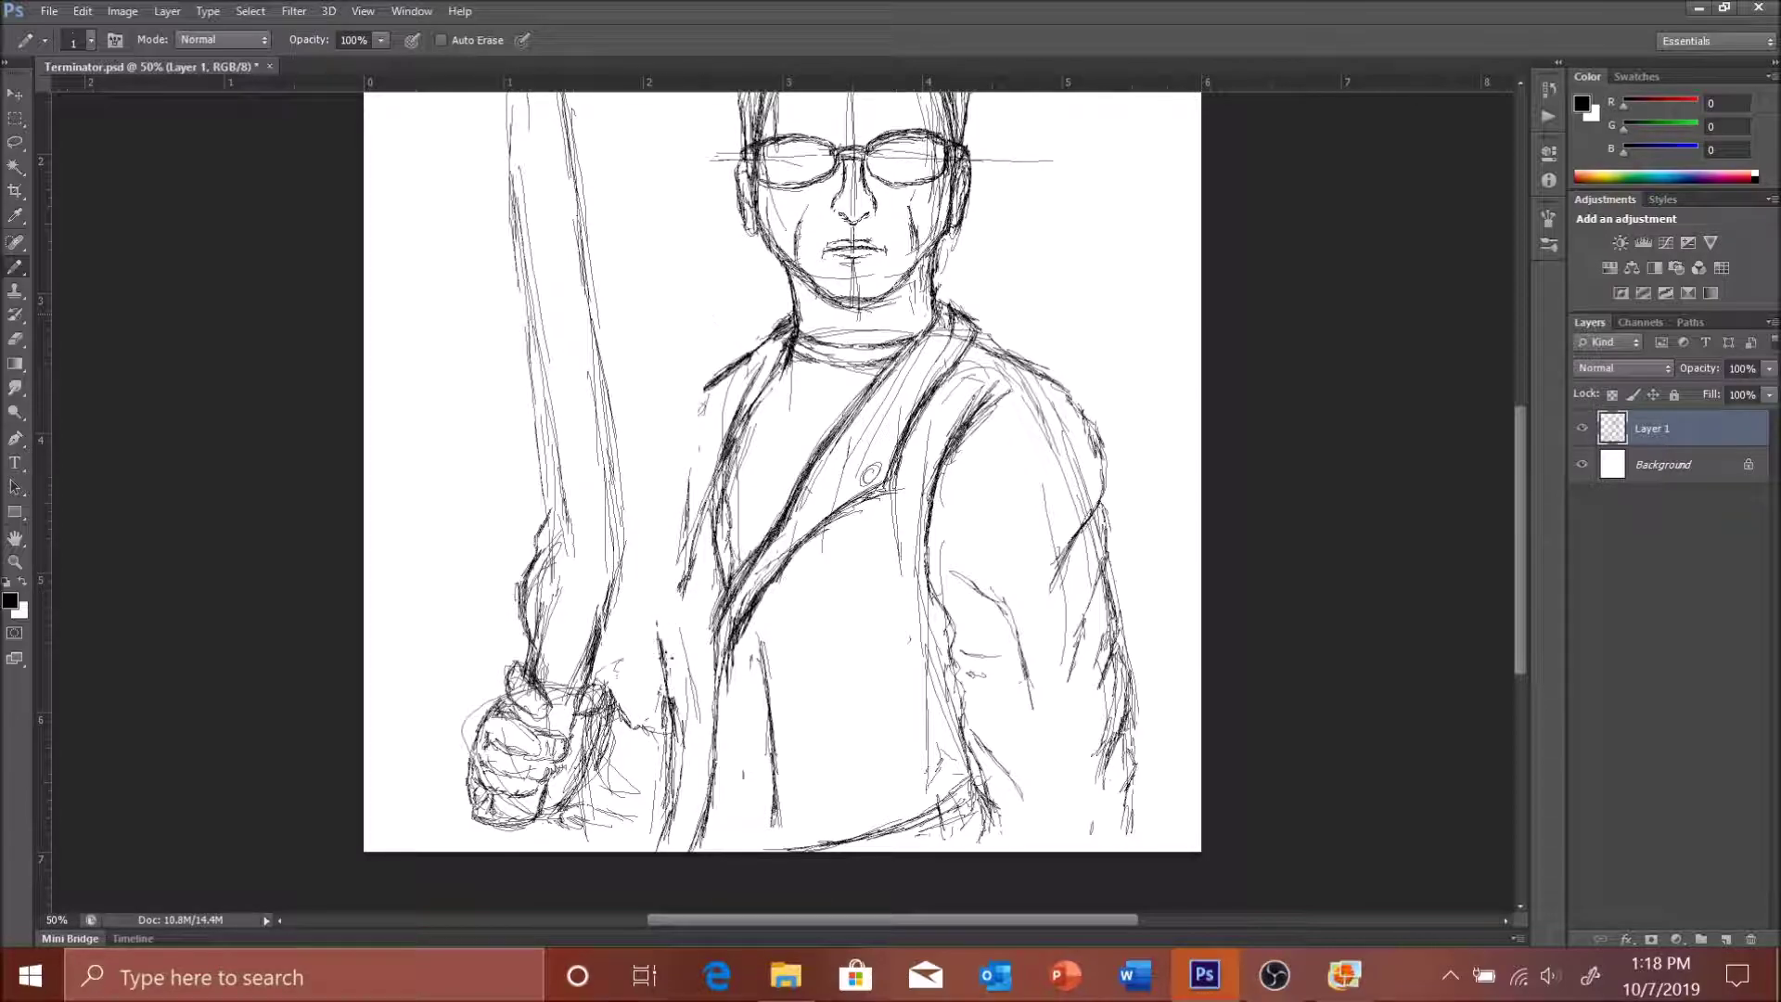
- Redraw the shoulder, lapel, collar and left coat edge
mouse_move(687, 557)
left_mouse_down()
mouse_move(741, 371)
mouse_move(747, 390)
mouse_move(914, 334)
left_mouse_up()
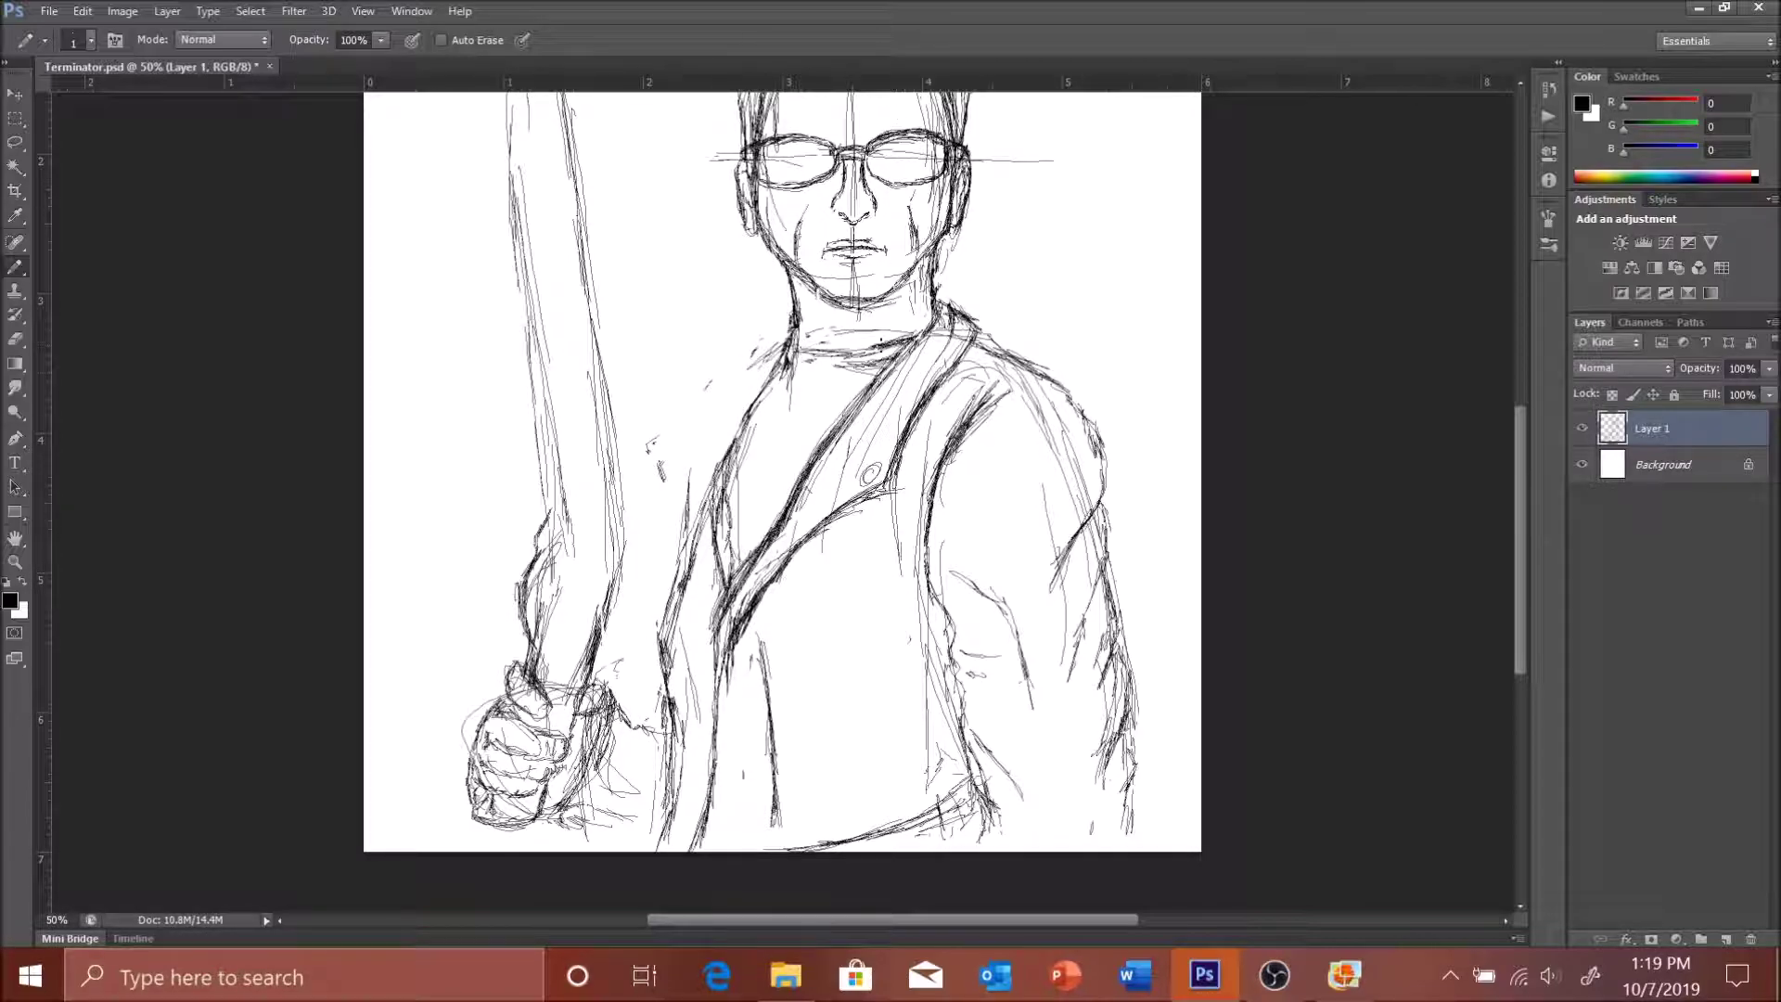
left_click_drag(794, 380, 890, 360)
left_click_drag(774, 350, 647, 443)
mouse_move(649, 438)
left_mouse_down()
mouse_move(641, 659)
mouse_move(668, 594)
left_mouse_up()
key("ctrl+z")
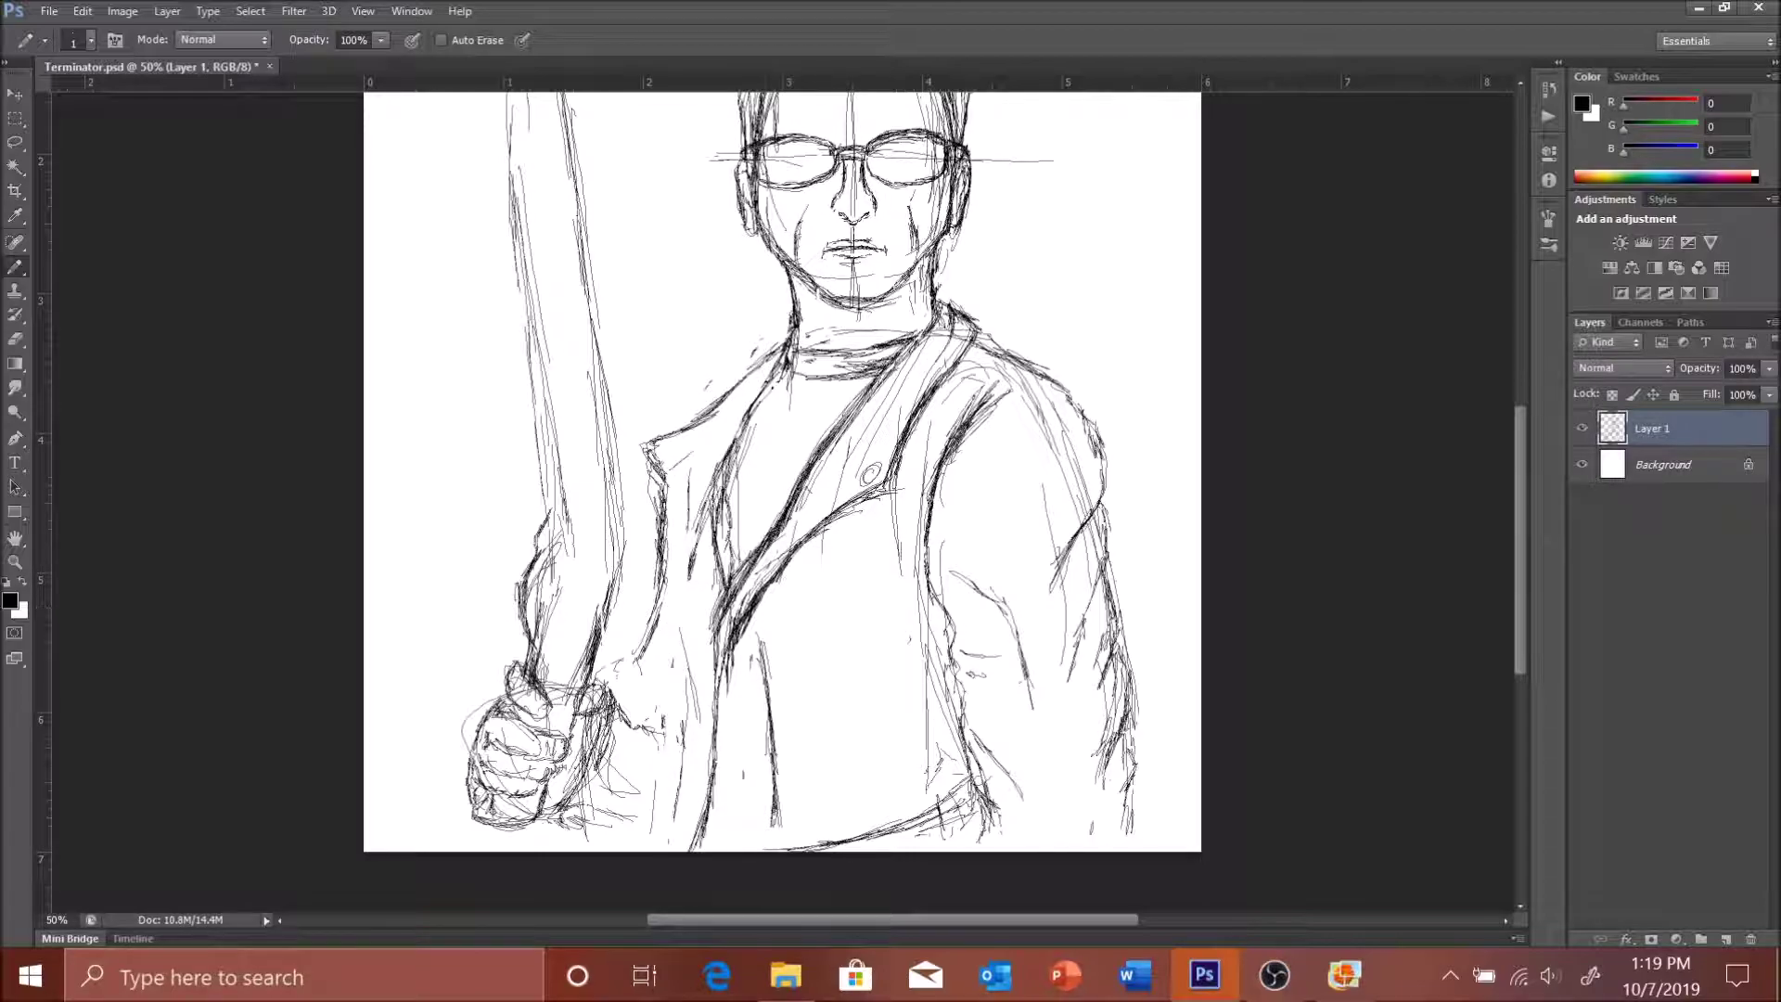
left_click_drag(743, 390, 663, 594)
- Add lines from lapel to hand, a small coat button, and strokes near the hand
left_click_drag(649, 409, 620, 847)
left_click_drag(719, 564, 684, 849)
left_click_drag(661, 443, 676, 458)
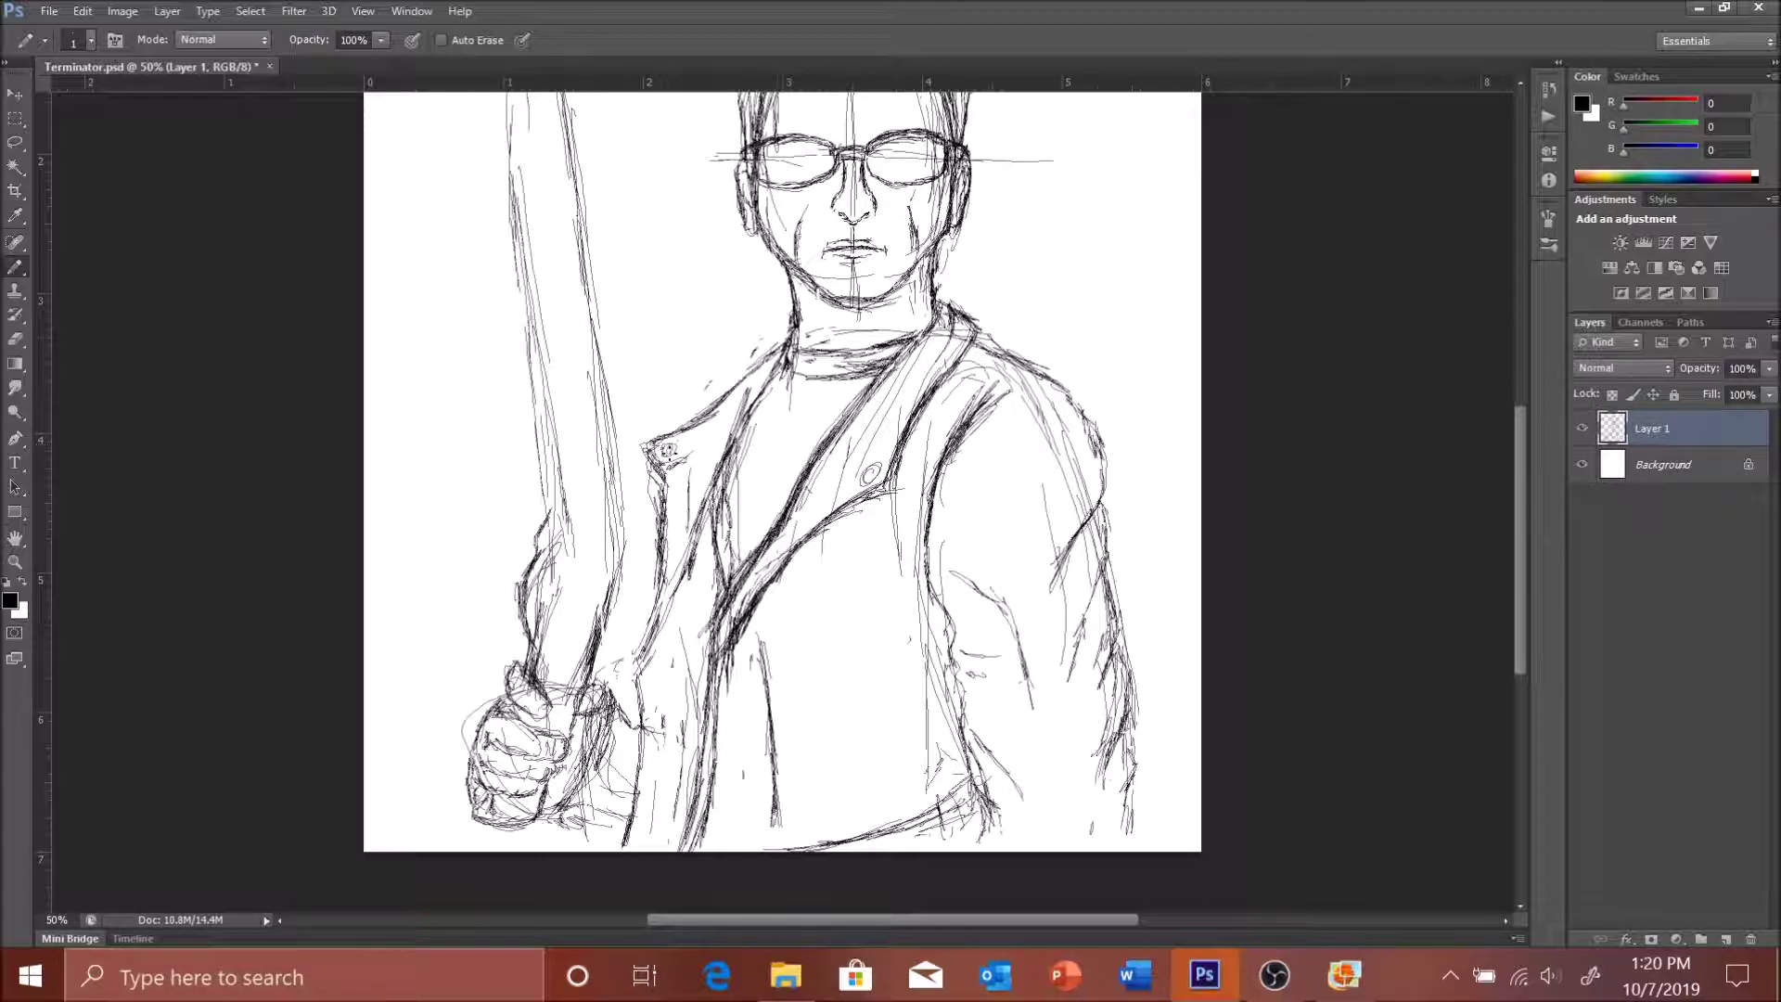
left_click_drag(756, 358, 687, 417)
left_click_drag(640, 688, 568, 840)
left_click_drag(619, 716, 550, 846)
- Strengthen the sword's right edge and the left coat edge
scroll(782, 501, "up", 1)
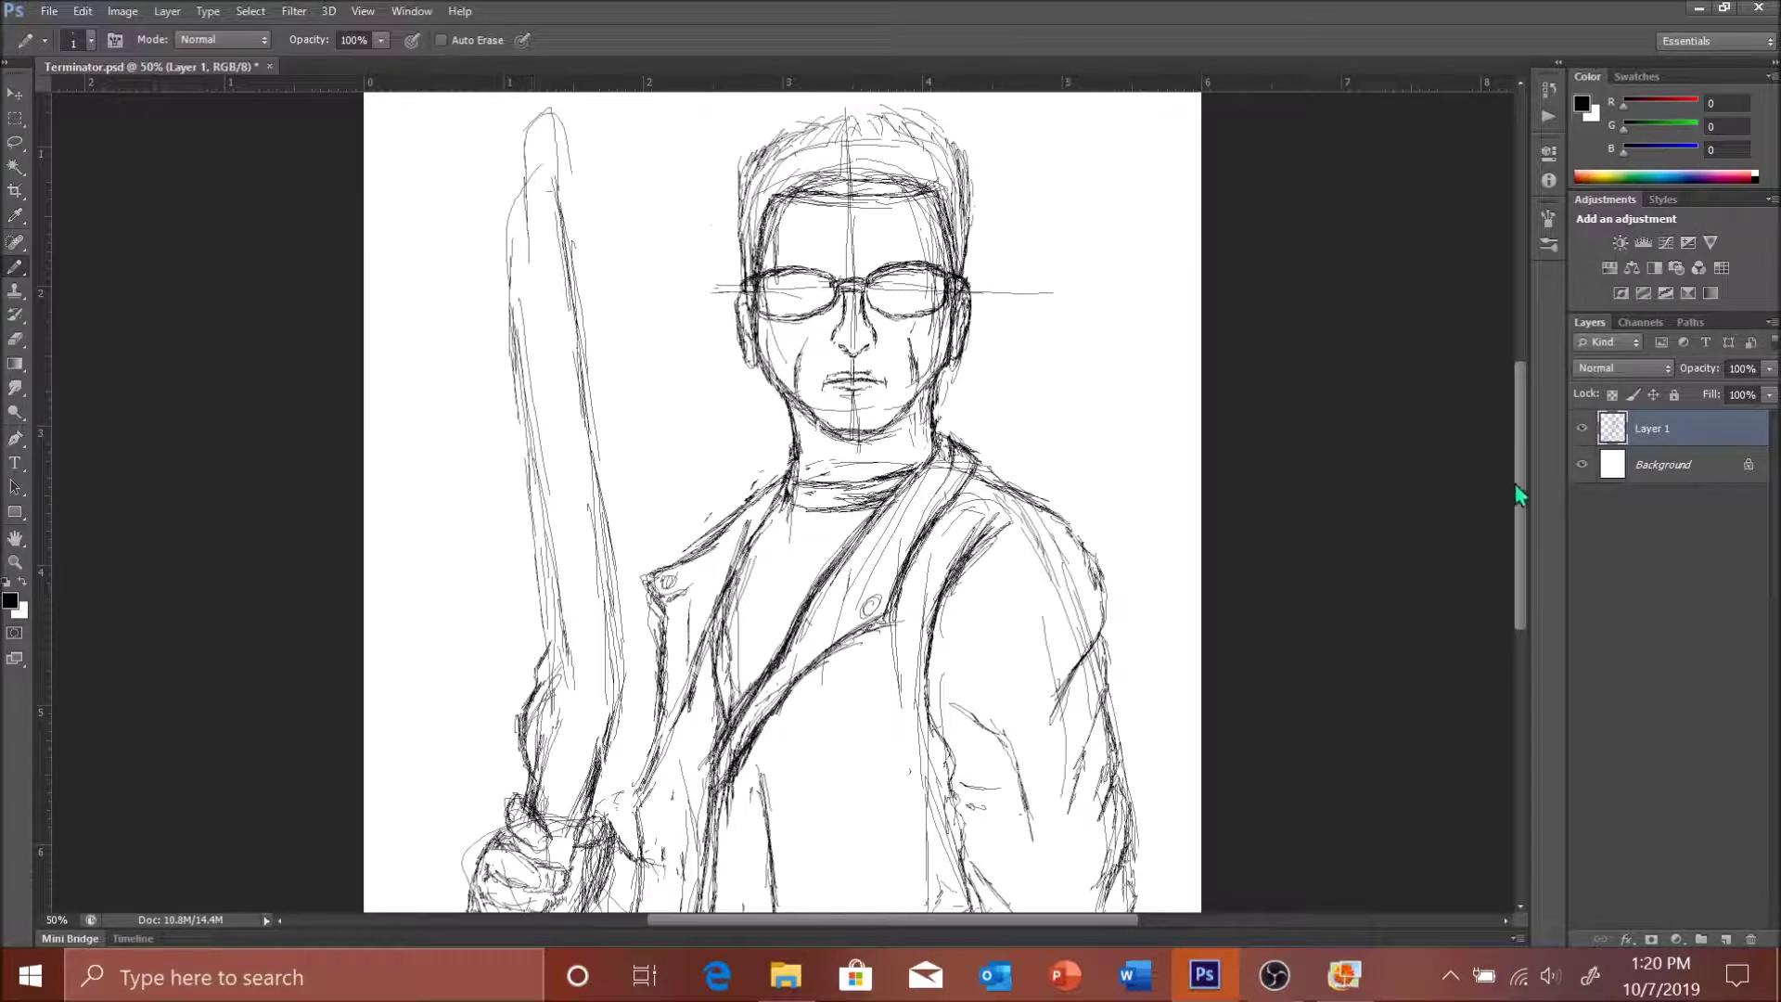
scroll(782, 501, "up", 1)
scroll(783, 501, "up", 1)
scroll(590, 576, "up", 1)
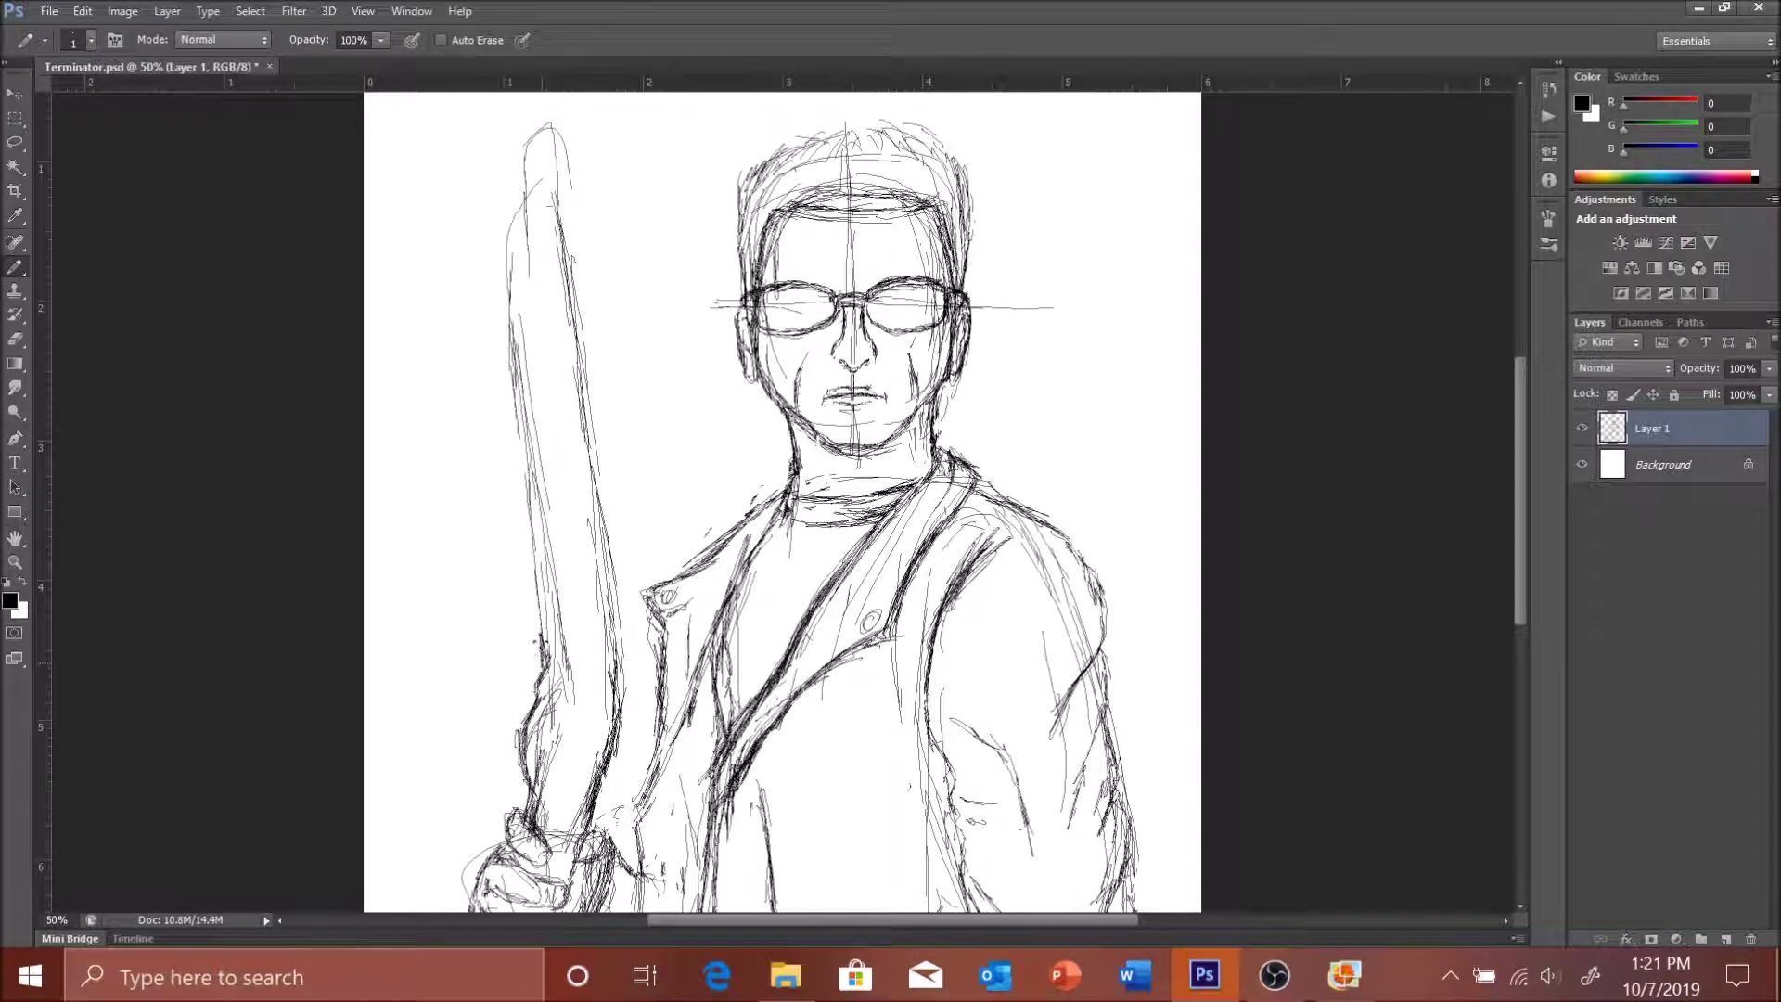
mouse_move(618, 518)
left_mouse_down()
mouse_move(594, 712)
mouse_move(635, 807)
left_mouse_up()
left_click_drag(672, 652, 630, 839)
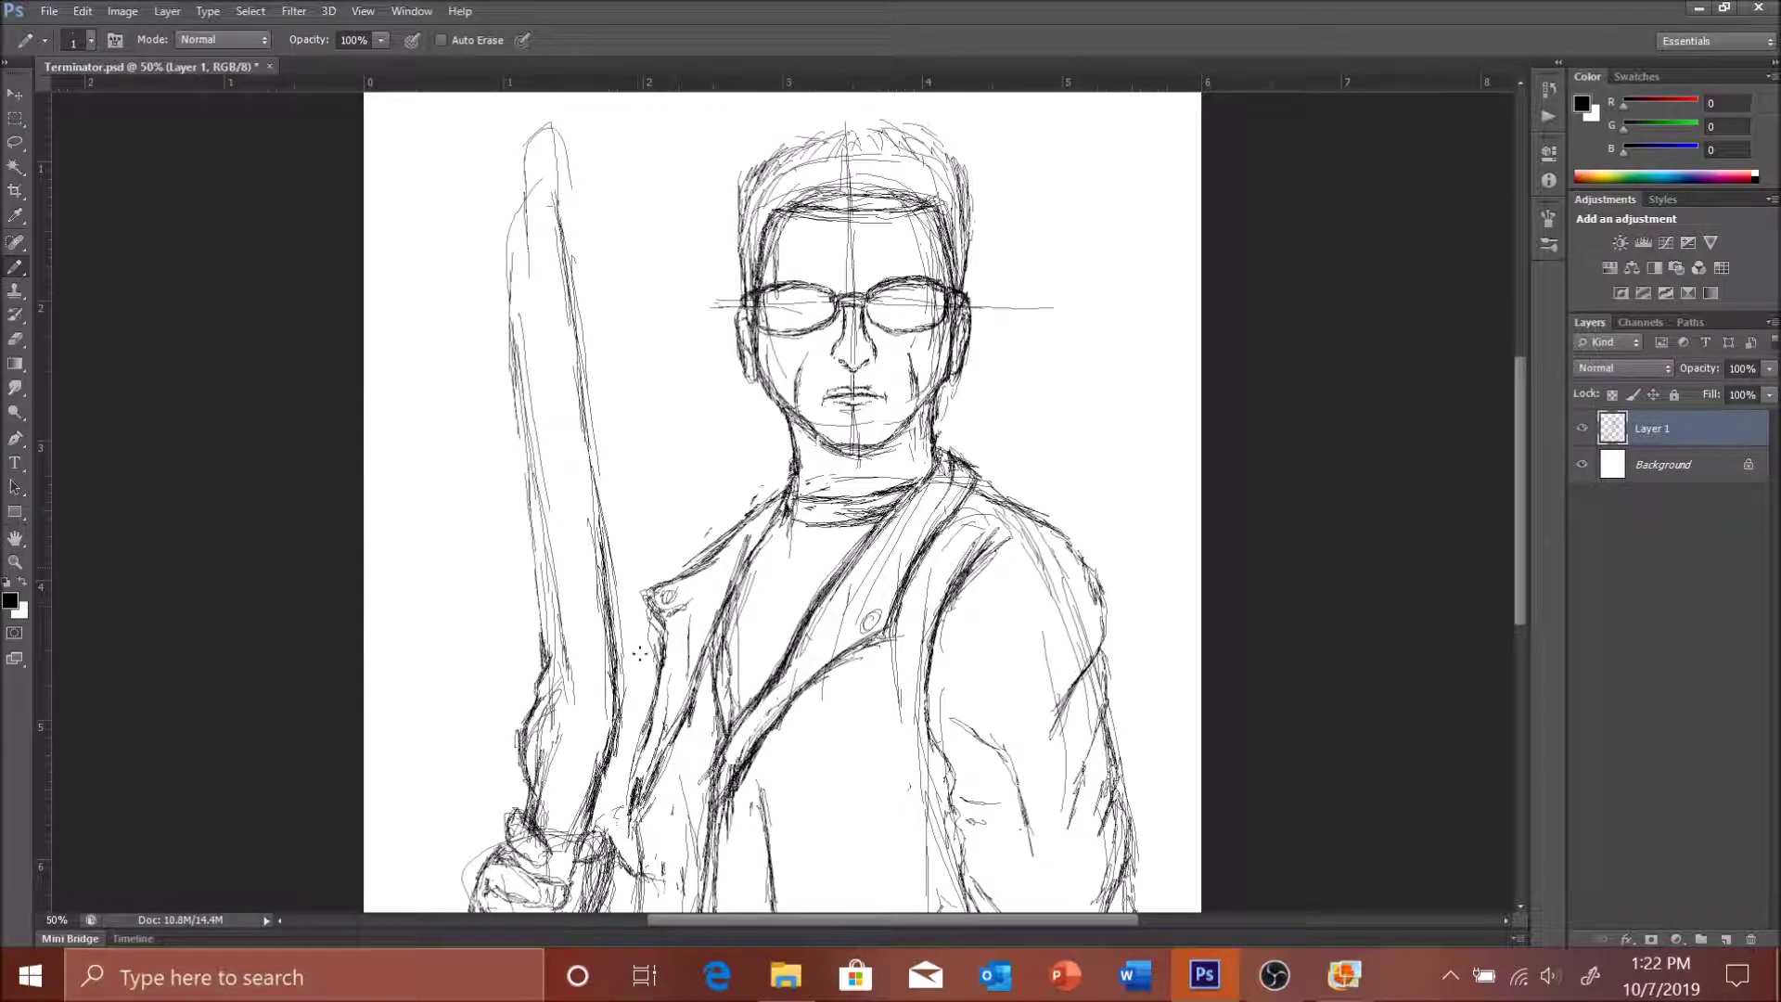
left_click_drag(552, 657, 536, 551)
scroll(557, 501, "up", 3)
left_click_drag(534, 641, 506, 398)
mouse_move(519, 511)
left_mouse_down()
mouse_move(506, 330)
mouse_move(528, 566)
left_mouse_up()
scroll(557, 464, "down", 2)
- Extend the weapon's outline up and down into a long rifle shape
left_click_drag(547, 206, 603, 617)
scroll(603, 556, "up", 2)
left_click_drag(594, 556, 538, 181)
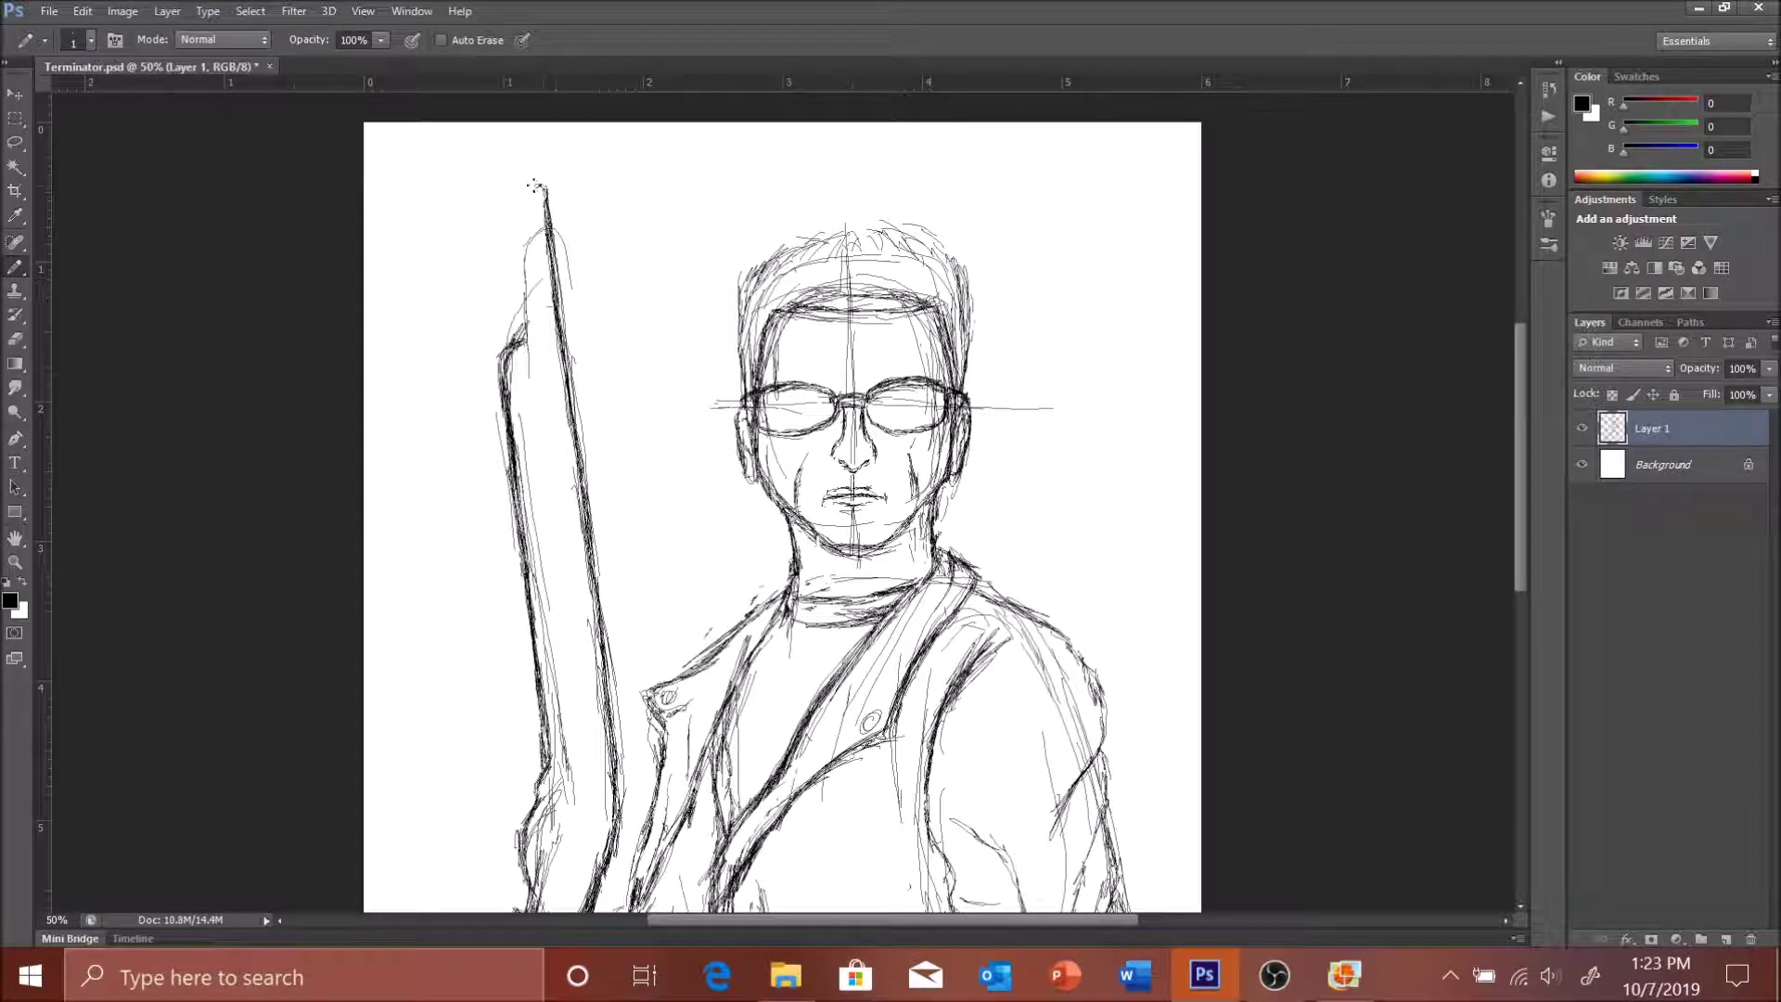
left_click_drag(512, 390, 519, 176)
scroll(1530, 353, "down", 3)
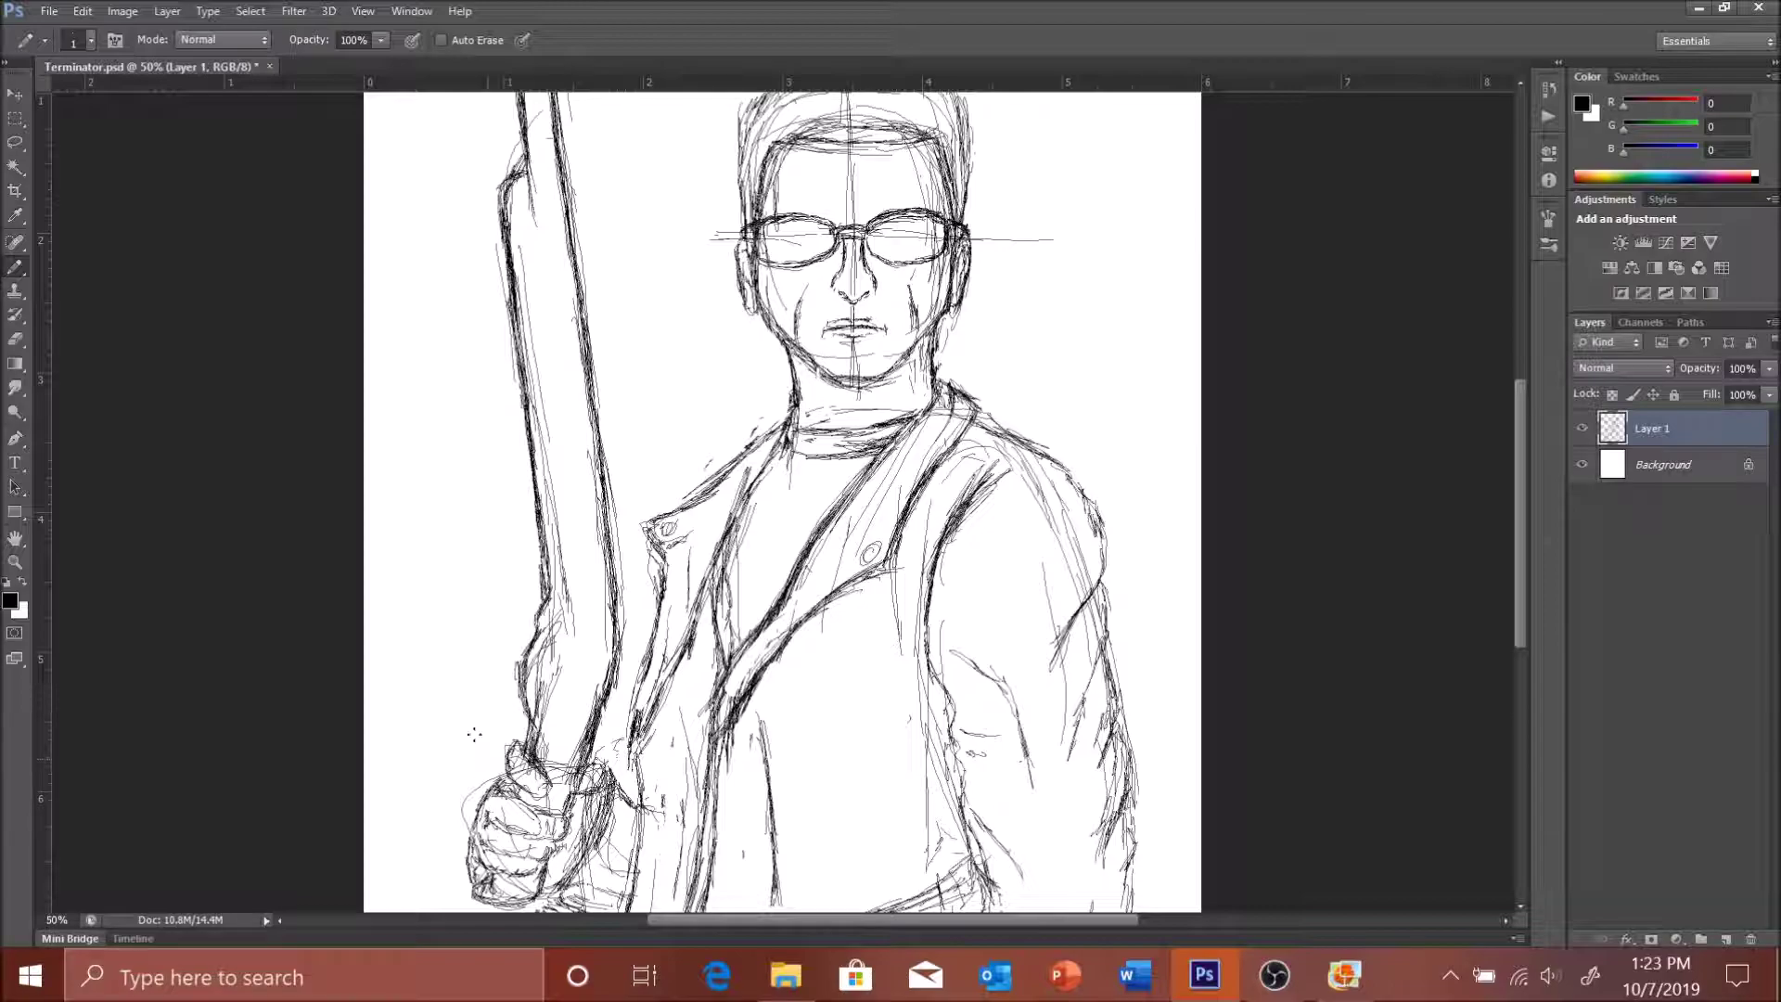
scroll(474, 735, "down", 1)
left_click_drag(501, 751, 473, 877)
left_click_drag(506, 761, 478, 858)
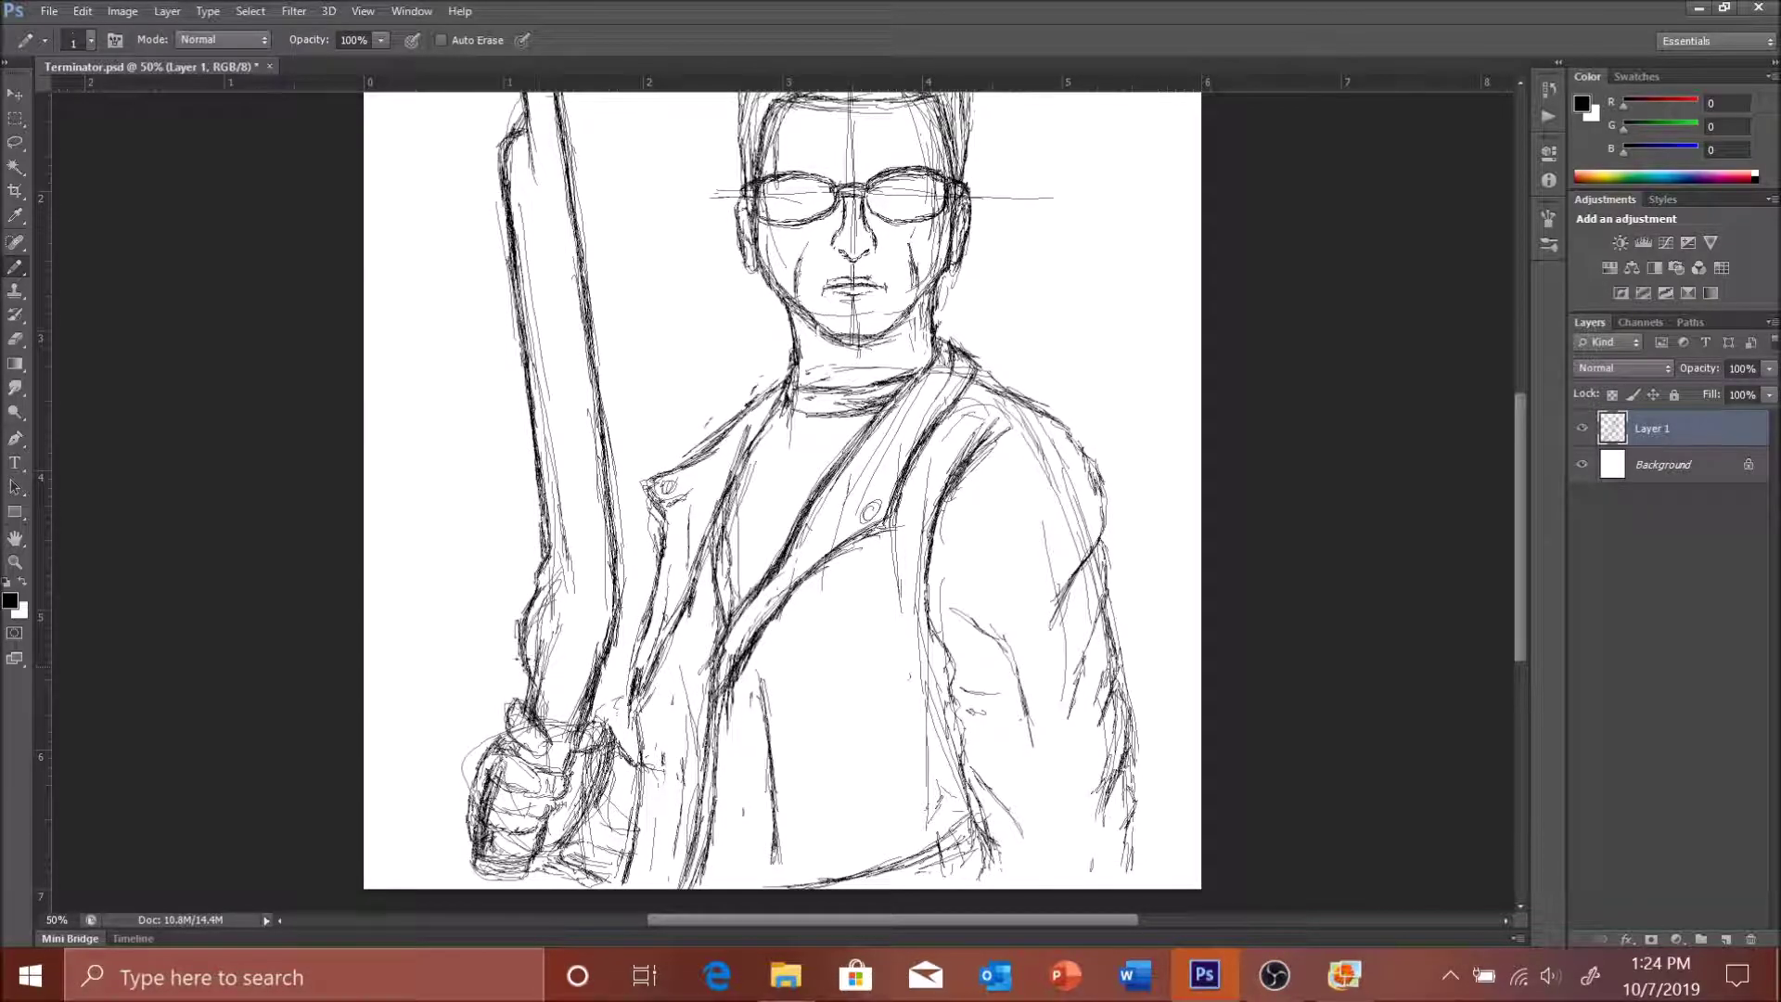
- Thicken the upper blade edges and hatch the lower blade near the hand
left_click_drag(515, 135, 557, 306)
mouse_move(515, 269)
left_mouse_down()
mouse_move(542, 450)
mouse_move(543, 404)
left_mouse_up()
key("ctrl+z")
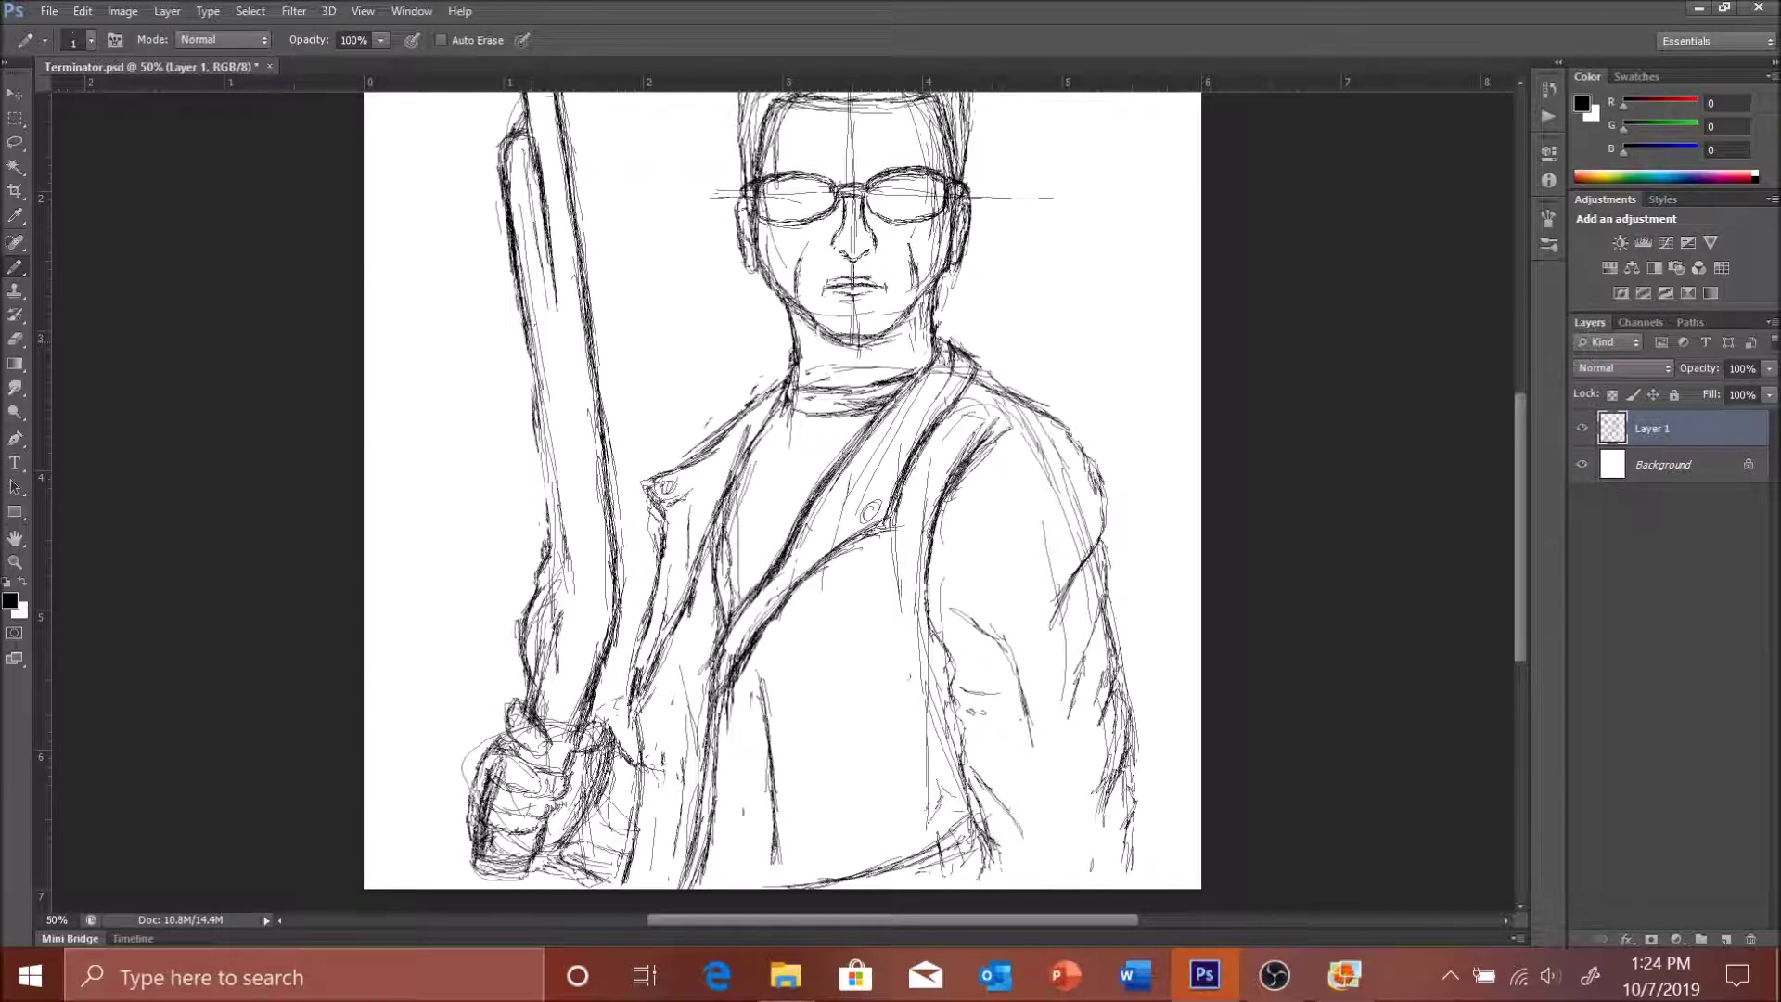
left_click_drag(519, 301, 557, 497)
left_click_drag(534, 334, 562, 551)
left_click_drag(557, 284, 592, 529)
left_click_drag(546, 601, 568, 682)
mouse_move(575, 529)
left_mouse_down()
mouse_move(538, 668)
mouse_move(583, 719)
left_mouse_up()
key("ctrl+z")
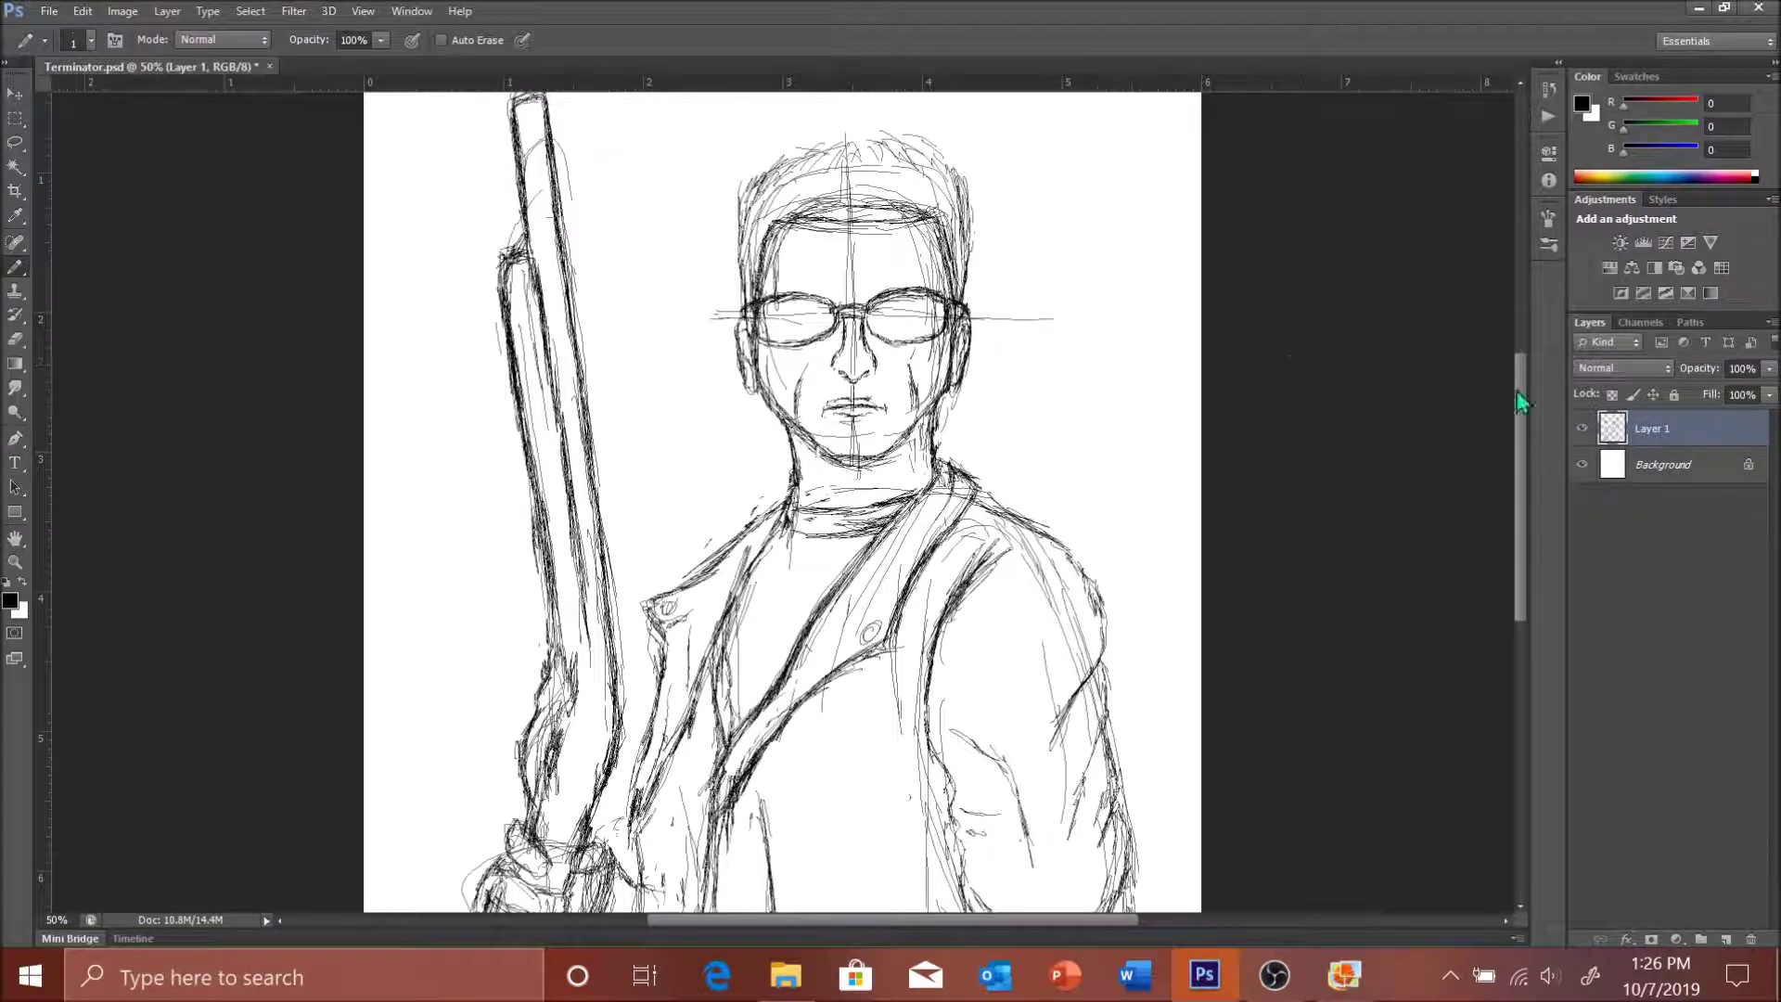
- Add strokes along the rifle's middle section
left_click_drag(515, 180, 552, 151)
left_click_drag(557, 315, 543, 478)
scroll(782, 501, "down", 1)
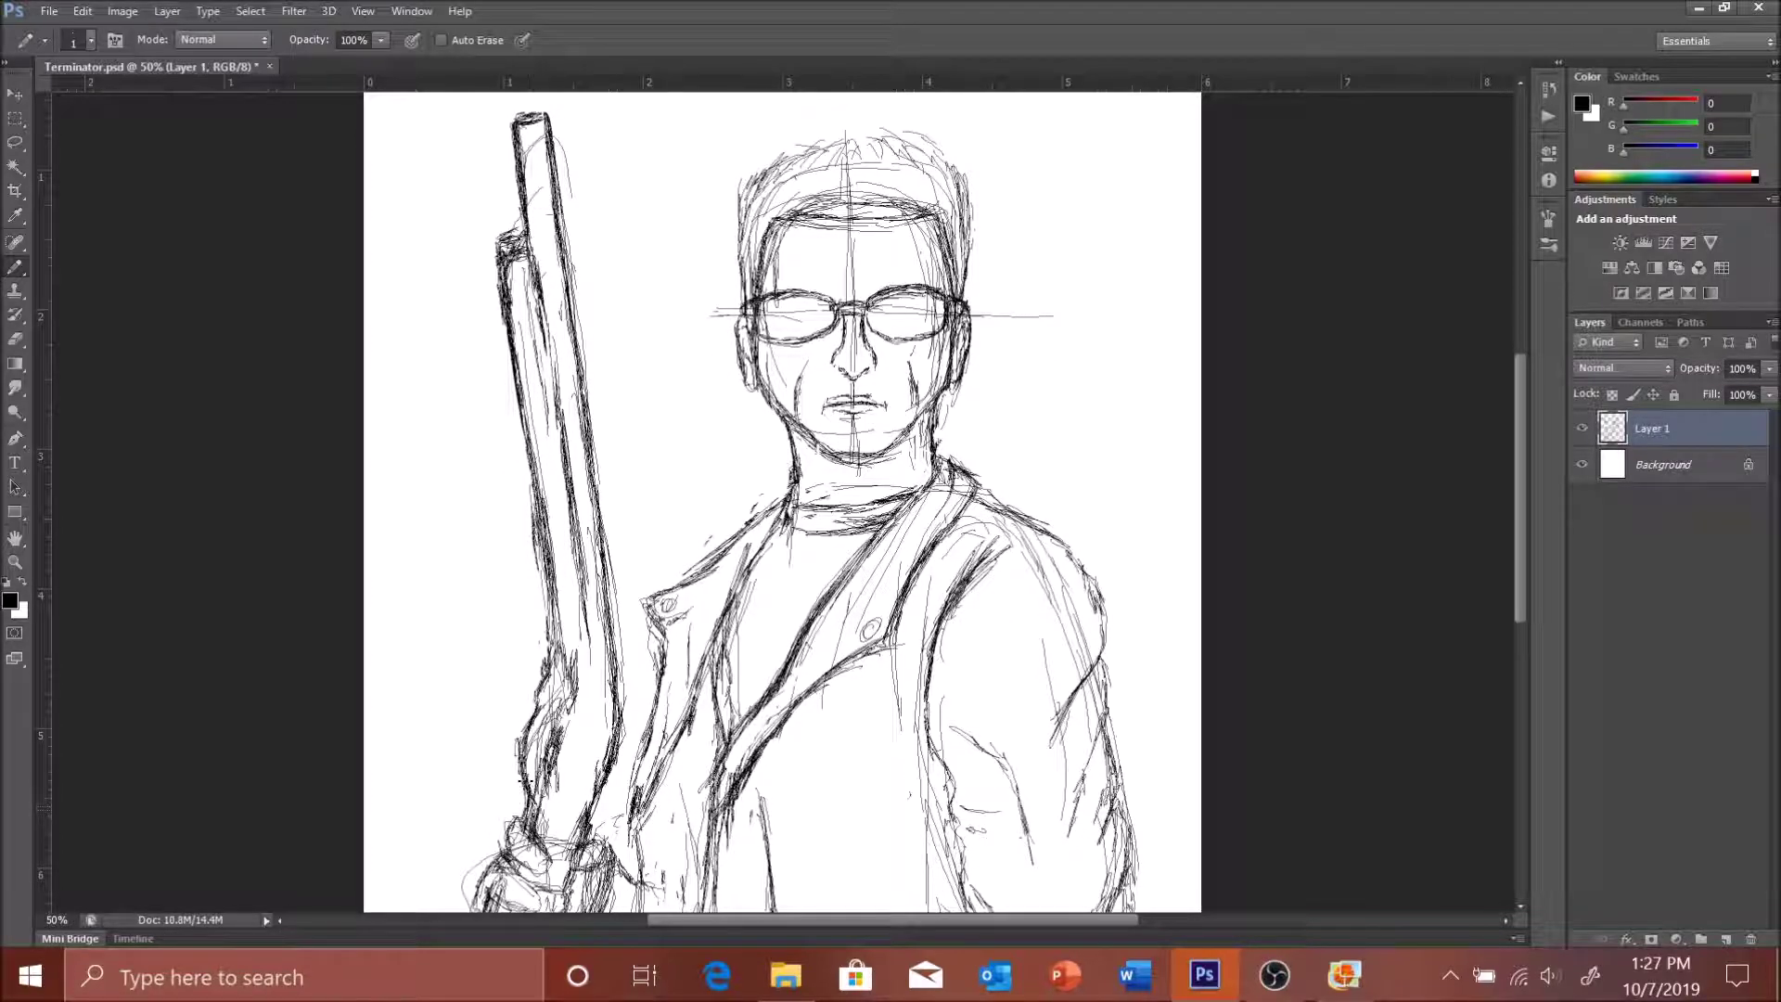
mouse_move(538, 344)
left_mouse_down()
mouse_move(559, 474)
mouse_move(582, 501)
mouse_move(579, 644)
mouse_move(588, 514)
mouse_move(594, 561)
left_mouse_up()
key("ctrl+z")
- Darken the rifle's middle and lower sections
left_click_drag(549, 617, 557, 663)
left_click_drag(538, 329, 553, 349)
mouse_move(547, 688)
left_mouse_down()
mouse_move(575, 676)
mouse_move(581, 601)
left_mouse_up()
left_click_drag(595, 672, 608, 607)
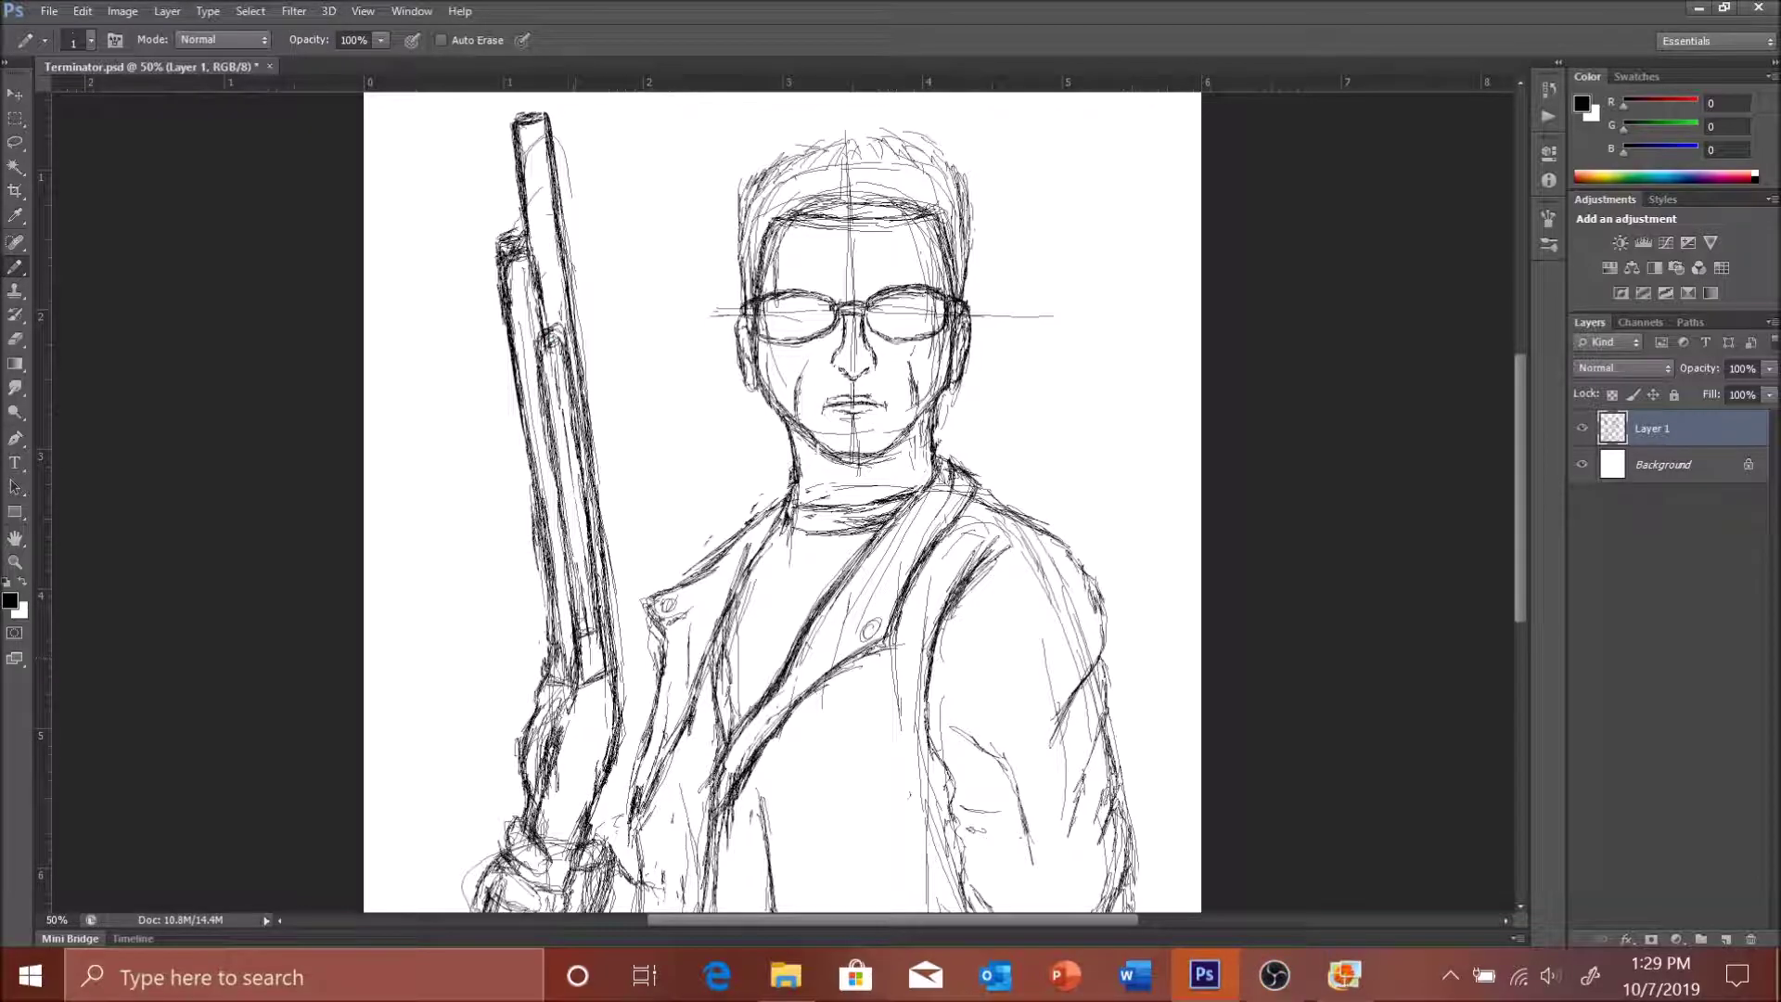
left_click_drag(545, 320, 580, 367)
left_click_drag(608, 557, 599, 659)
mouse_move(575, 432)
left_mouse_down()
mouse_move(593, 650)
mouse_move(617, 658)
left_mouse_up()
key("ctrl+z")
left_click_drag(586, 380, 580, 480)
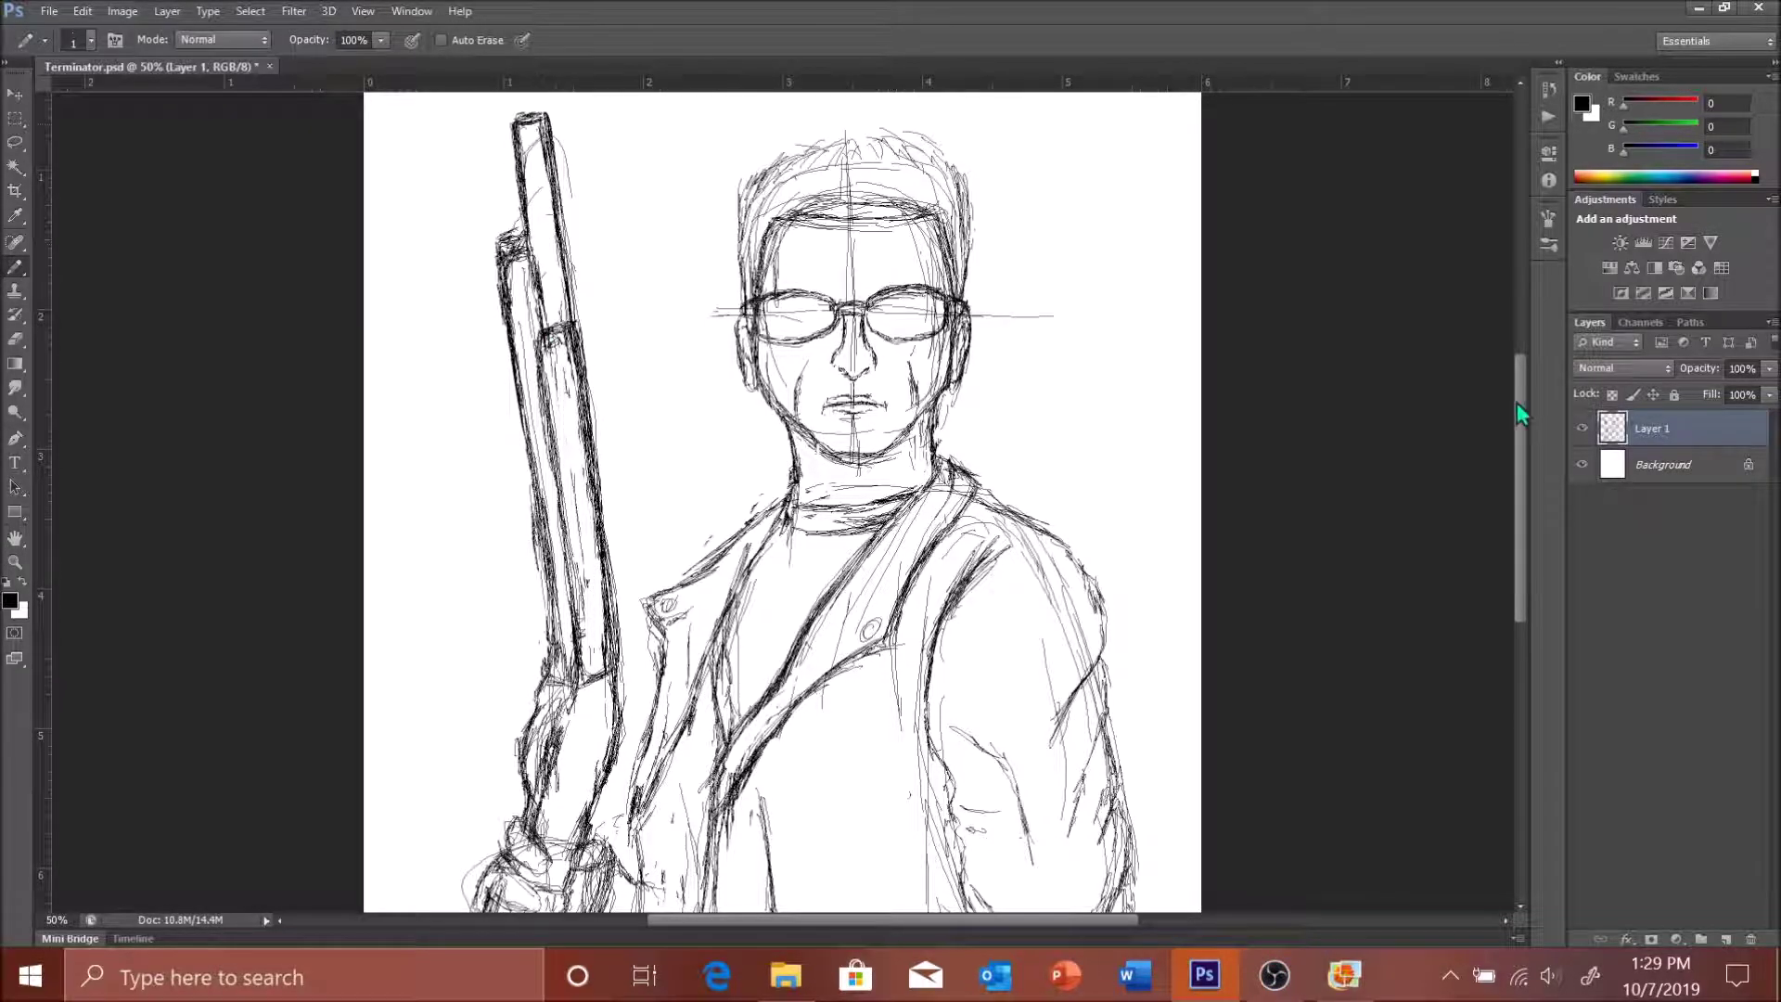
- Rework the rifle strokes, undoing the last ones
scroll(1520, 413, "up", 2)
mouse_move(524, 290)
left_mouse_down()
mouse_move(545, 366)
mouse_move(534, 280)
left_mouse_up()
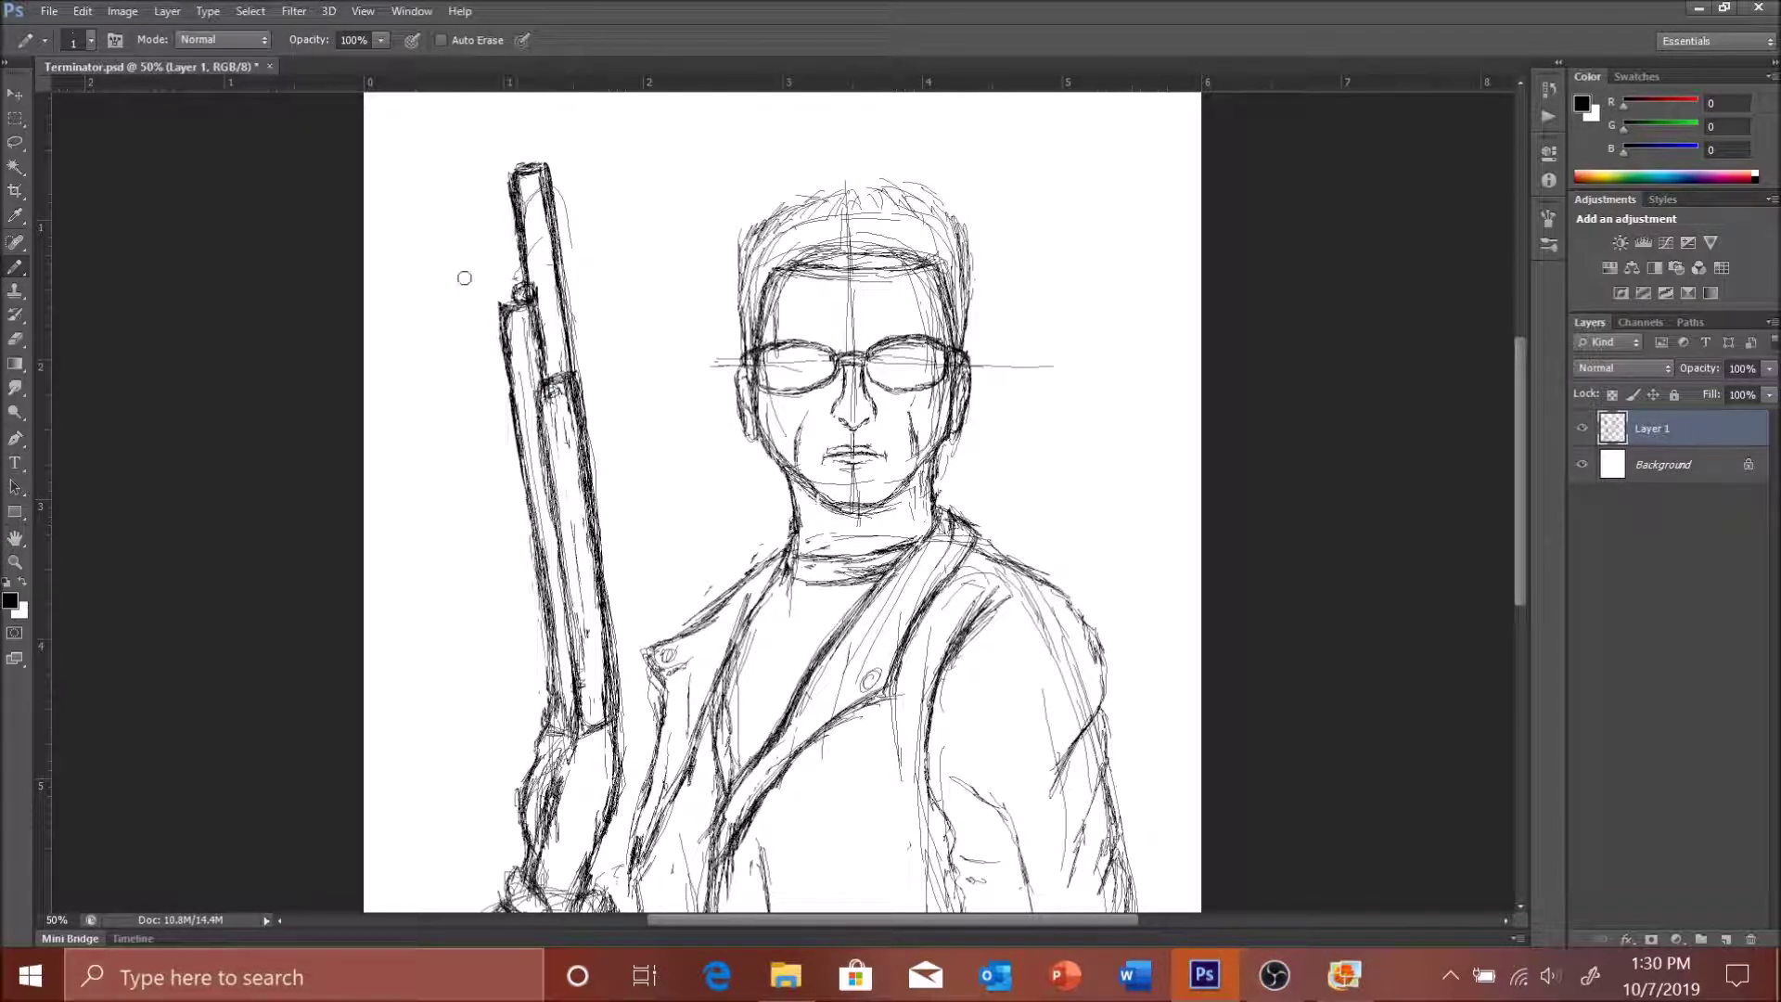
scroll(464, 278, "down", 6)
left_click_drag(552, 555, 613, 590)
mouse_move(575, 510)
left_mouse_down()
mouse_move(547, 585)
mouse_move(613, 635)
left_mouse_up()
scroll(481, 556, "up", 2)
key("ctrl+z")
- Redraw the forearm contours beside the rifle and adjust the Layers panel
mouse_move(614, 454)
left_mouse_down()
mouse_move(622, 612)
mouse_move(594, 742)
left_mouse_up()
key("ctrl+z")
left_click_drag(561, 624, 527, 733)
left_click_drag(576, 640, 524, 752)
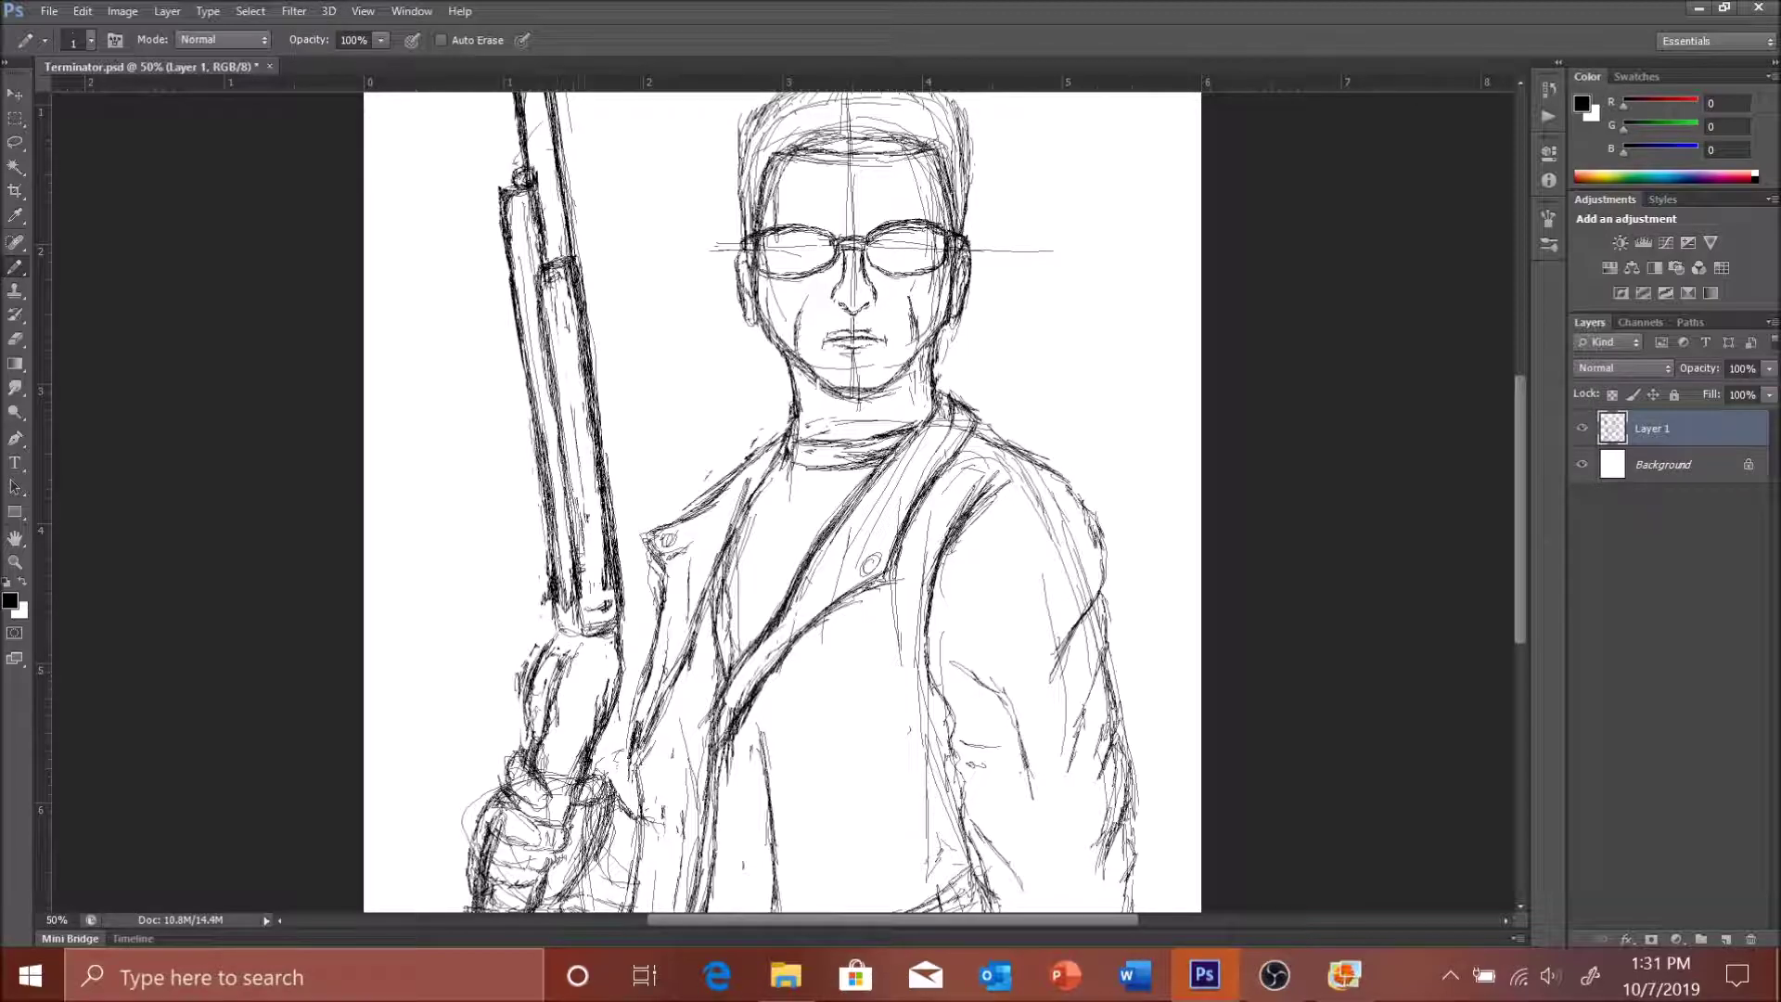
scroll(603, 640, "down", 3)
left_click_drag(612, 585, 589, 691)
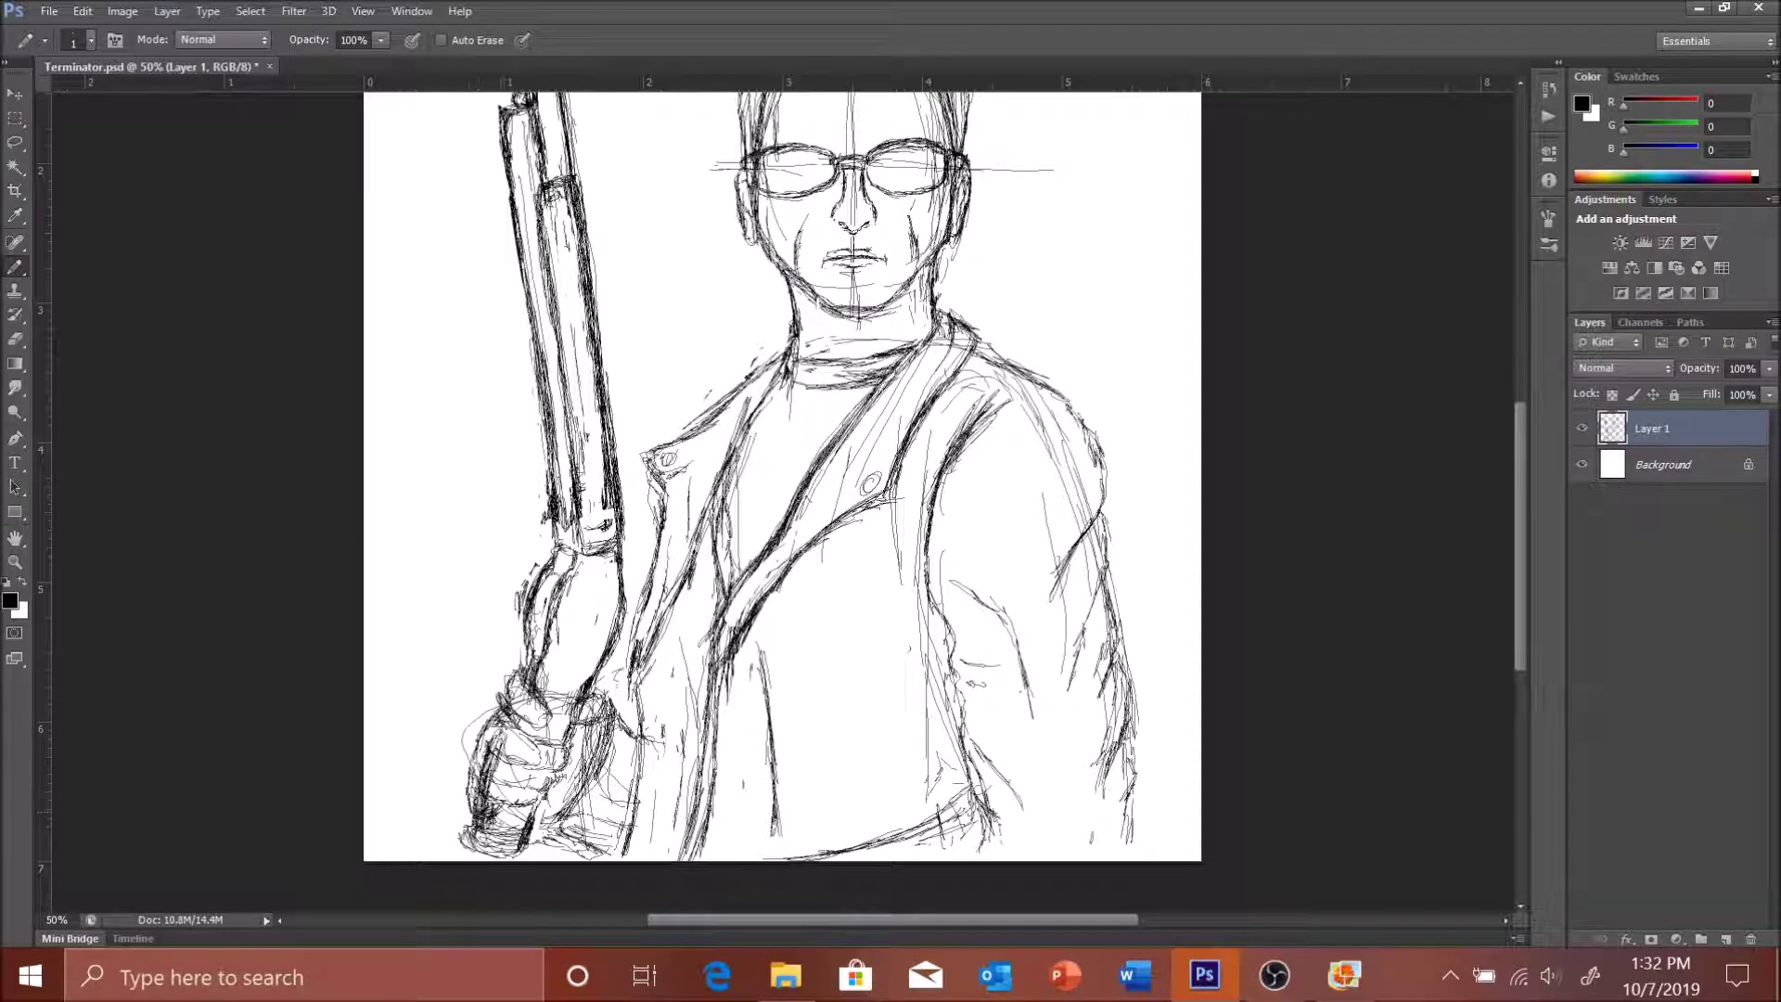
left_click_drag(1527, 501, 1524, 427)
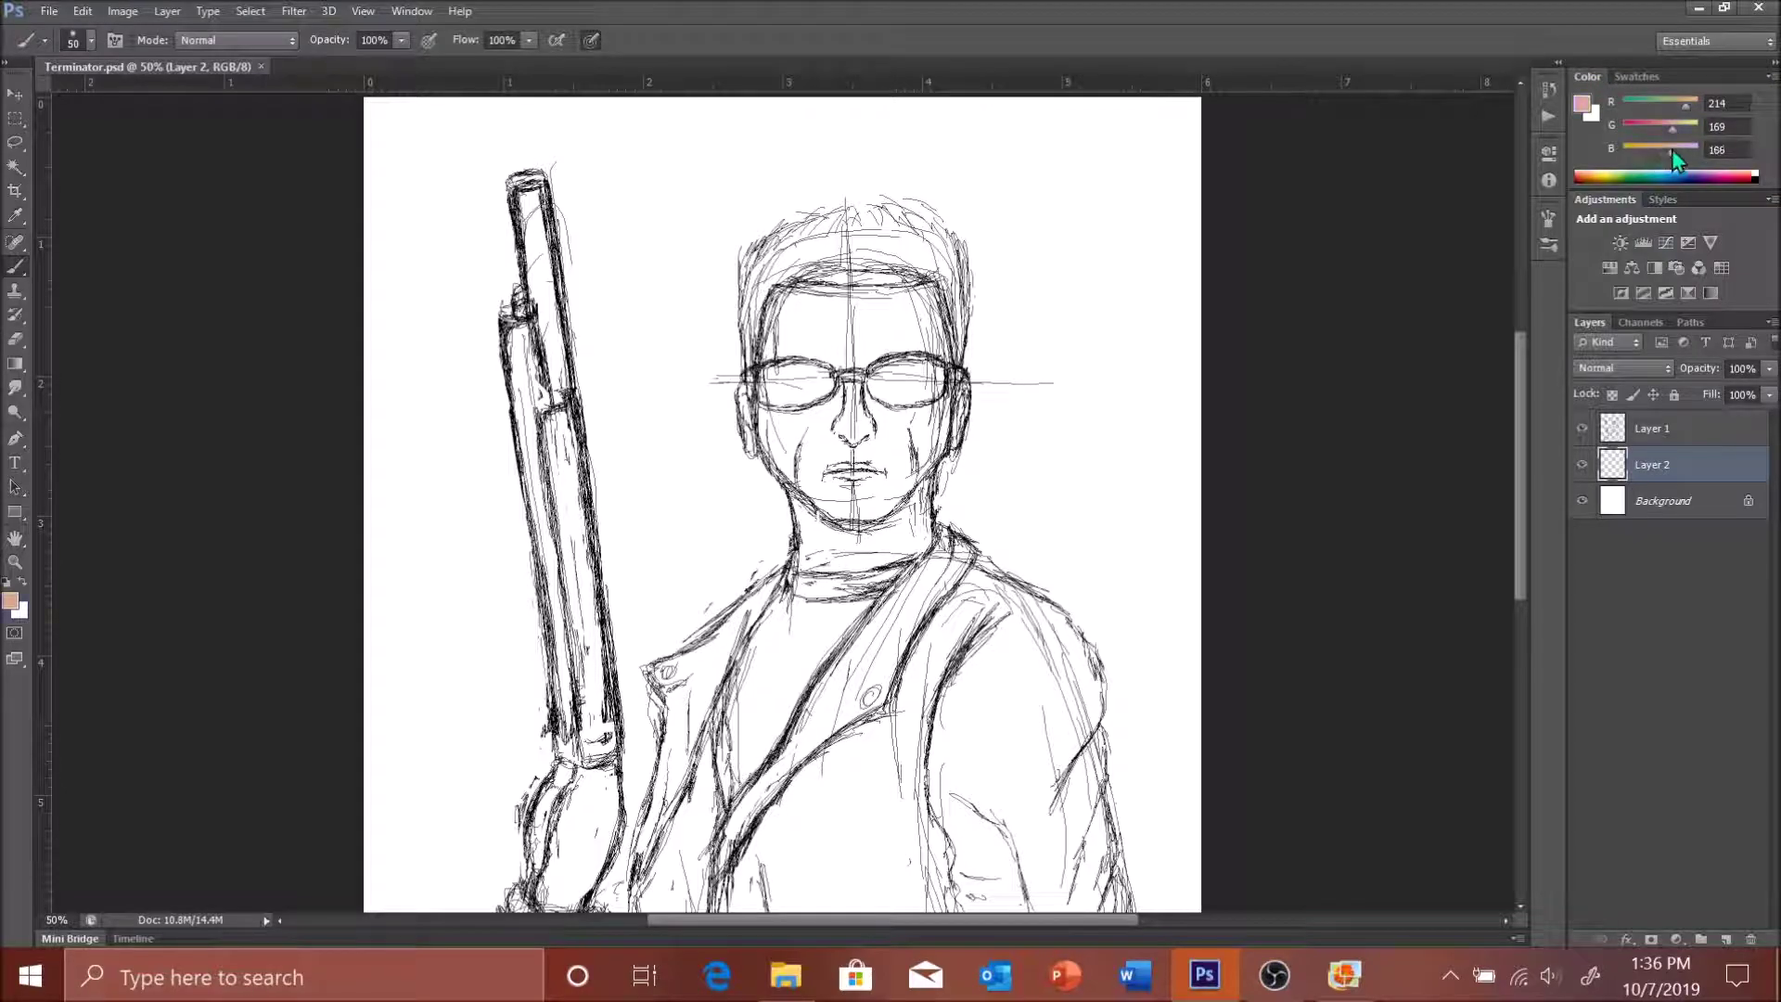
- Pick a peach skin tone and paint it over the face and neck
left_click_drag(1681, 104, 1694, 104)
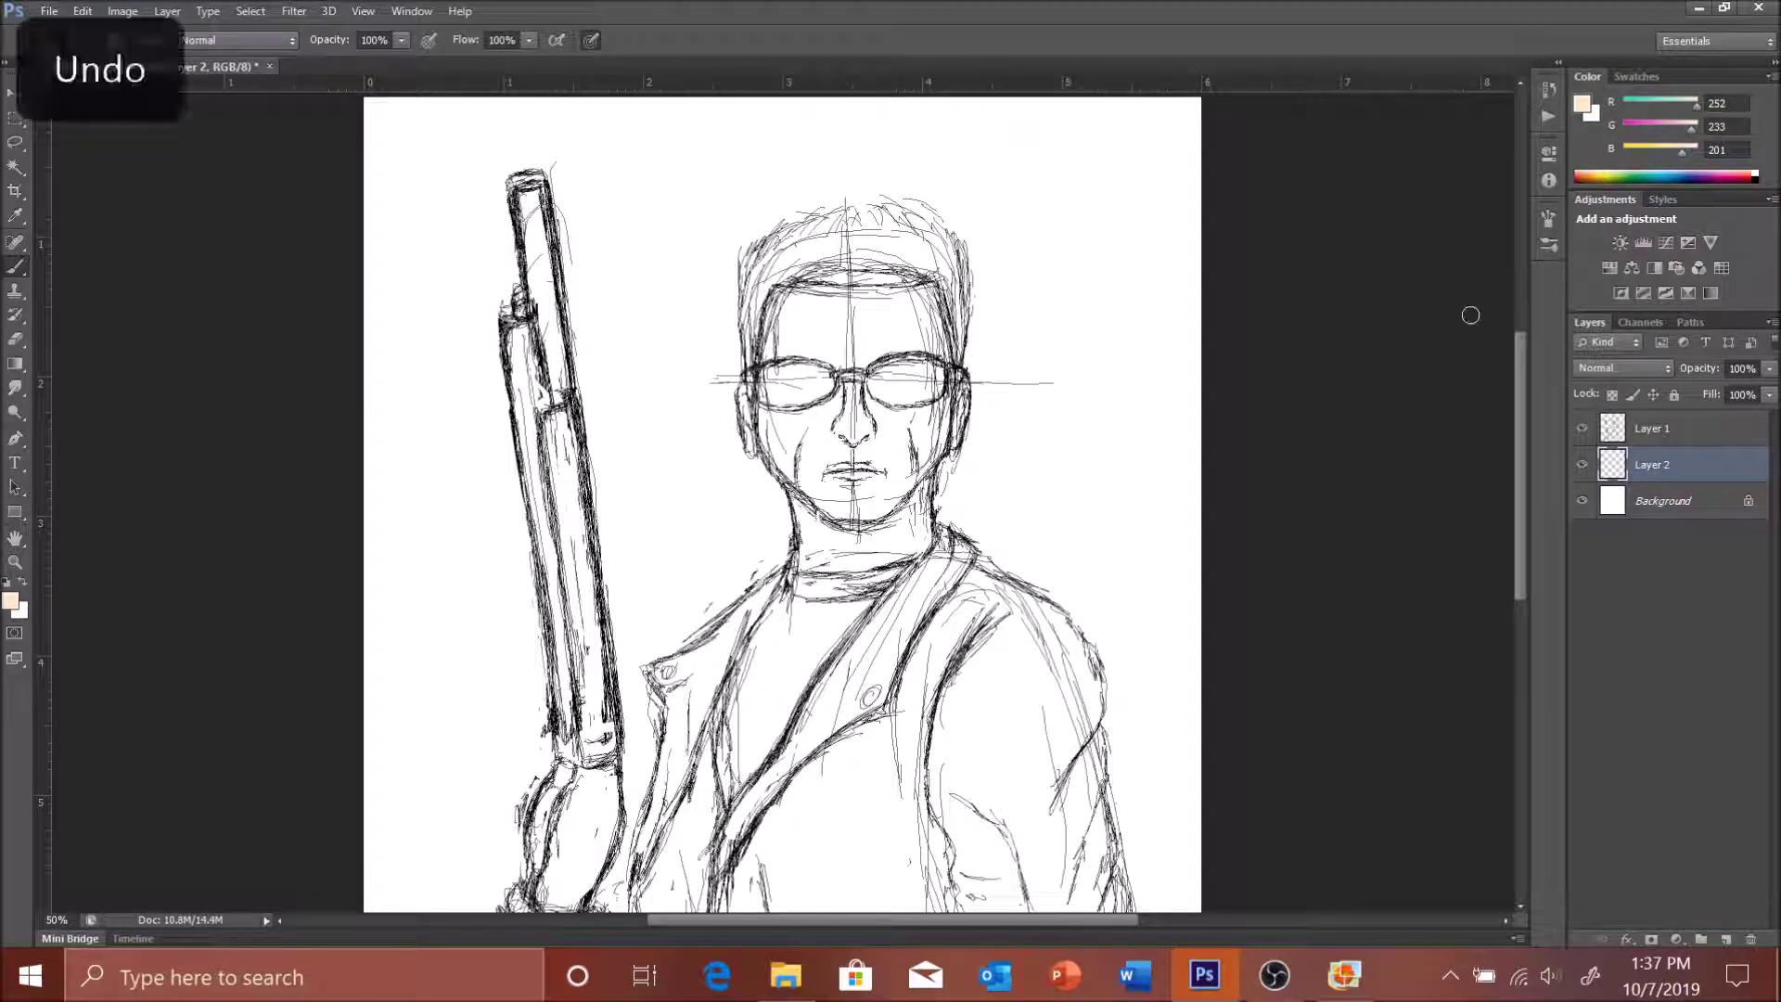
left_click_drag(824, 459, 927, 279)
left_click_drag(817, 297, 922, 272)
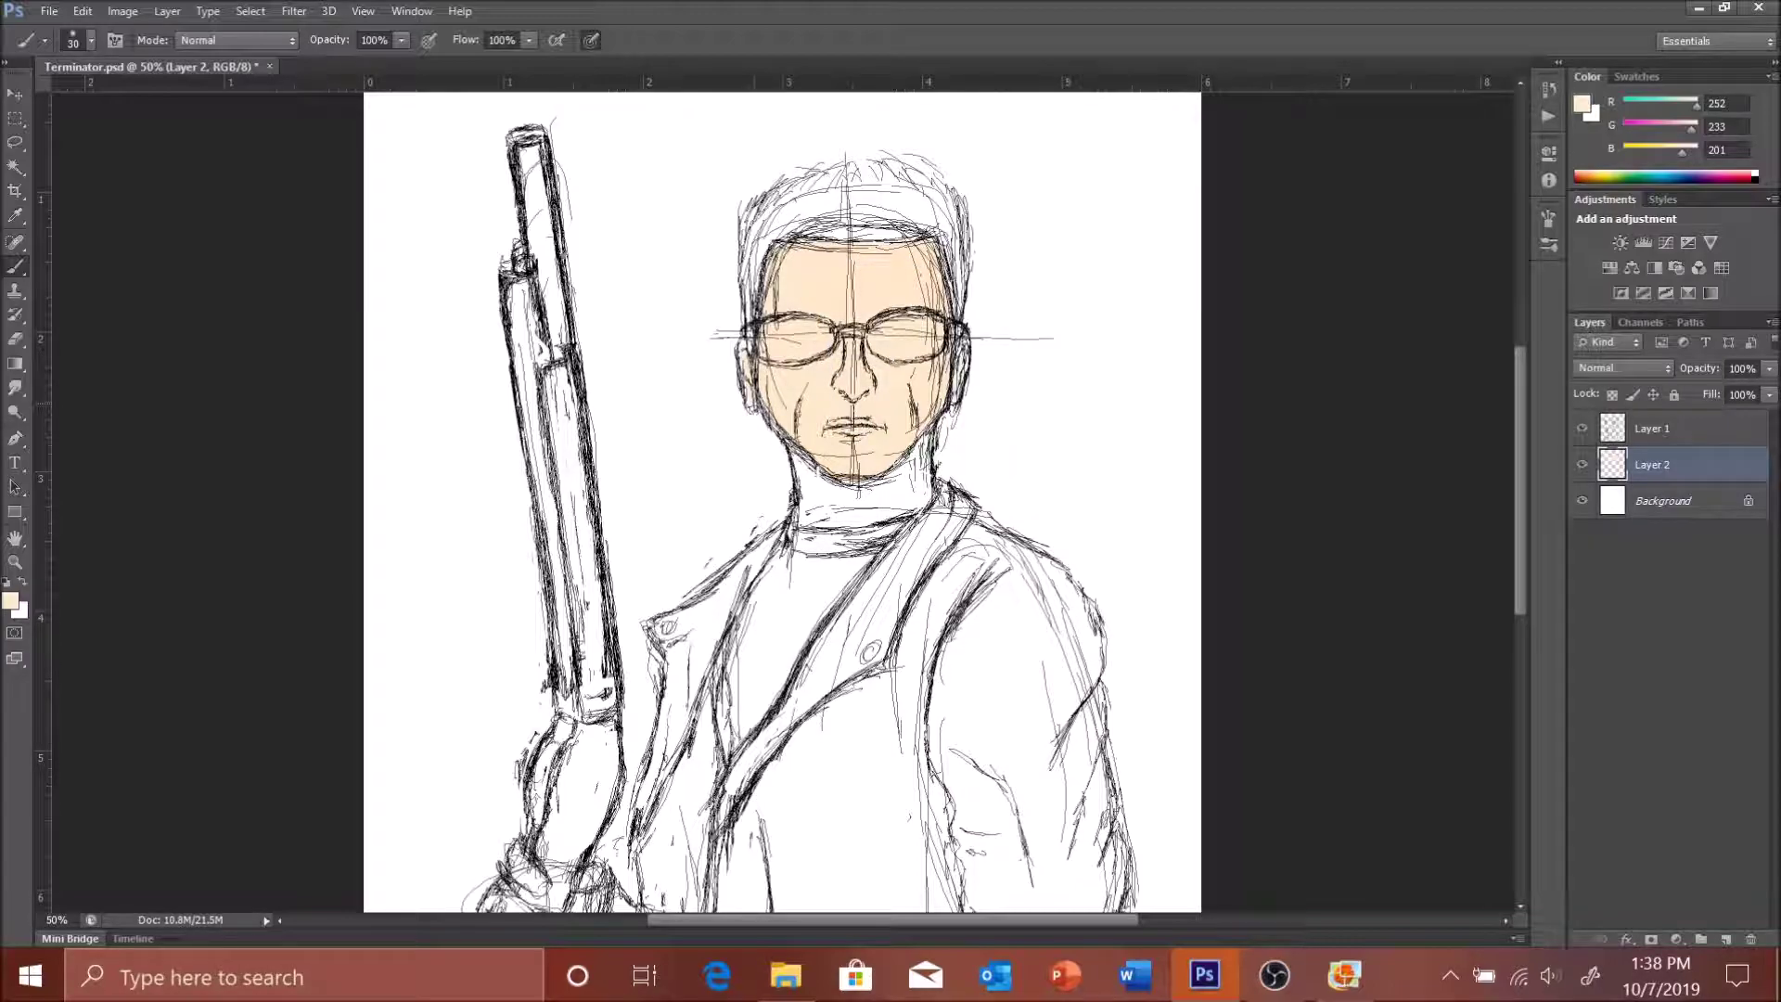
left_click_drag(799, 459, 826, 525)
mouse_move(923, 436)
left_mouse_down()
mouse_move(831, 519)
mouse_move(854, 521)
left_mouse_up()
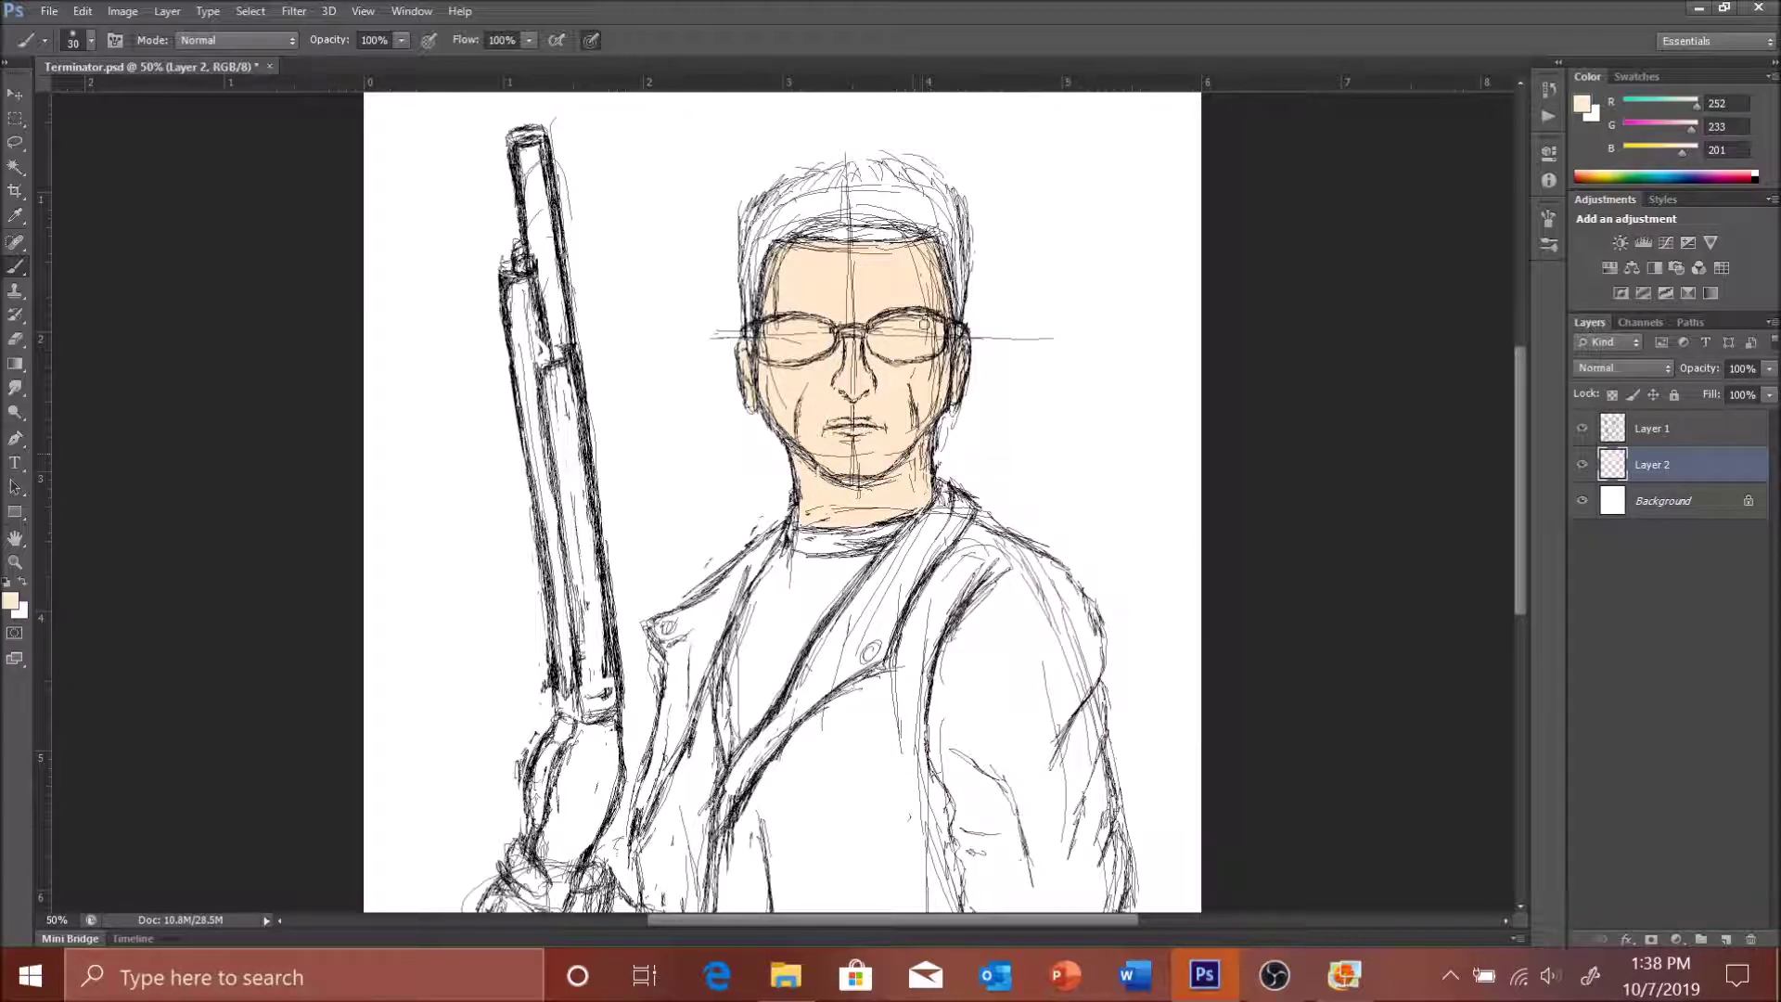
- Toggle the sketch layer to check the skin fill, then switch to the Mixer Brush
left_click(1583, 429)
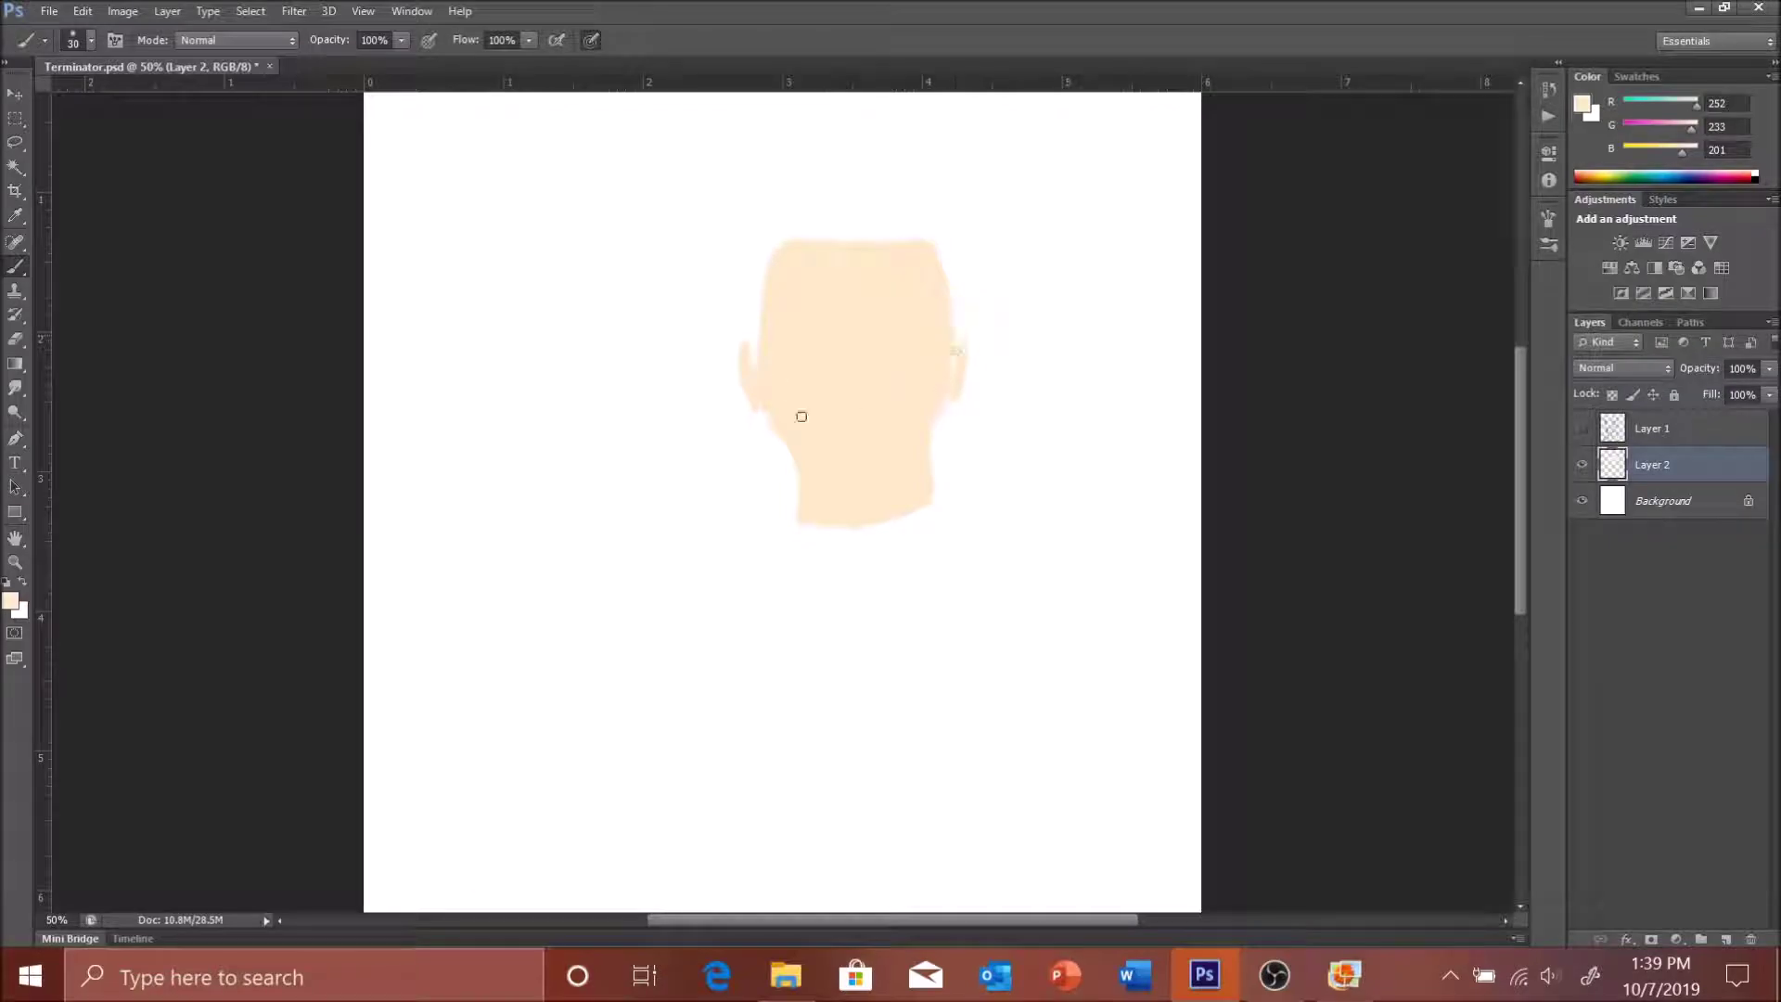
left_click(1583, 429)
double_click(1583, 429)
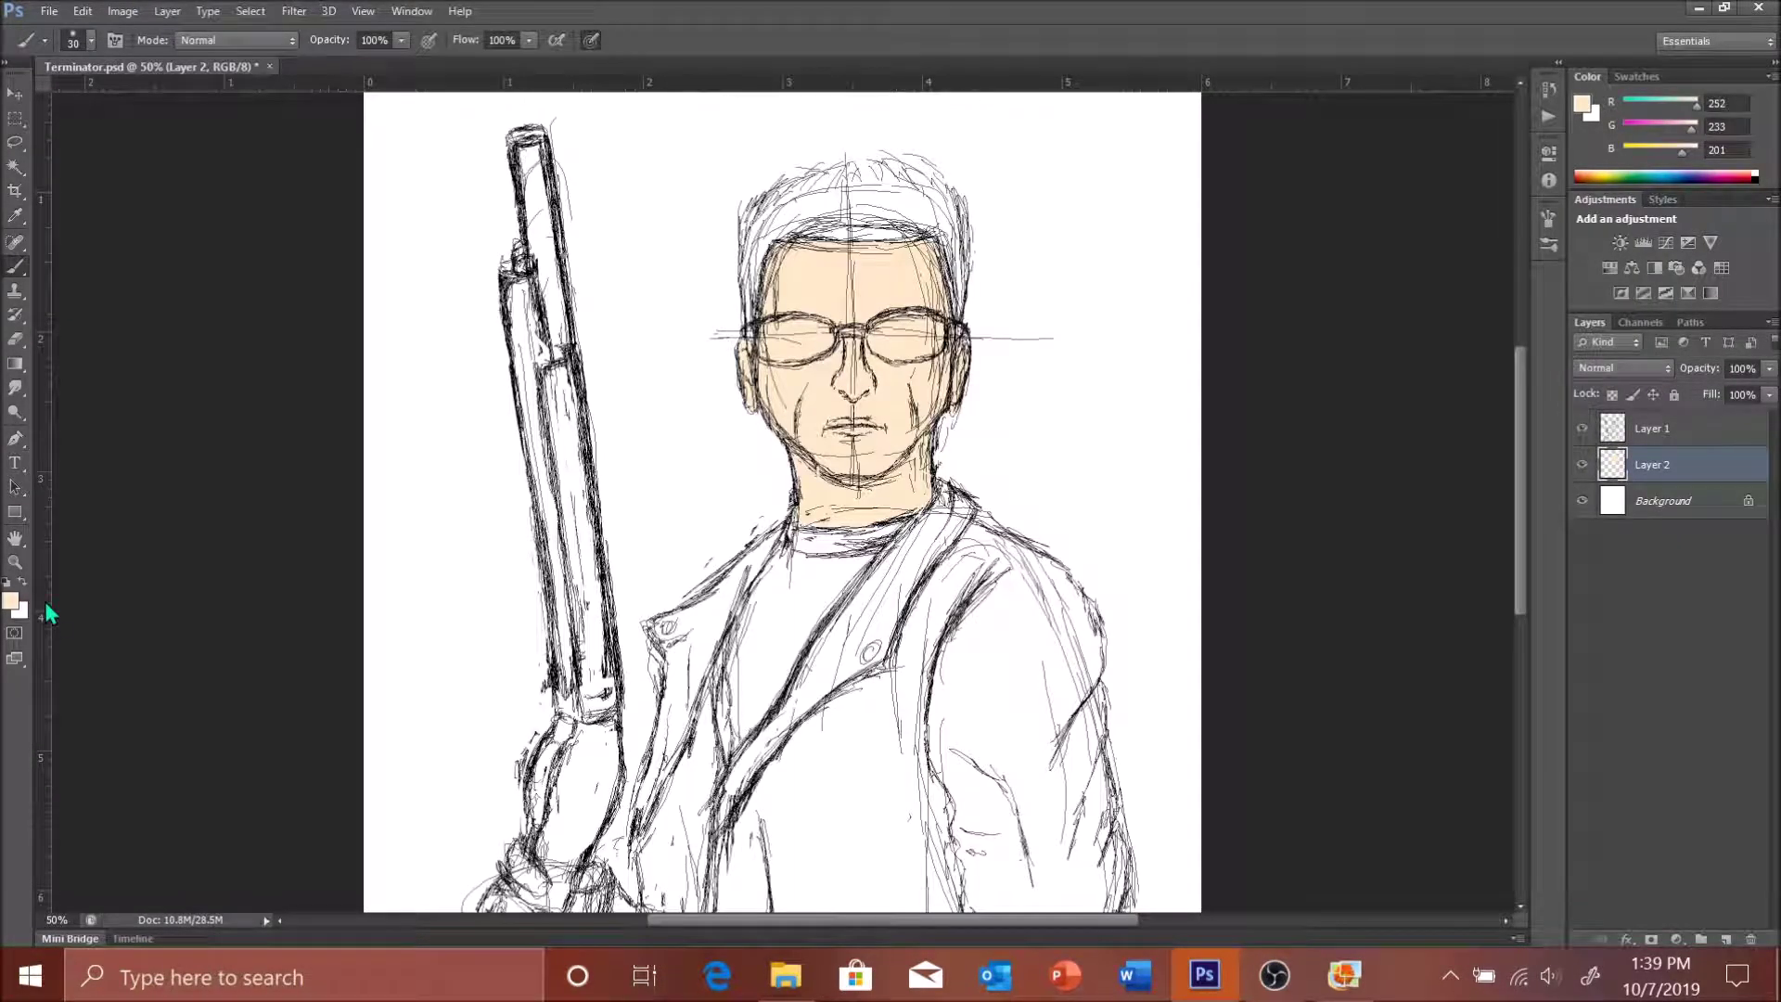
right_click(15, 266)
left_click(84, 314)
- Blend darker shading over the chin, neck, forehead, cheeks, nose and mouth
key("d")
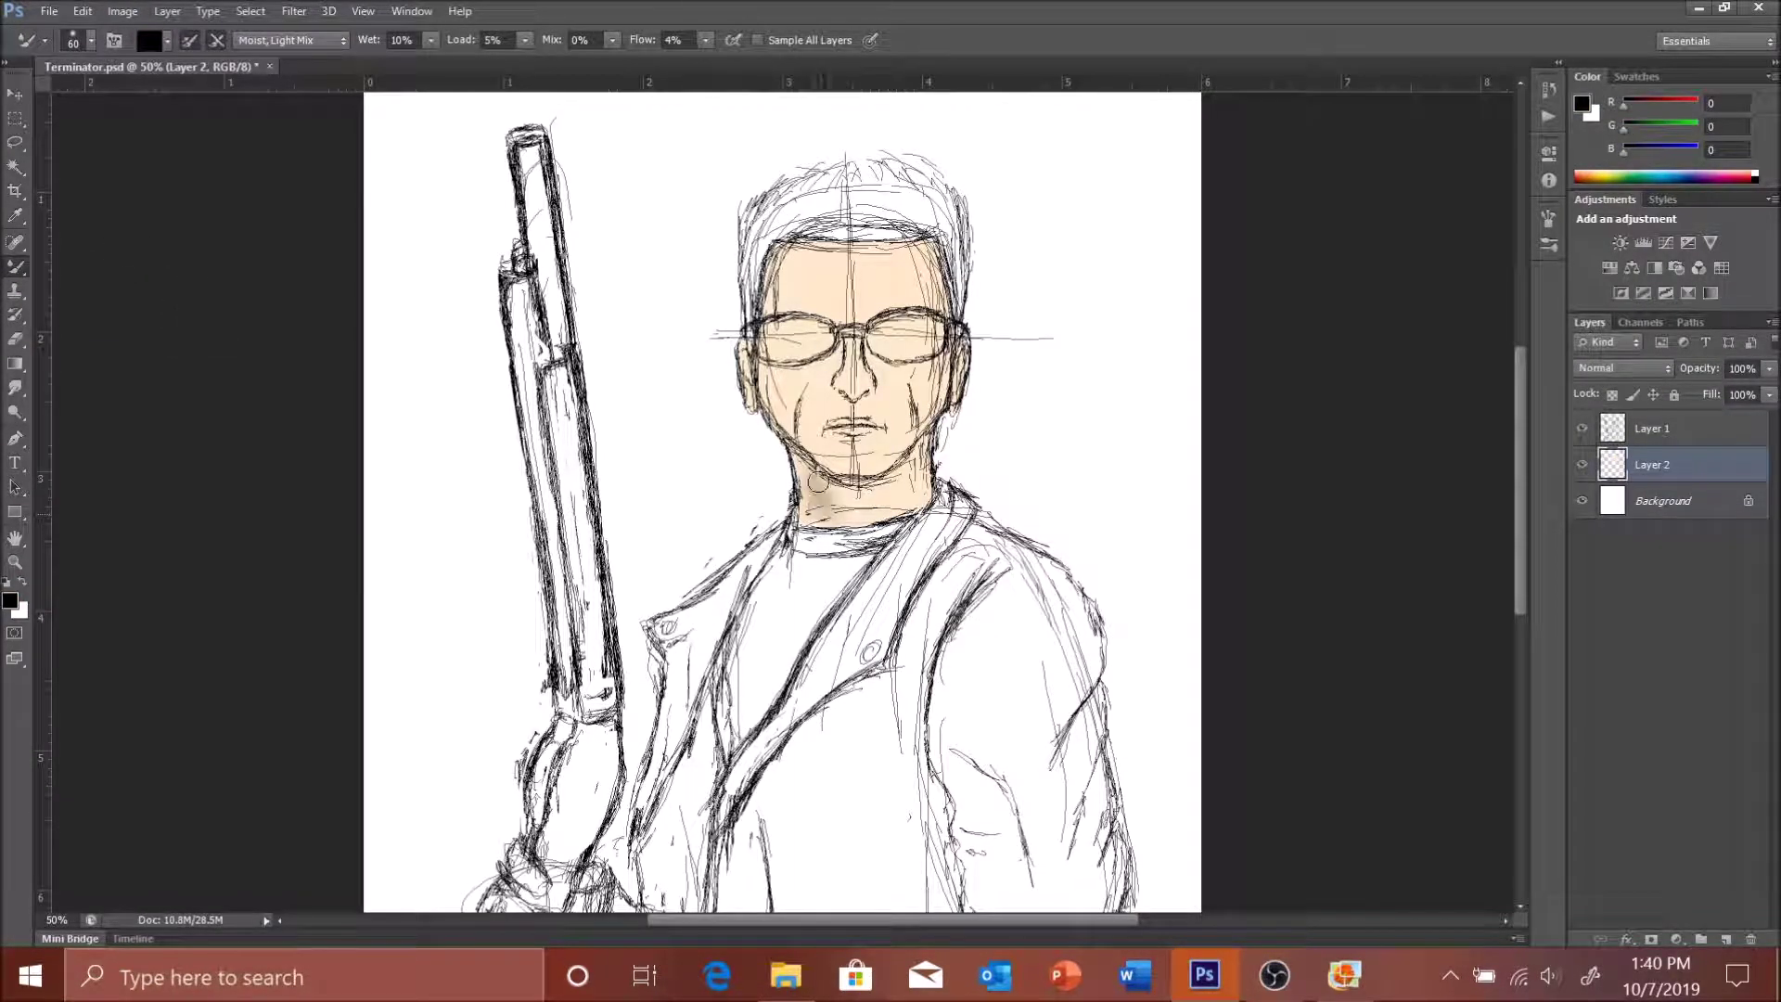
mouse_move(818, 481)
left_mouse_down()
mouse_move(890, 492)
mouse_move(839, 525)
left_mouse_up()
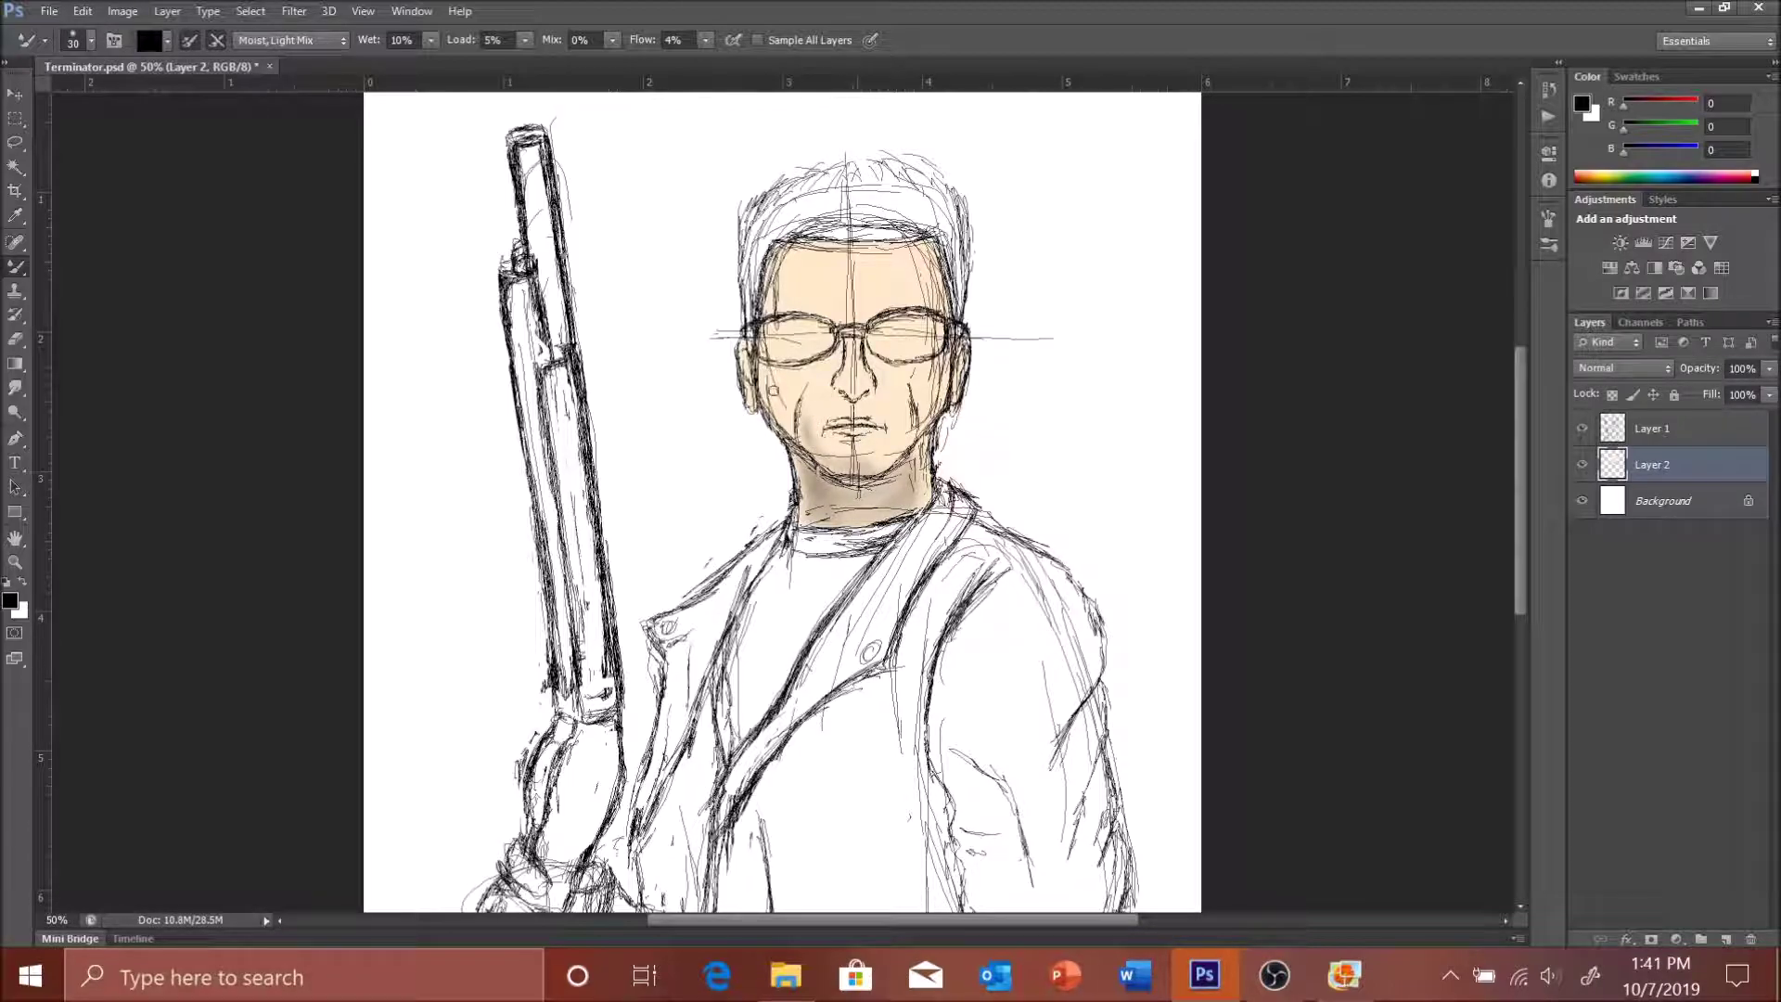
mouse_move(780, 294)
left_mouse_down()
mouse_move(816, 249)
mouse_move(927, 278)
left_mouse_up()
mouse_move(775, 380)
left_mouse_down()
mouse_move(826, 362)
mouse_move(803, 374)
left_mouse_up()
left_click_drag(784, 306, 817, 464)
mouse_move(788, 260)
left_mouse_down()
mouse_move(863, 278)
mouse_move(873, 260)
left_mouse_up()
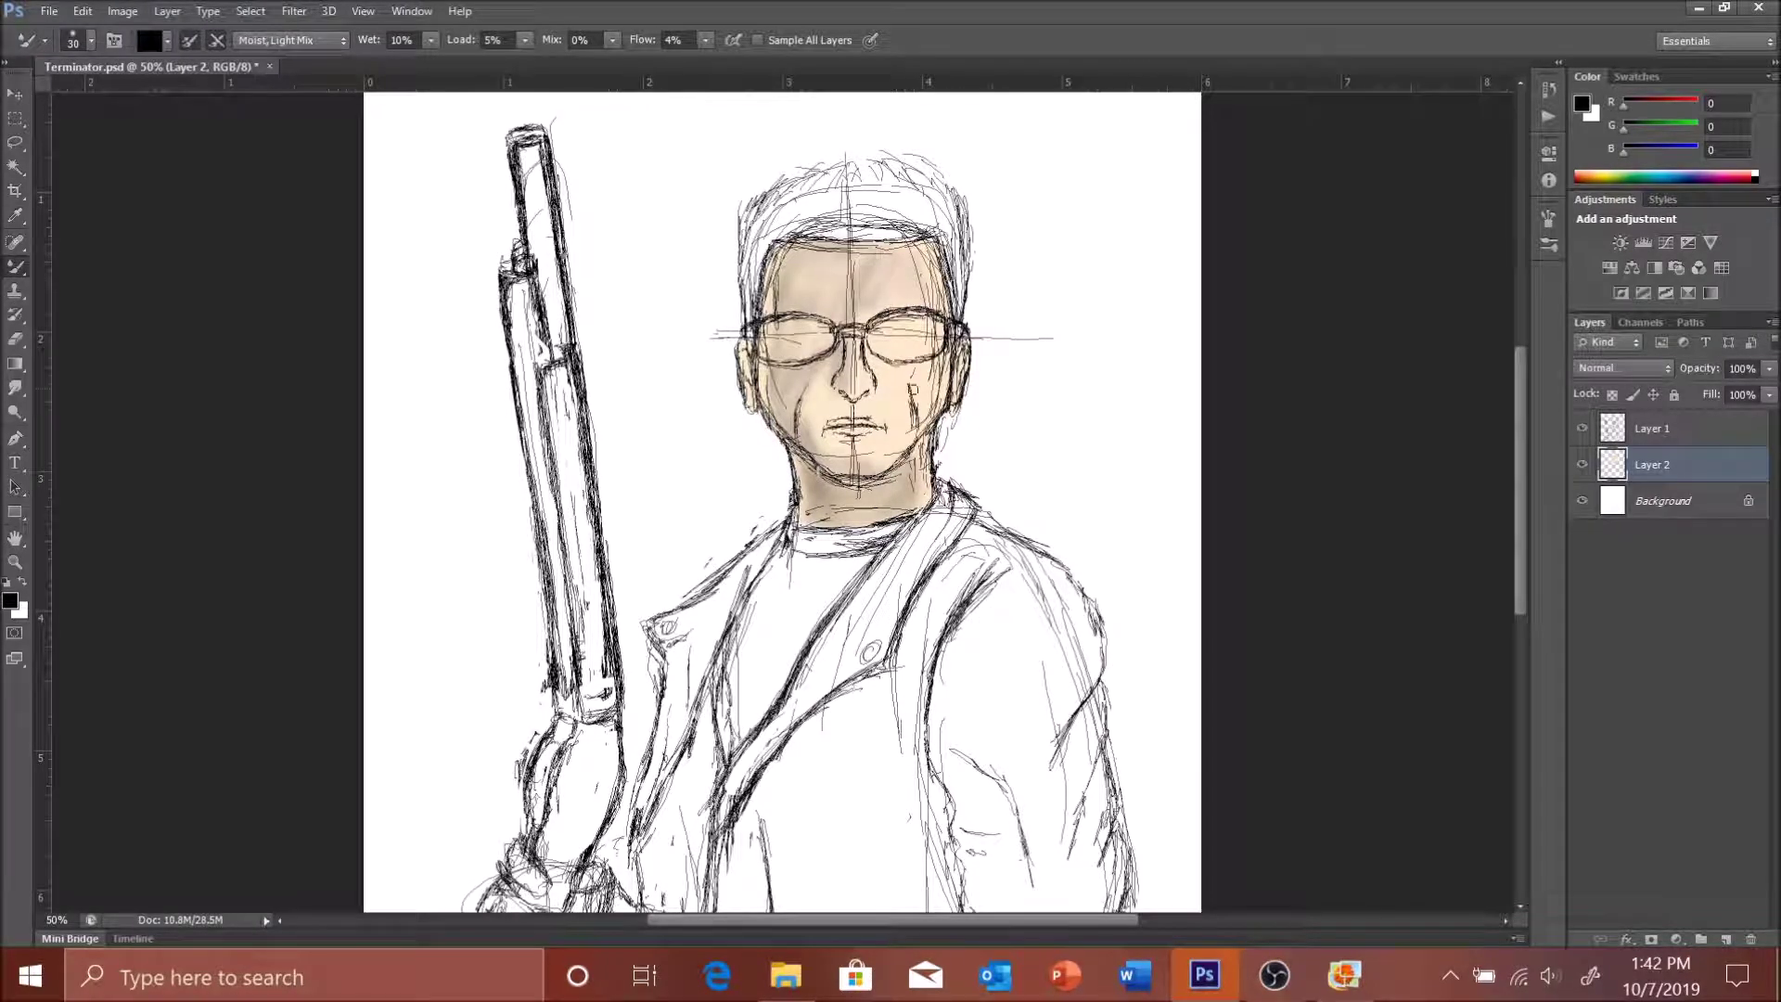
left_click_drag(881, 371, 923, 395)
mouse_move(826, 459)
left_mouse_down()
mouse_move(881, 478)
mouse_move(914, 529)
left_mouse_up()
mouse_move(805, 379)
left_mouse_down()
mouse_move(846, 455)
mouse_move(886, 409)
mouse_move(919, 293)
mouse_move(867, 315)
left_mouse_up()
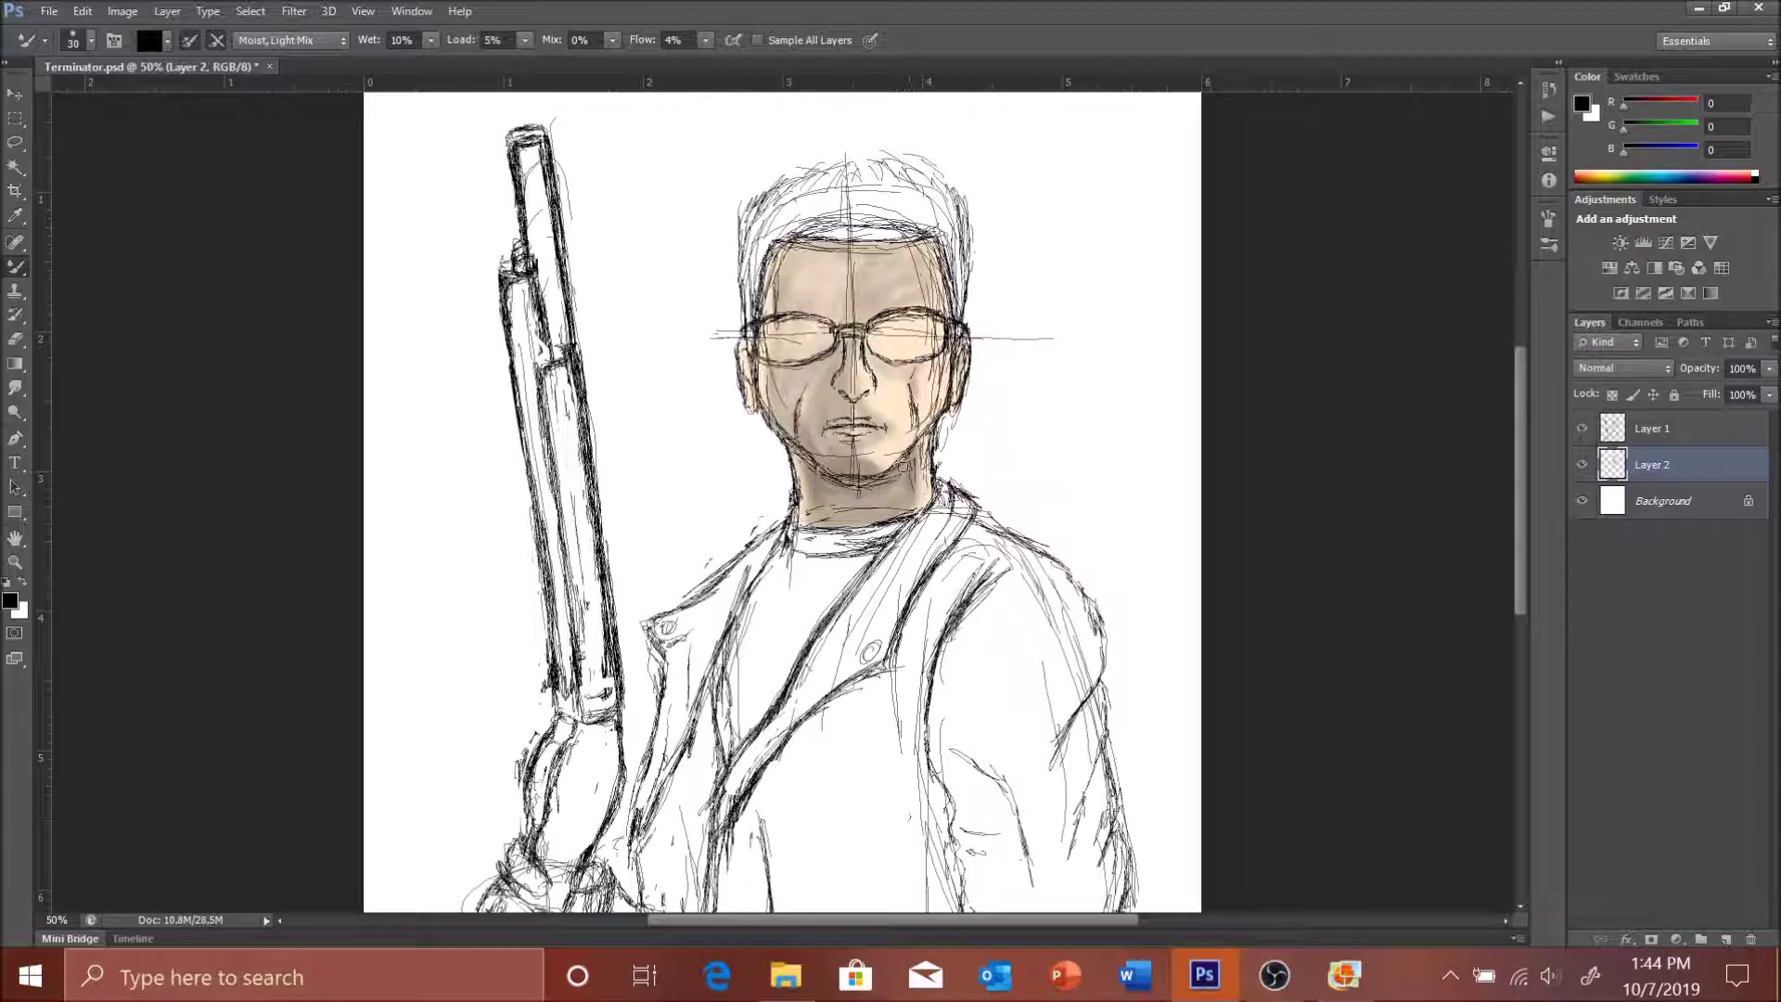
- Switch back to the Brush Tool and fill the right lens solid black
right_click(15, 266)
left_click(84, 263)
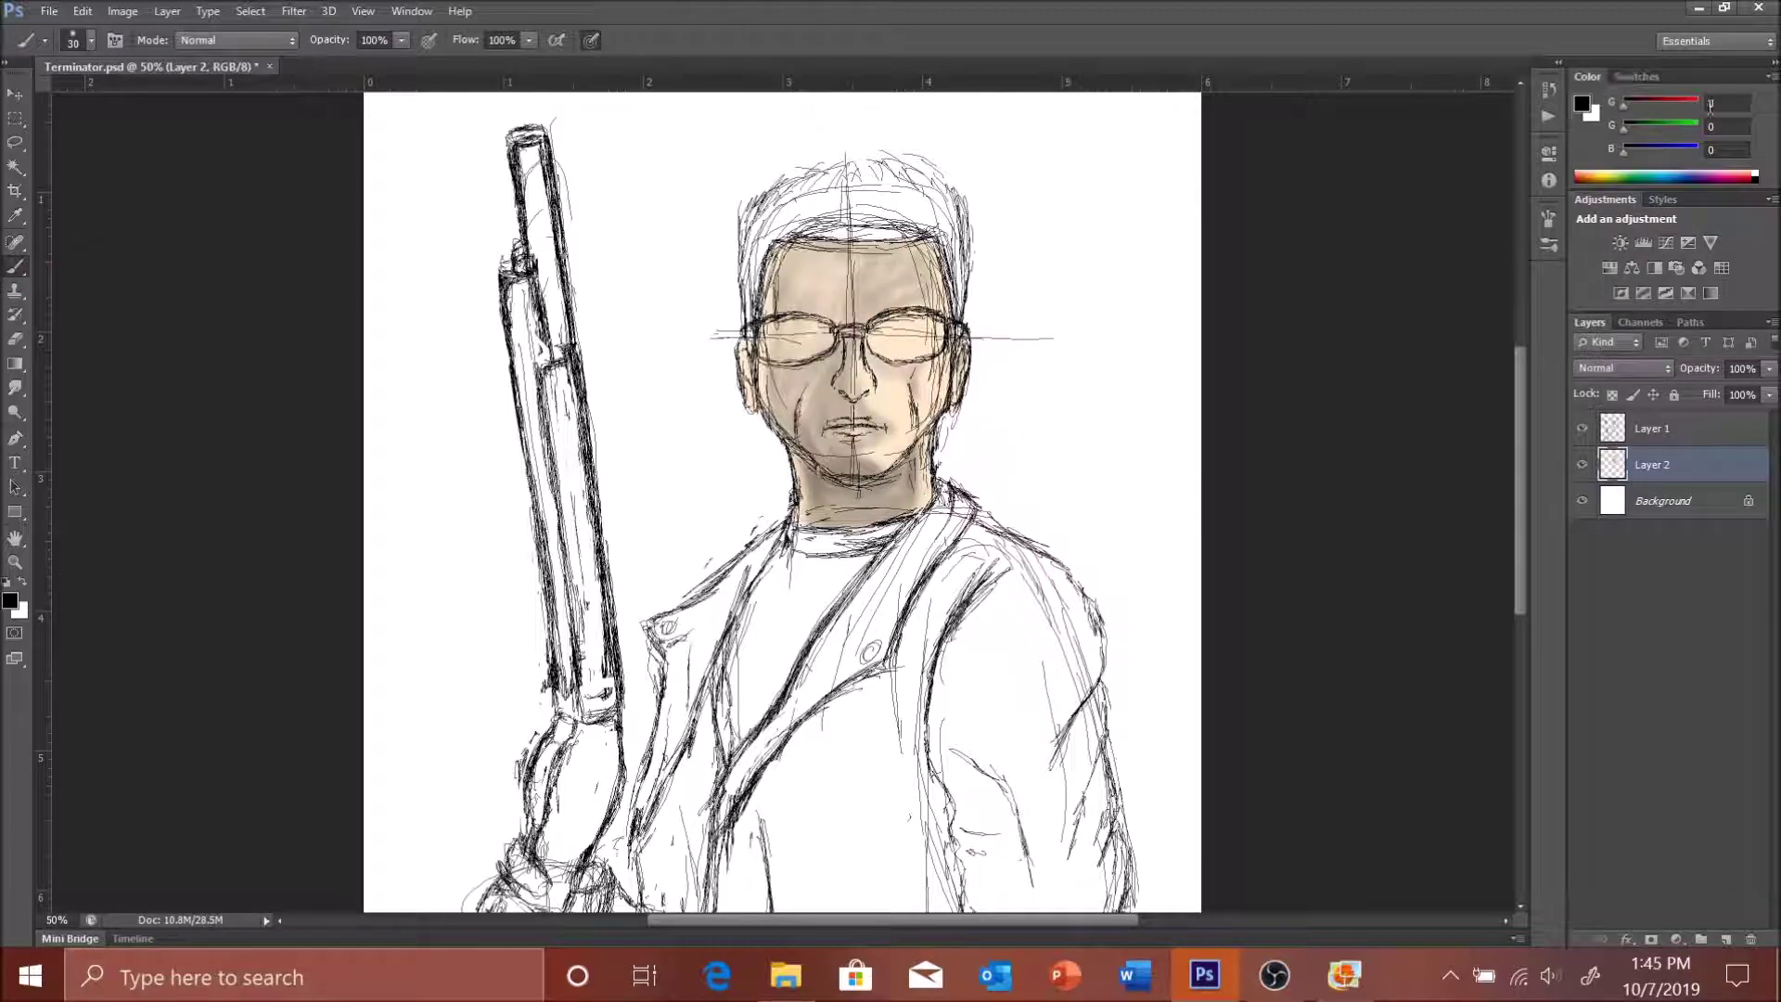
left_click_drag(928, 327, 886, 345)
- Pick black, enlarge the brush to 25, and paint the left lens solid black
left_click(1638, 76)
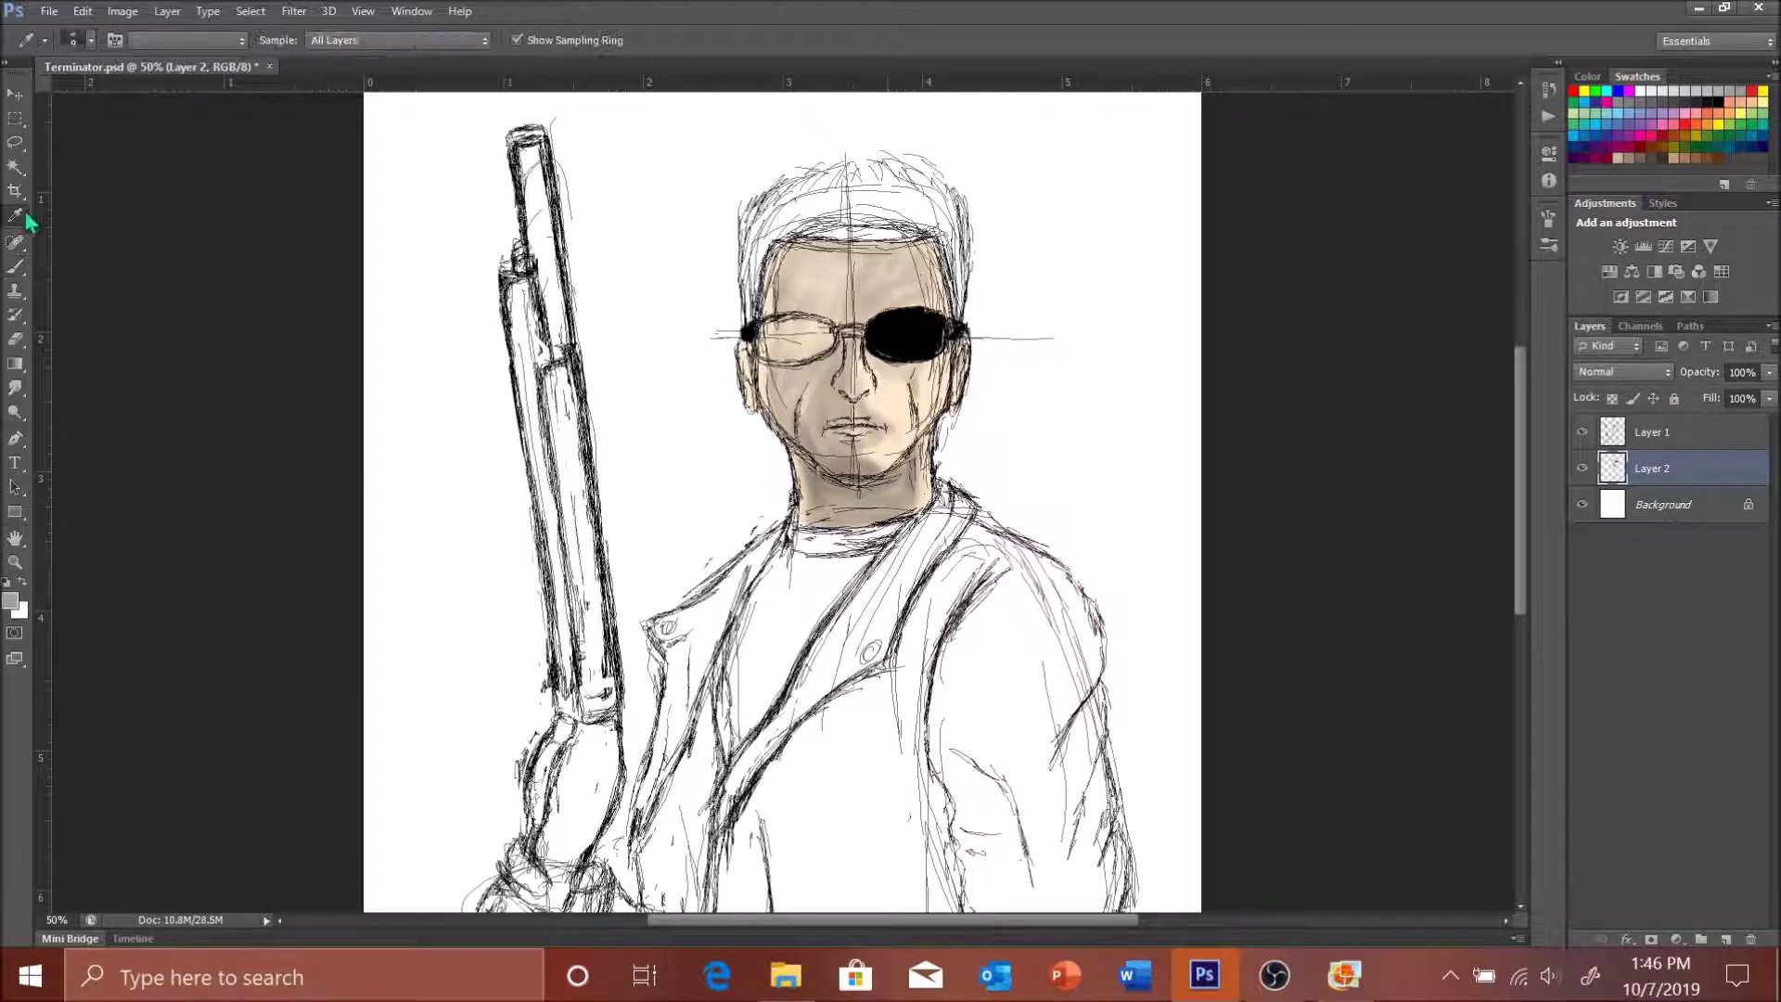
left_click(905, 334, "alt")
key("bracketright")
key("bracketright")
key("bracketright")
mouse_move(761, 325)
left_mouse_down()
mouse_move(830, 329)
mouse_move(830, 348)
mouse_move(807, 342)
left_mouse_up()
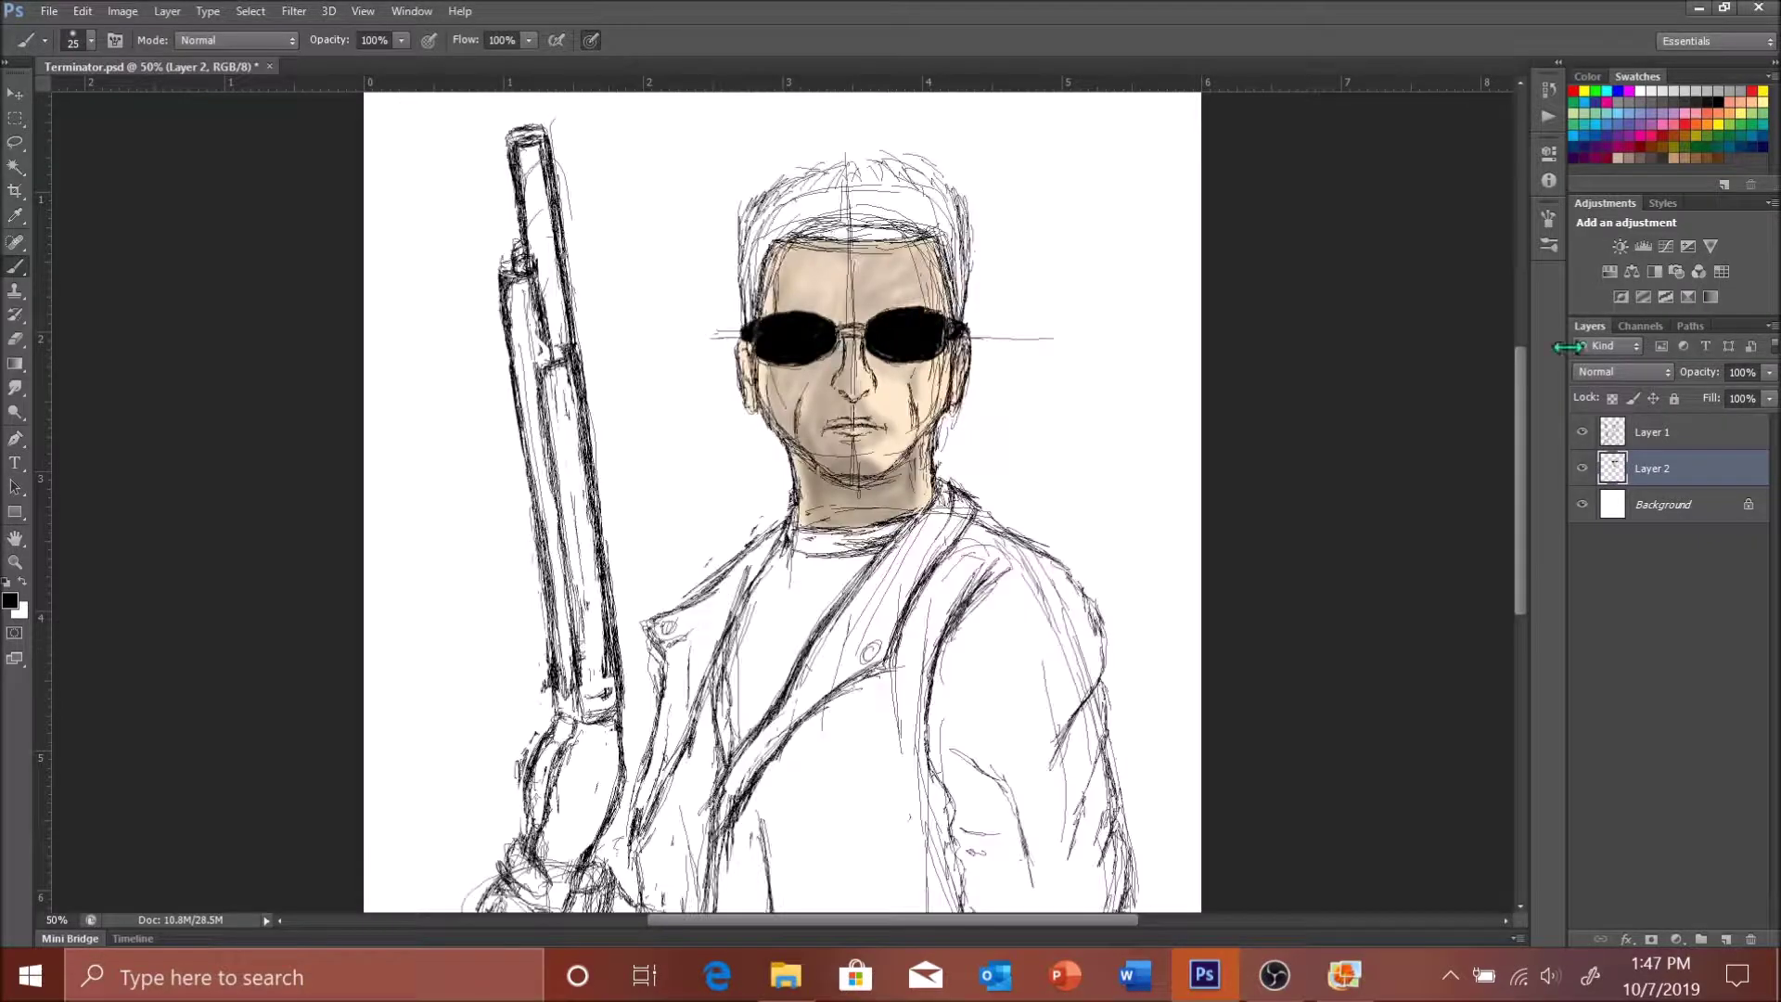
- With the sketch hidden, mixer-brush a darker blend along the right cheek edge
left_click(1582, 432)
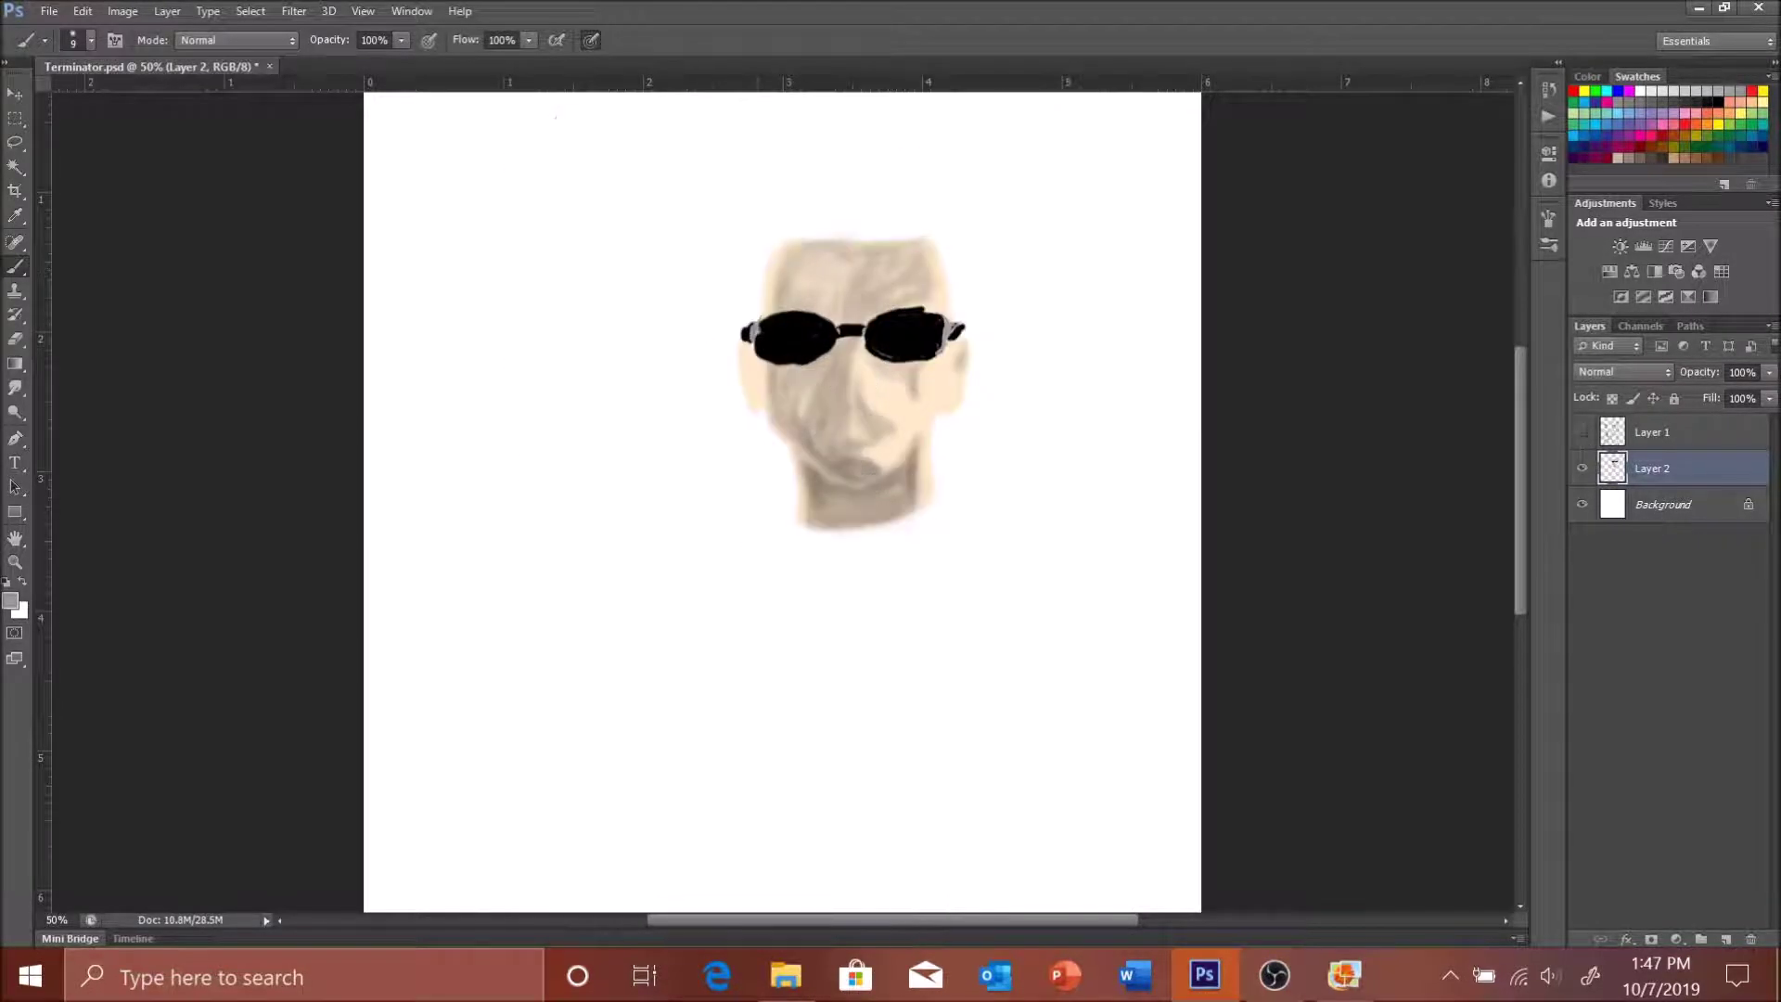
right_click(14, 266)
left_click(93, 329)
left_click(1582, 431)
left_click_drag(950, 374, 945, 393)
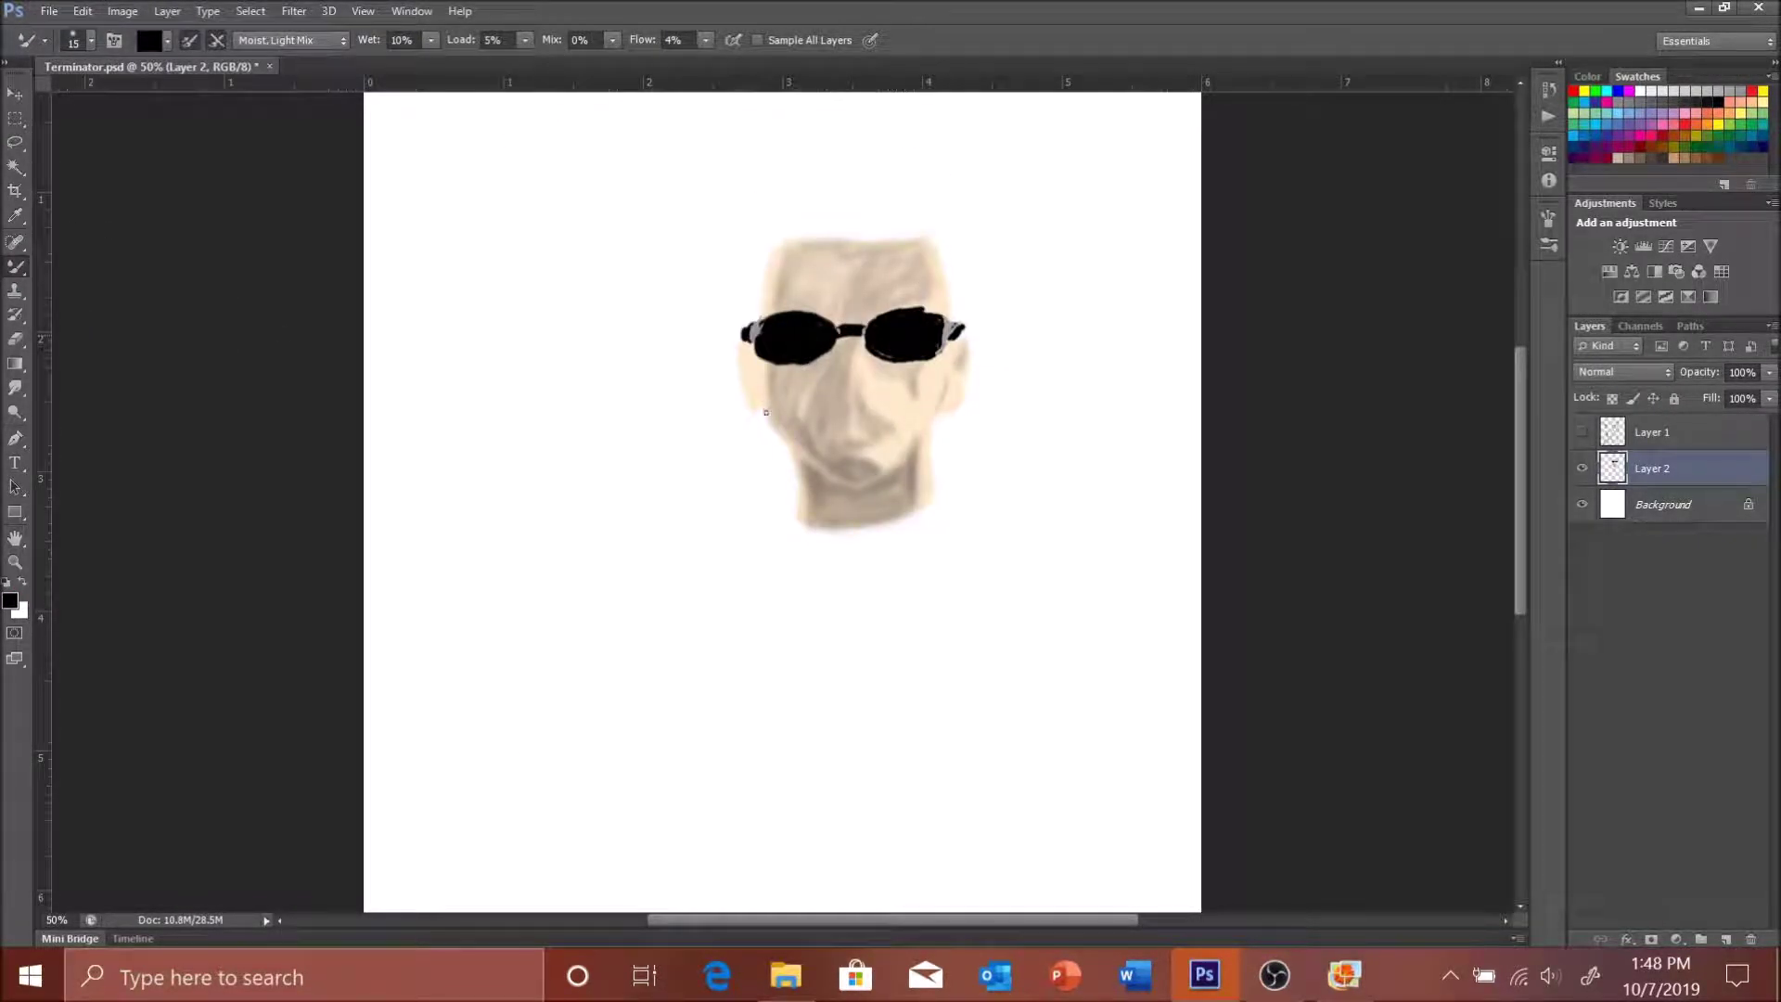
left_click(1582, 431)
- Choose a light pink for the lips, then reset colours and resize the brush
left_click(1587, 76)
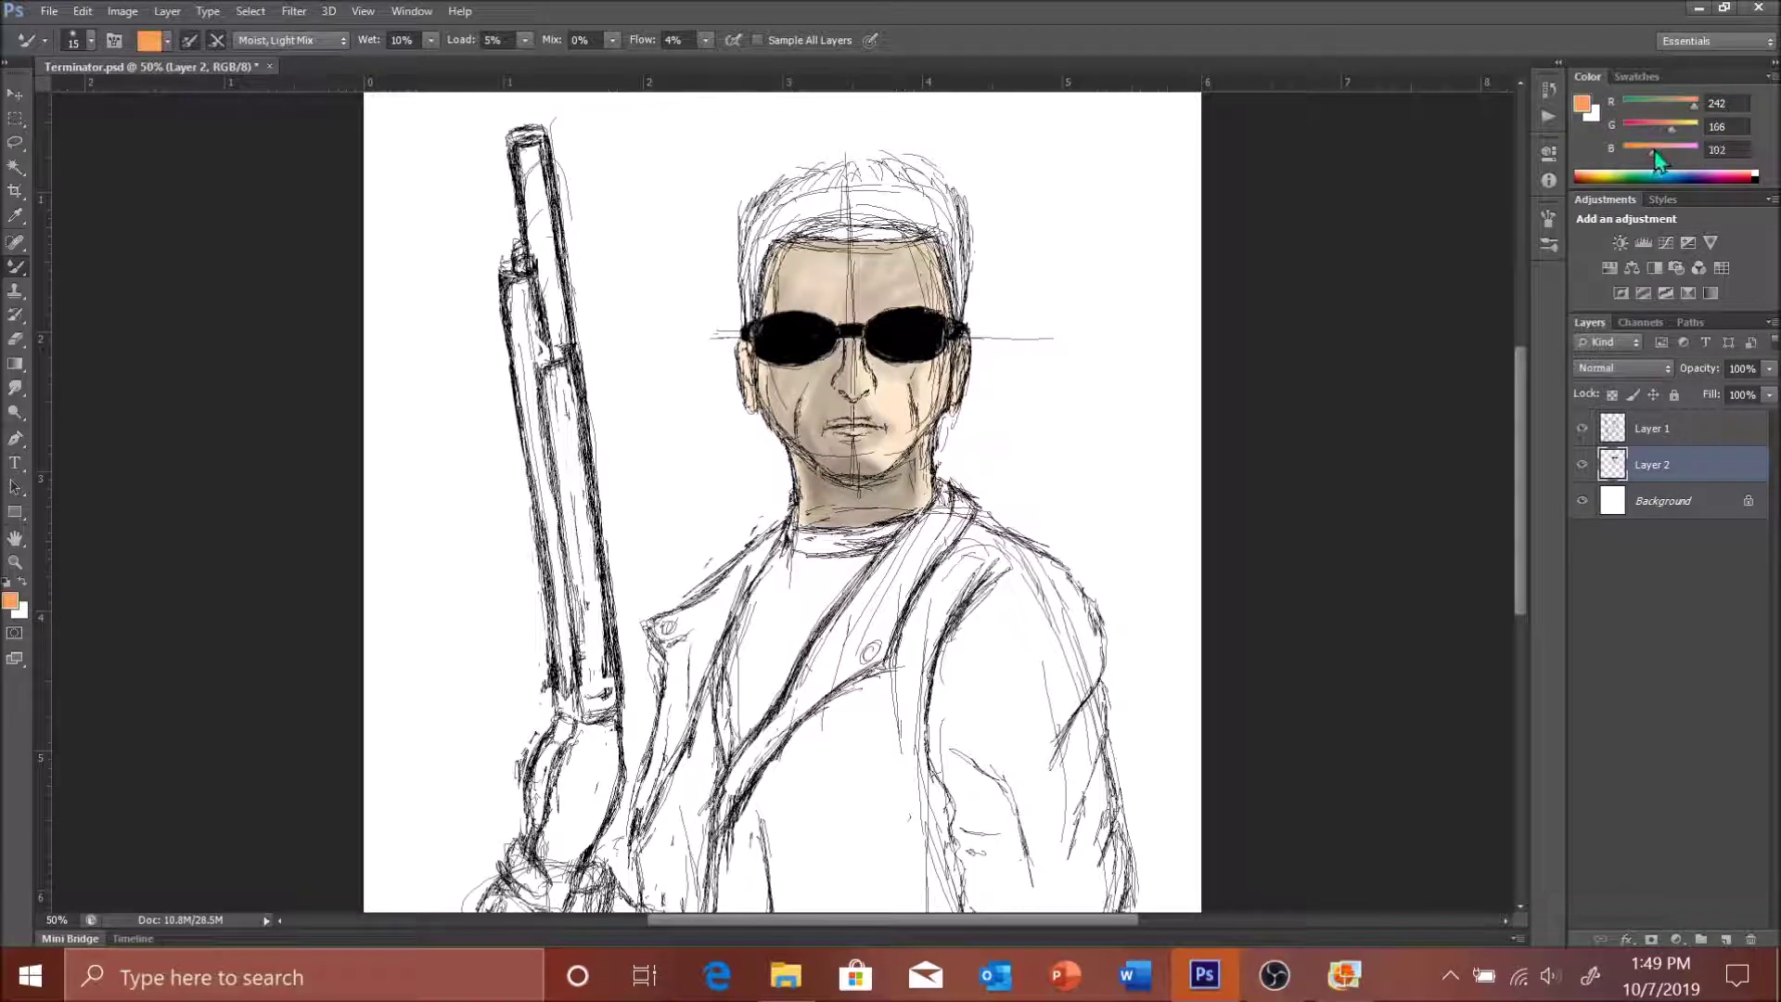
mouse_move(1666, 150)
left_mouse_down()
mouse_move(1683, 130)
mouse_move(1678, 150)
left_mouse_up()
key("b")
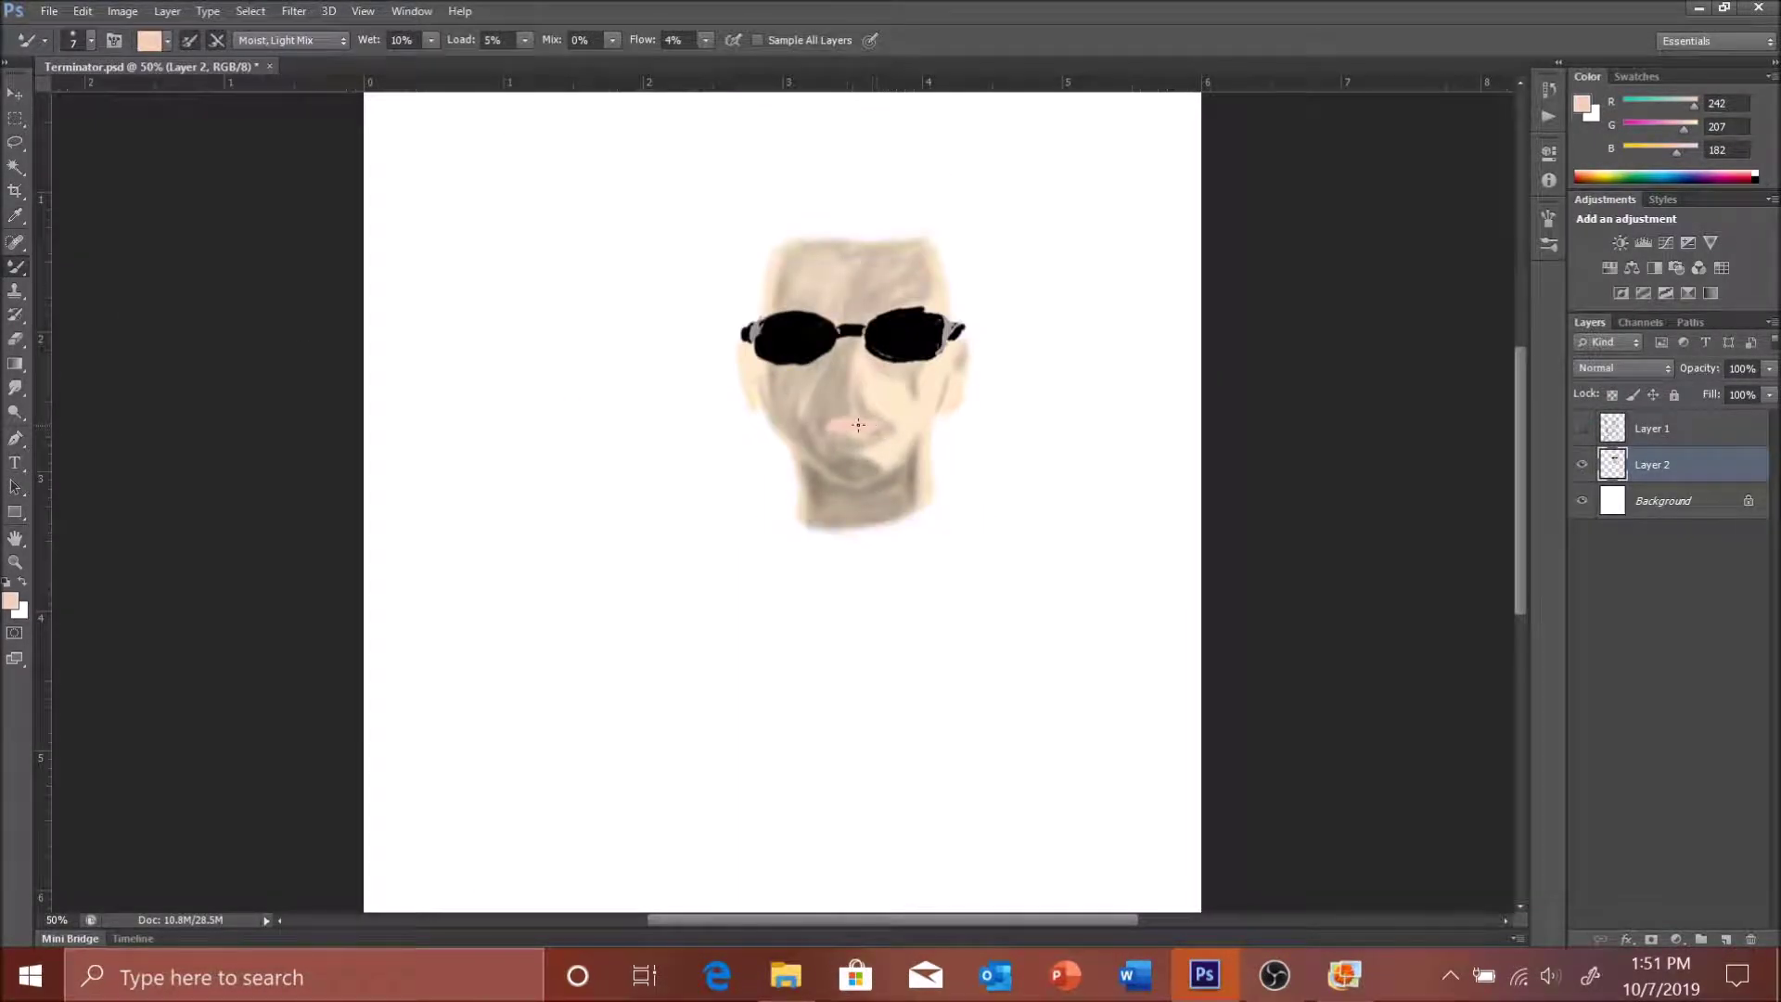
key("d")
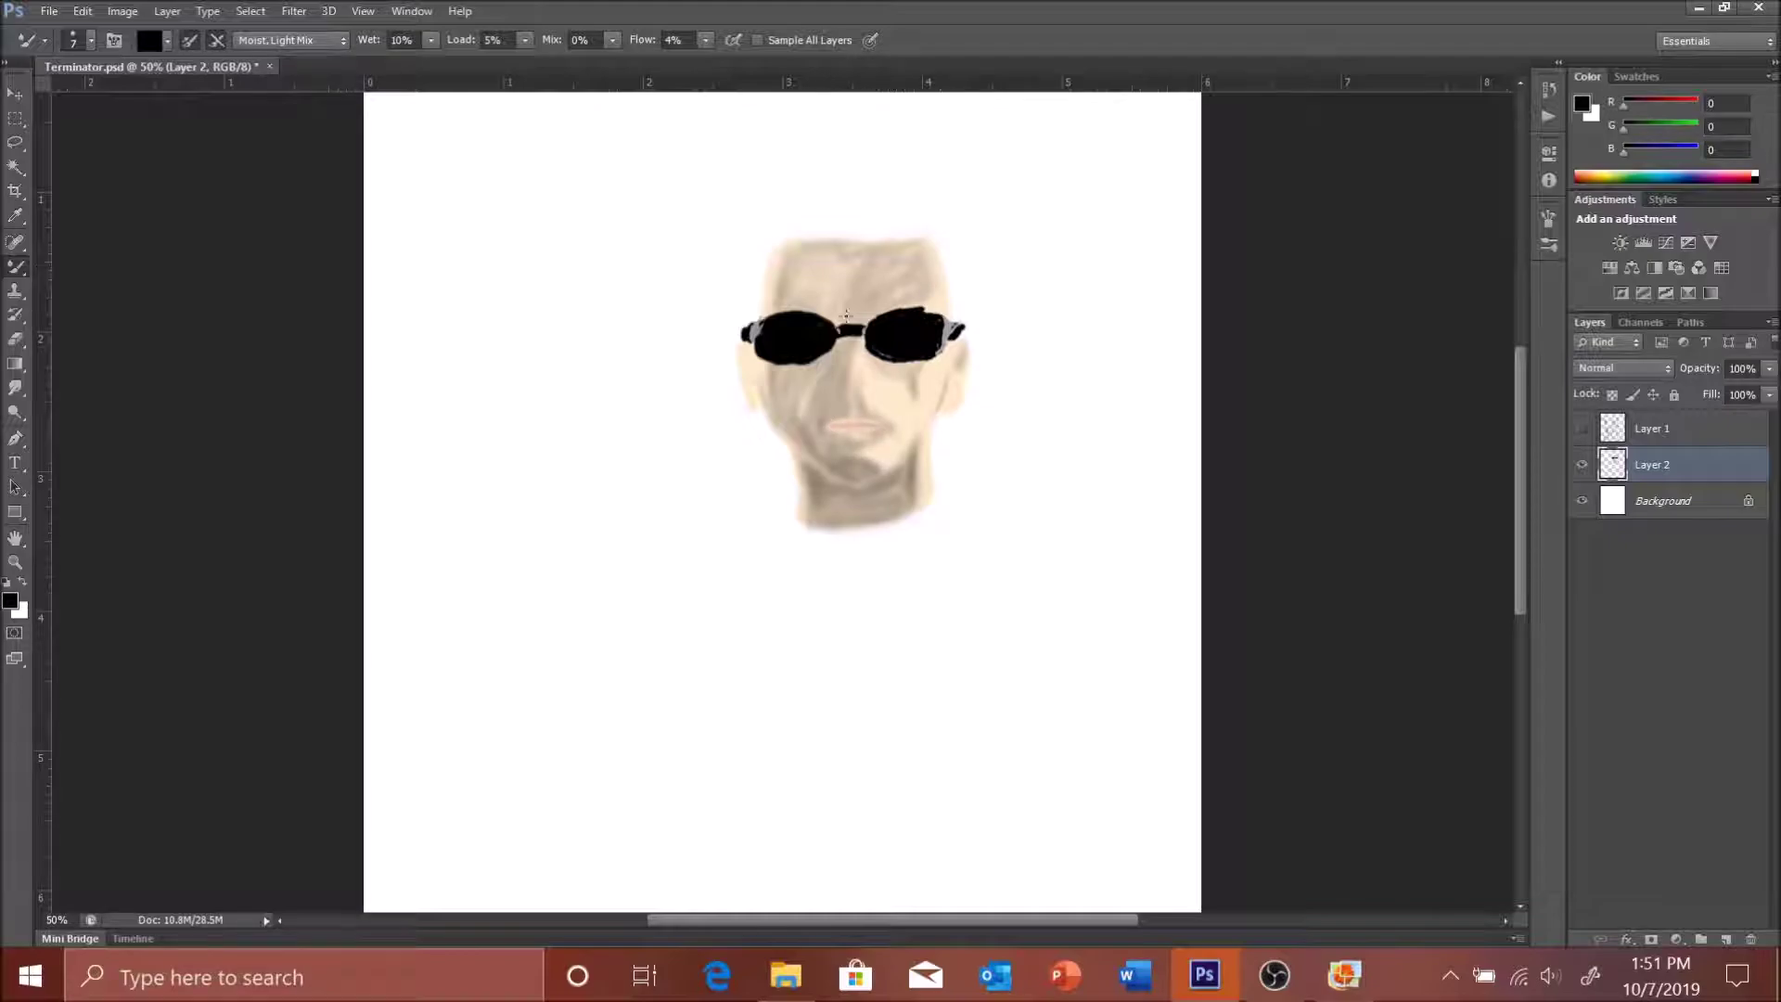
key("bracketright")
key("bracketright")
key("bracketright")
- Hide the sketch, choose light blue, and paint highlights on the right lens
left_click(1582, 427)
key("bracketright")
key("bracketright")
key("bracketright")
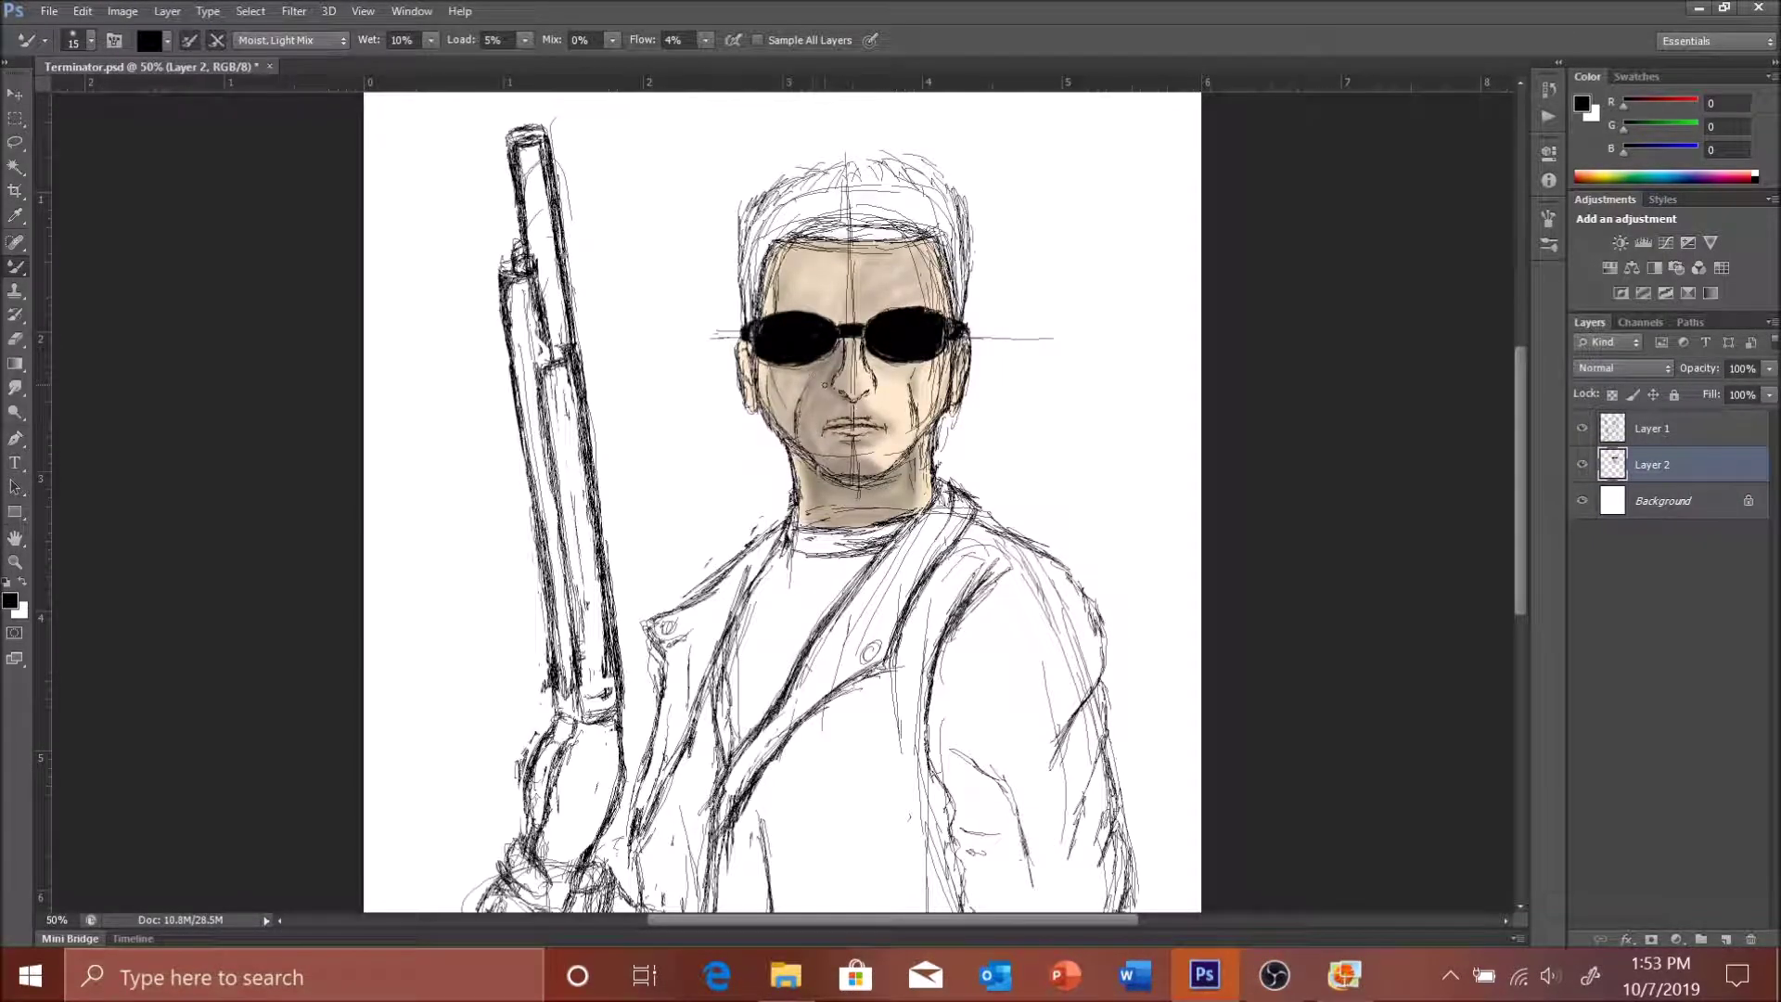
key("x")
key("i")
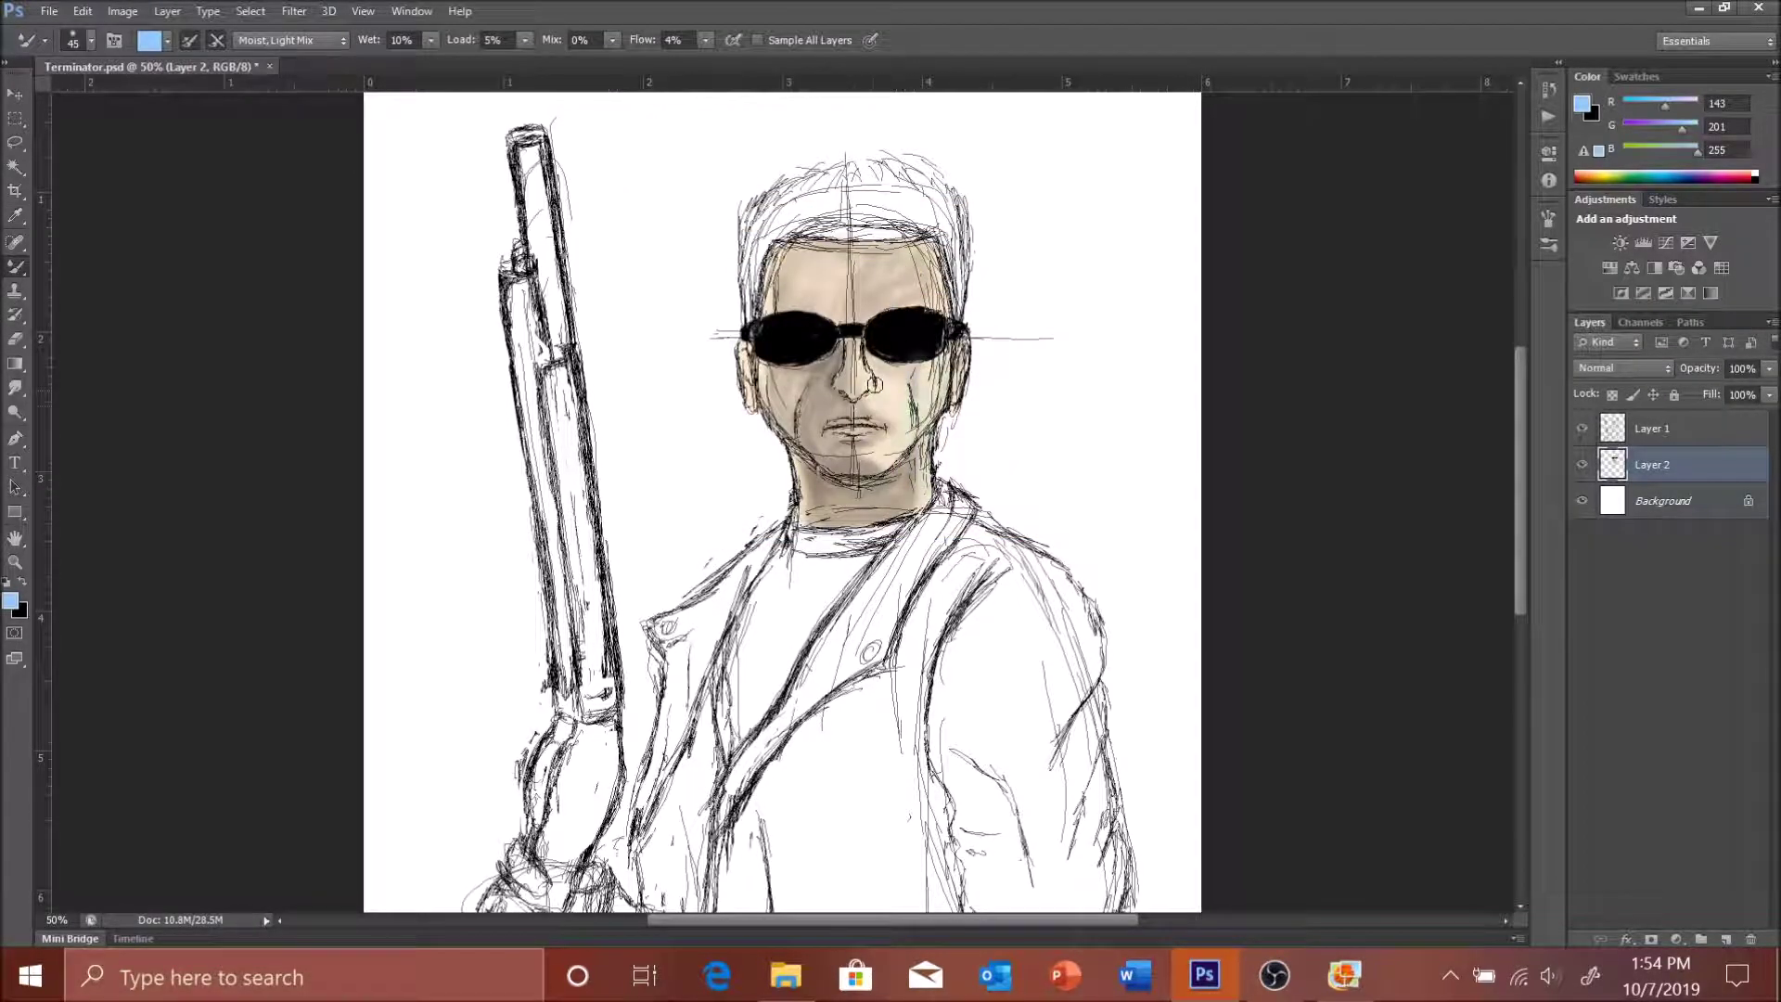
left_click_drag(874, 384, 960, 328)
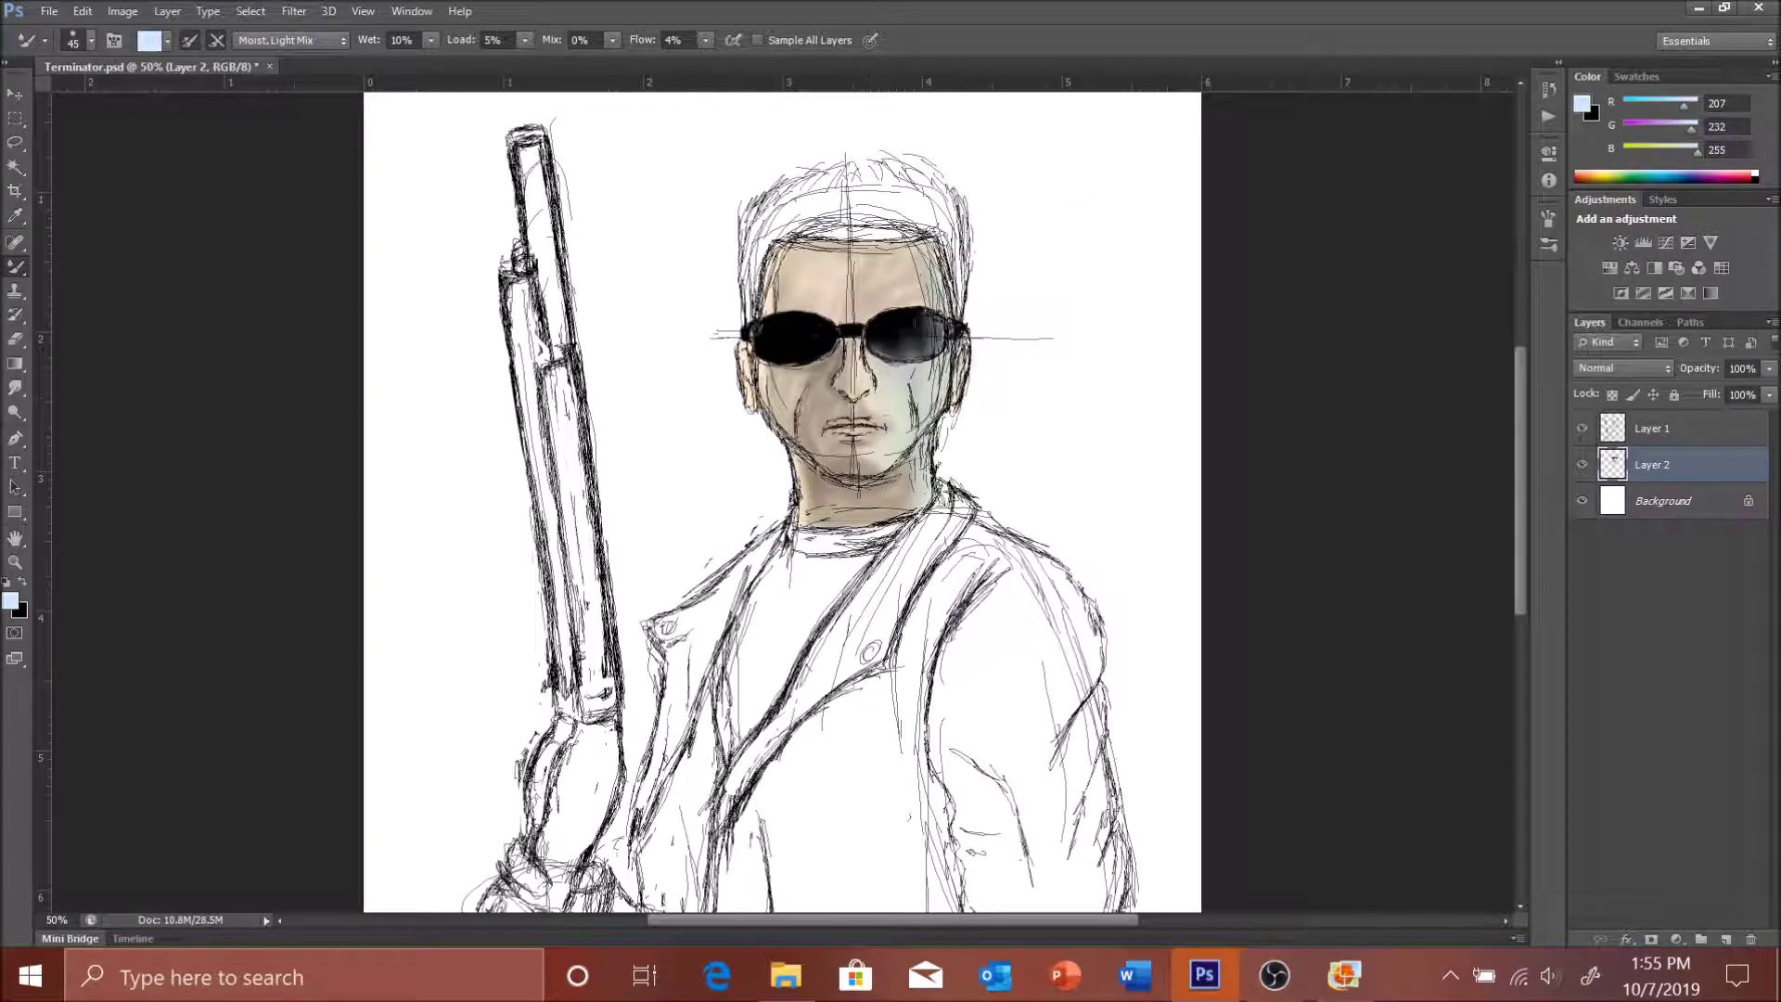
left_click_drag(909, 344, 921, 293)
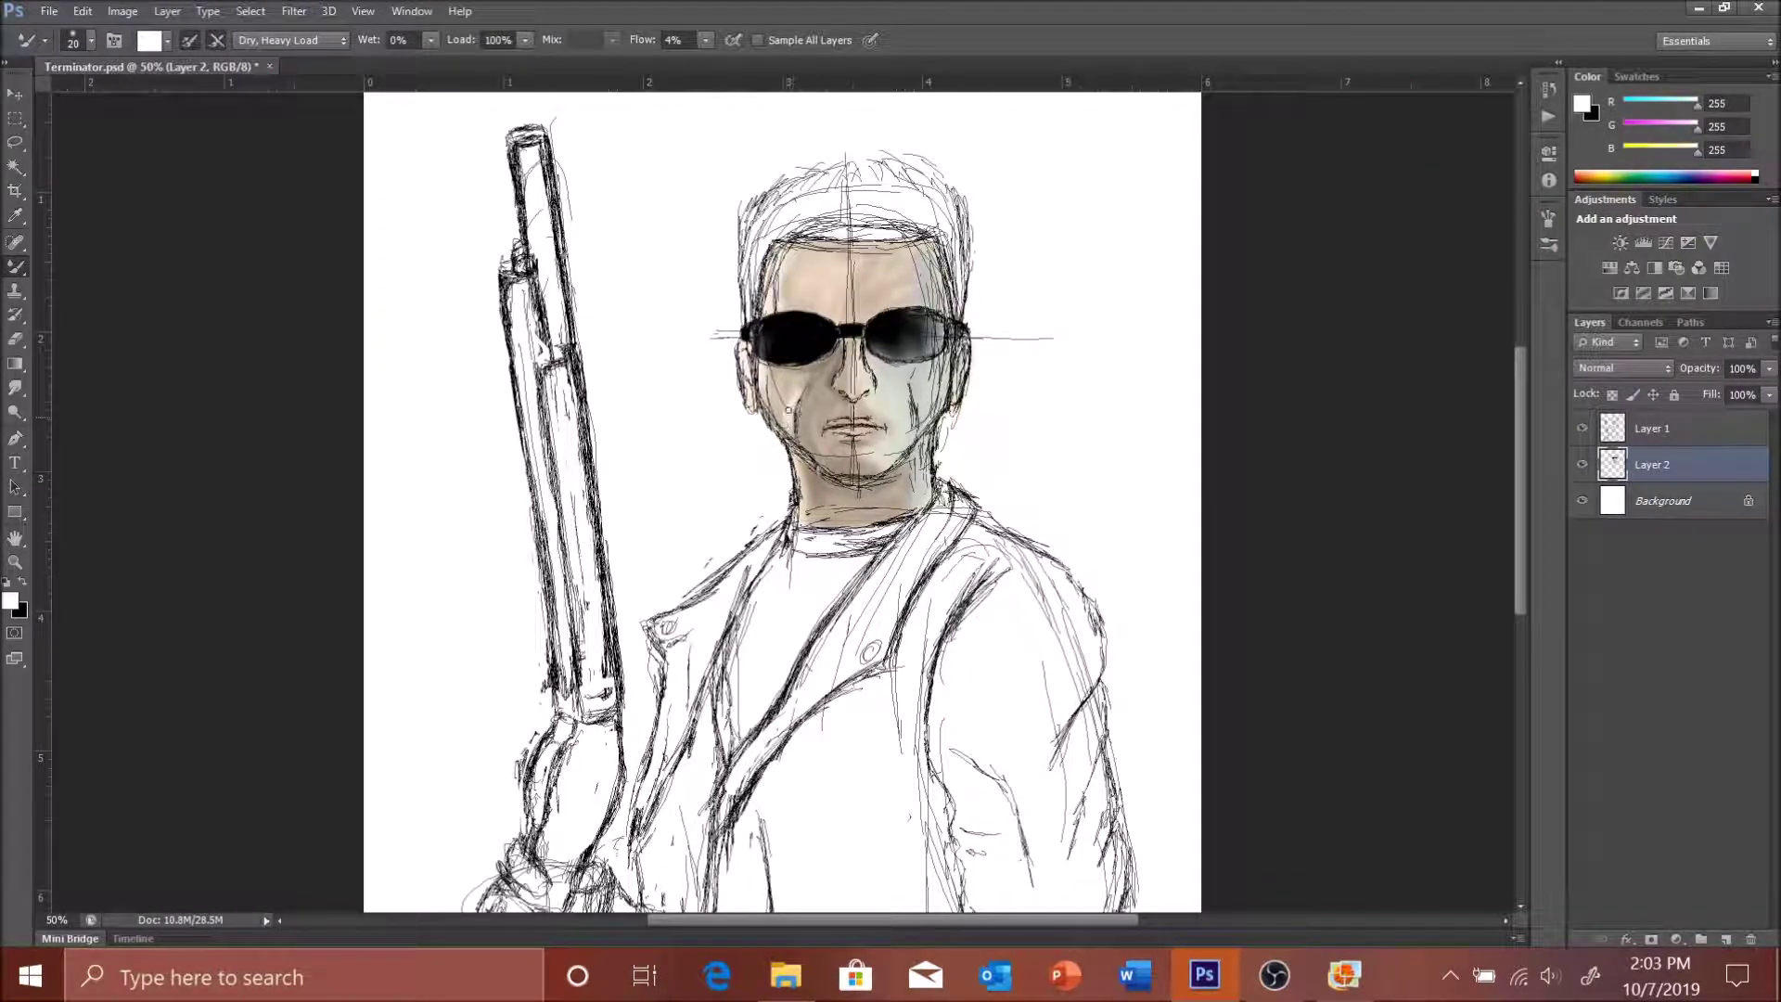
- Lighten the jaw, neck and left lens edge with white, toggling the sketch to check
left_click_drag(789, 409, 803, 474)
left_click_drag(757, 342, 804, 375)
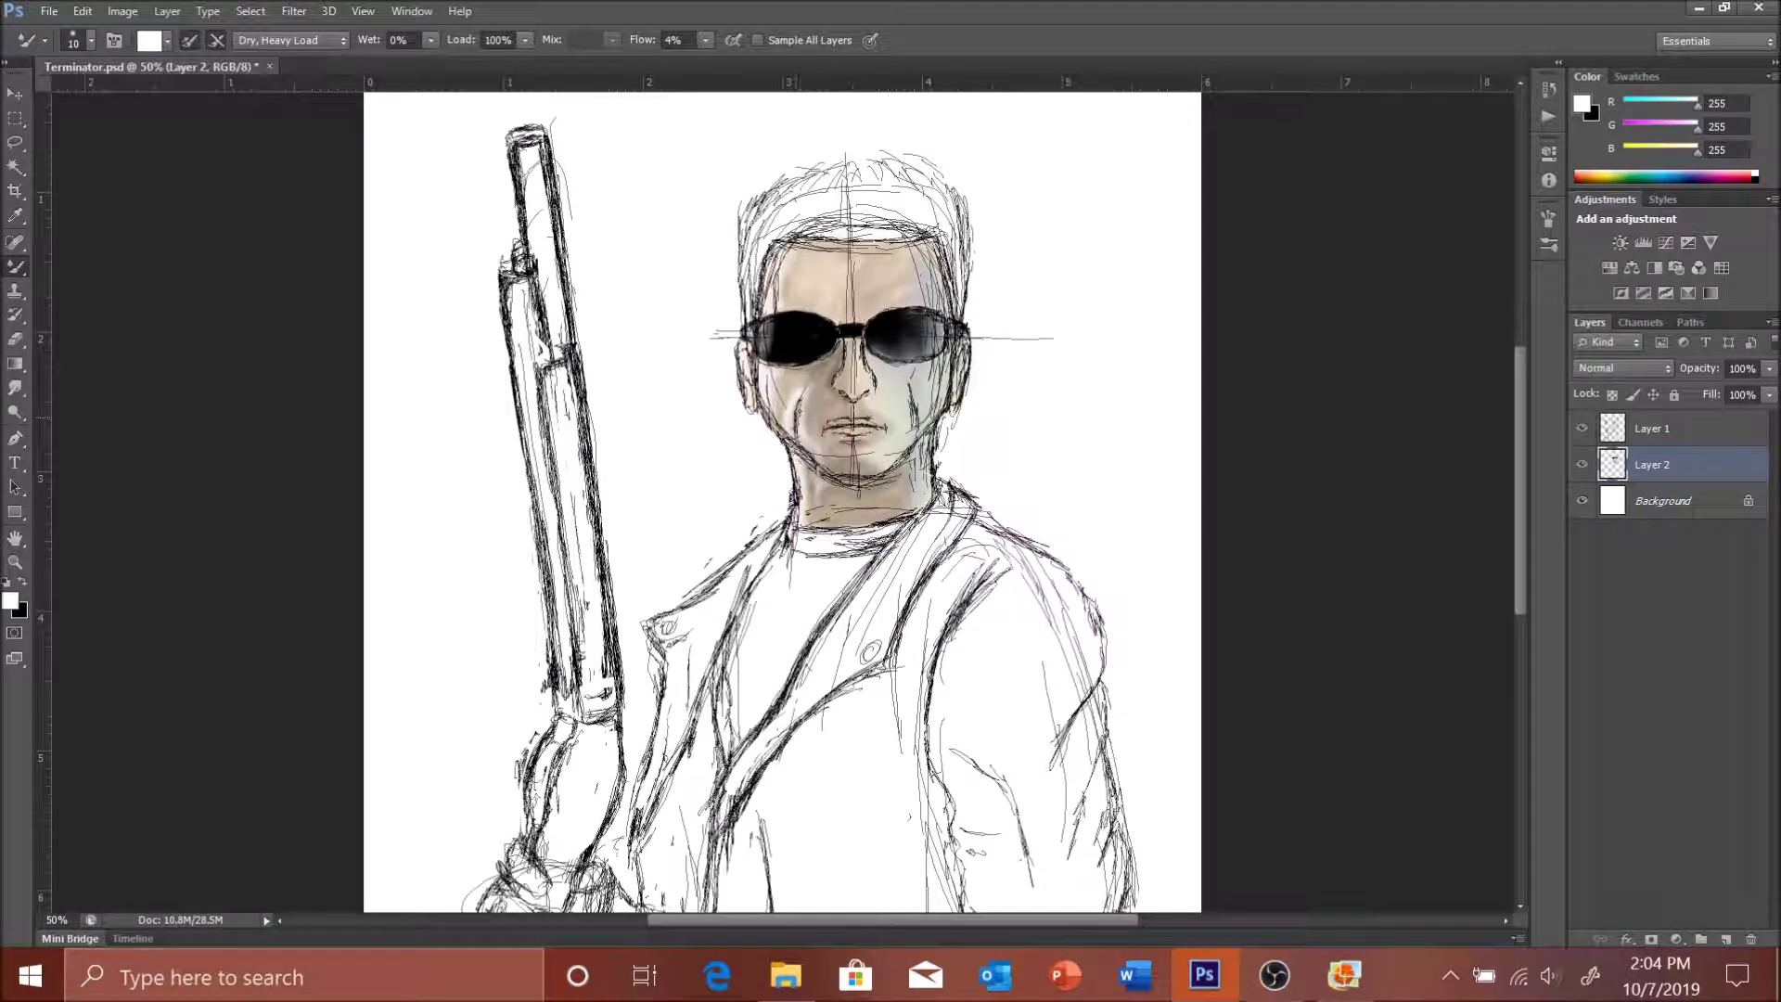
left_click(1582, 428)
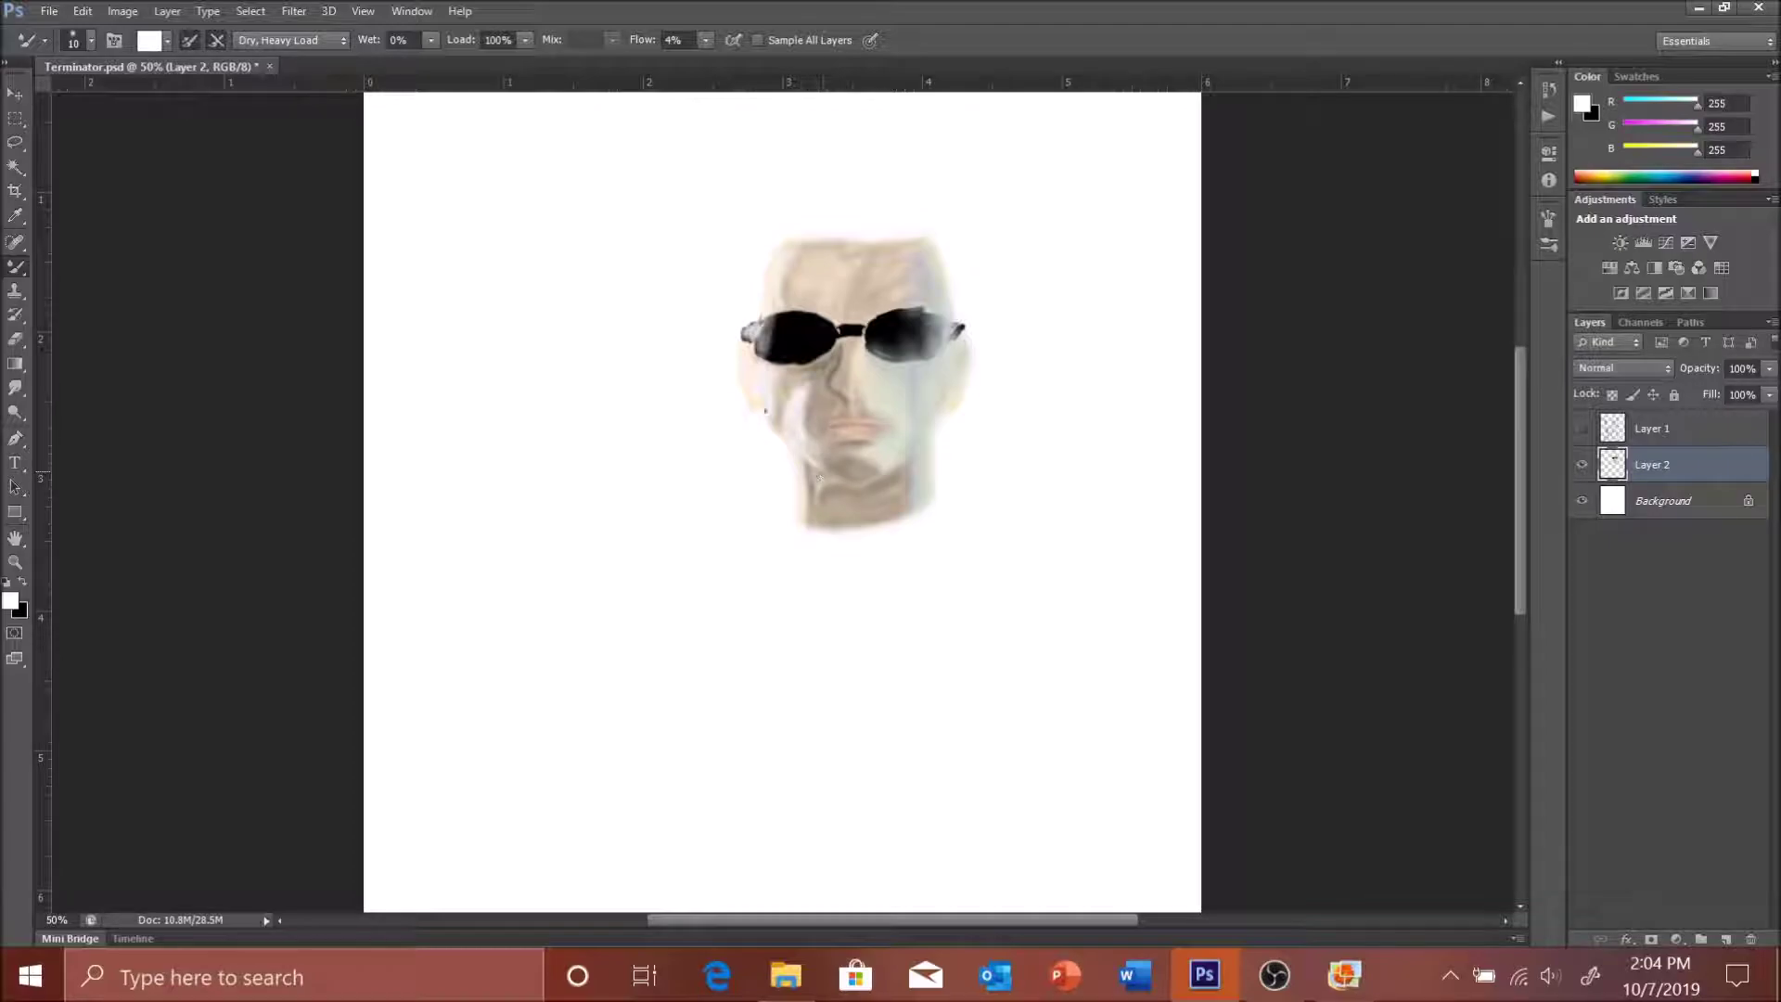
left_click(1582, 428)
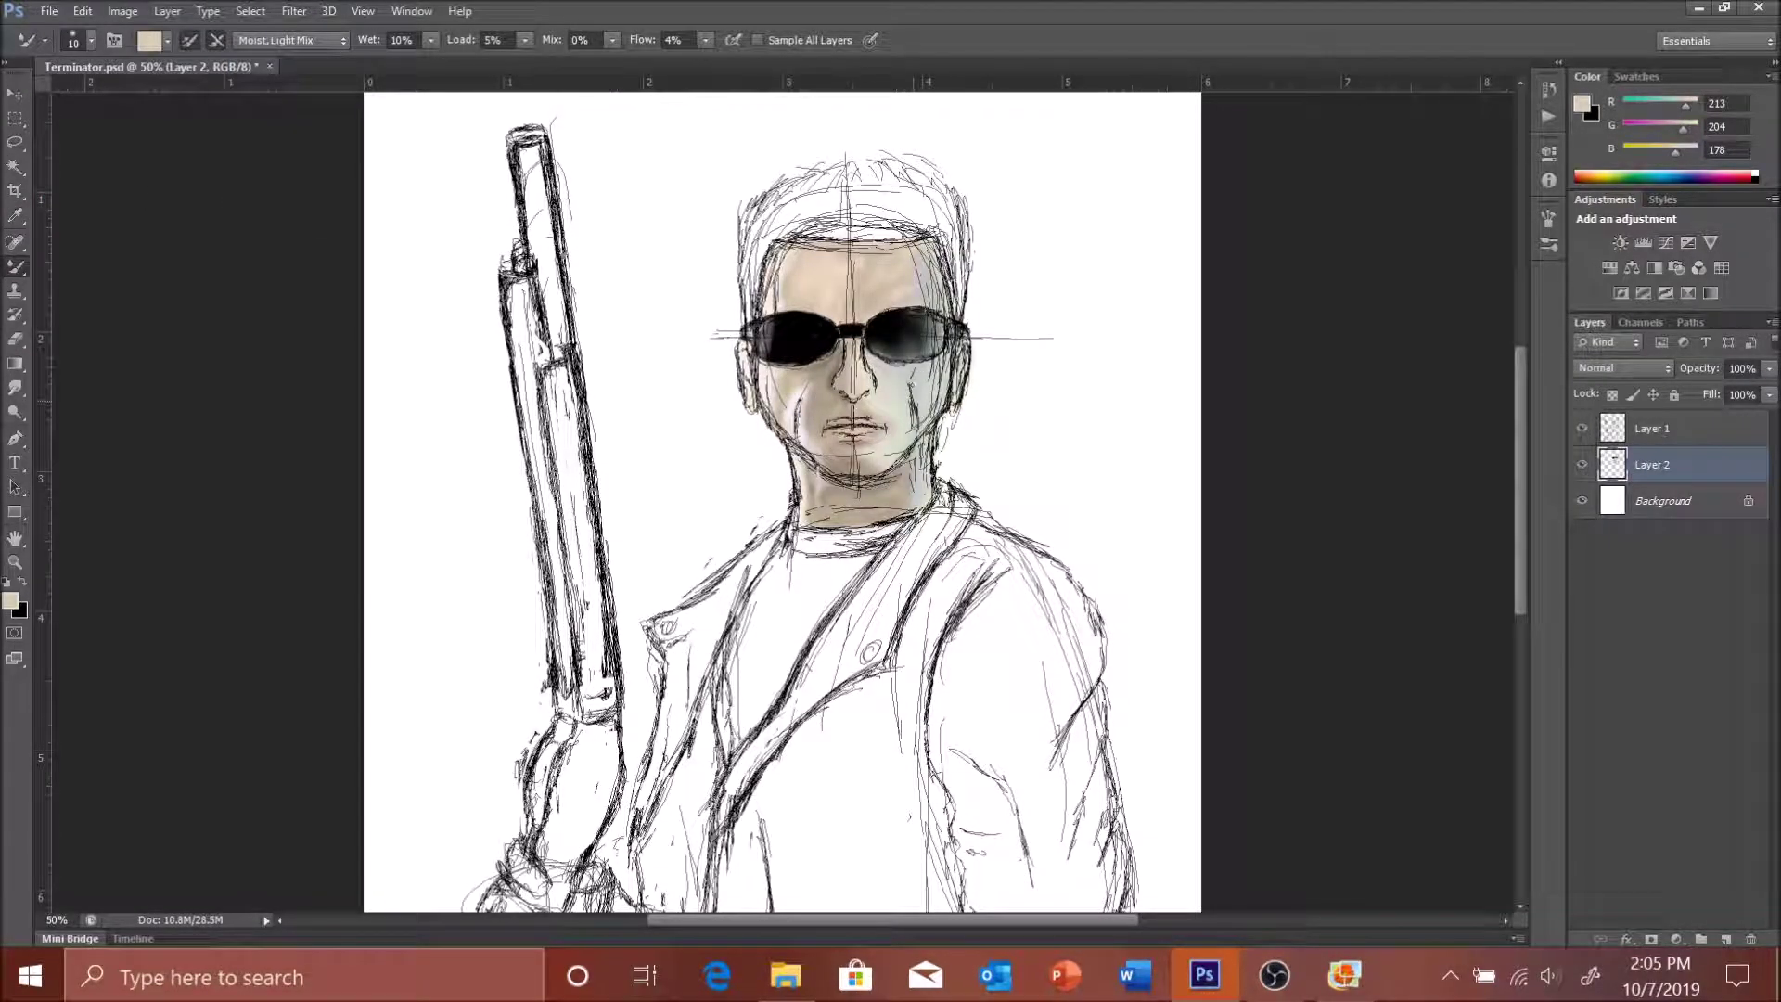
left_click(1582, 428)
- Swap to black, show the sketch again, and pick a brown colour for the hair
key("x")
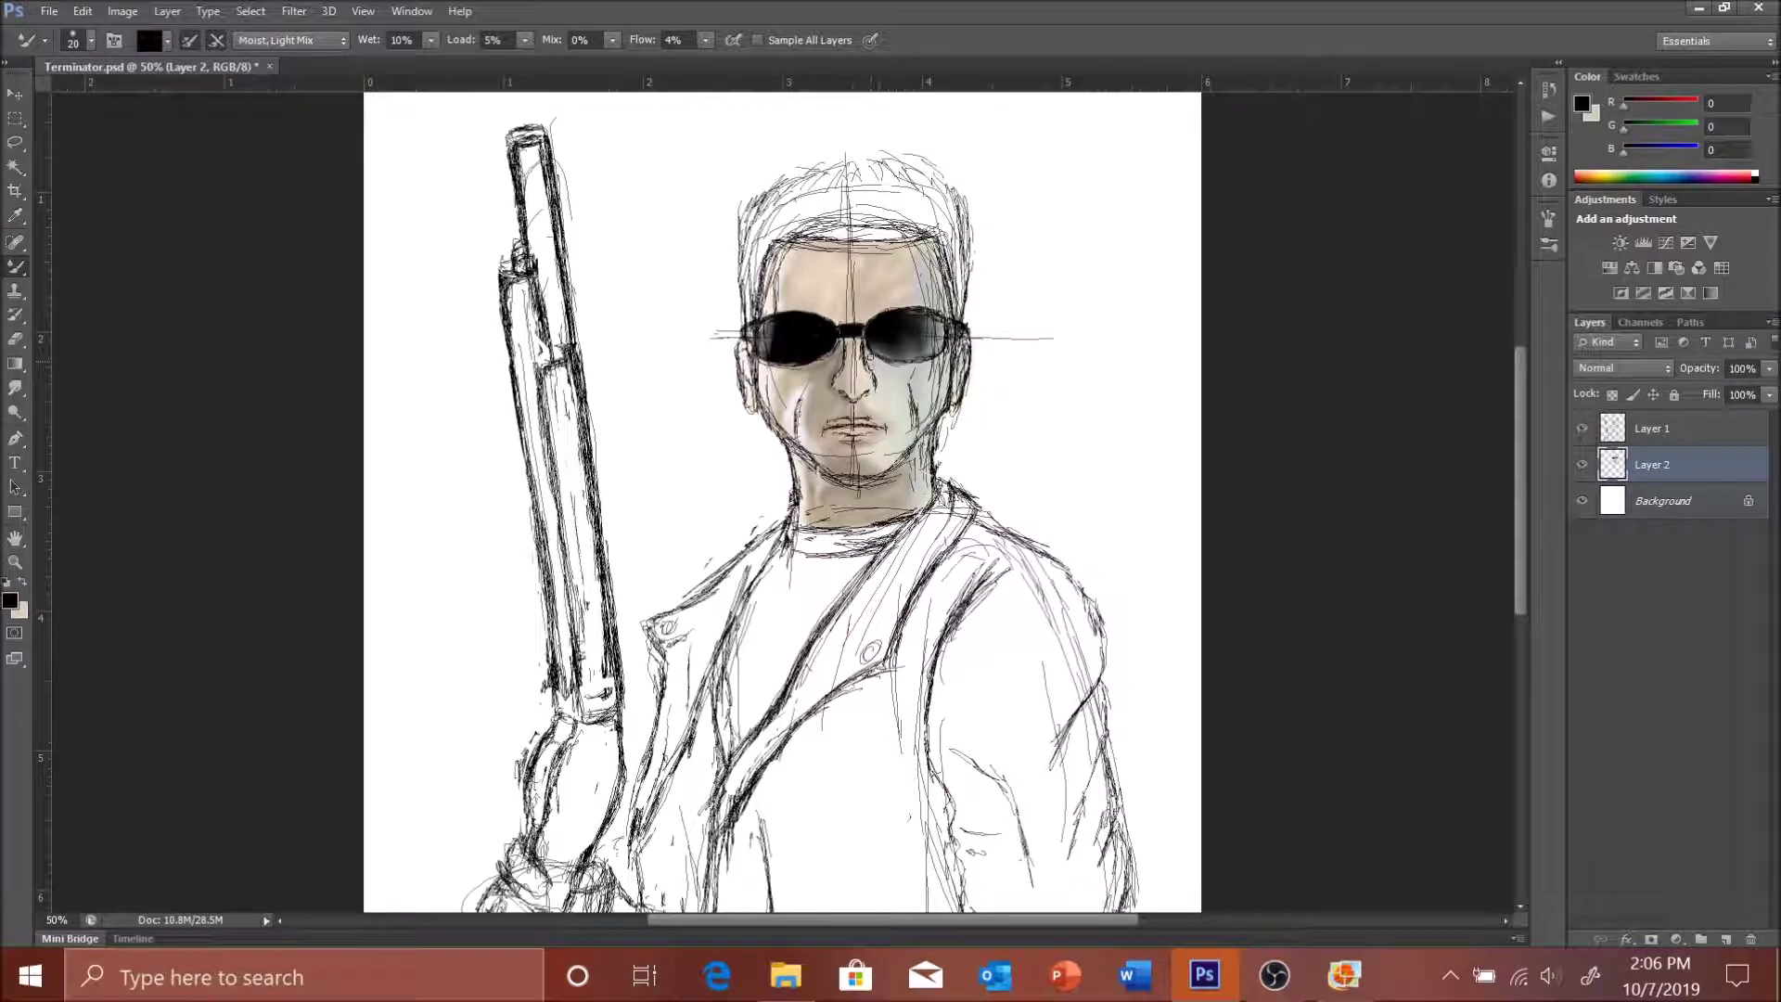
key("ctrl+comma")
key("ctrl+comma")
key("ctrl+comma")
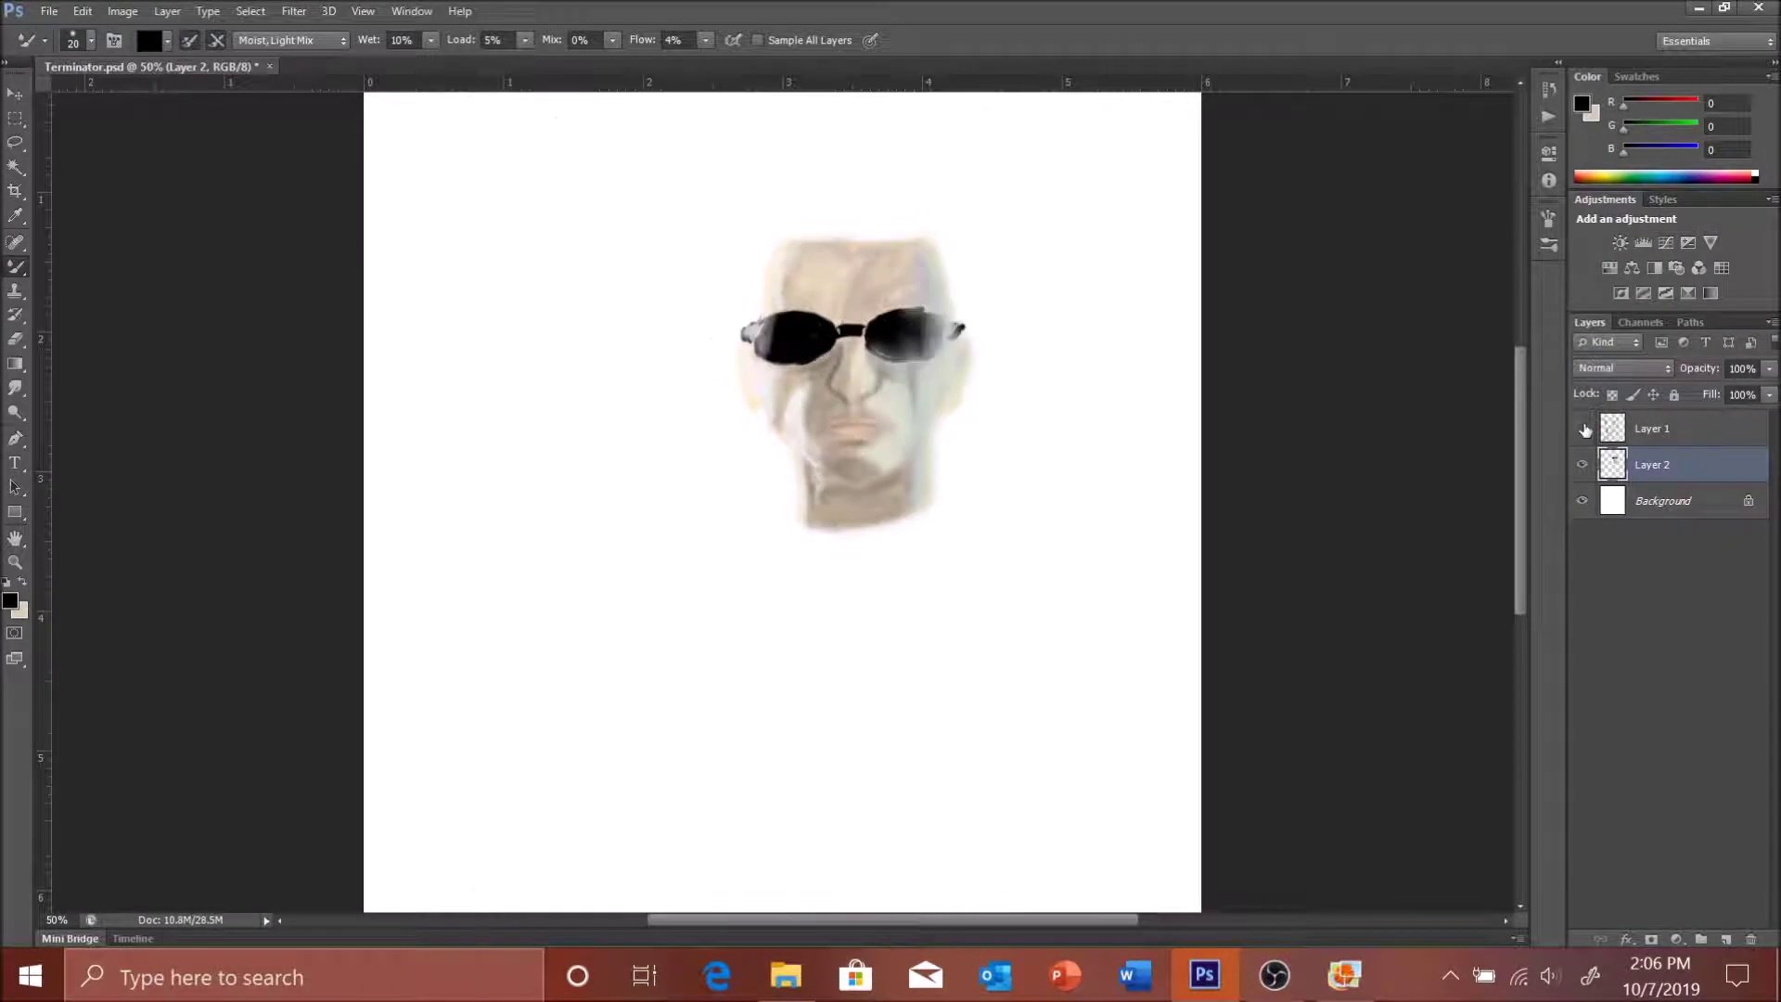
key("ctrl+comma")
key("ctrl+comma")
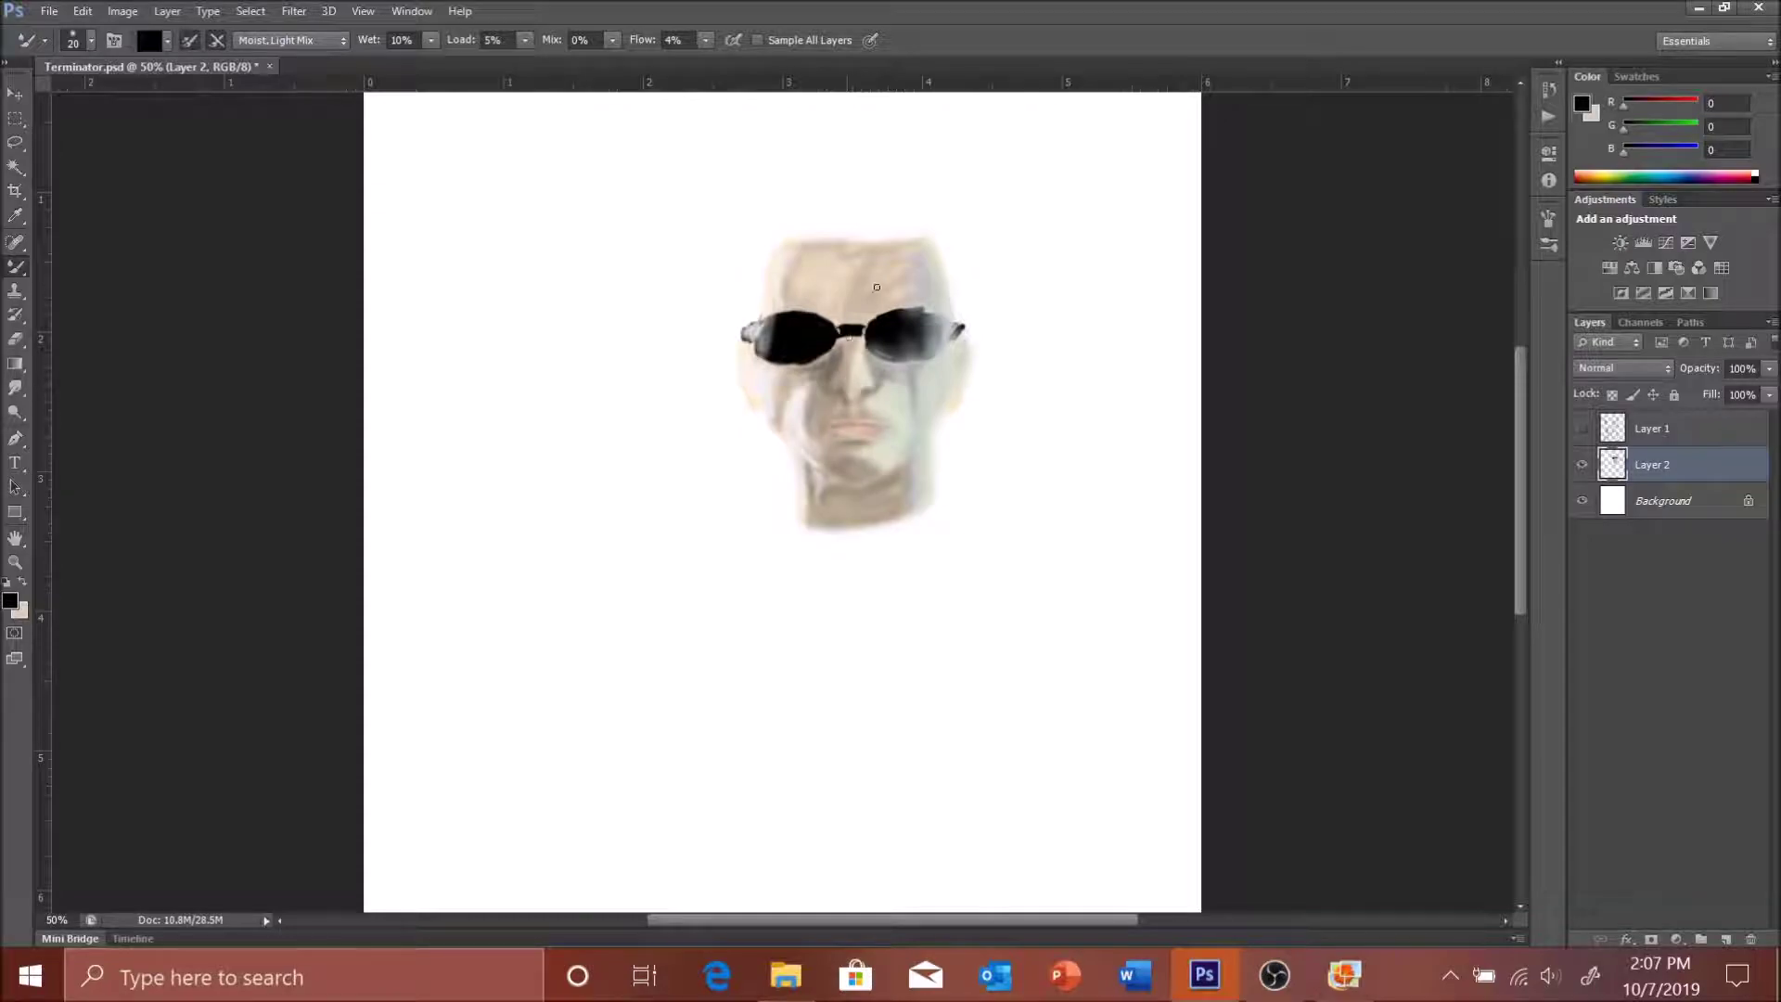
left_click(1584, 425)
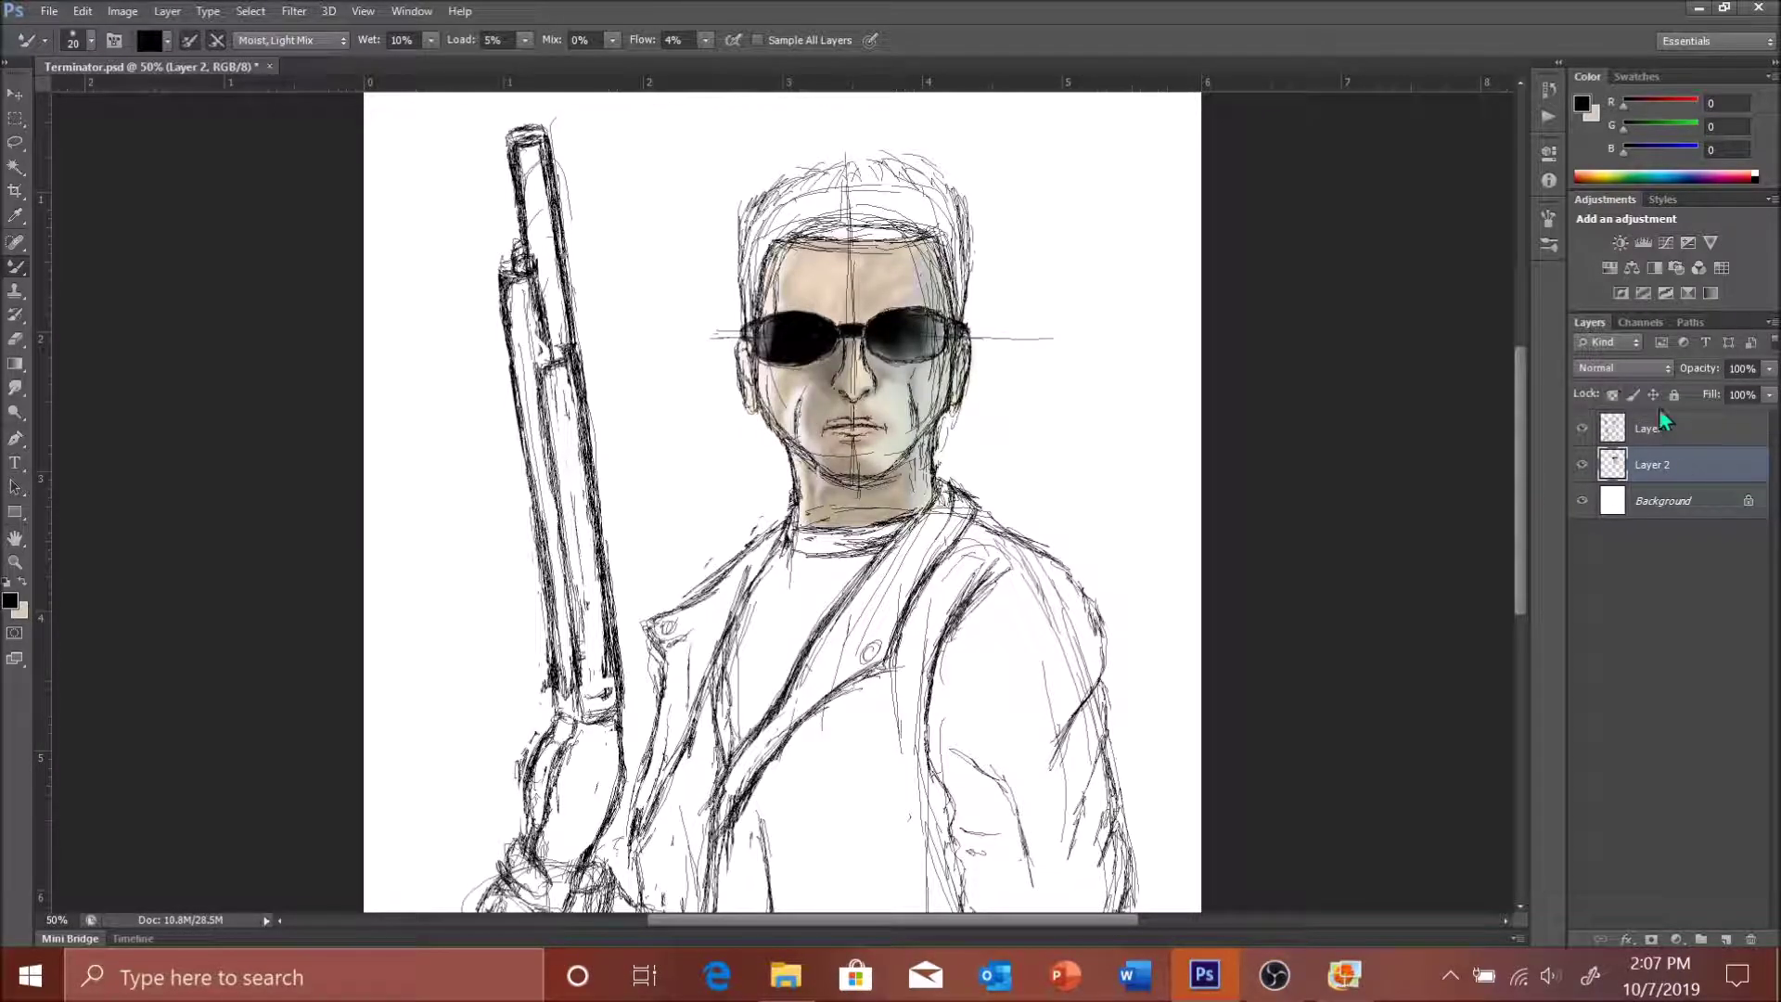
left_click(1636, 77)
- Paint dark brown (96,57,19) hair across the top and down both sides of the head
left_click(1718, 150)
left_click(1587, 76)
key("shift+b")
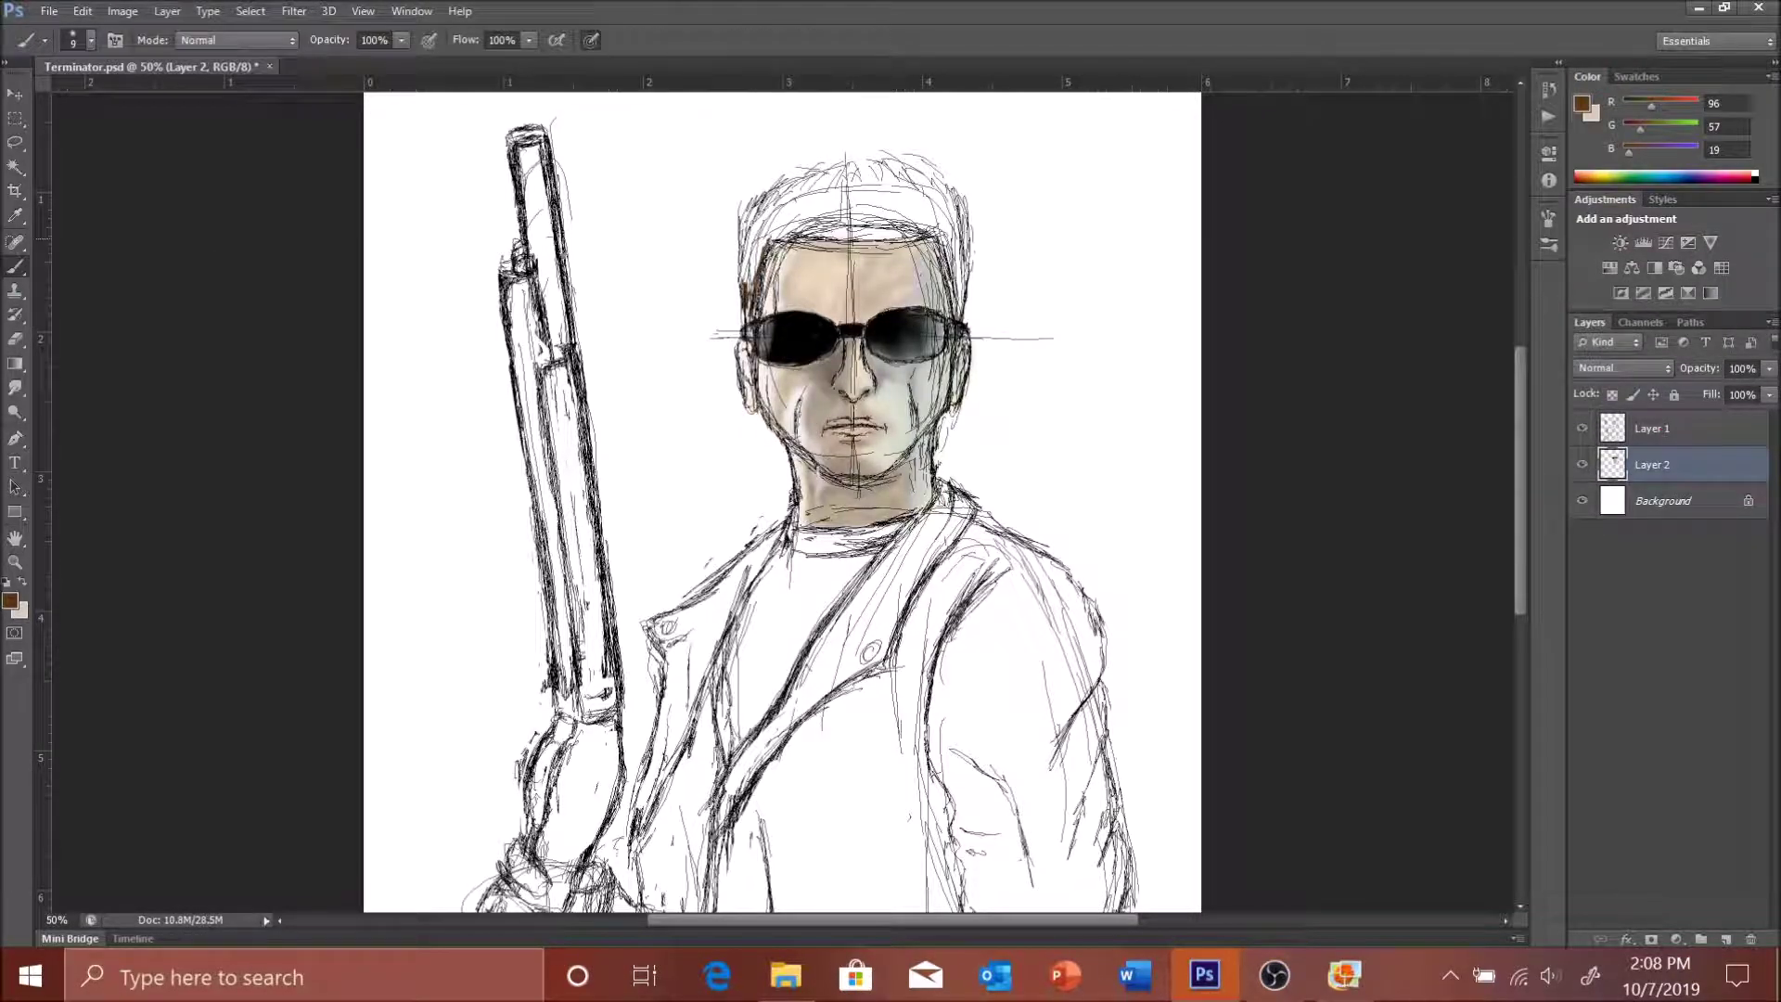
left_click_drag(758, 232, 747, 325)
left_click_drag(965, 241, 955, 297)
left_click_drag(770, 250, 816, 172)
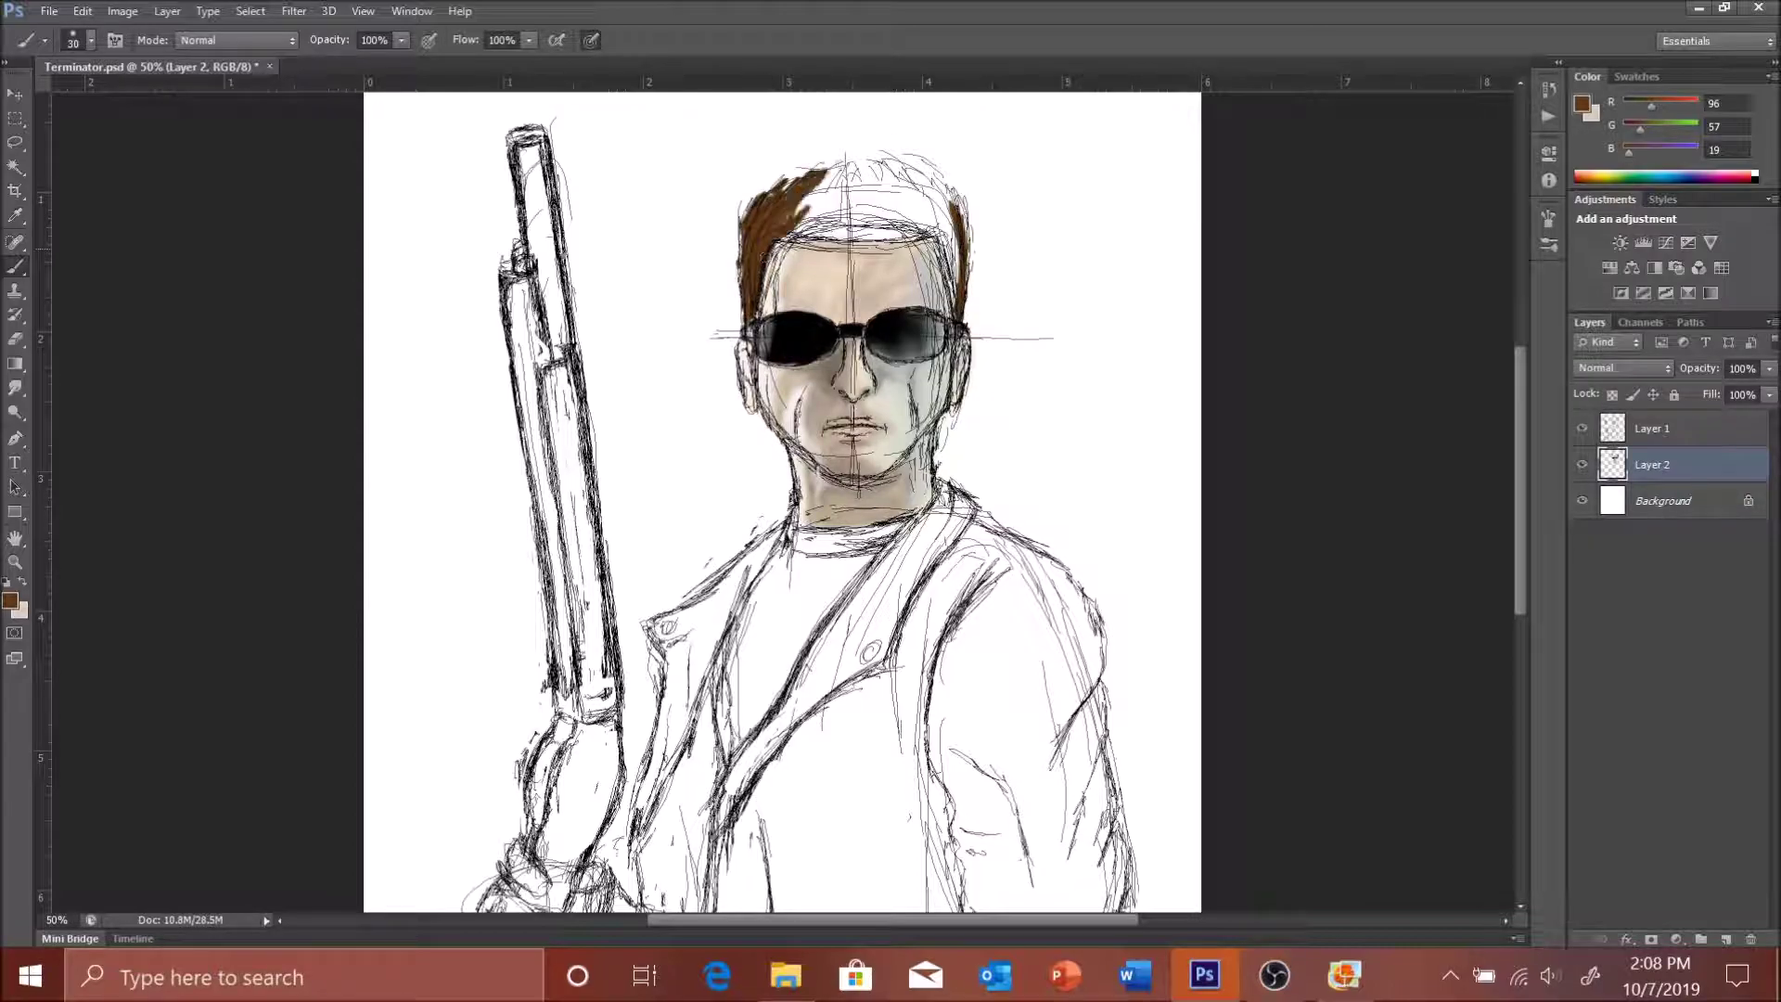
mouse_move(877, 223)
left_mouse_down()
mouse_move(949, 219)
mouse_move(789, 232)
mouse_move(835, 167)
mouse_move(890, 223)
left_mouse_up()
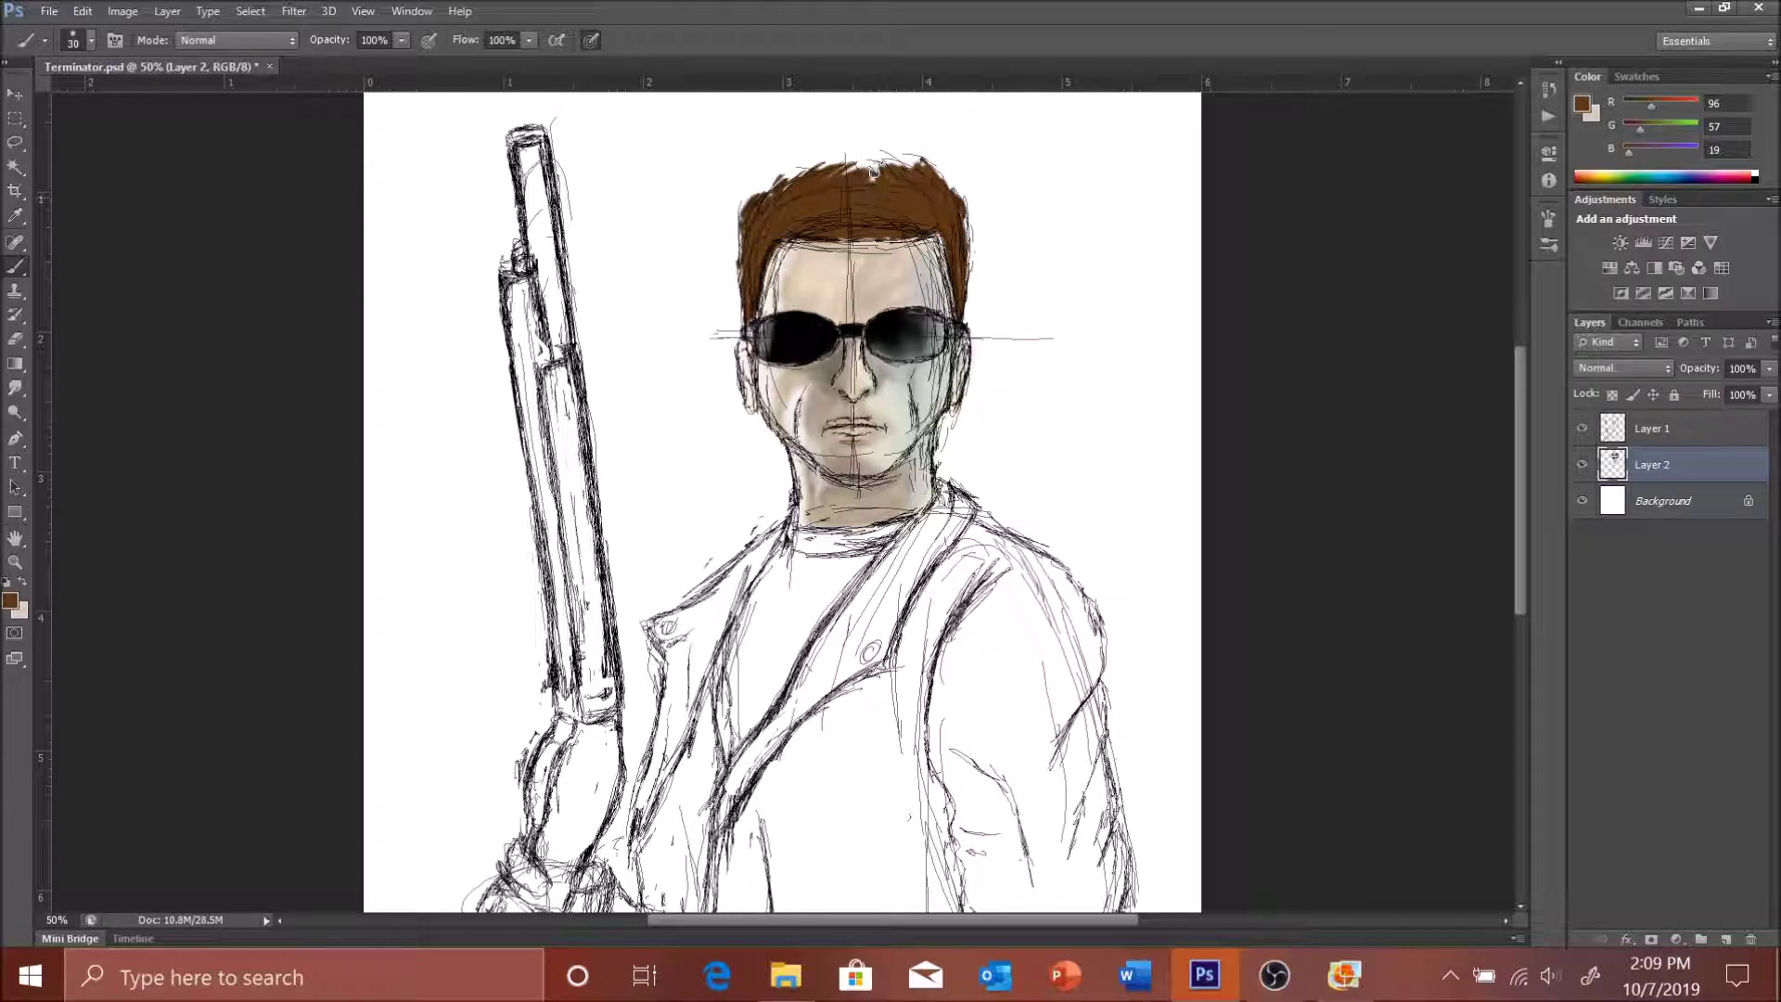
mouse_move(760, 190)
left_mouse_down()
mouse_move(872, 167)
mouse_move(807, 167)
left_mouse_up()
left_click(1582, 428)
left_click_drag(951, 236, 937, 283)
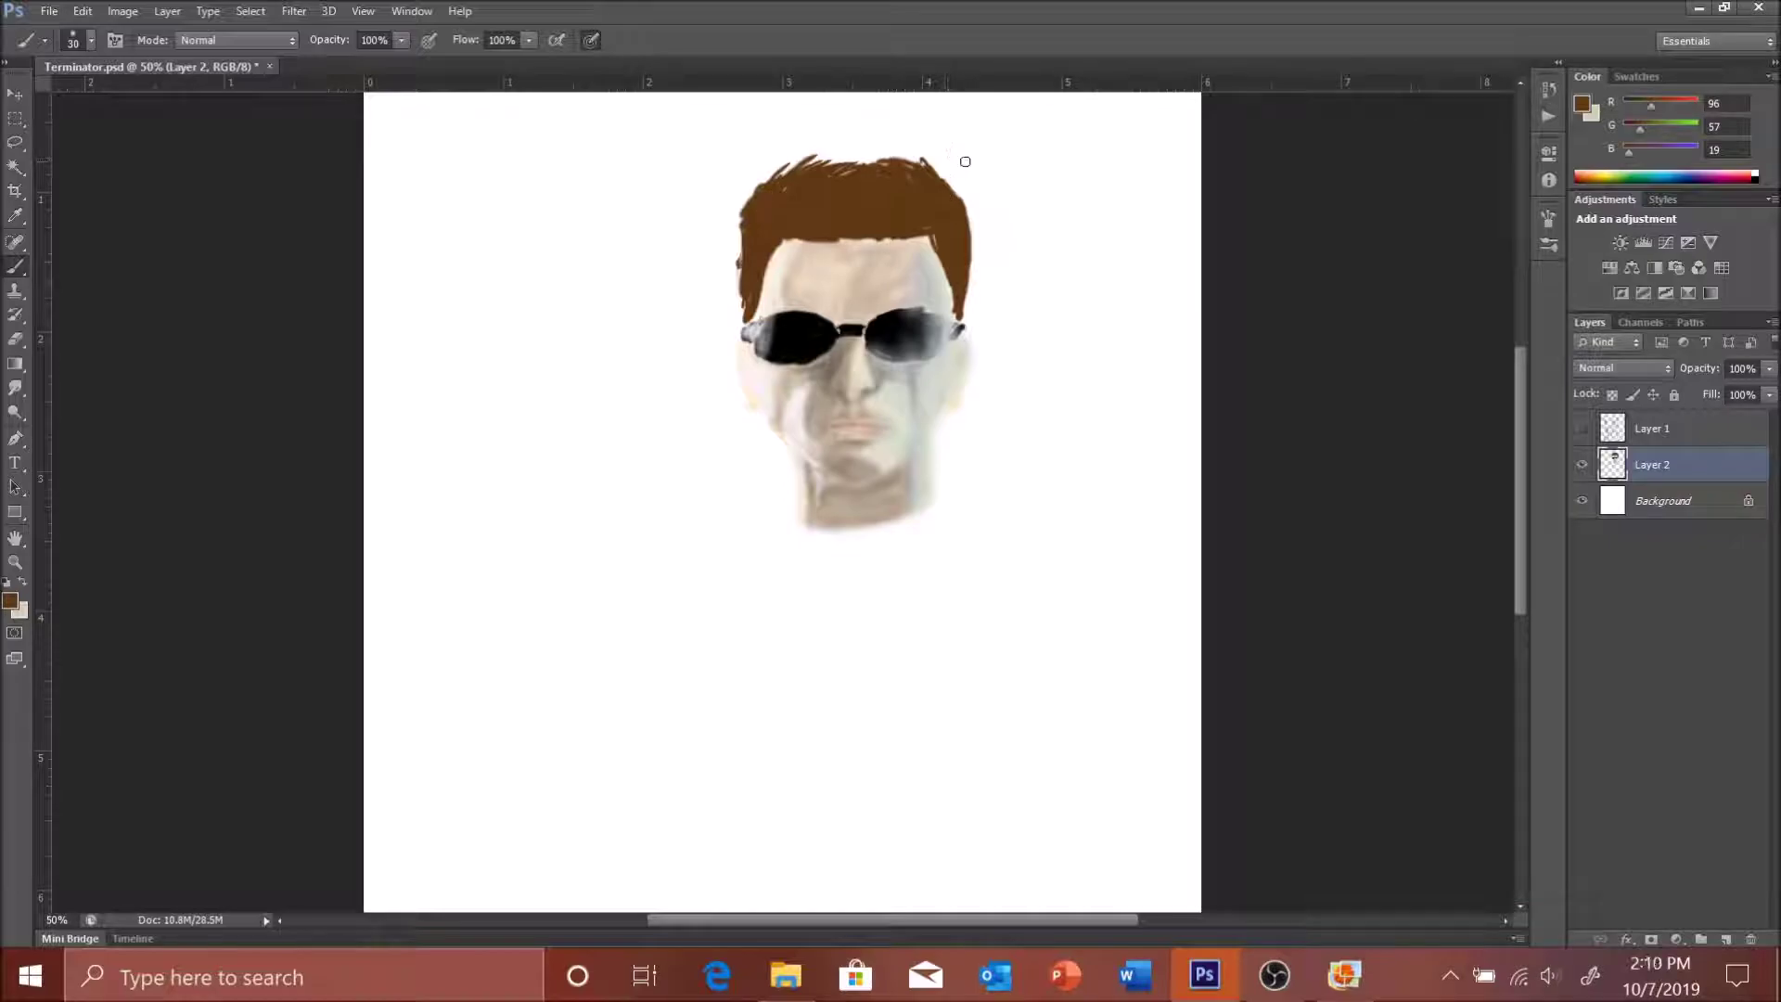
left_click(1582, 428)
- Switch back to the Mixer Brush with default colours and a smaller size to blend the hair
key("shift+b")
key("d")
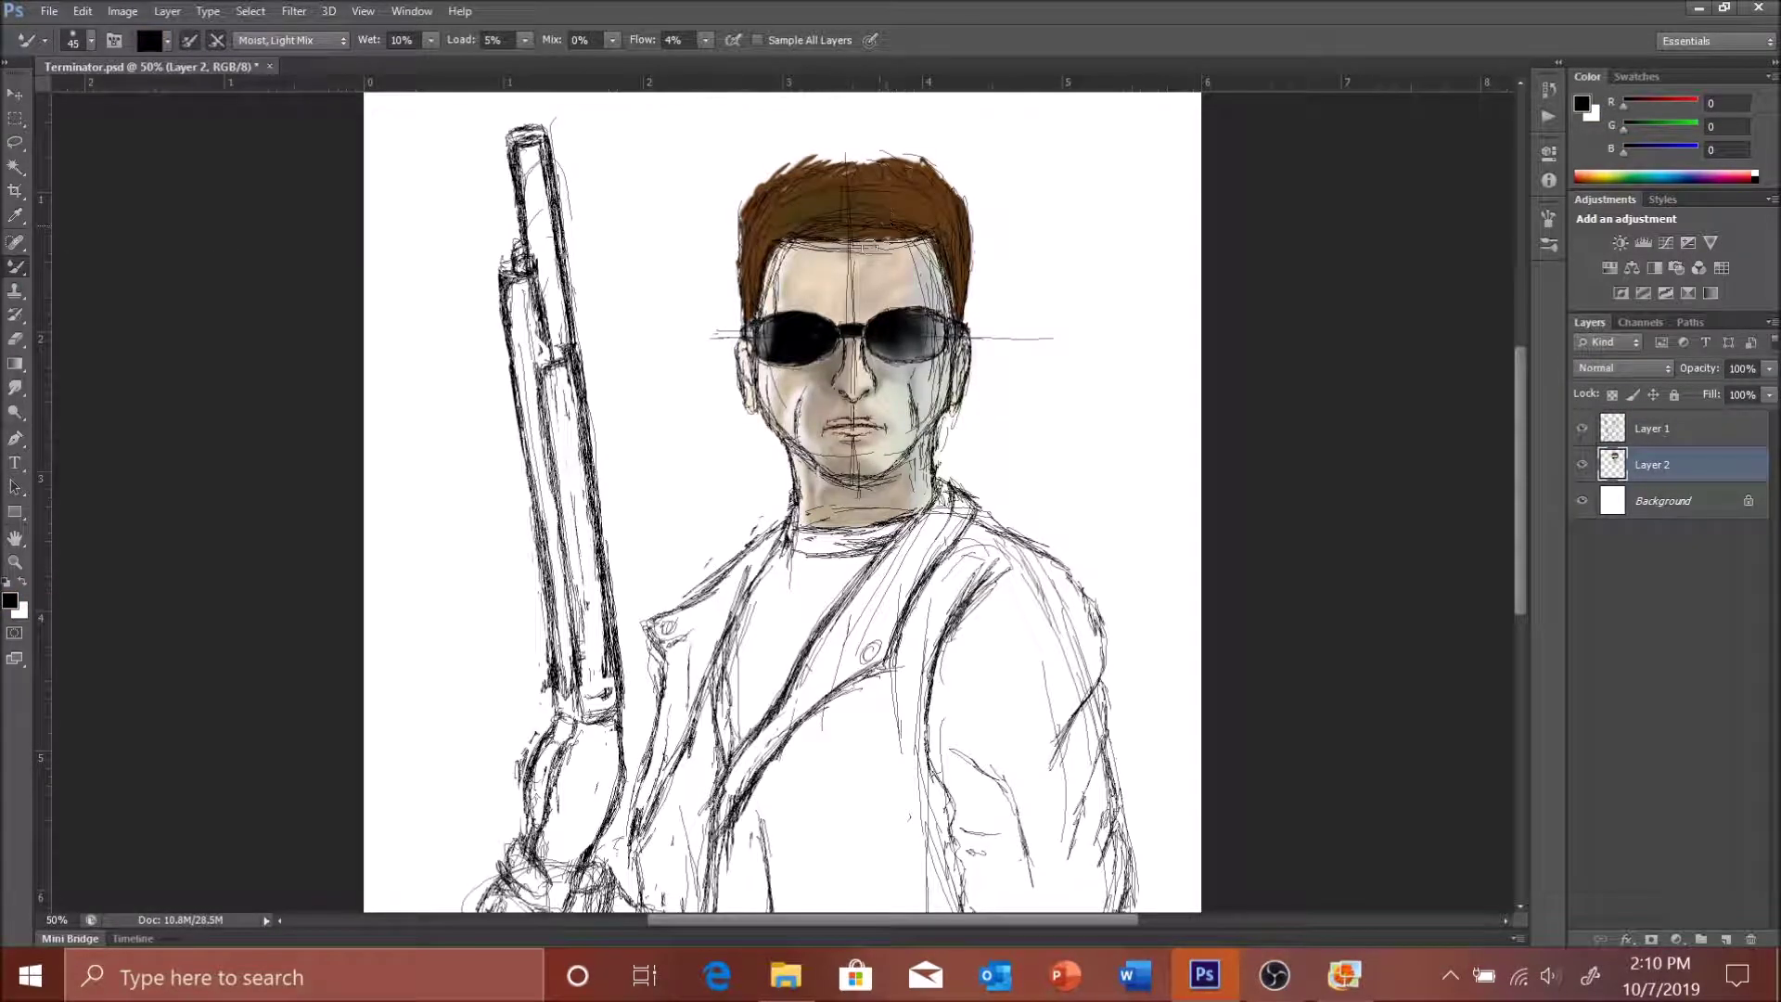
left_click(1582, 427)
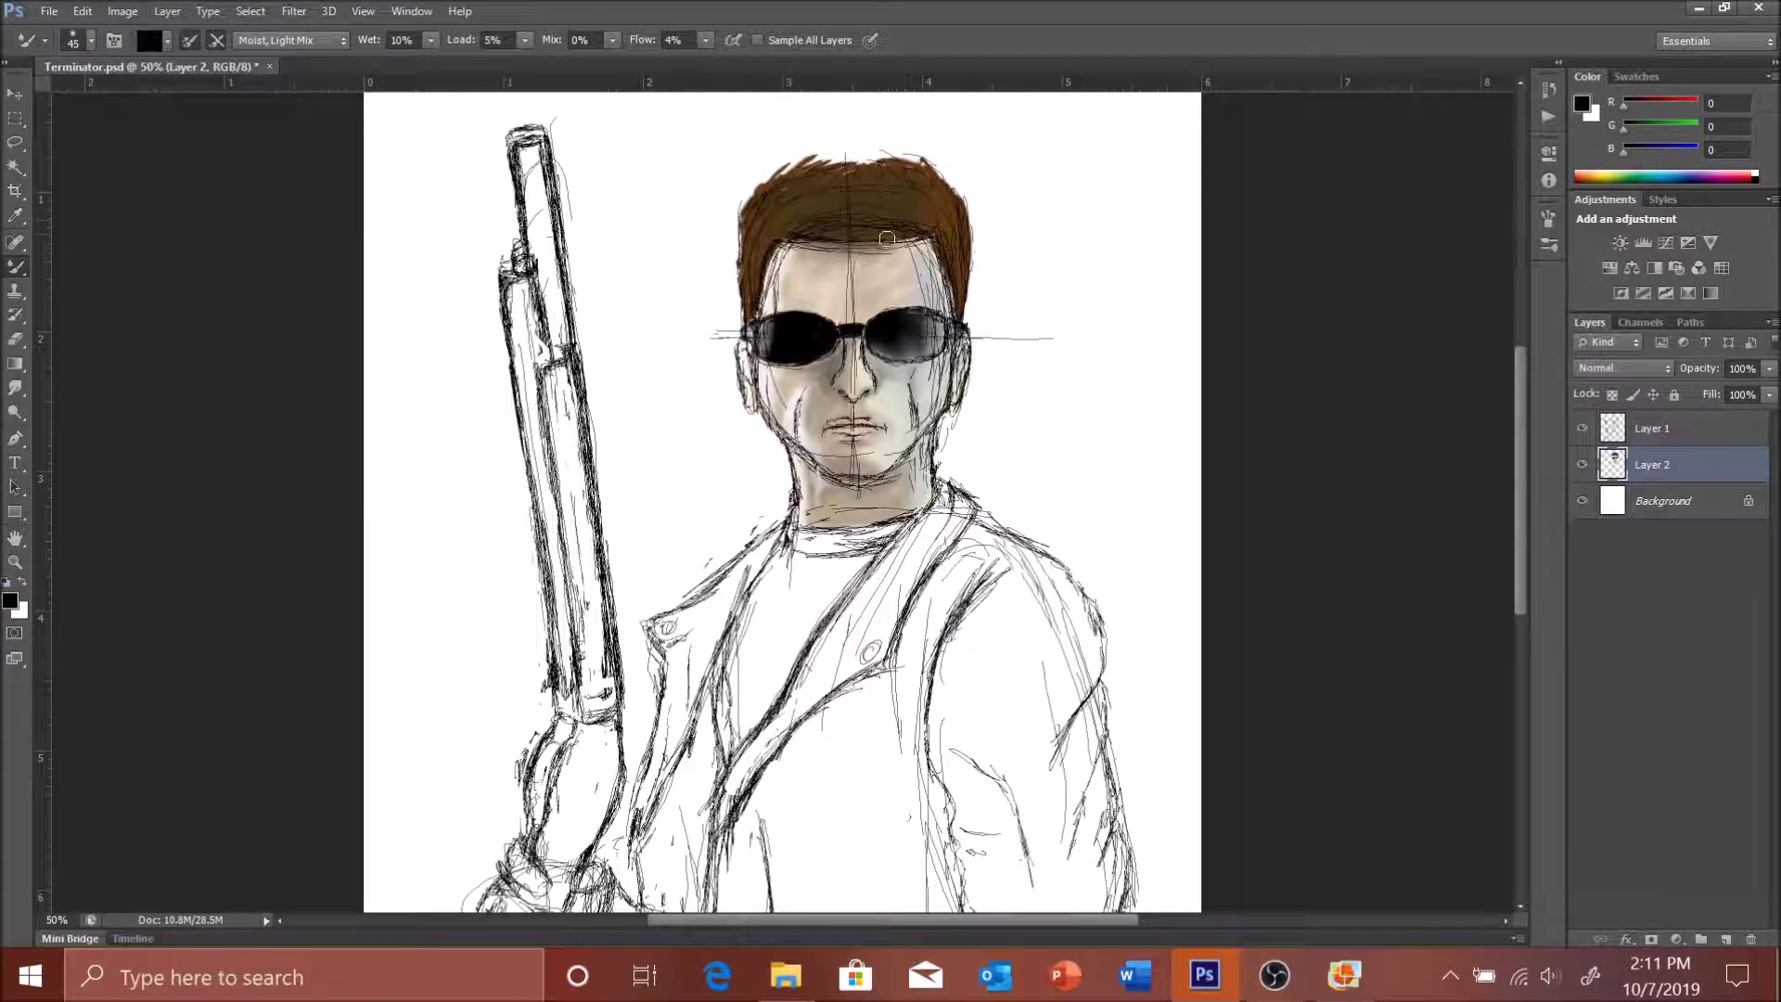
left_click(1582, 427)
key("bracketleft")
key("bracketleft")
key("bracketleft")
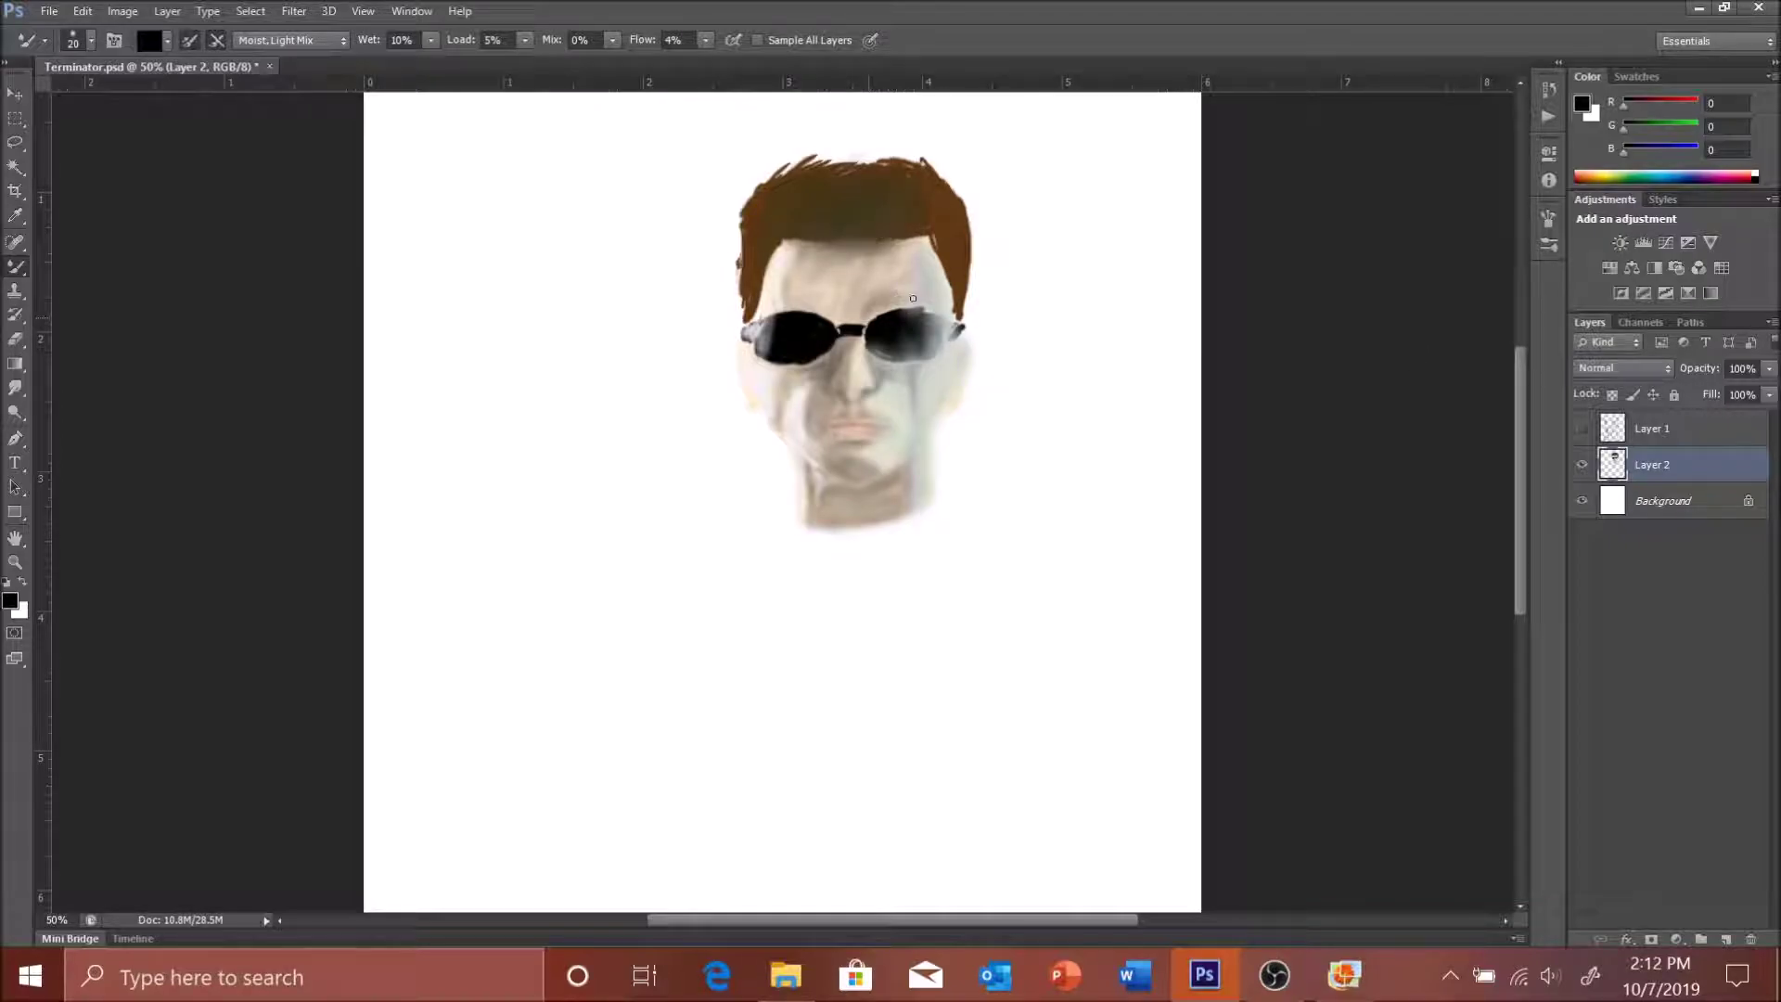
left_click(1582, 426)
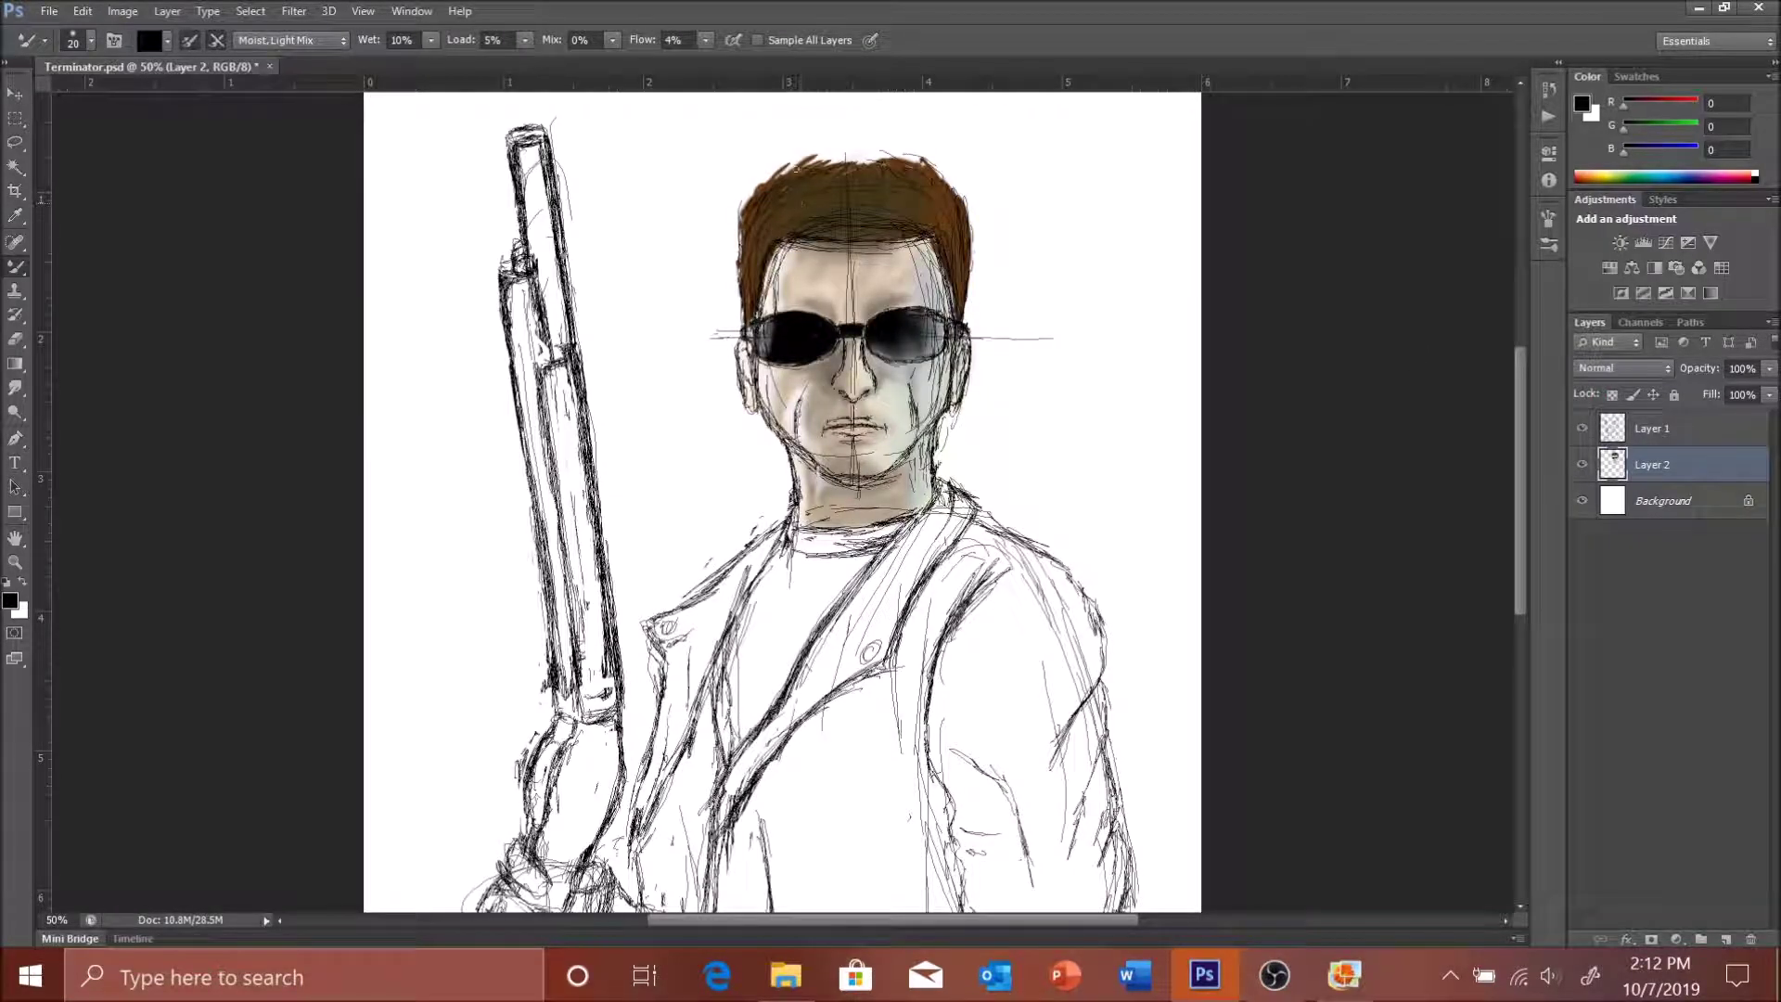
key("bracketleft")
key("bracketleft")
left_click(1581, 428)
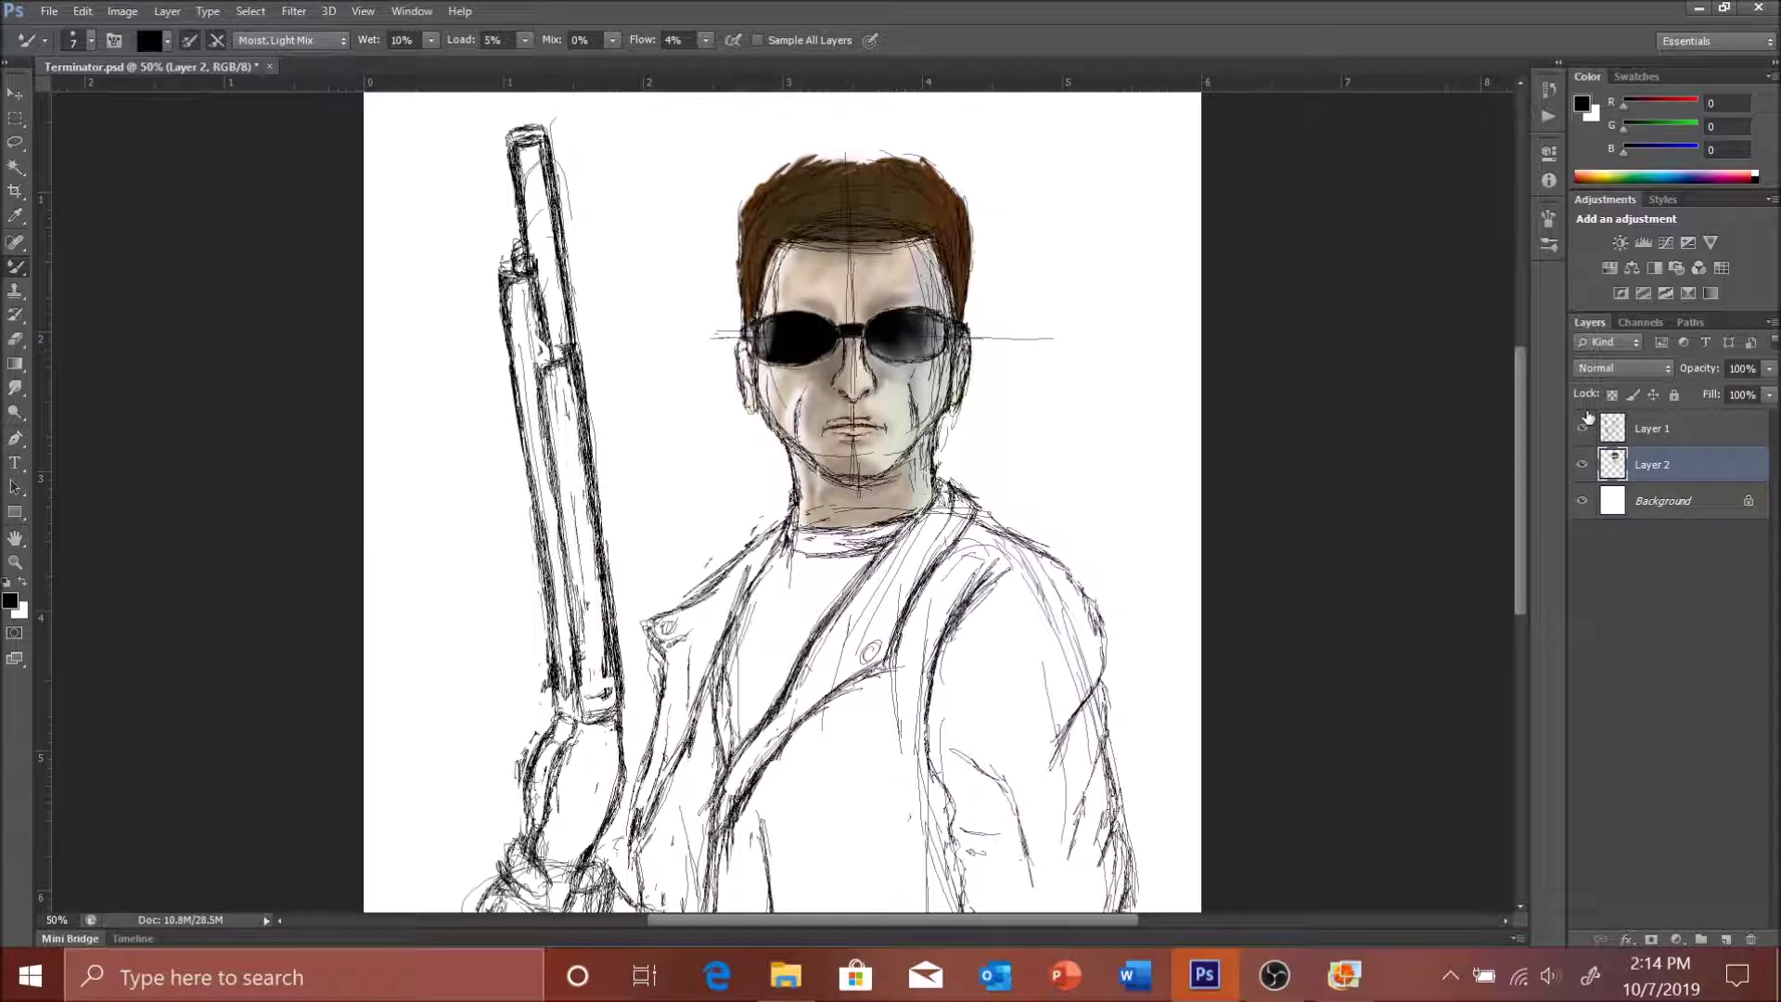
- Lighten the right side of the hair and face with light blue strokes
left_click(1582, 103)
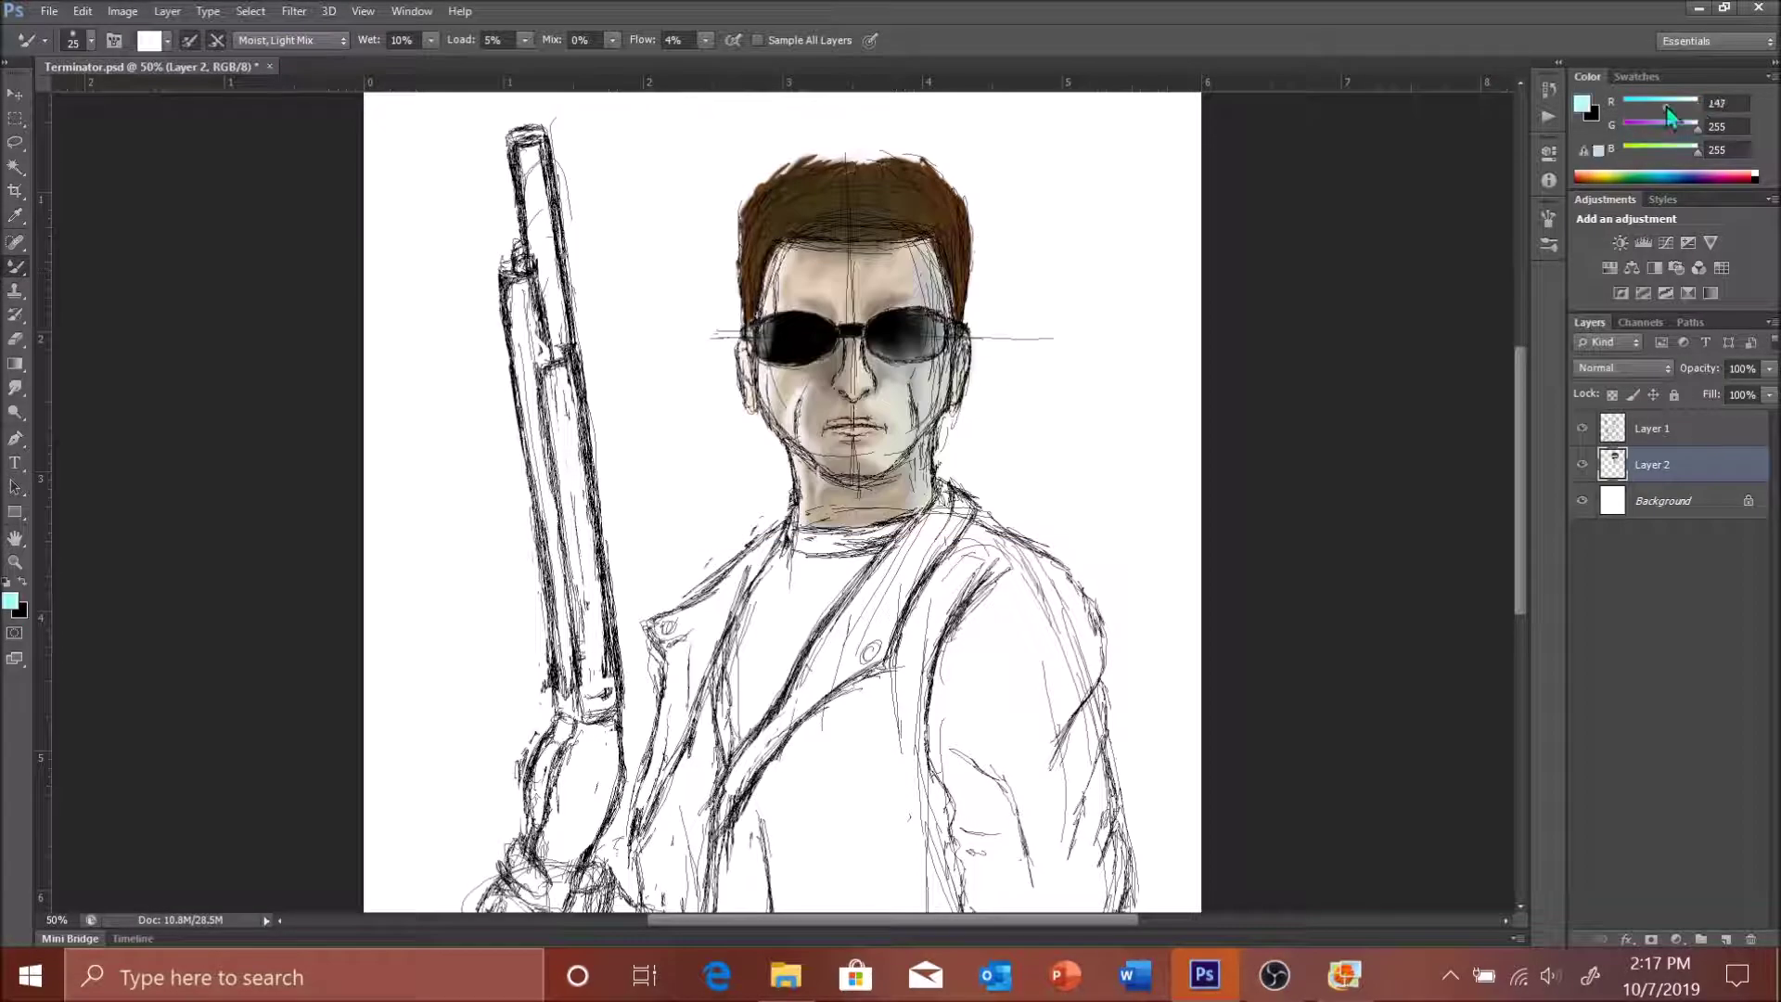
left_click(1057, 250)
left_click_drag(954, 297, 918, 176)
left_click(1582, 428)
left_click_drag(954, 249, 918, 175)
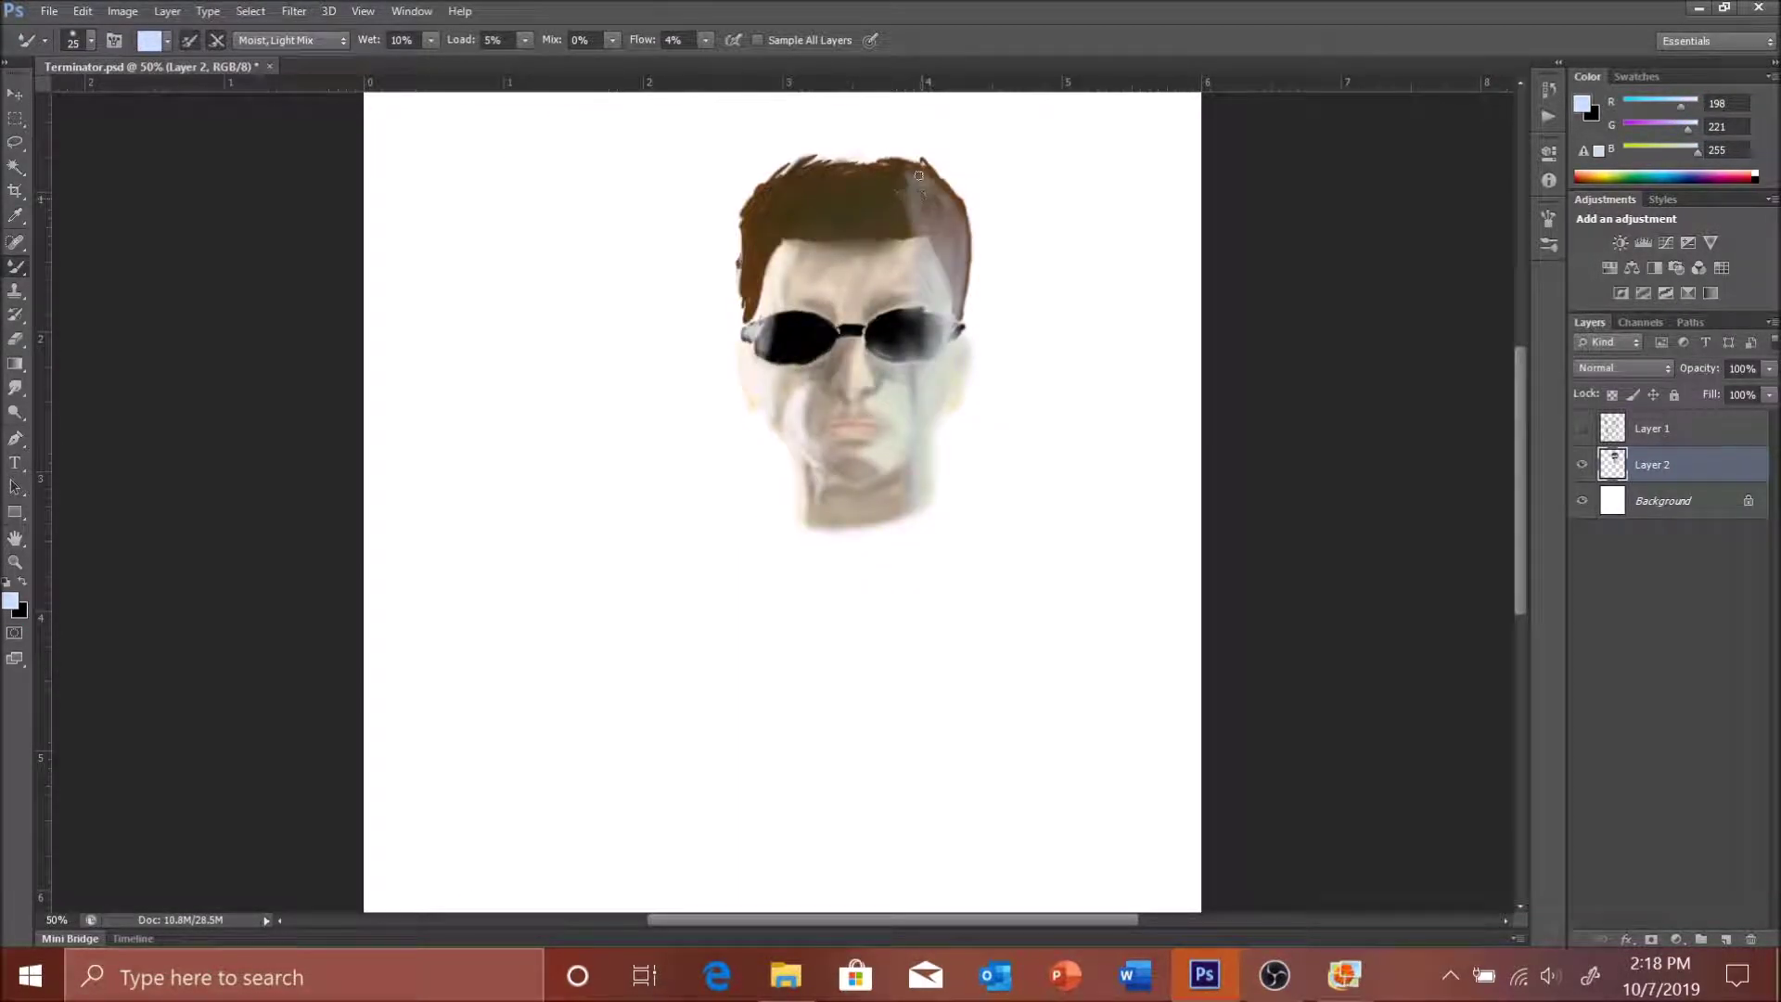
left_click_drag(968, 268, 933, 177)
left_click(1582, 428)
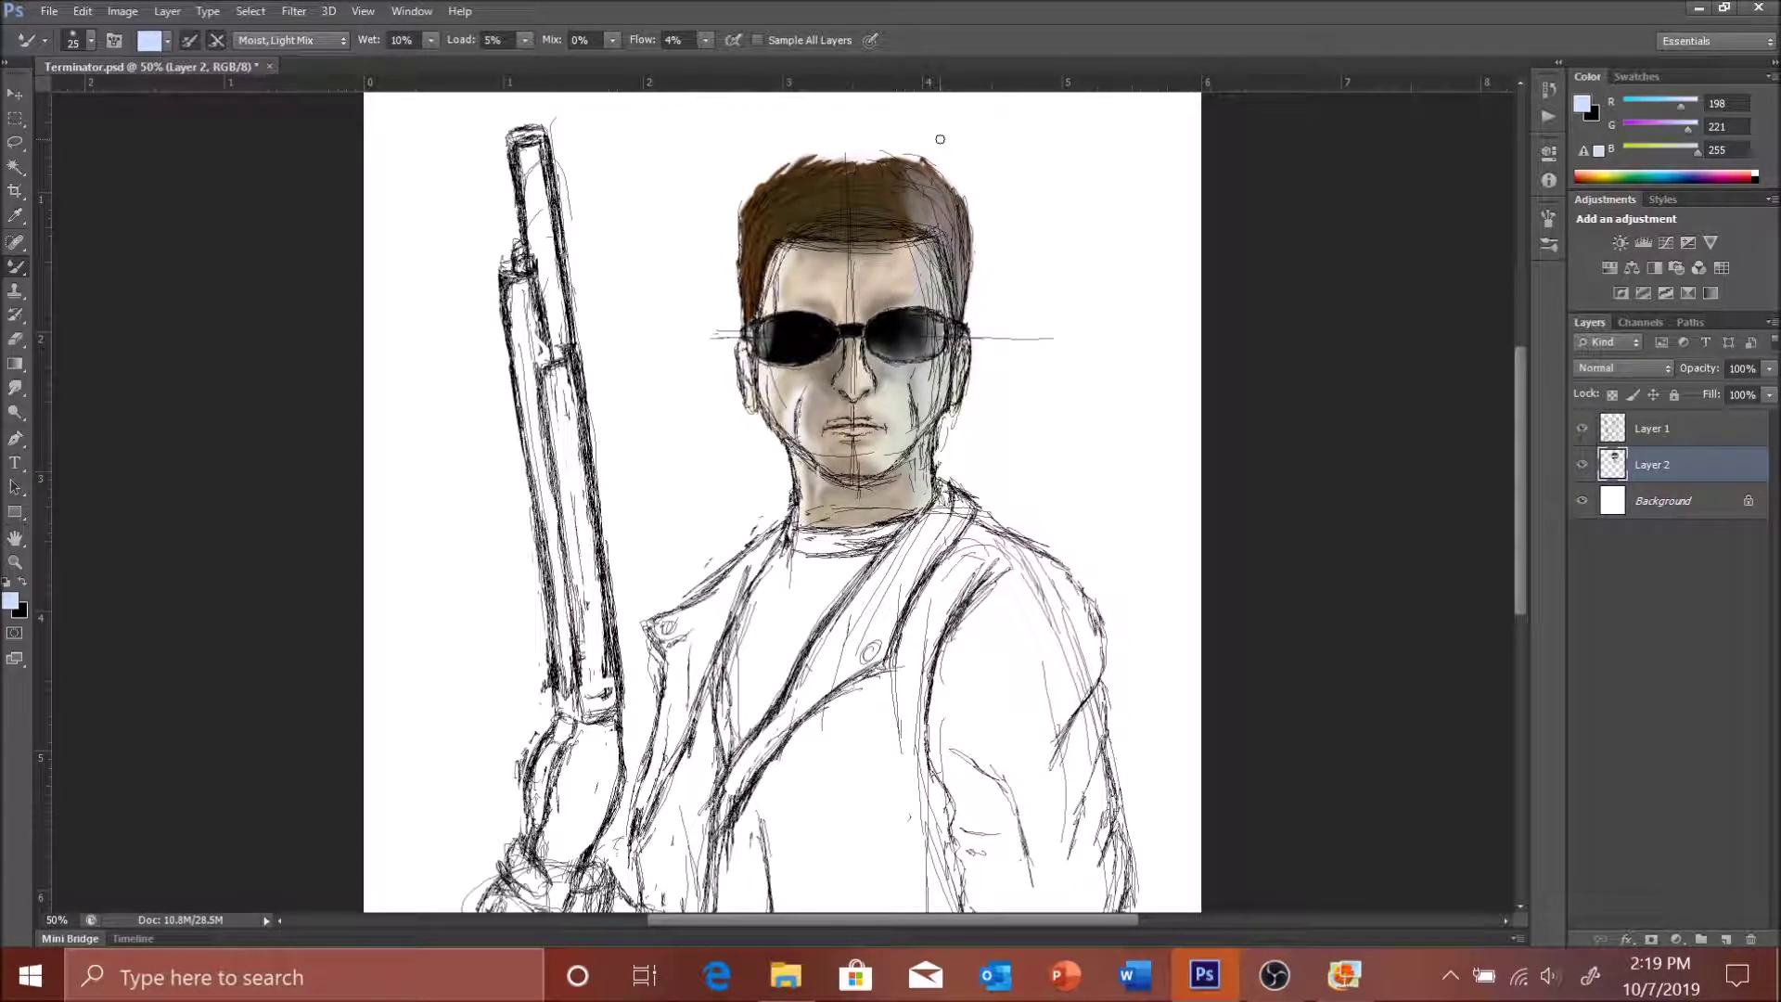
- Lighten the left side of the hair with a smaller white brush
key("d")
key("x")
key("bracketleft")
key("bracketleft")
key("bracketleft")
left_click_drag(748, 320, 756, 213)
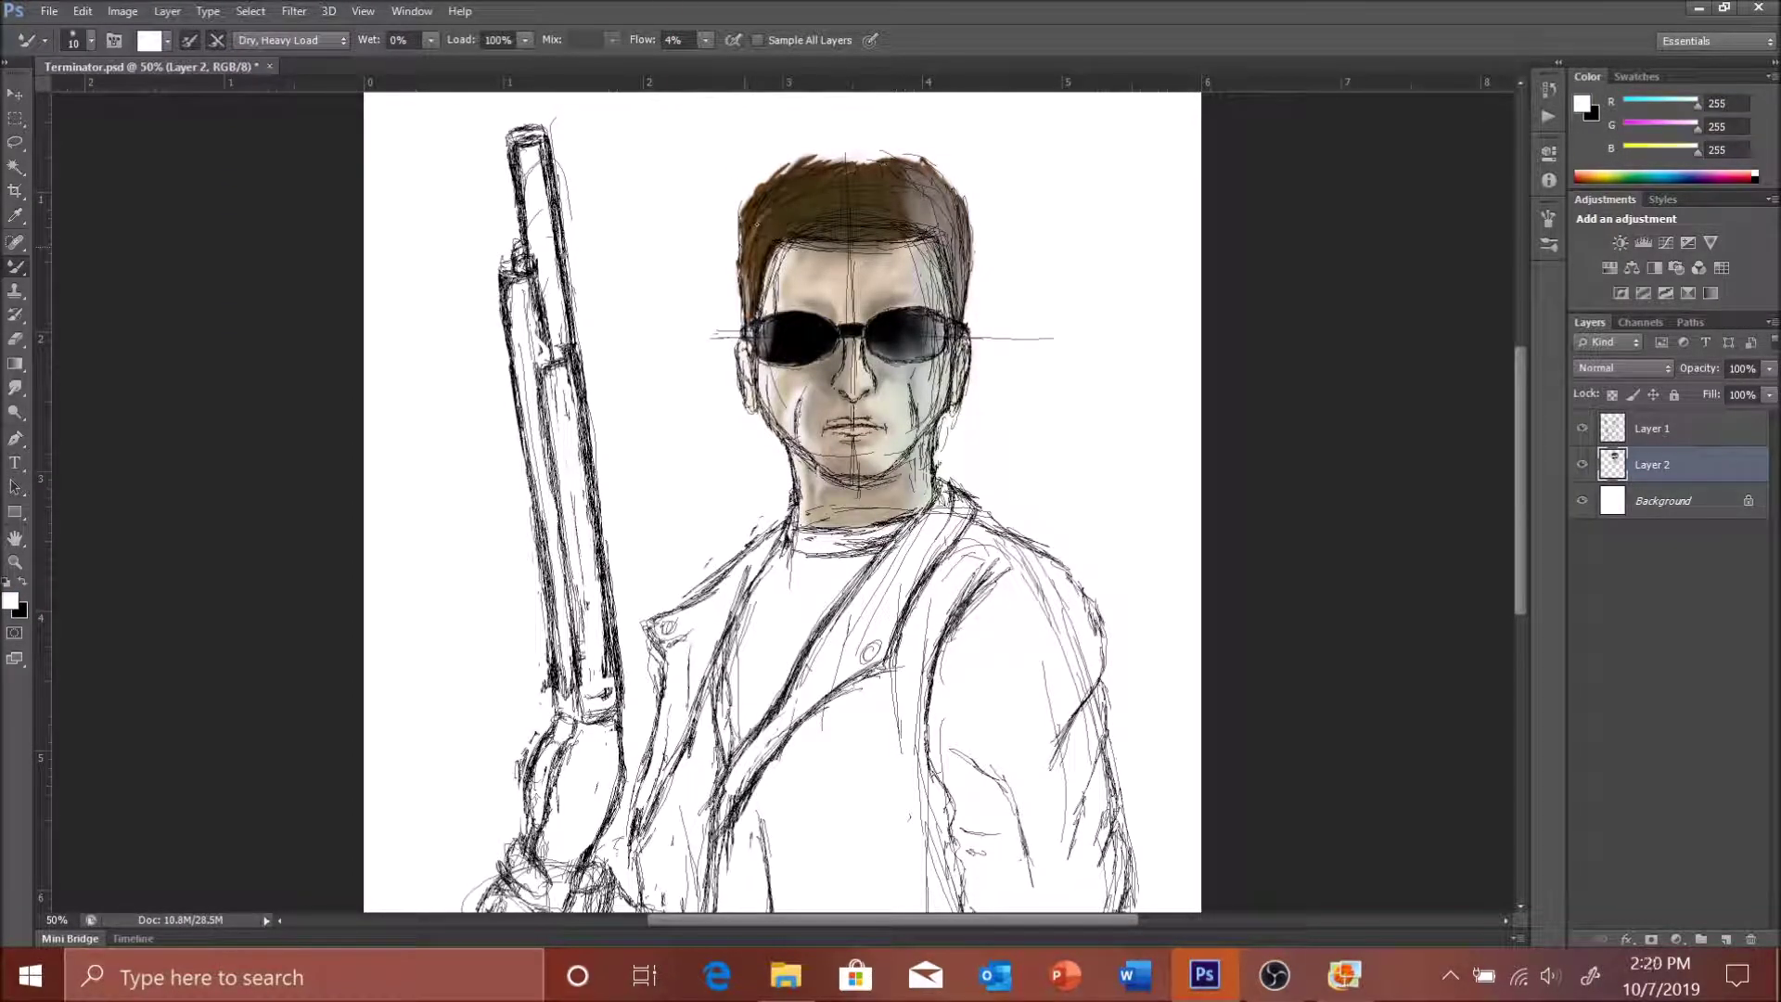
left_click_drag(756, 288, 771, 222)
left_click_drag(779, 316, 761, 213)
left_click_drag(770, 283, 756, 185)
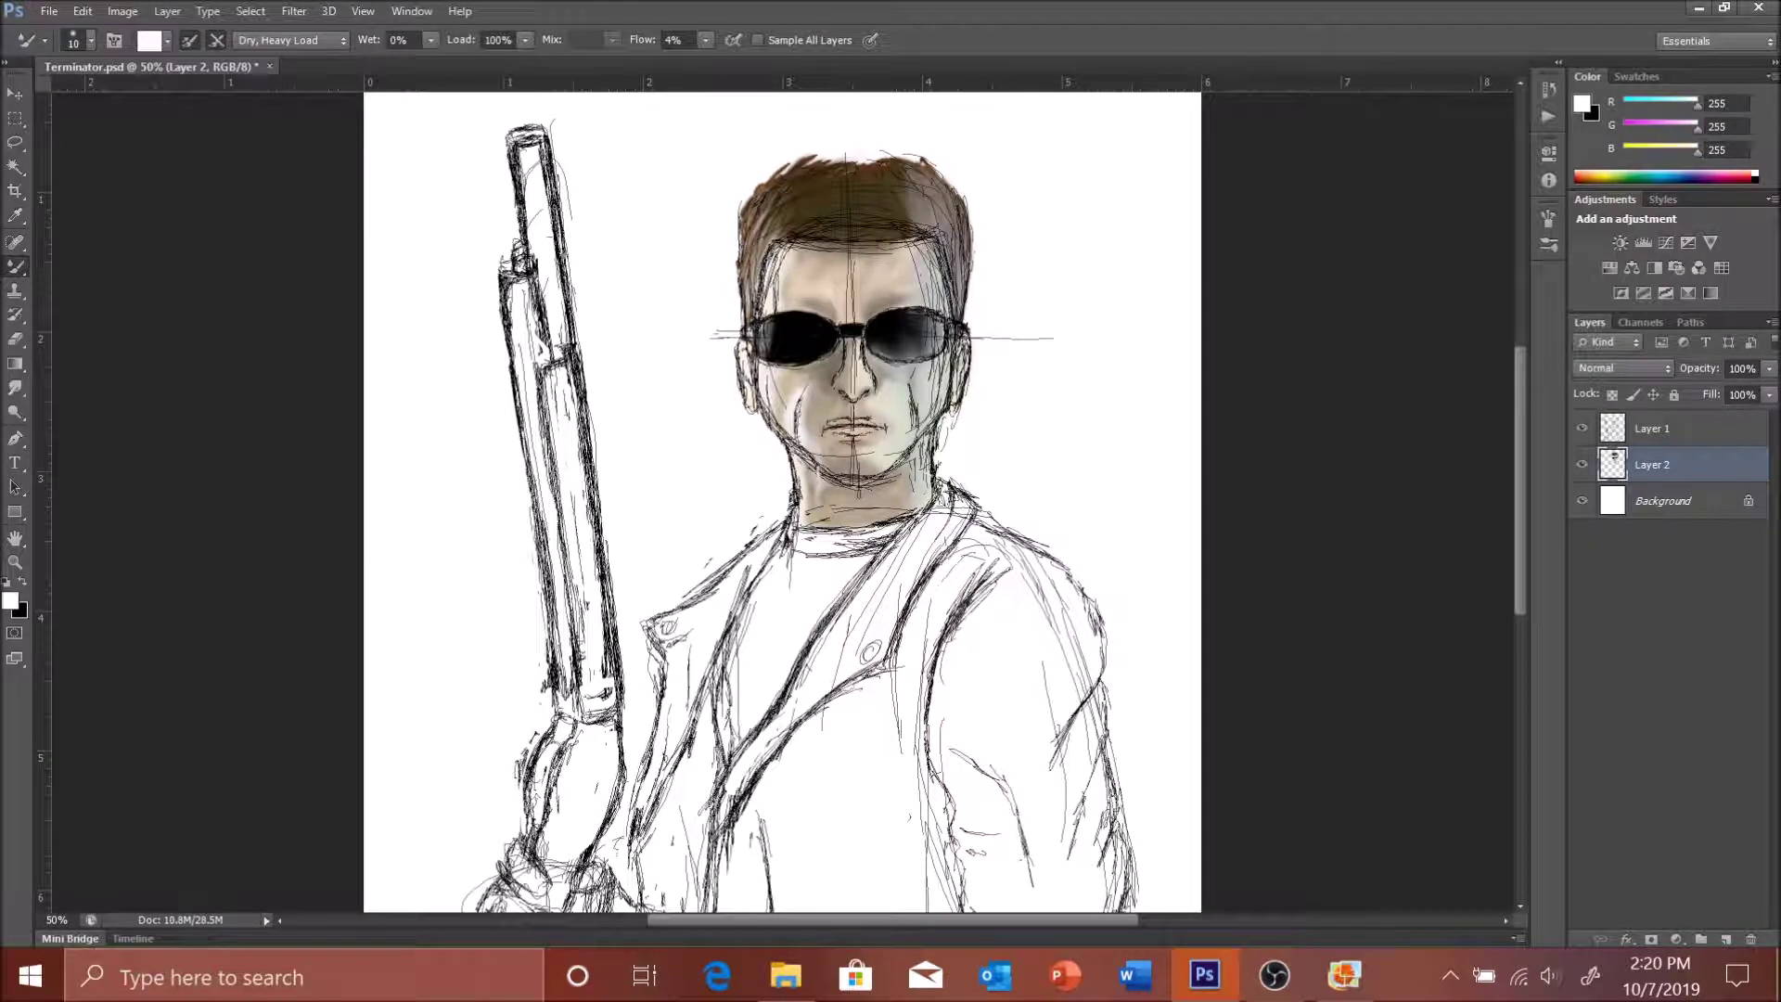
left_click(1582, 428)
- Blend the mouth and chin with the Moist, Light Mix preset, then bring the sketch lines back
key("x")
left_click(290, 40)
left_click(269, 191)
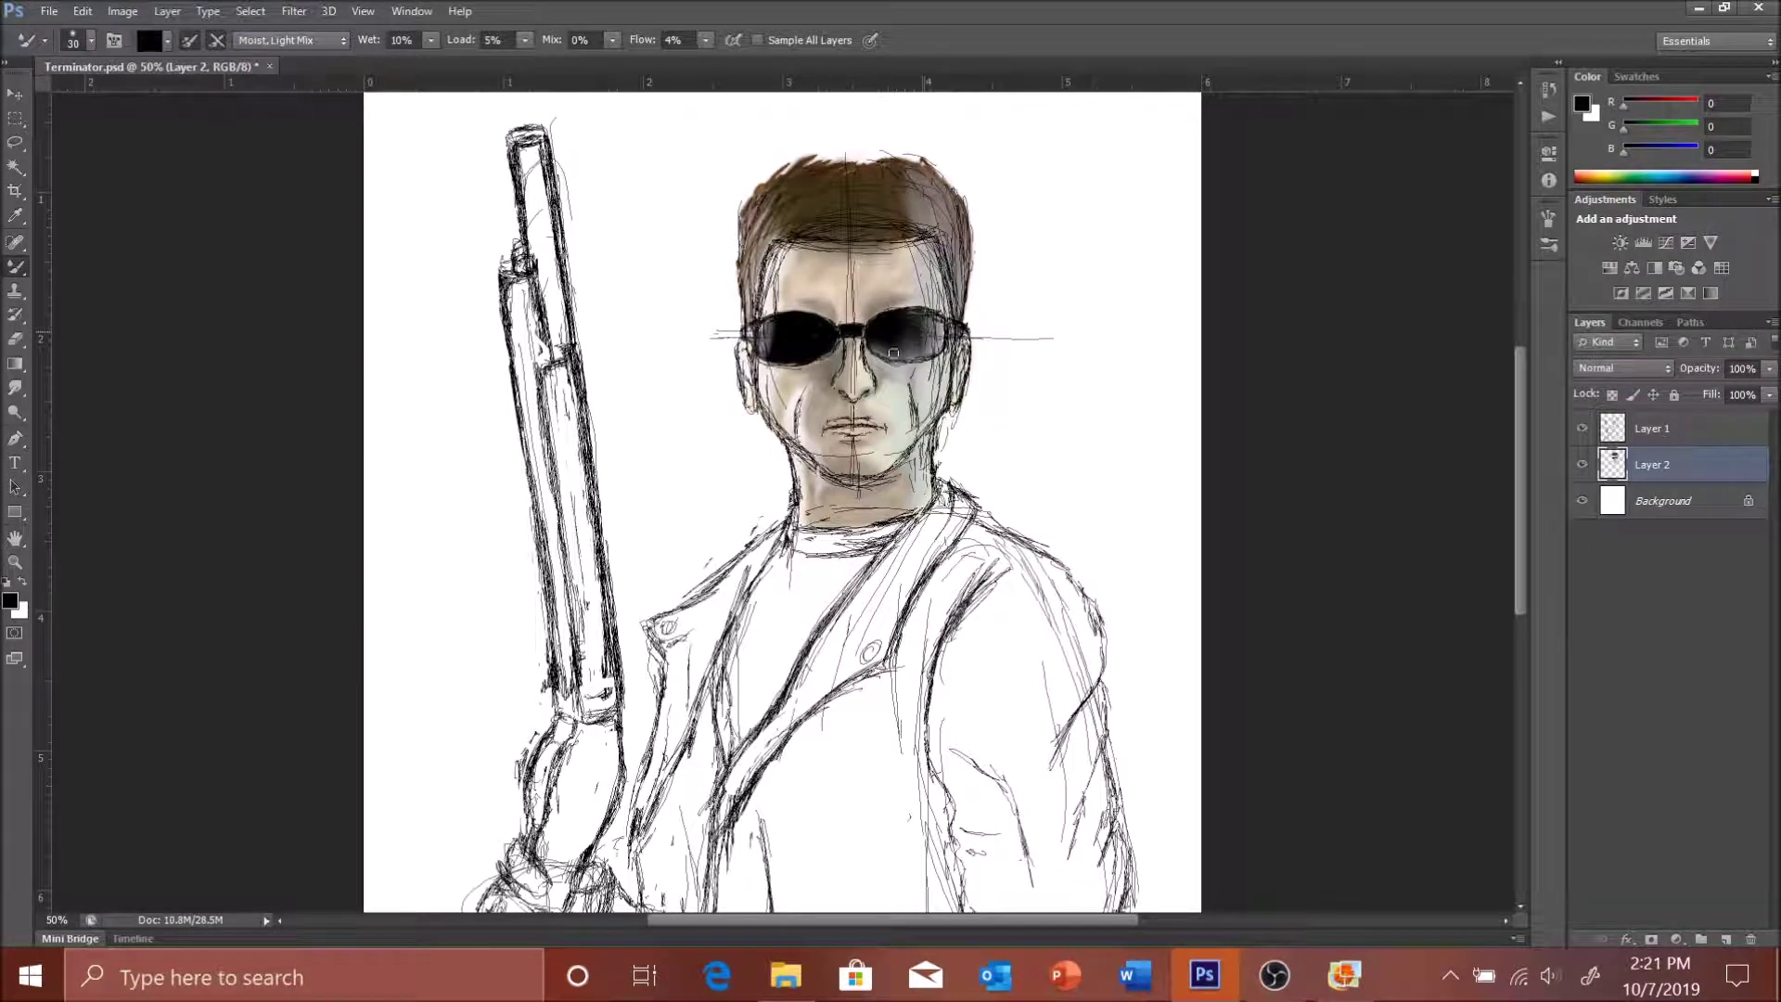
key("bracketright")
key("bracketright")
left_click(1582, 428)
left_click(1582, 428)
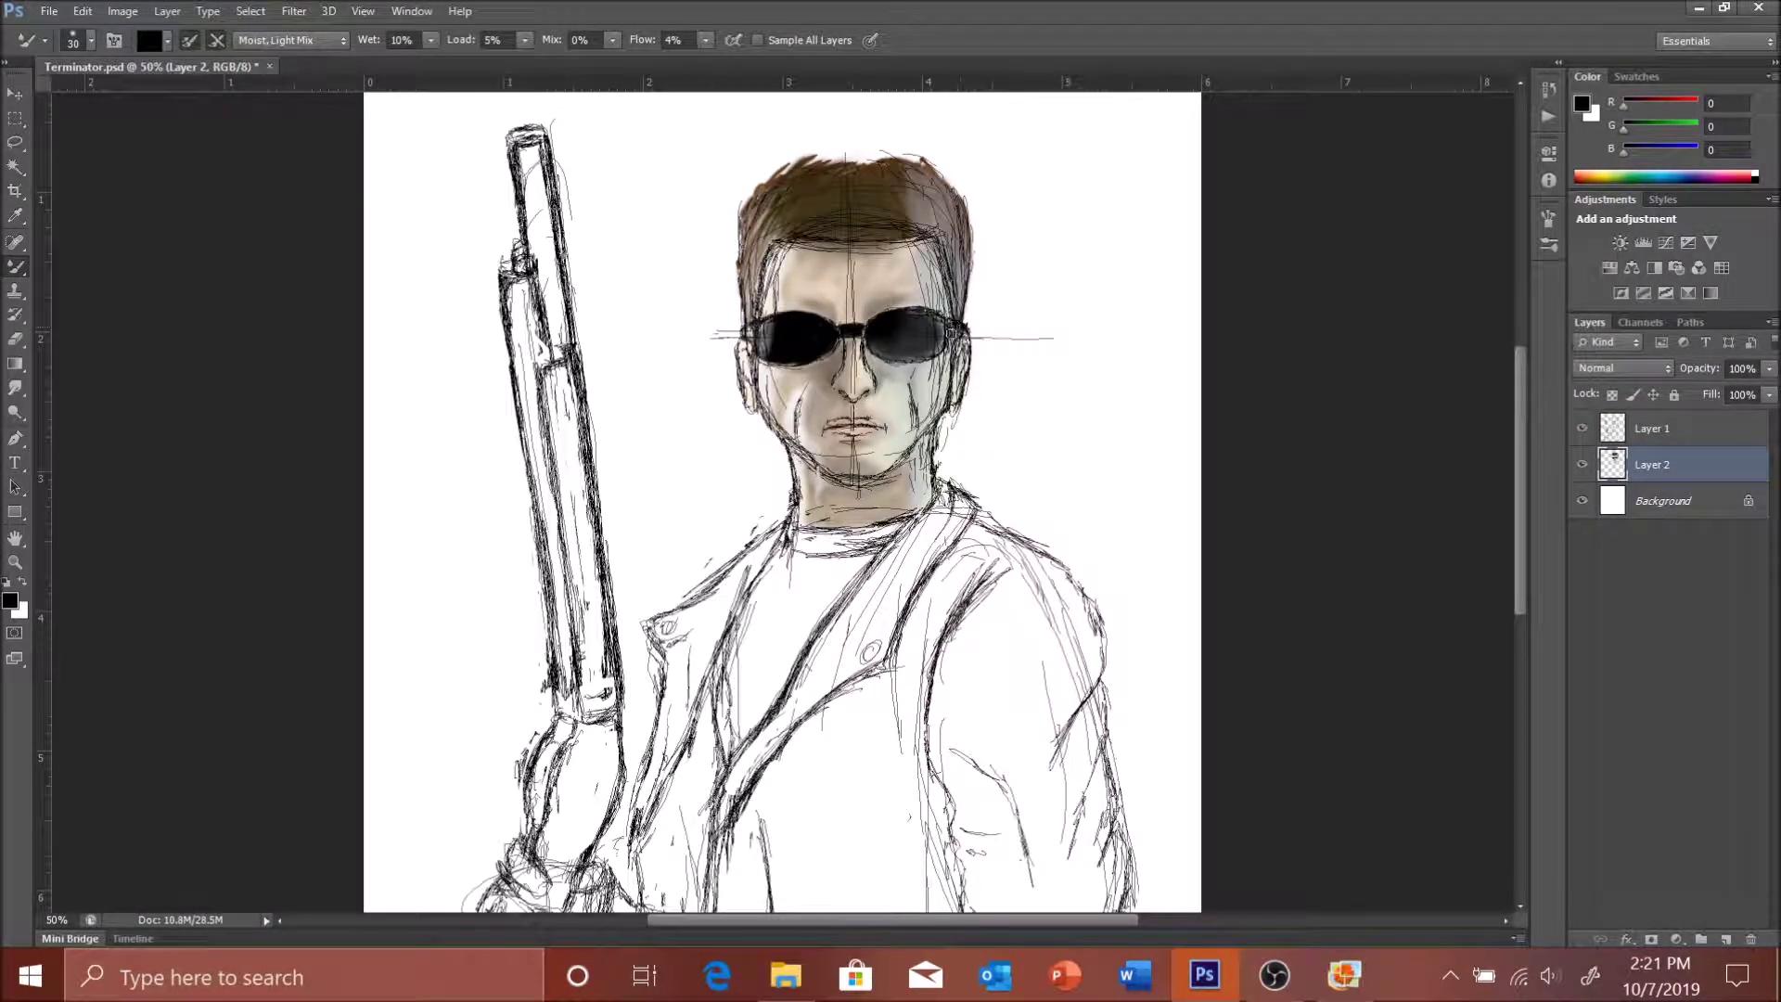
left_click_drag(836, 419, 884, 467)
left_click(1582, 428)
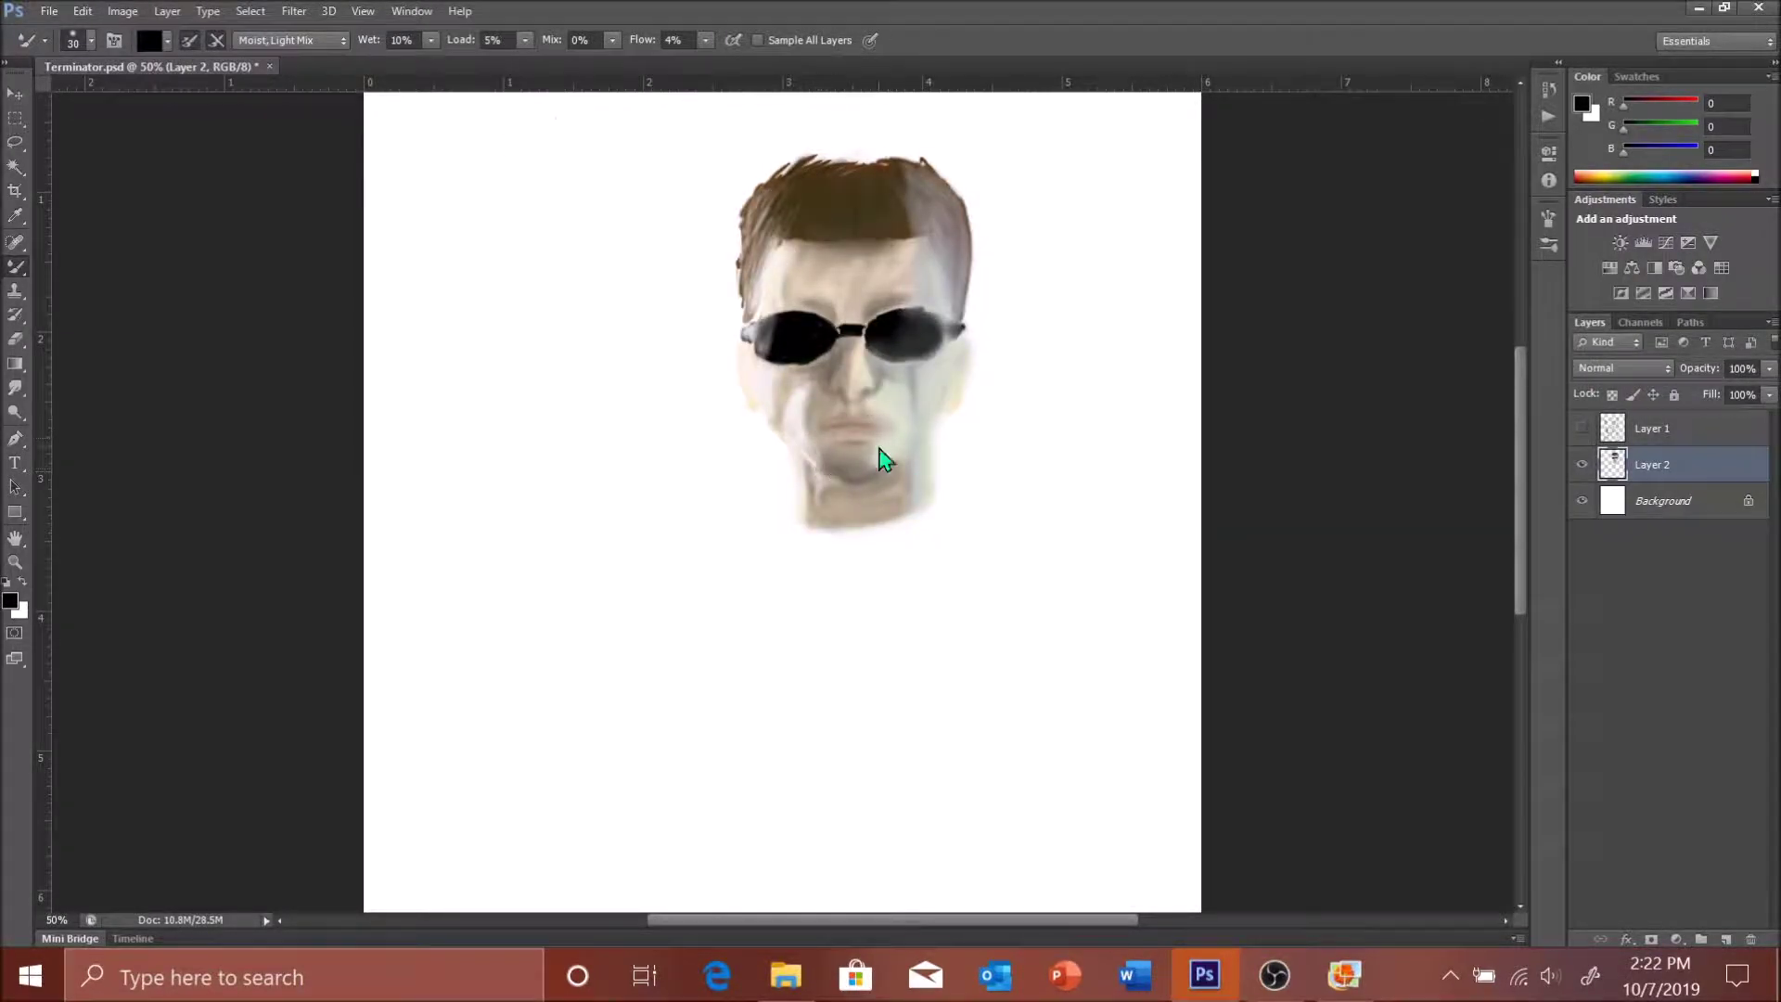
left_click(1582, 428)
key("bracketleft")
left_click(1582, 430)
left_click(1582, 430)
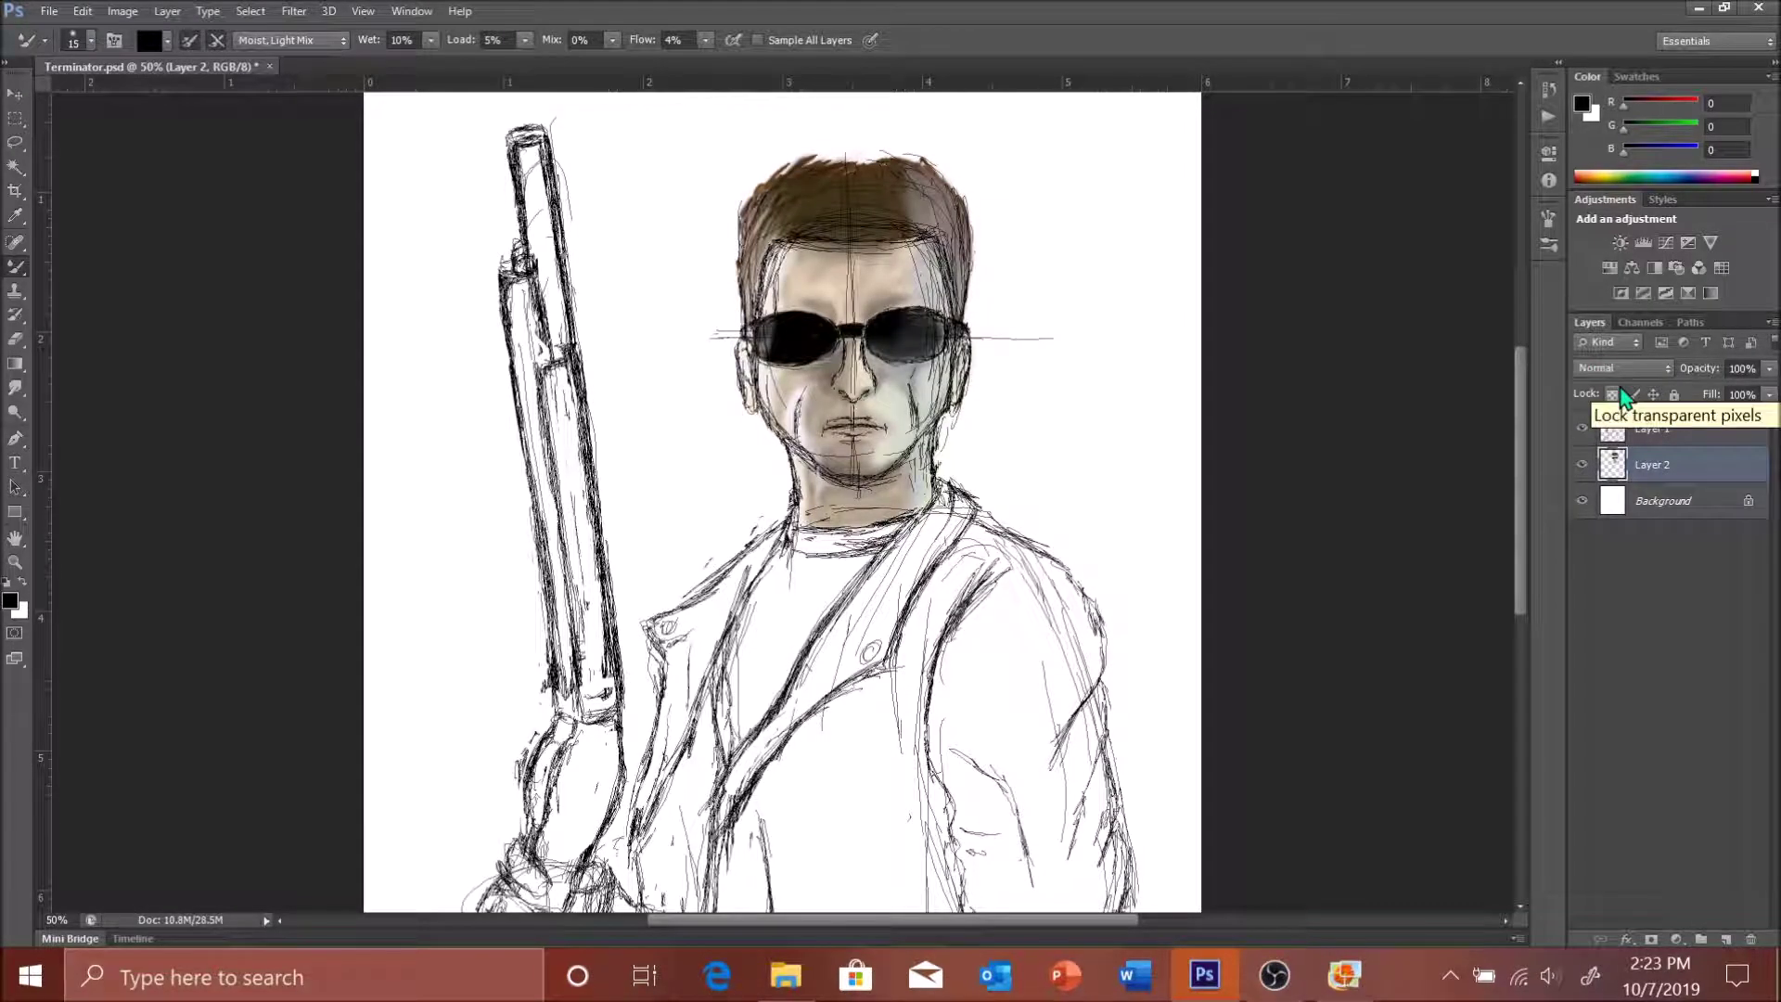
- Paint the V-neck T-shirt black with the regular Brush Tool
right_click(15, 267)
left_click(47, 266)
mouse_move(780, 557)
left_mouse_down()
mouse_move(729, 743)
mouse_move(872, 556)
mouse_move(737, 733)
mouse_move(817, 547)
left_mouse_up()
key("d")
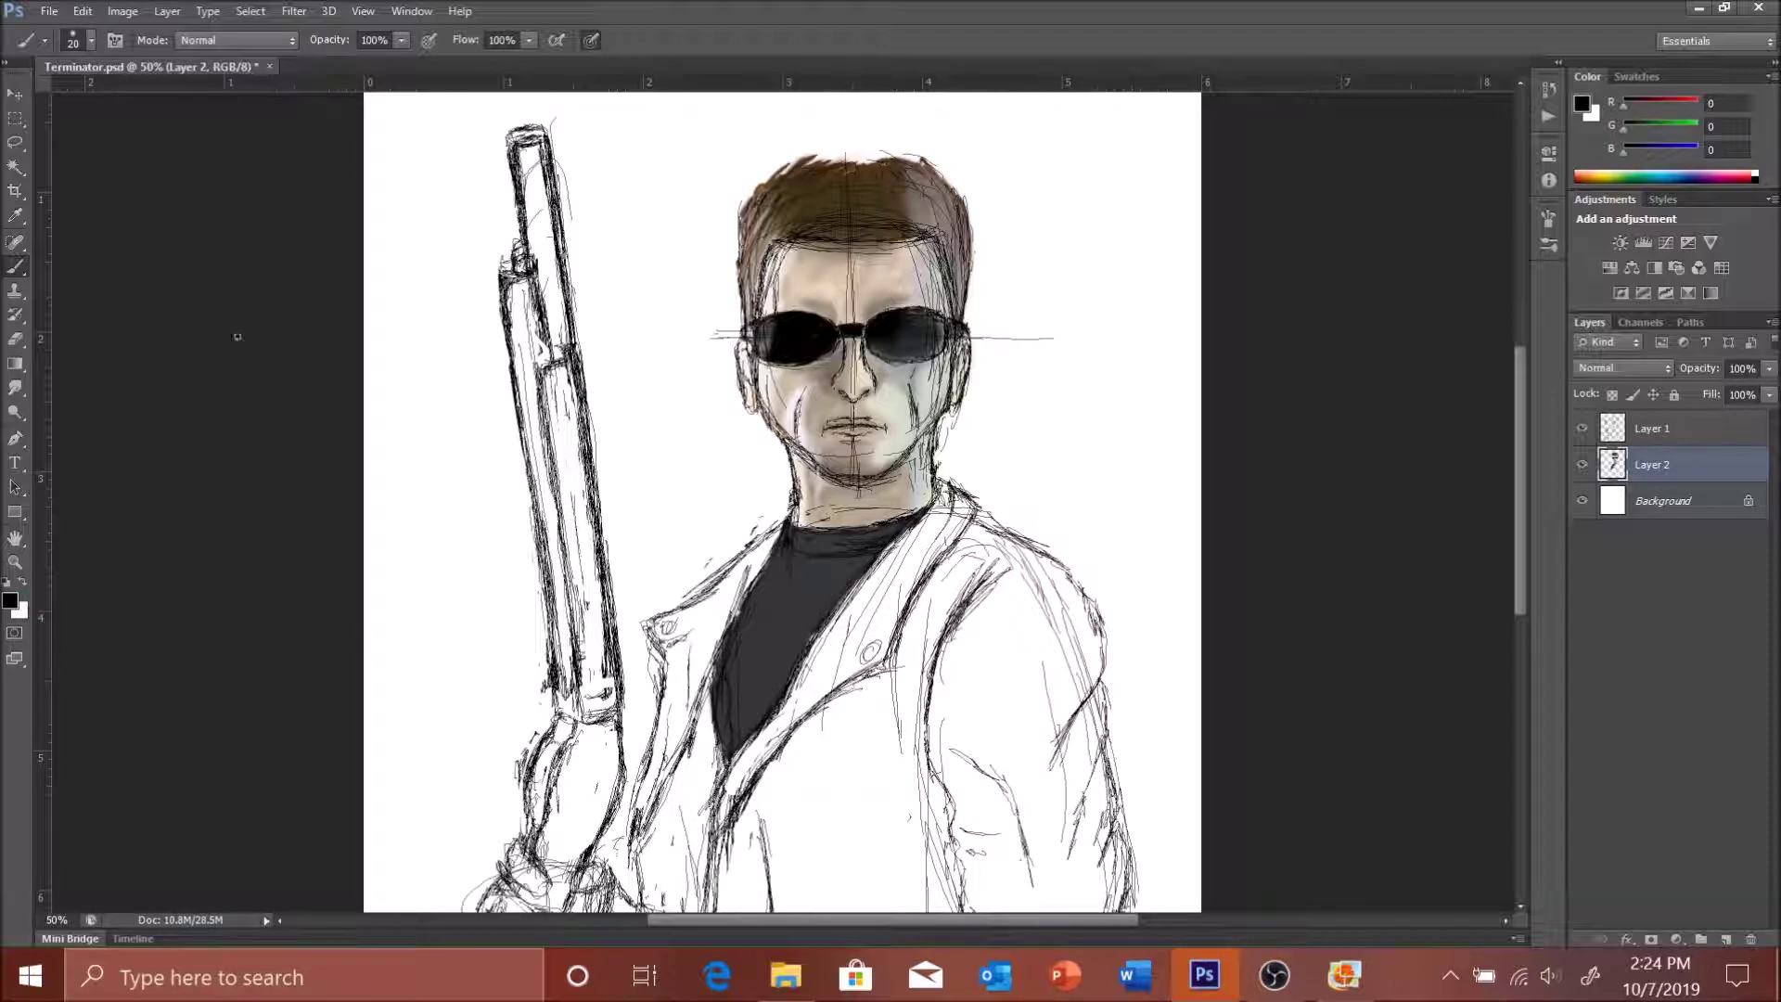
key("bracketleft")
key("bracketleft")
key("bracketleft")
left_click(1582, 428)
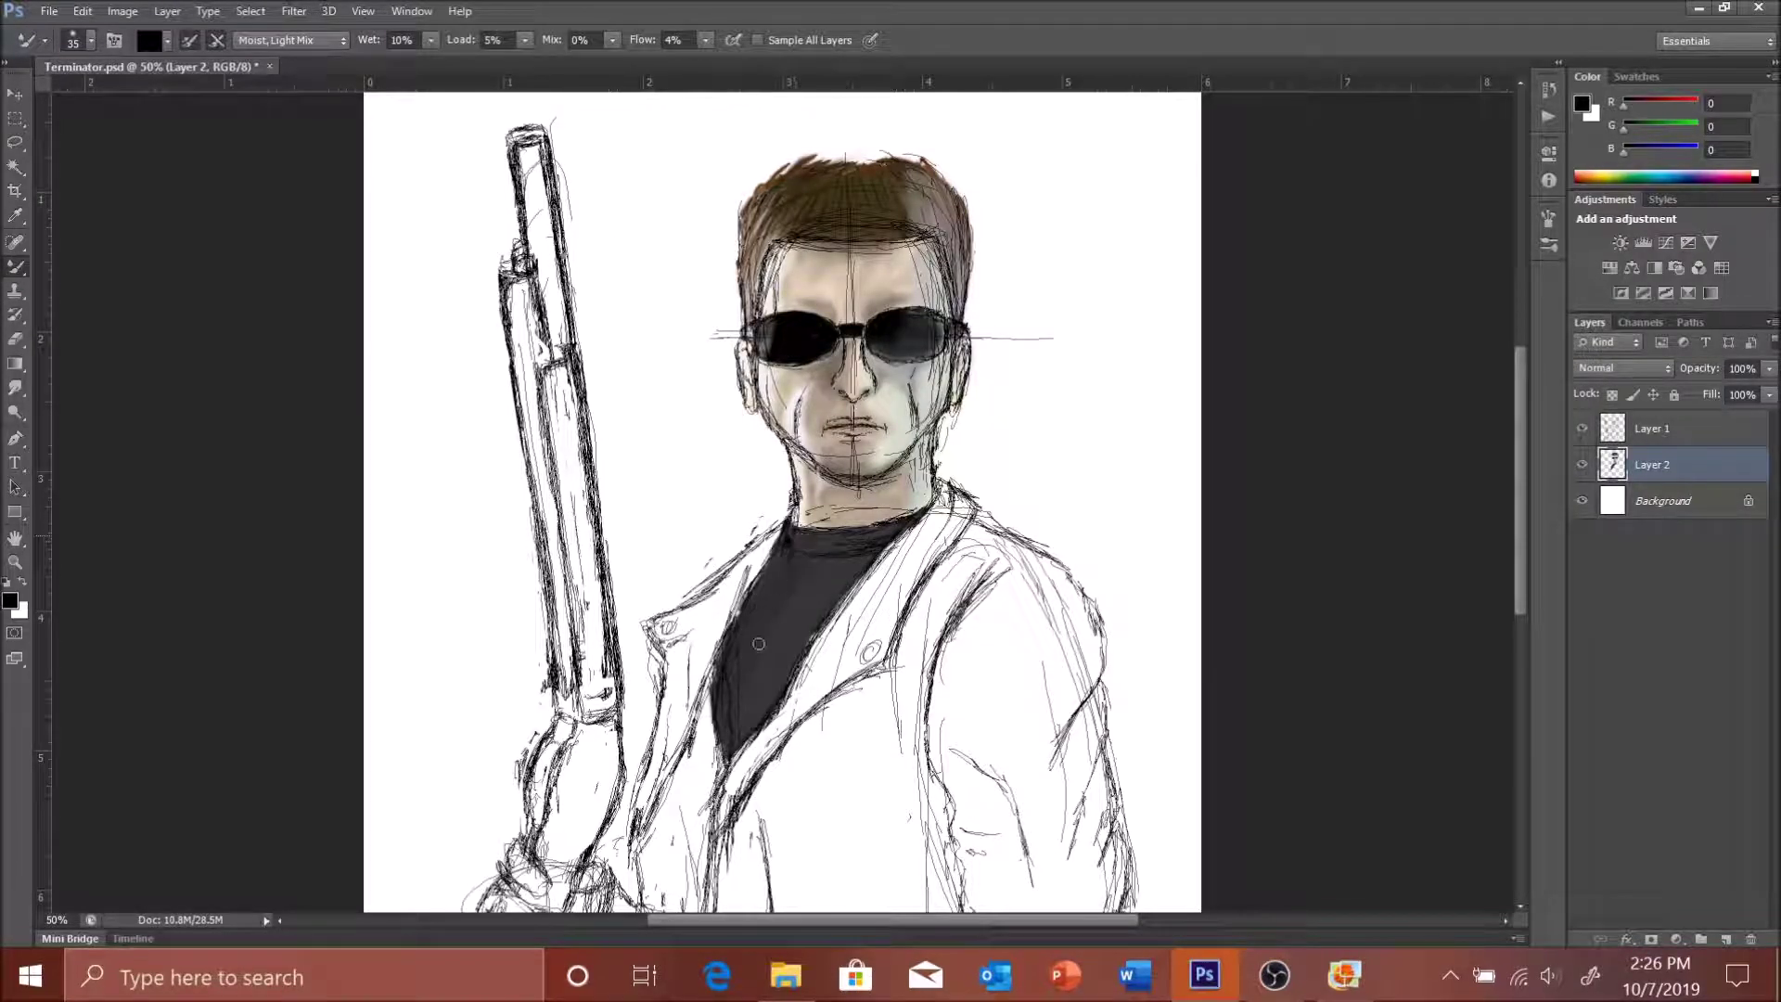
- Add soft white highlights to the black shirt using the Dry, Light Load mixer preset
key("shift+0")
left_click(291, 40)
left_click(283, 111)
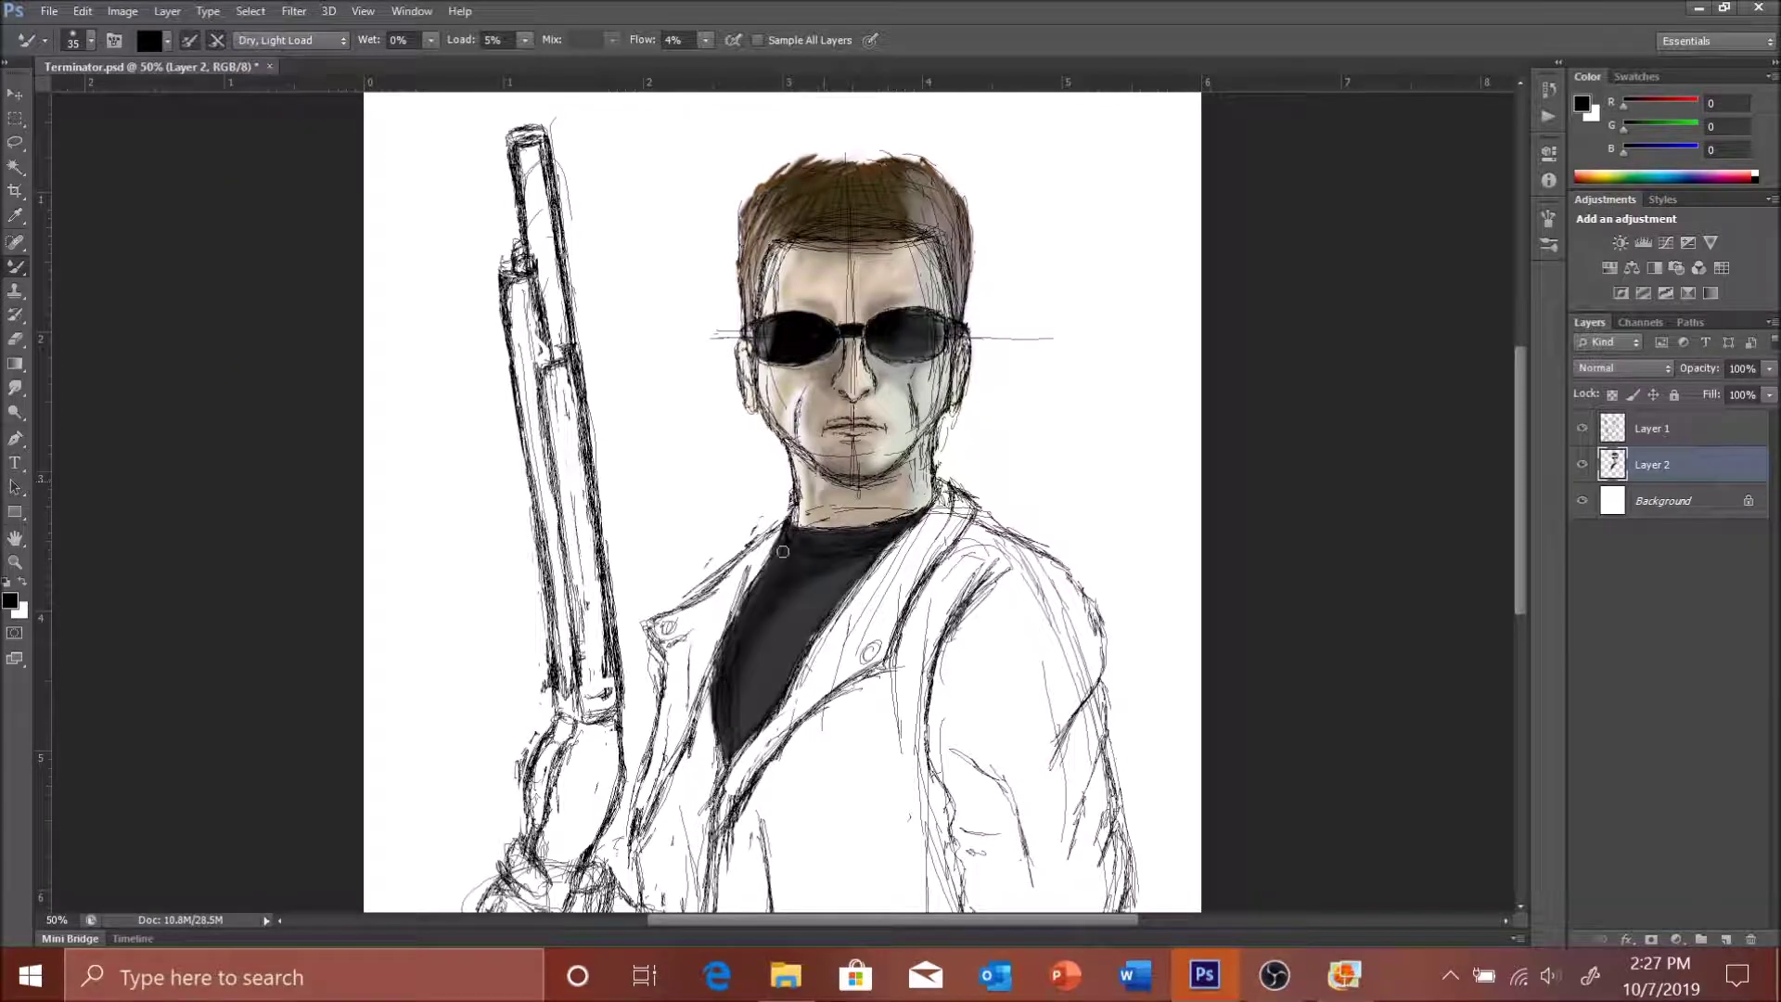
key("x")
key("bracketleft")
key("bracketleft")
left_click_drag(780, 591, 788, 548)
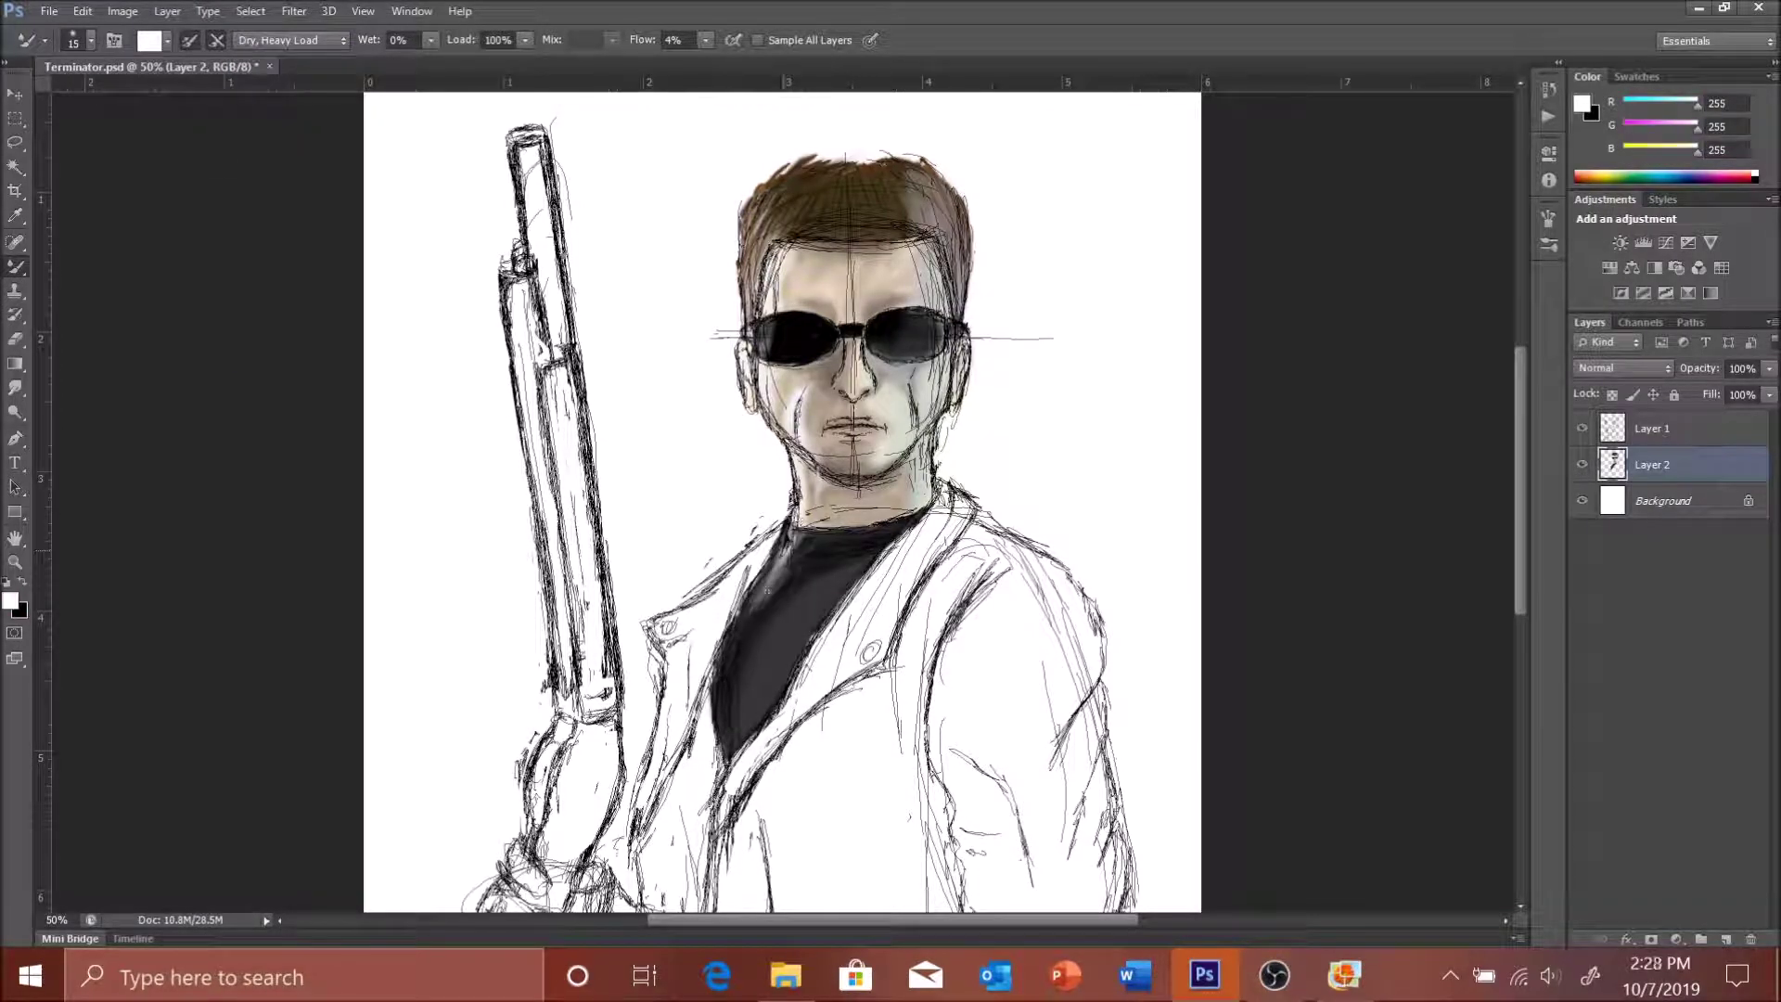
left_click_drag(760, 622, 790, 529)
key("x")
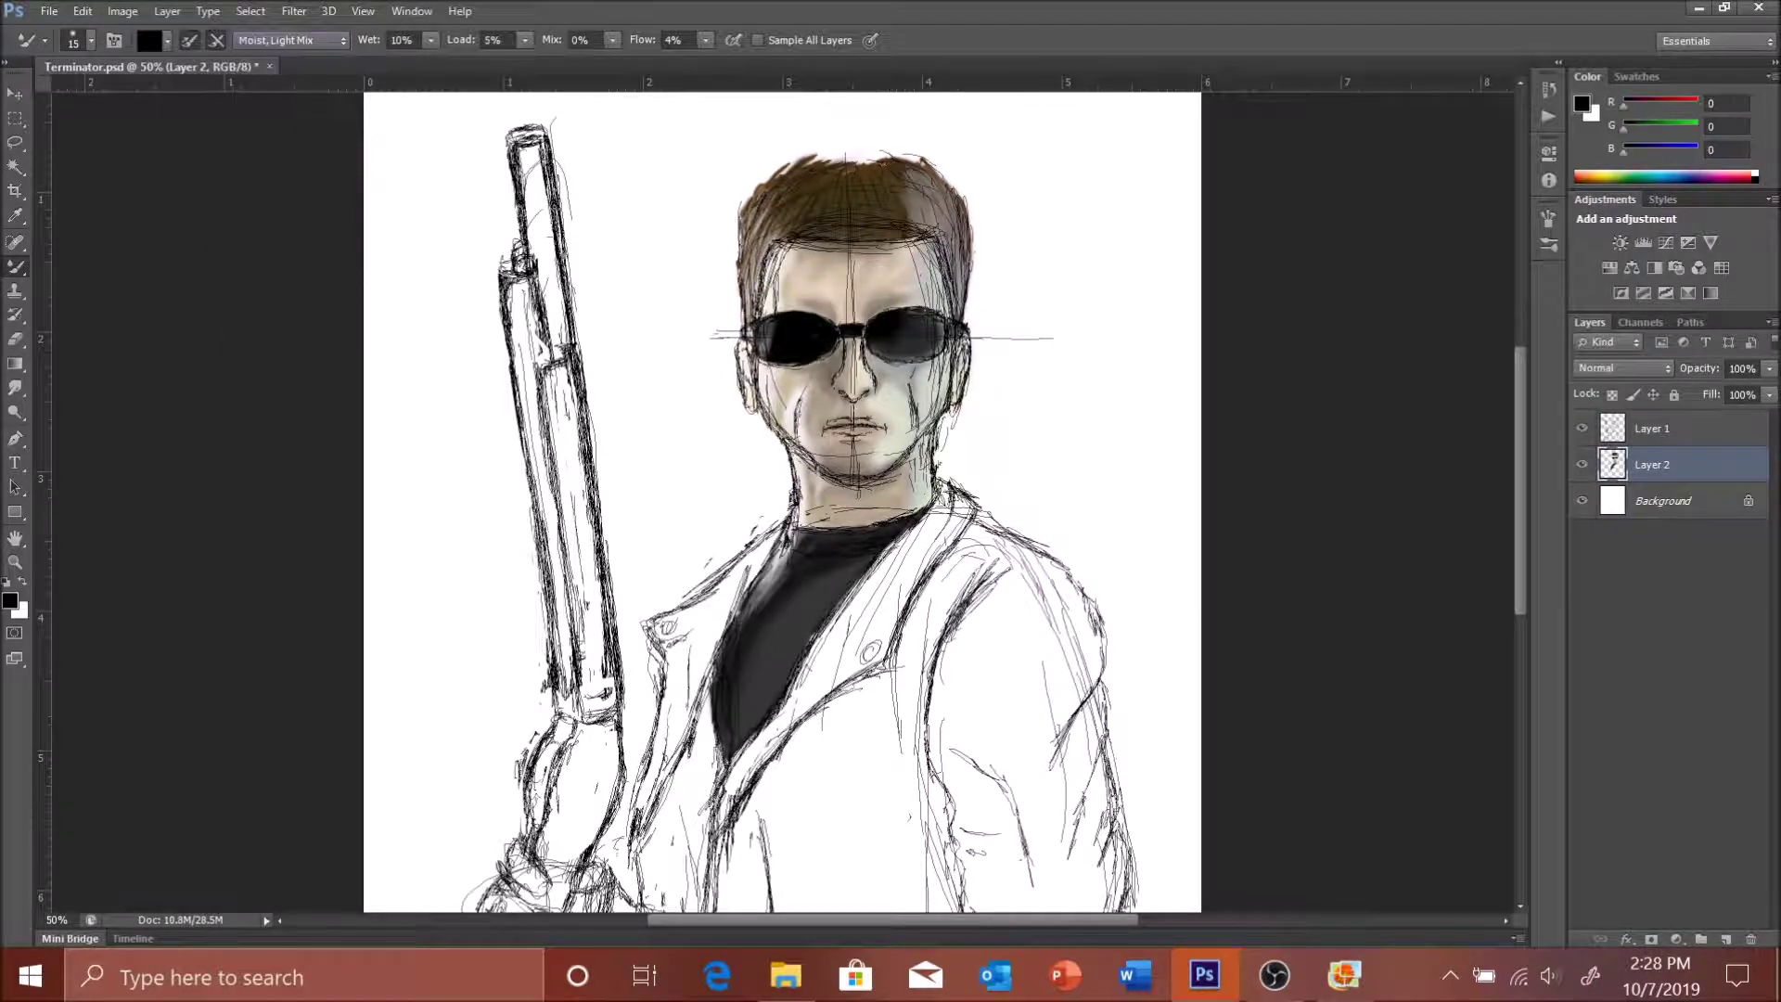
key("bracketleft")
left_click(1582, 427)
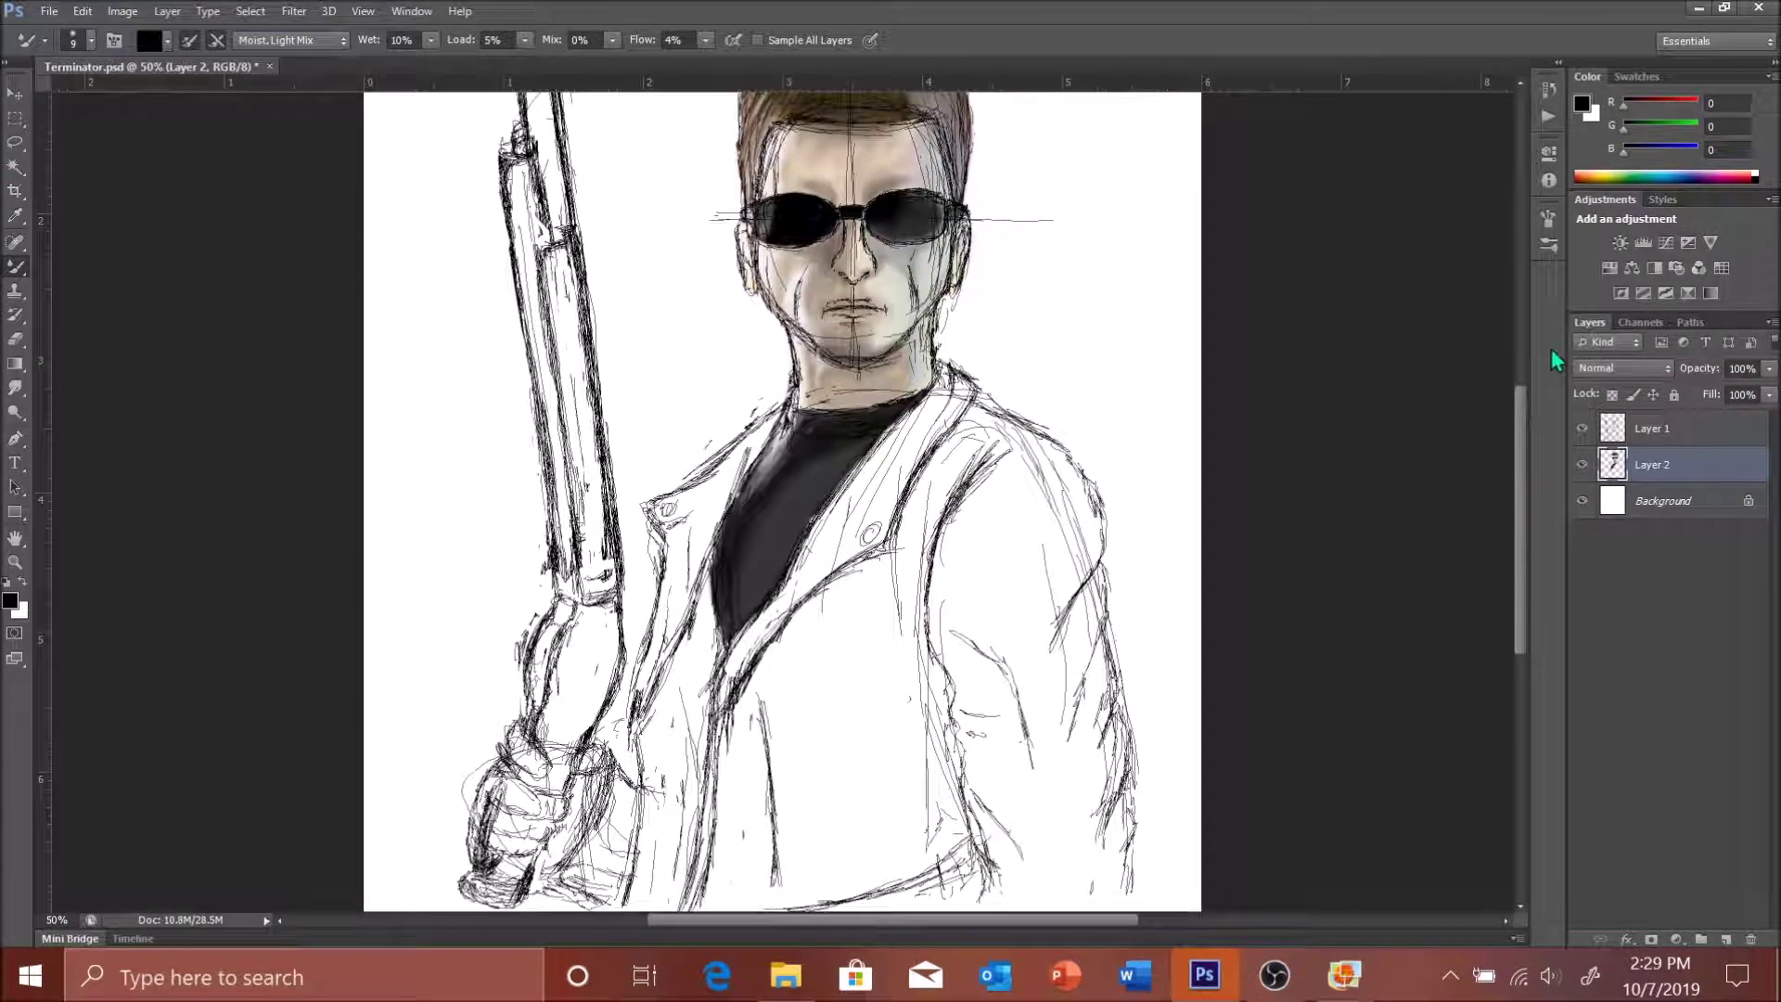
left_click(1638, 76)
left_click(1587, 76)
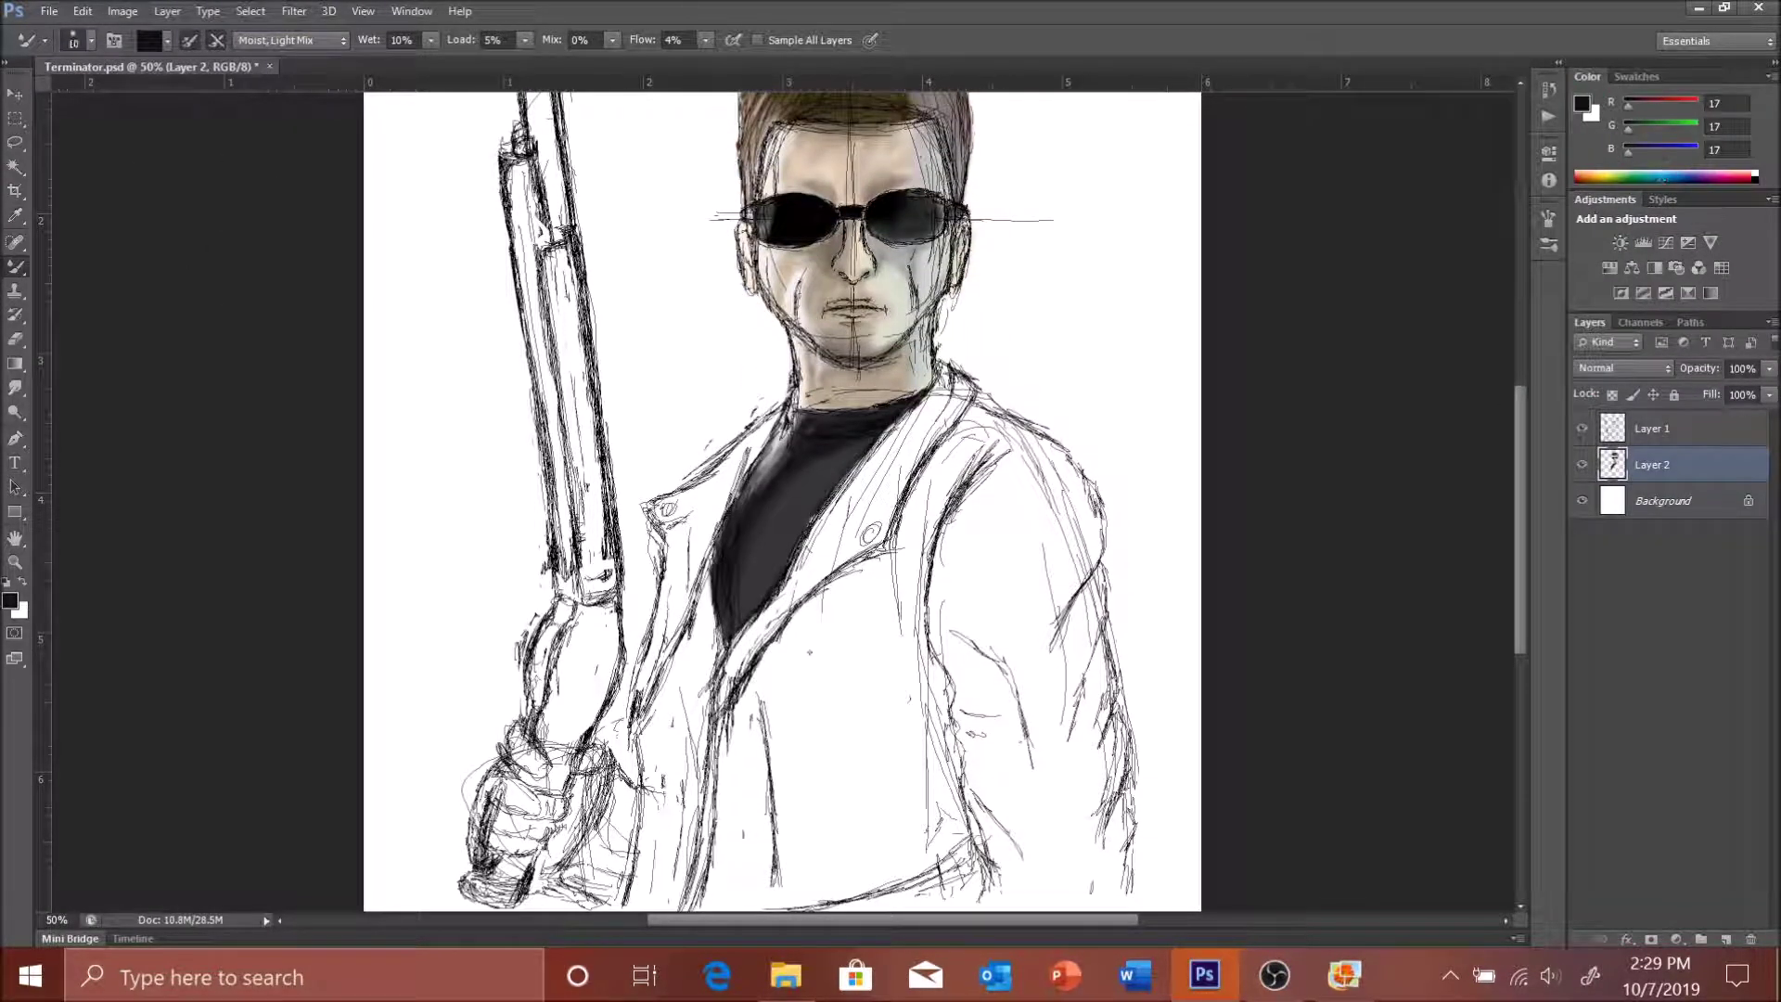
- Give Layer 1 a 1 px light cyan Stroke style, then paint a black lapel edge on Layer 2
right_click(15, 267)
left_click(93, 264)
left_click(1684, 428)
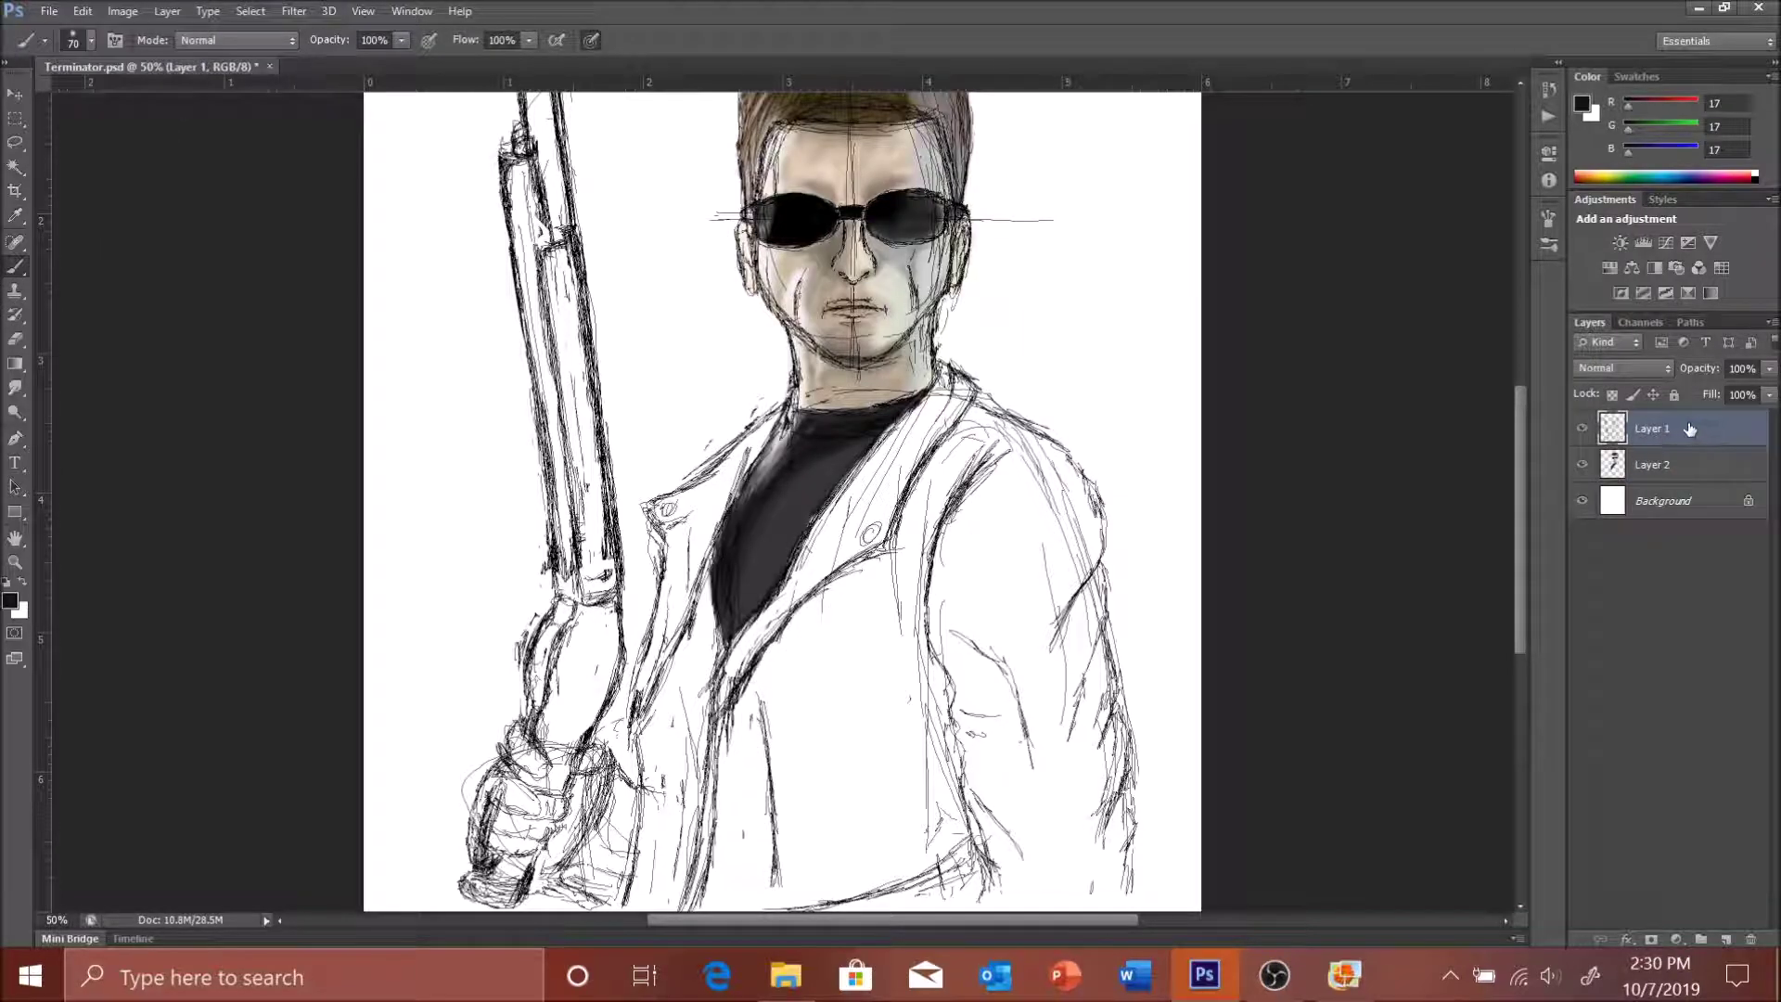
double_click(1684, 429)
left_click(1242, 452)
left_click(907, 398)
left_click(980, 445)
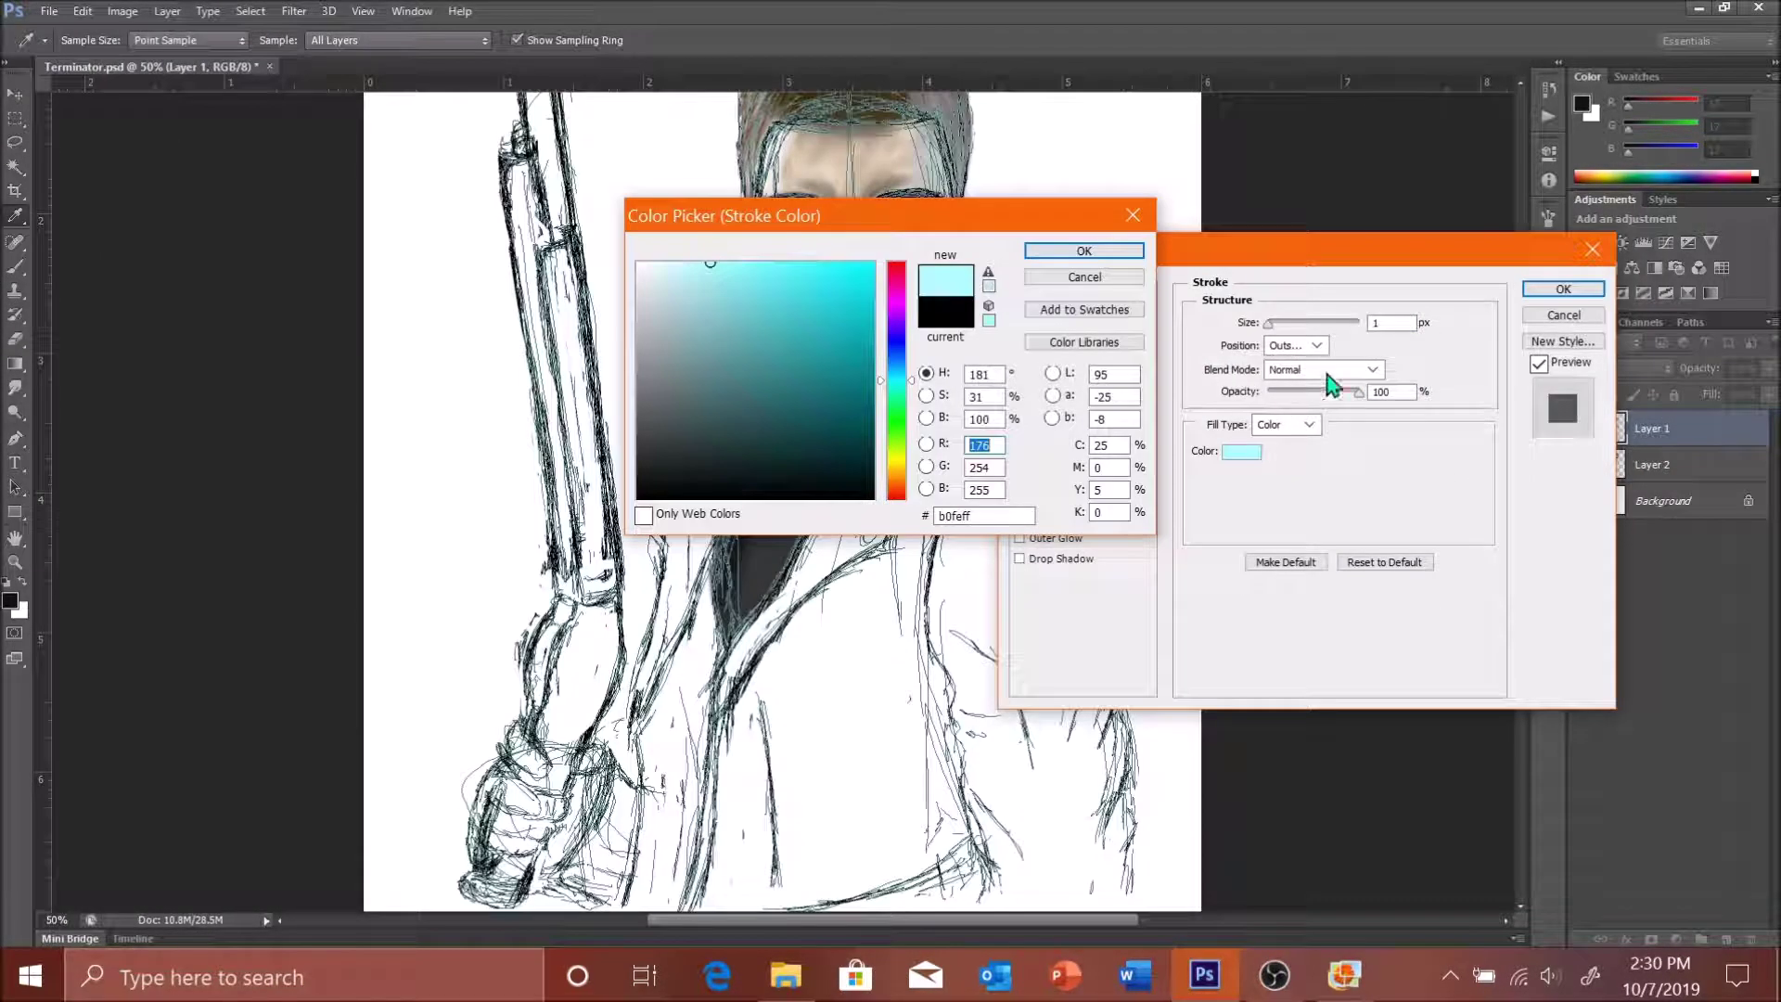
left_click(1042, 158)
left_click(1563, 288)
left_click(1670, 500)
mouse_move(728, 752)
left_mouse_down()
mouse_move(904, 543)
mouse_move(984, 399)
mouse_move(1099, 566)
left_mouse_up()
- Darken the shirt neckline and lapel edge with a smaller black brush
key("bracketleft")
key("bracketleft")
key("bracketleft")
left_click_drag(947, 389, 775, 607)
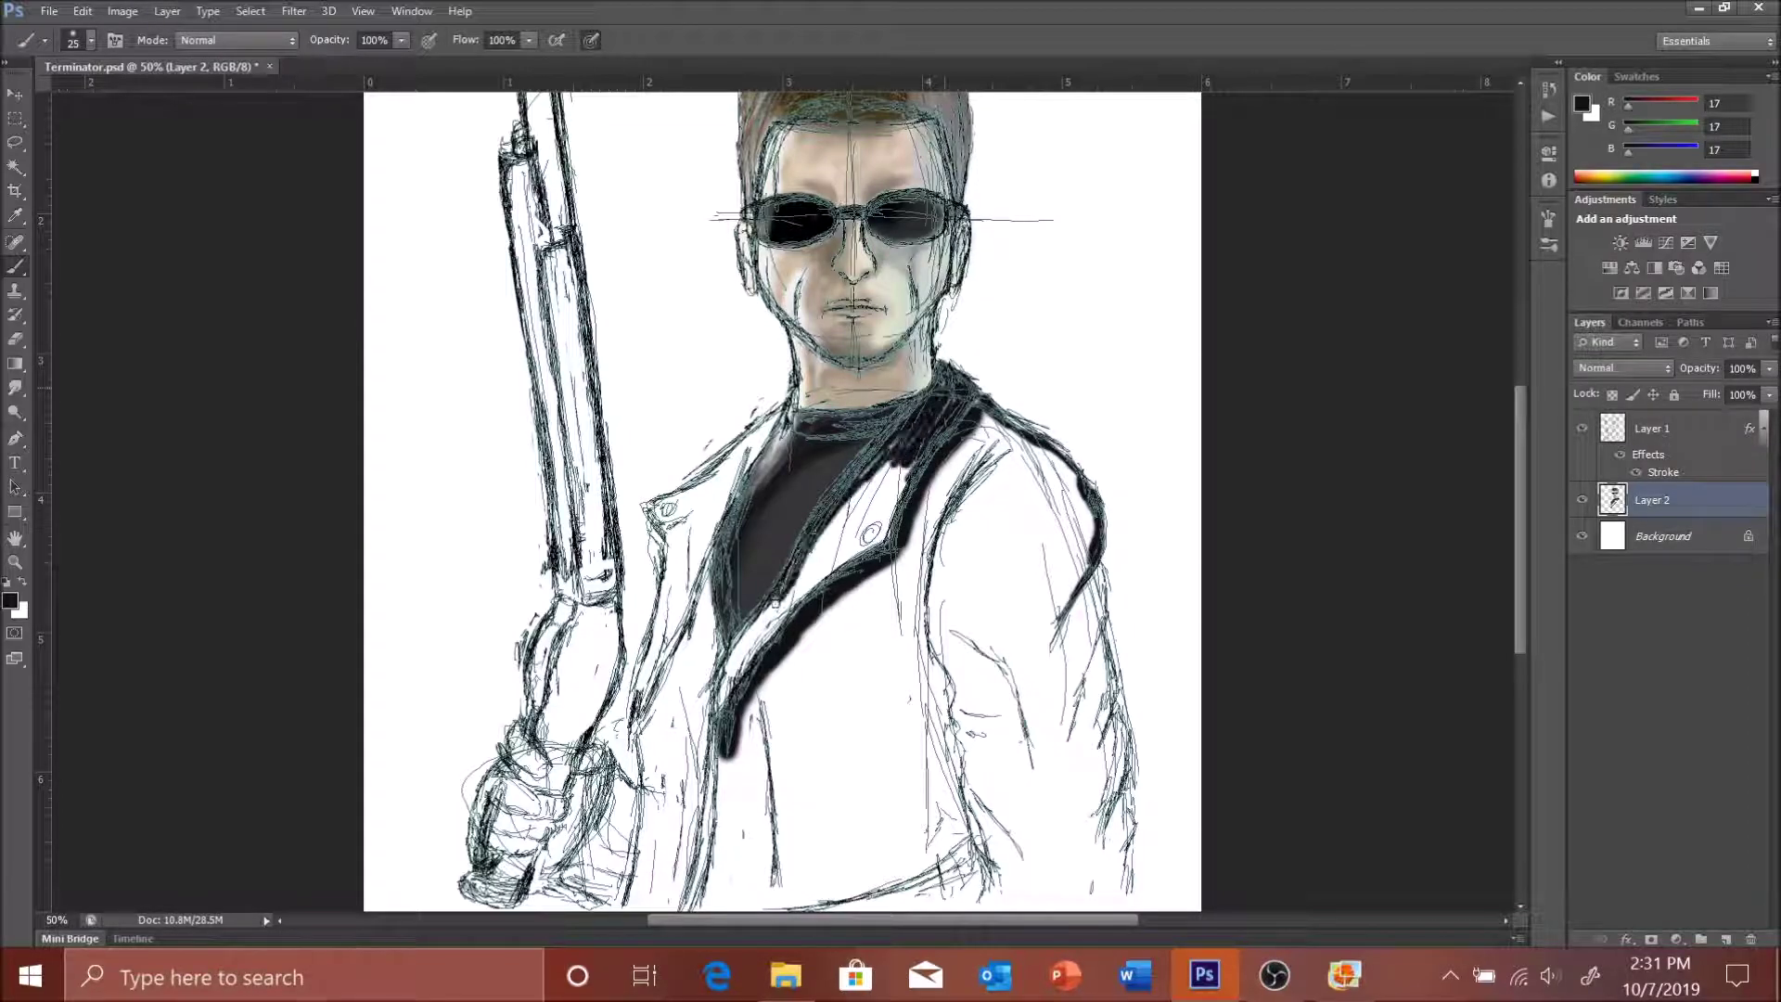
left_click_drag(937, 422, 775, 603)
left_click_drag(723, 714, 826, 561)
left_click_drag(896, 469, 798, 585)
left_click_drag(891, 501, 733, 650)
left_click(1582, 428)
- Fill the right shoulder, sleeve and torso black down to the hem
key("bracketright")
key("bracketright")
key("bracketright")
mouse_move(965, 418)
left_mouse_down()
mouse_move(927, 603)
mouse_move(1086, 557)
left_mouse_up()
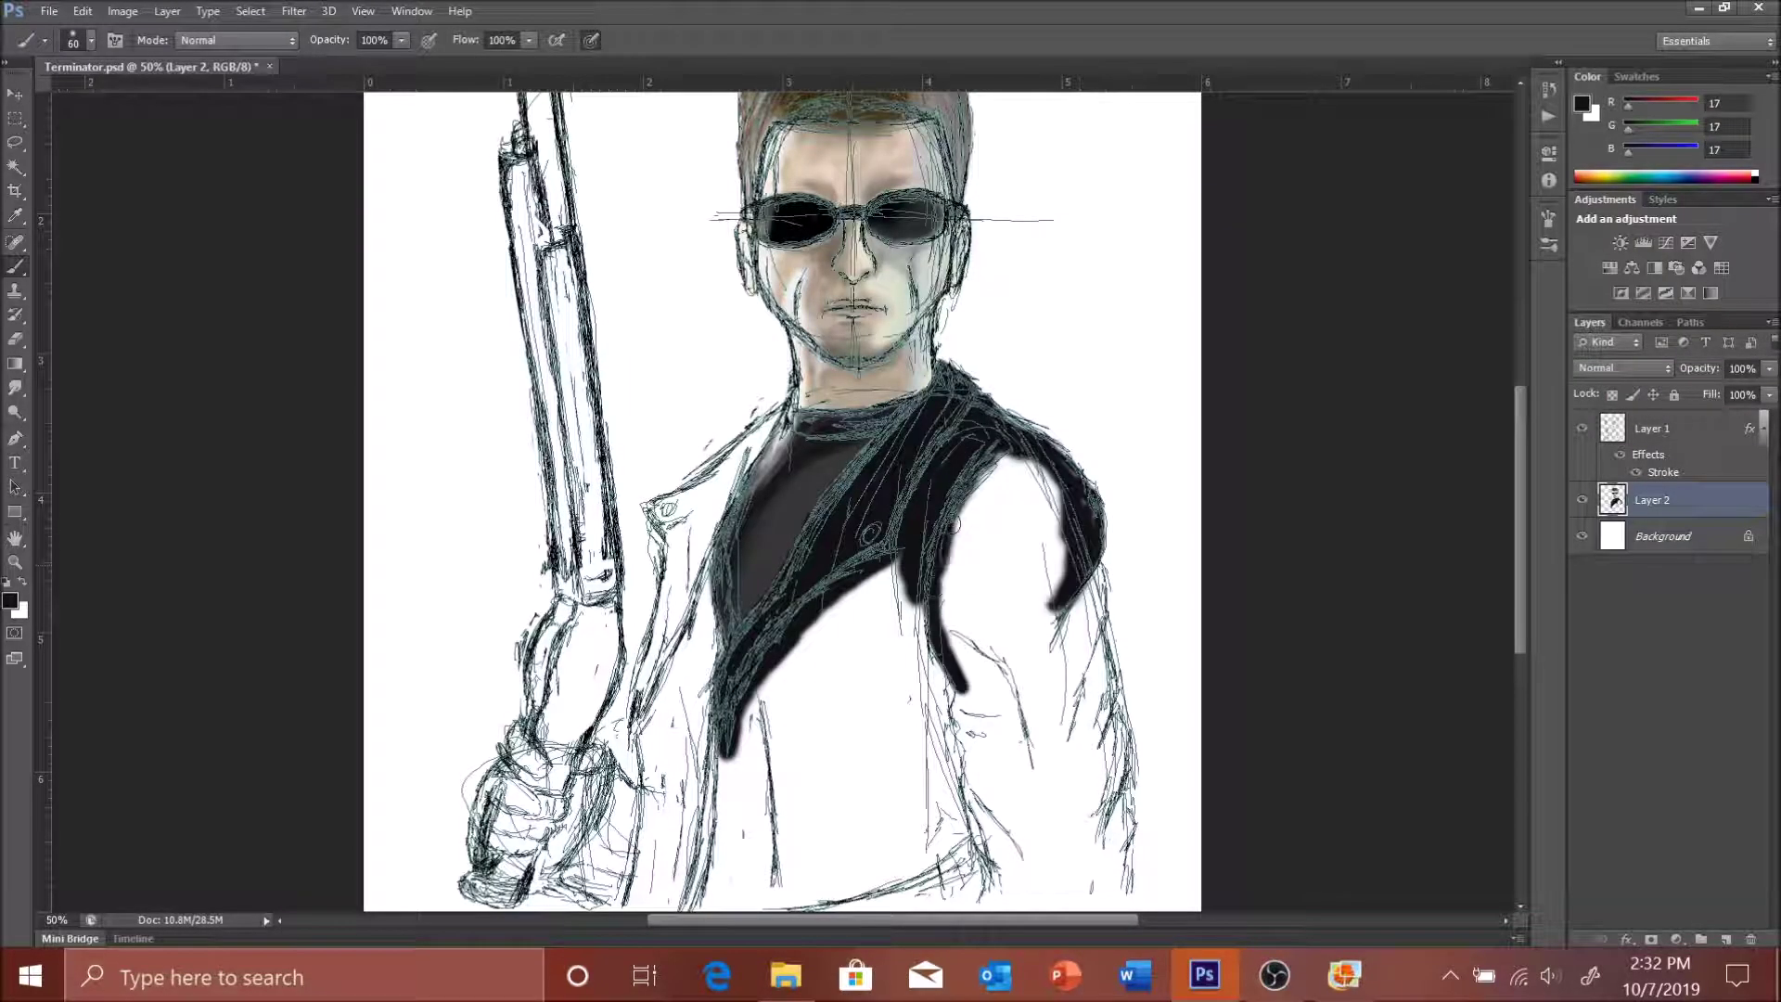
left_click_drag(965, 501, 993, 881)
scroll(1021, 557, "down", 2)
left_click_drag(1020, 418, 1076, 687)
left_click_drag(1067, 520, 1021, 835)
left_click_drag(1113, 686, 1095, 845)
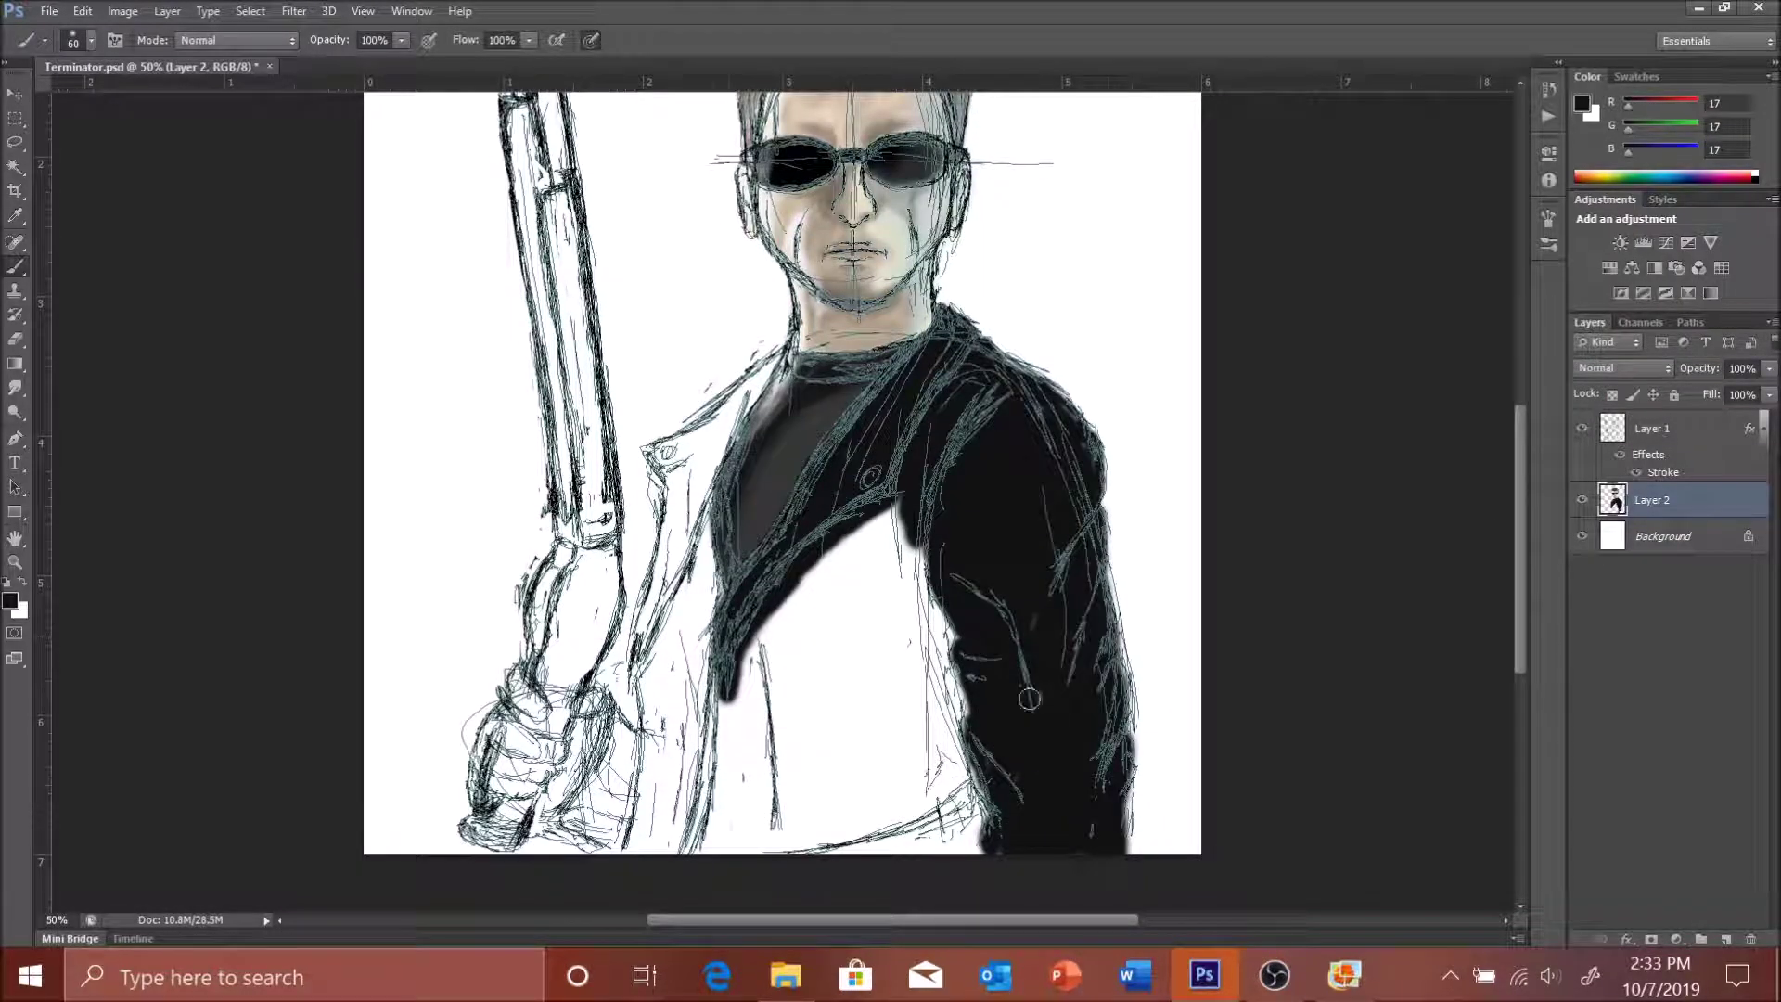
mouse_move(696, 844)
left_mouse_down()
mouse_move(747, 665)
mouse_move(928, 789)
mouse_move(928, 835)
left_mouse_up()
left_click_drag(816, 649, 891, 770)
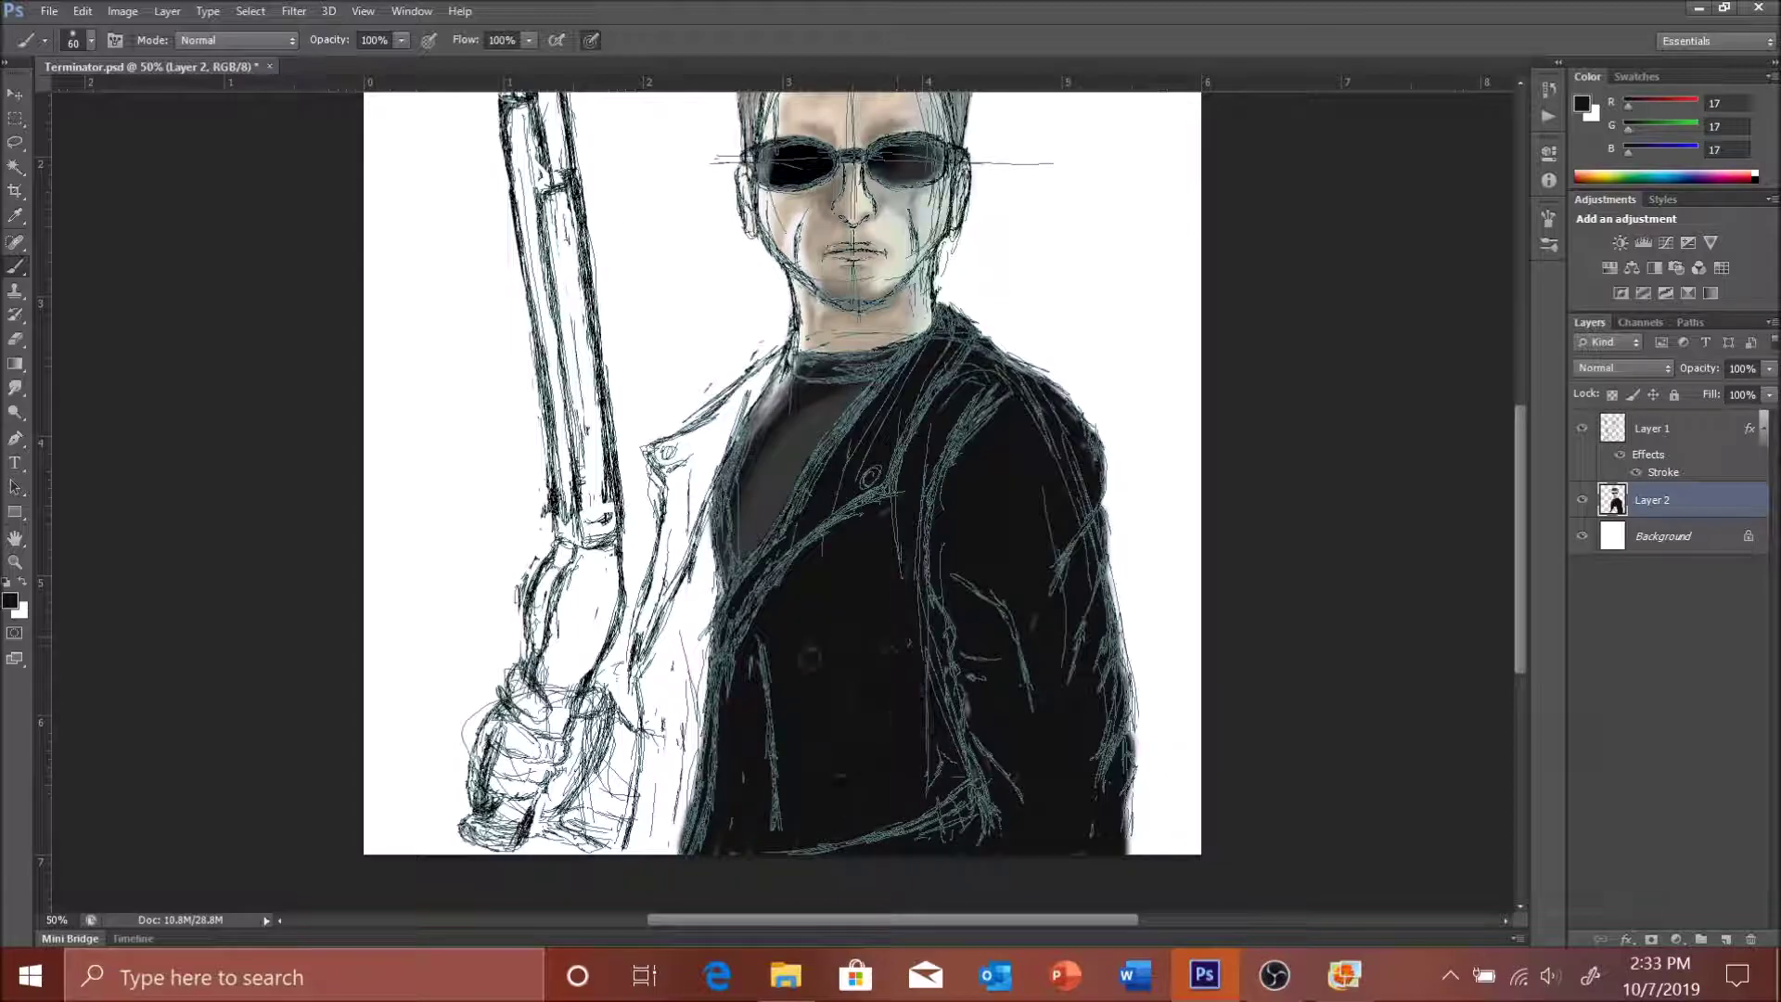
scroll(881, 649, "up", 1)
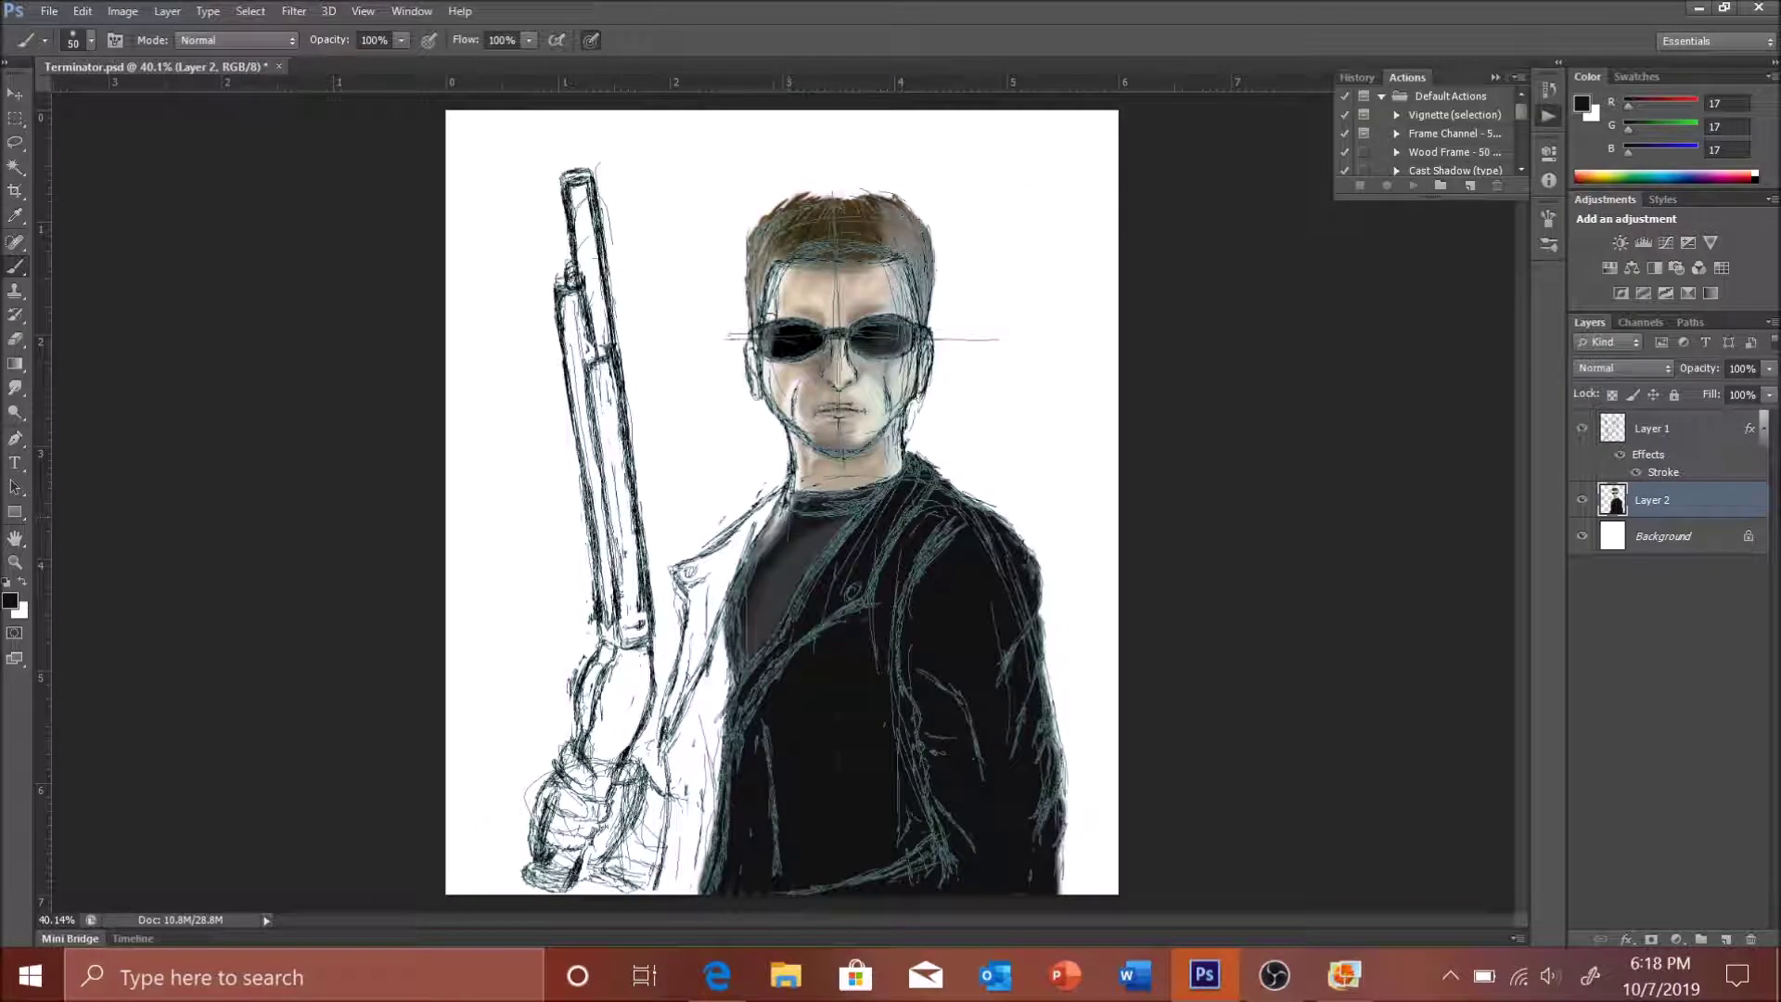
- Paint the left lapel and the gap beside the gun hand black
mouse_move(770, 506)
left_mouse_down()
mouse_move(677, 603)
mouse_move(668, 732)
mouse_move(714, 554)
mouse_move(724, 733)
mouse_move(663, 896)
left_mouse_up()
left_click_drag(714, 661, 682, 868)
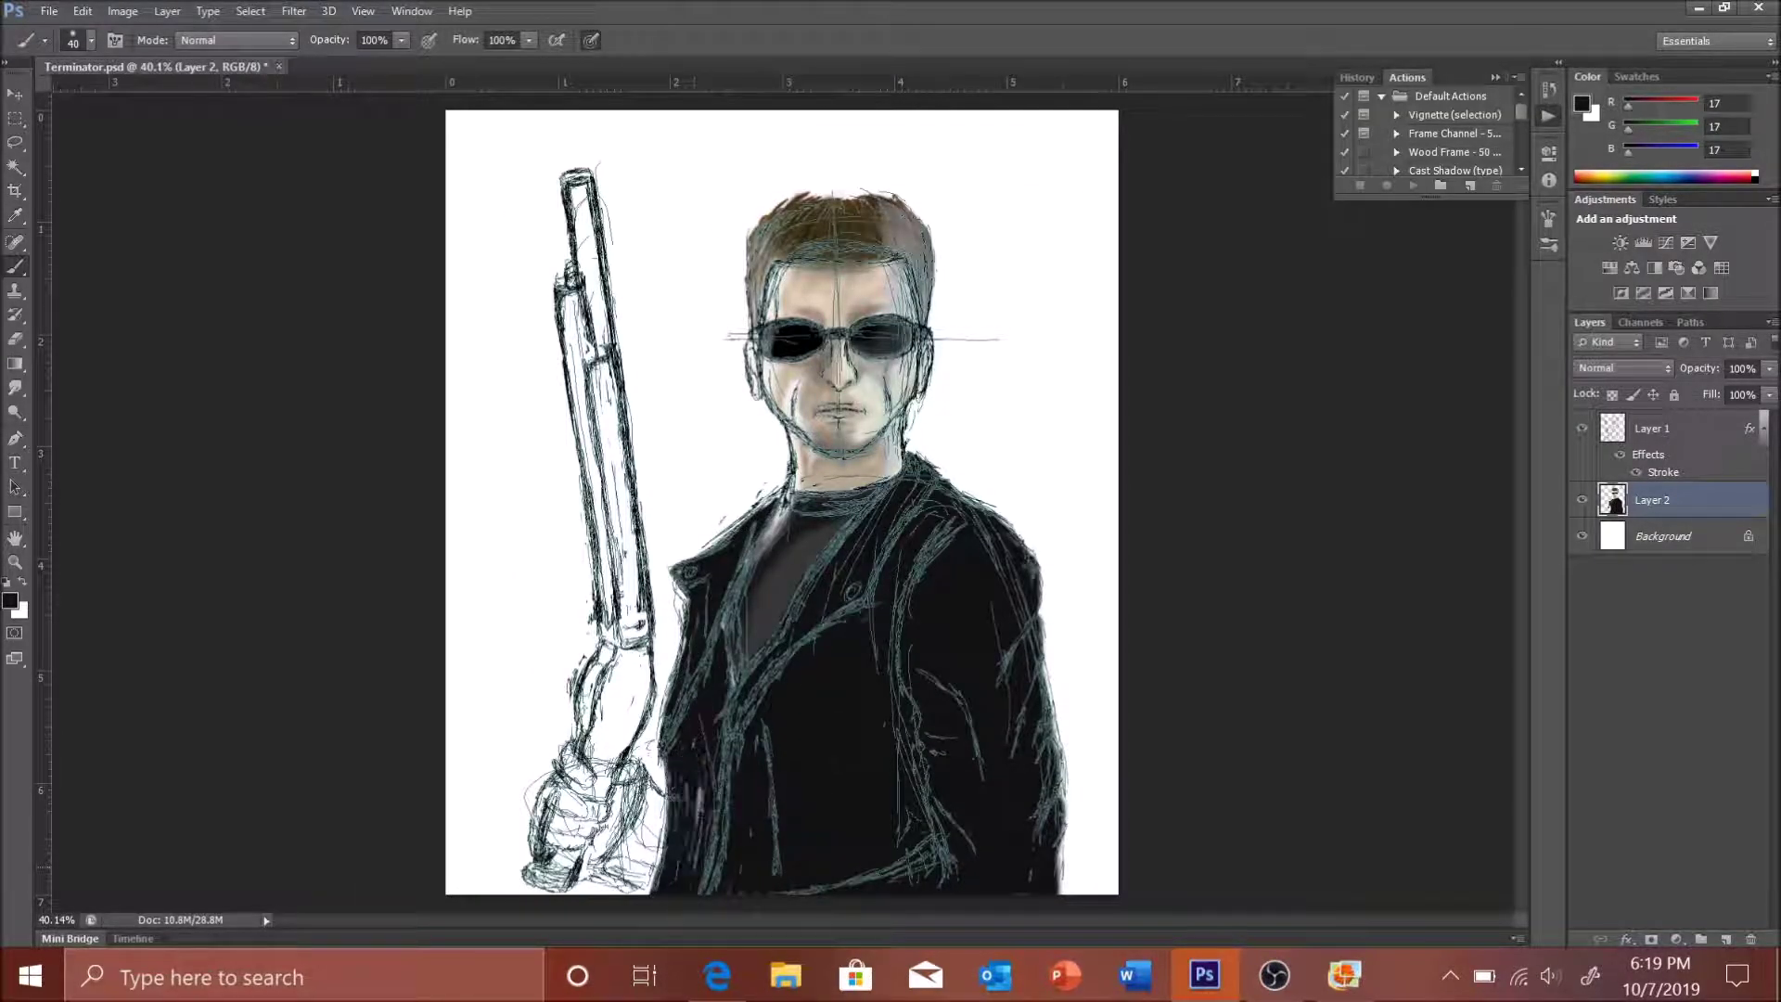
left_click_drag(696, 779, 631, 876)
mouse_move(650, 812)
left_mouse_down()
mouse_move(620, 882)
mouse_move(650, 822)
left_mouse_up()
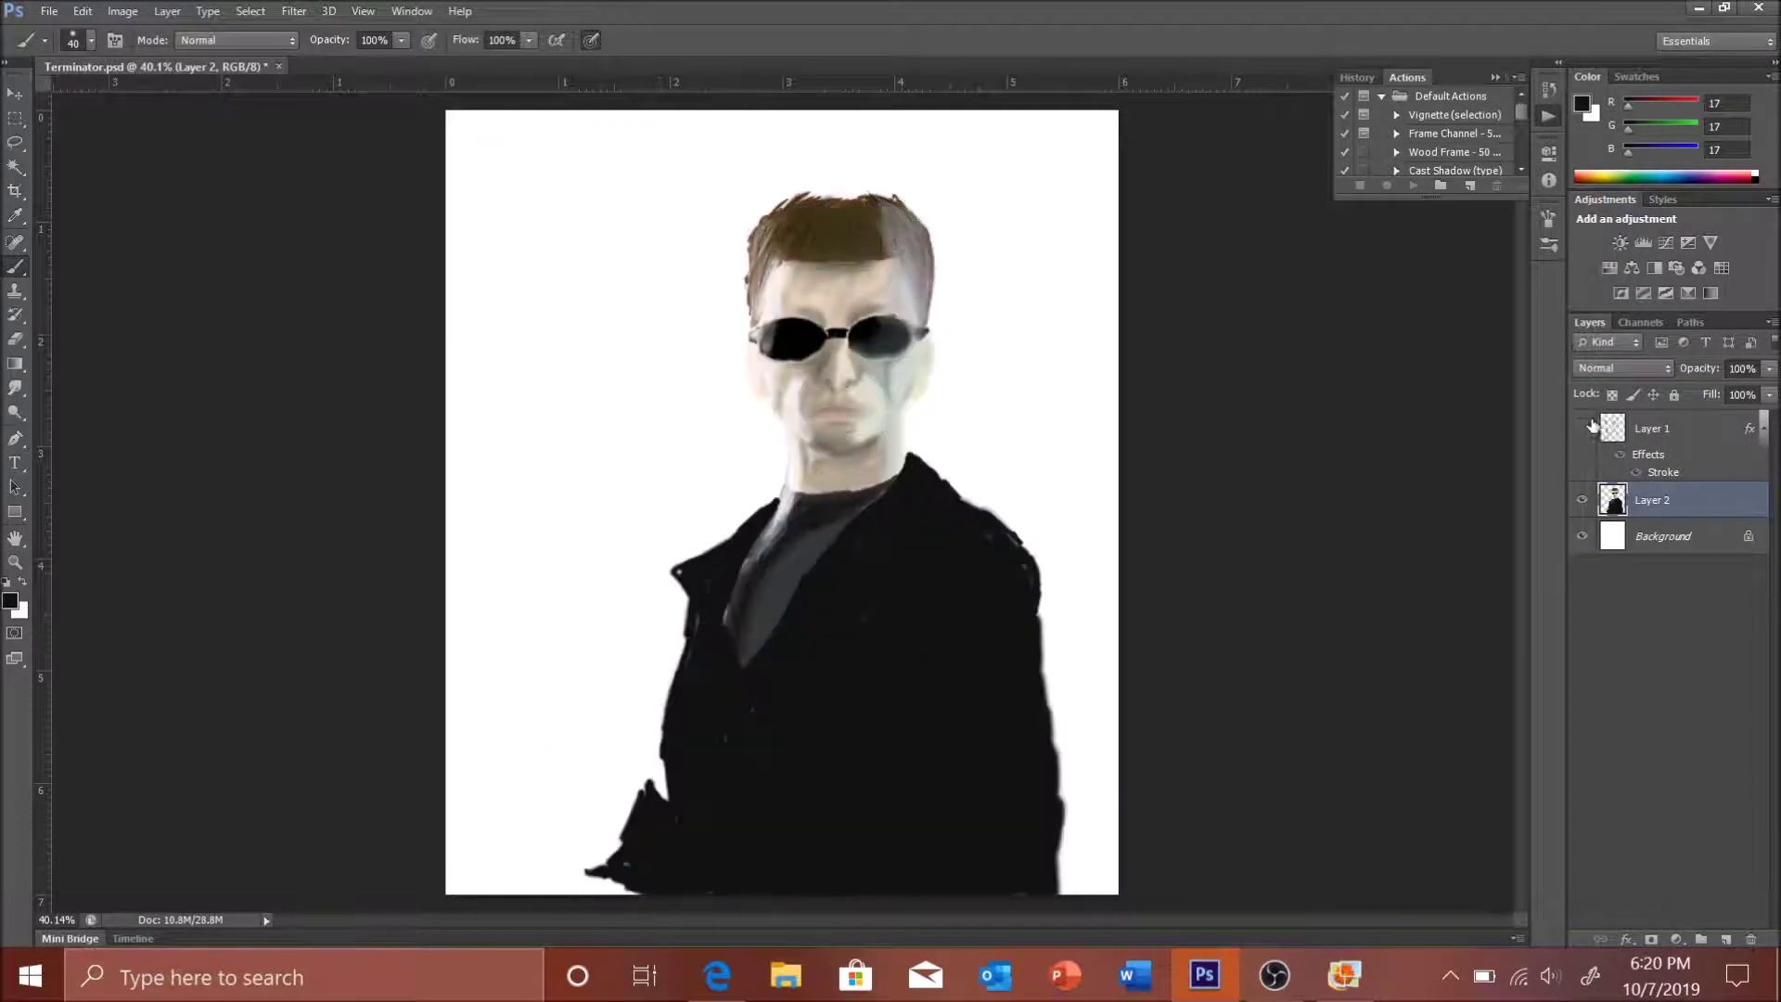
- Tint the right shoulder and jacket side light purple with the Mixer Brush's Dry, Heavy Load preset
right_click(15, 266)
left_click(92, 331)
left_click(10, 601)
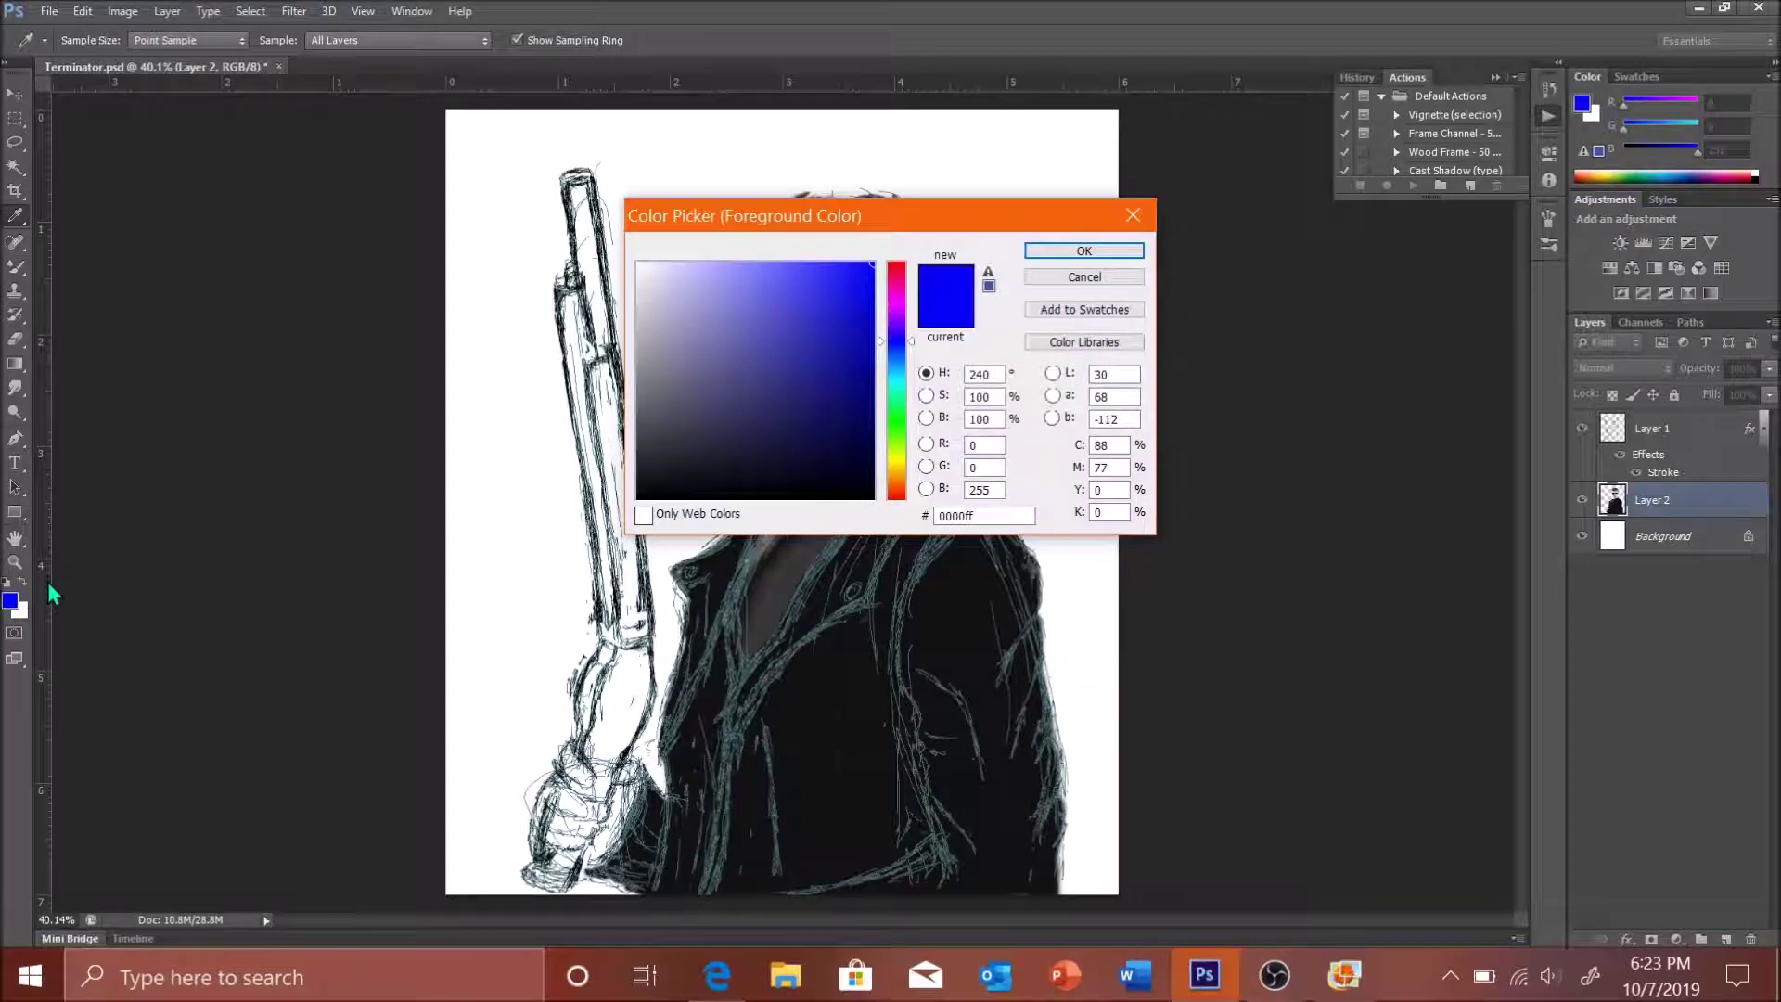
left_click(751, 269)
left_click(1062, 251)
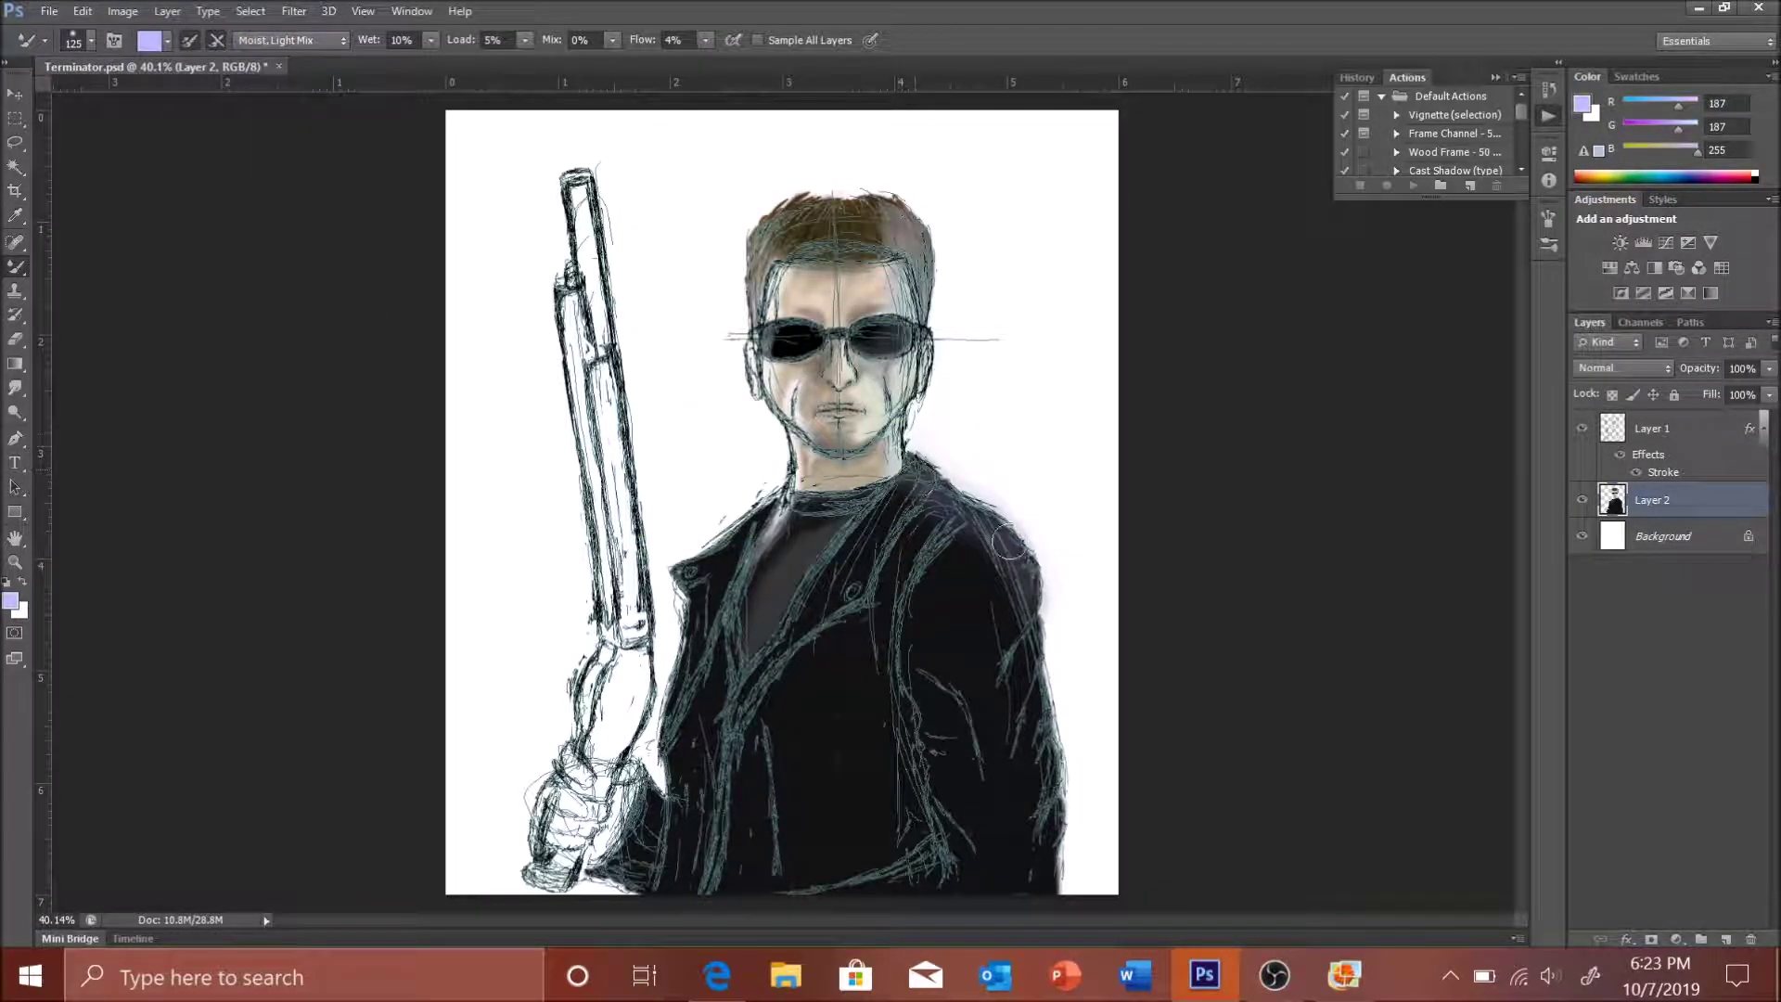
left_click(290, 39)
left_click(279, 111)
mouse_move(1007, 547)
left_mouse_down()
mouse_move(1030, 677)
mouse_move(1002, 687)
left_mouse_up()
left_click_drag(928, 473, 1030, 705)
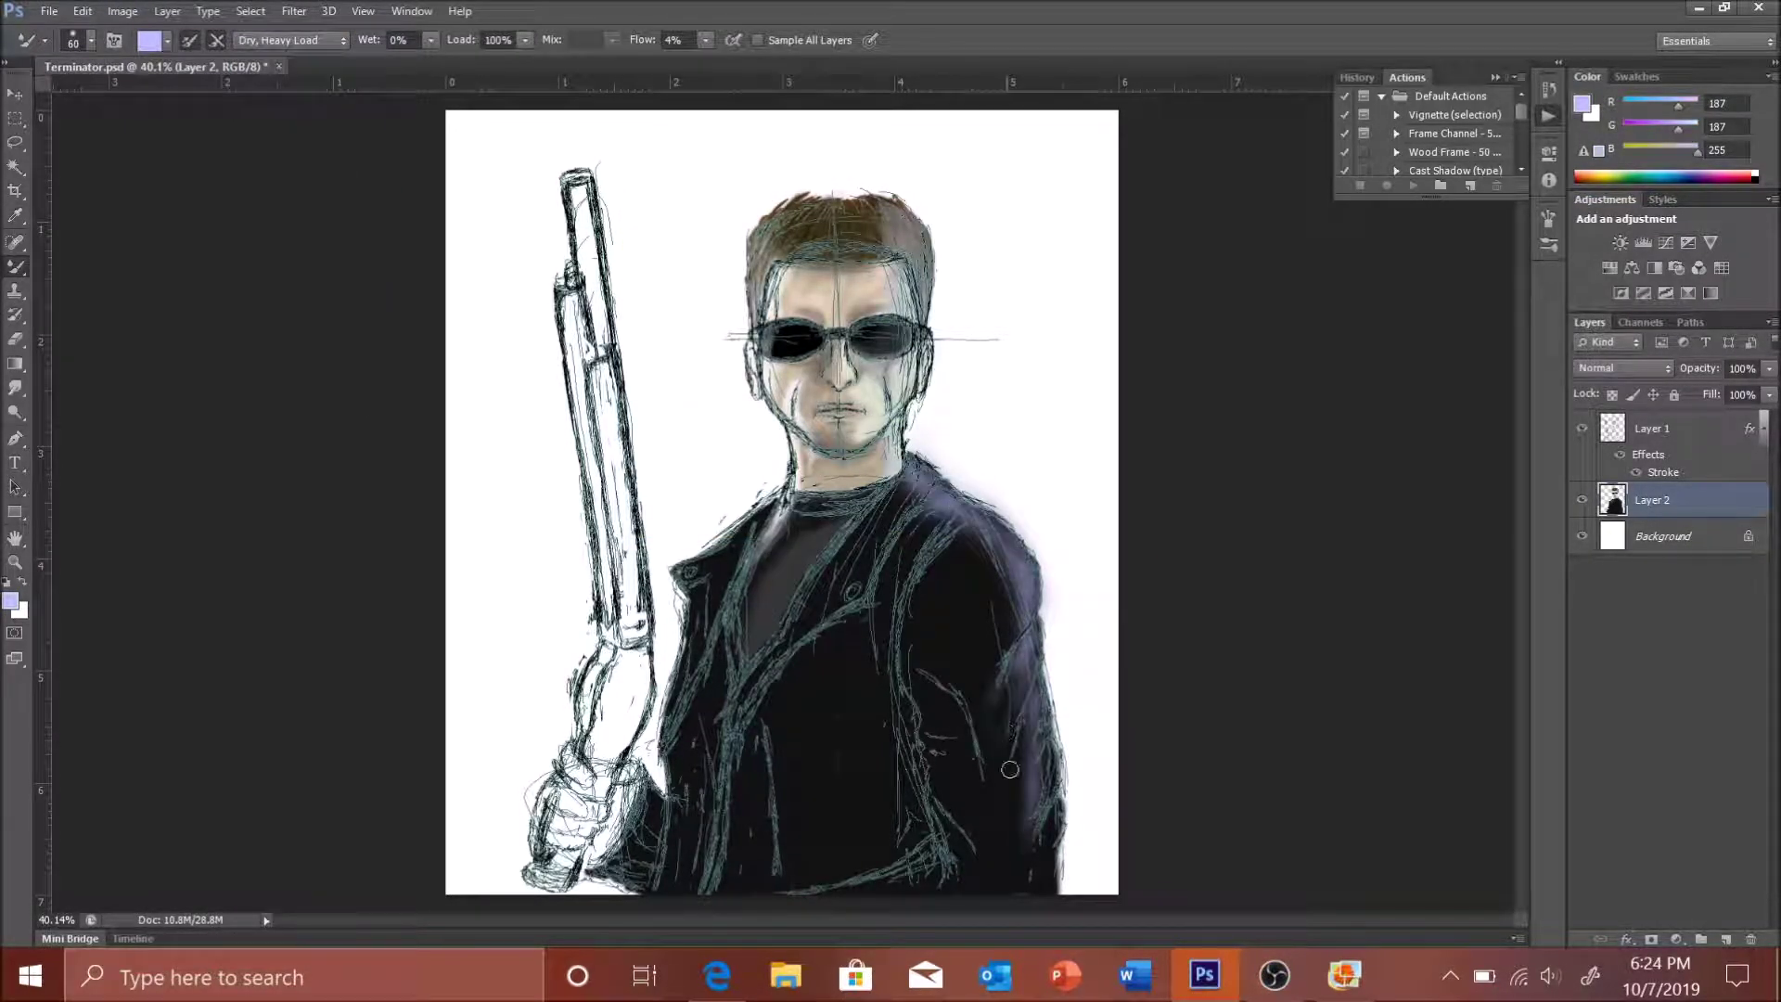
left_click_drag(956, 520, 1048, 835)
left_click_drag(1011, 613, 1025, 731)
- Add white highlights along the jacket's right side, shoulder and lower edge
key("x")
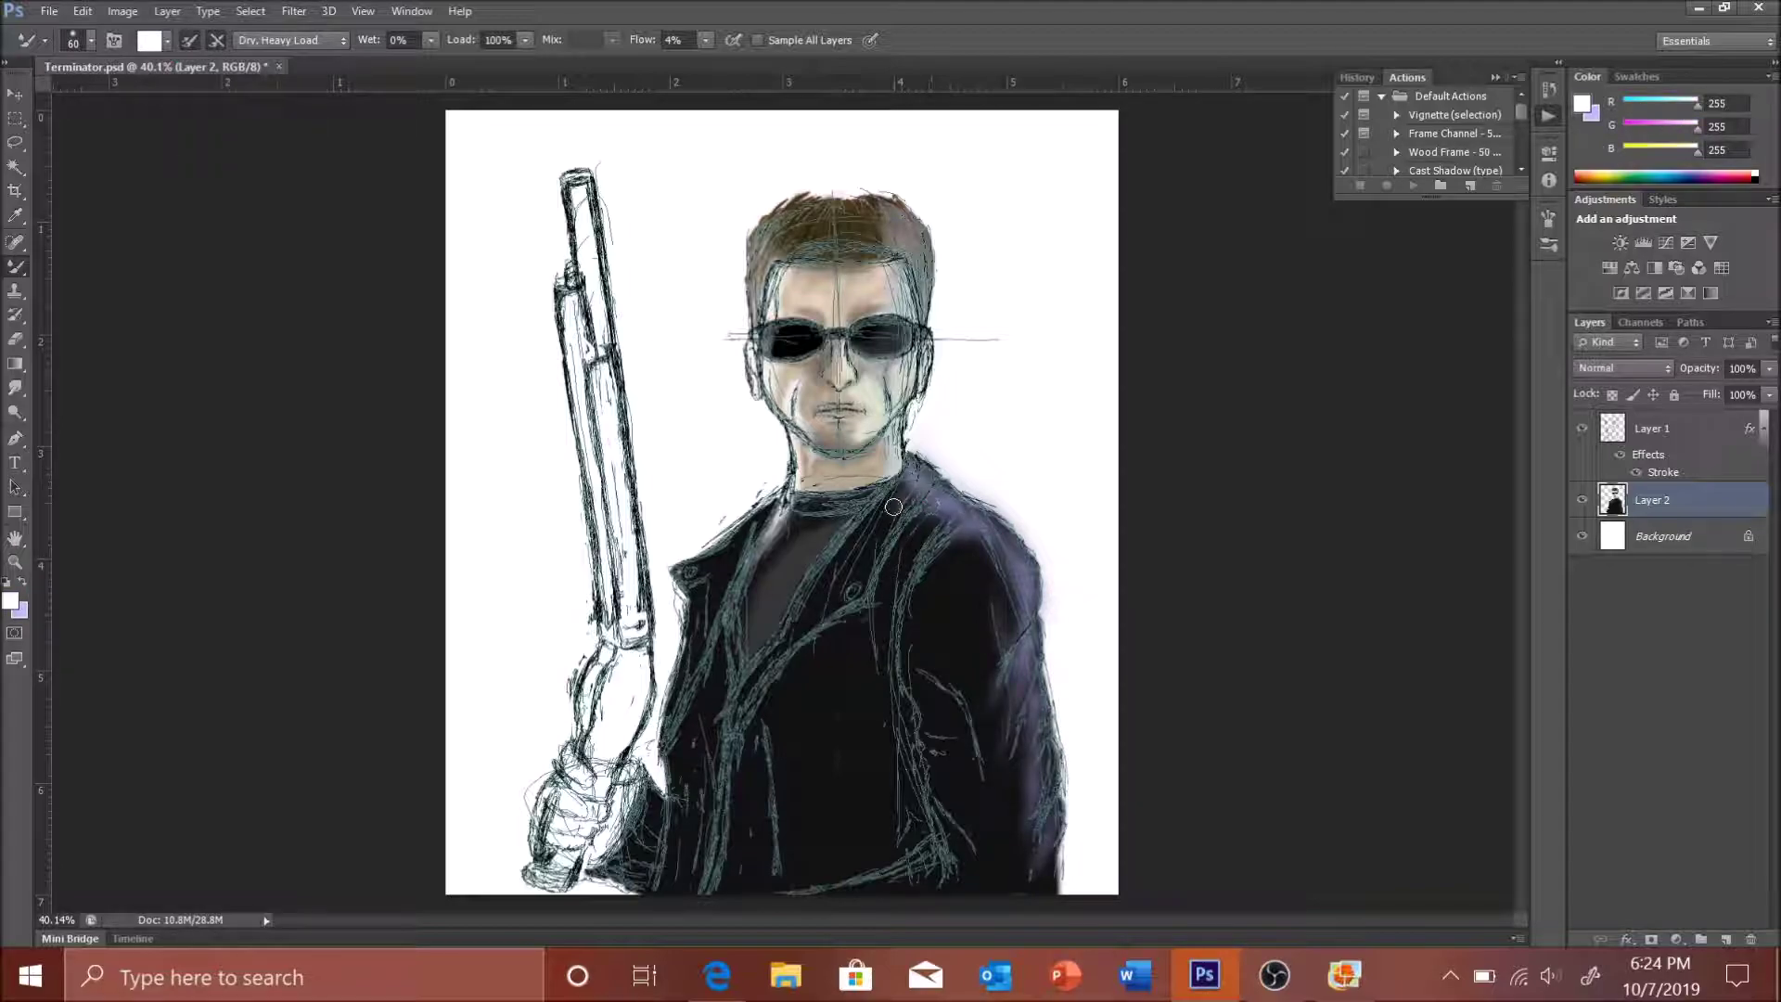
mouse_move(1021, 872)
left_mouse_down()
mouse_move(983, 593)
mouse_move(1035, 863)
left_mouse_up()
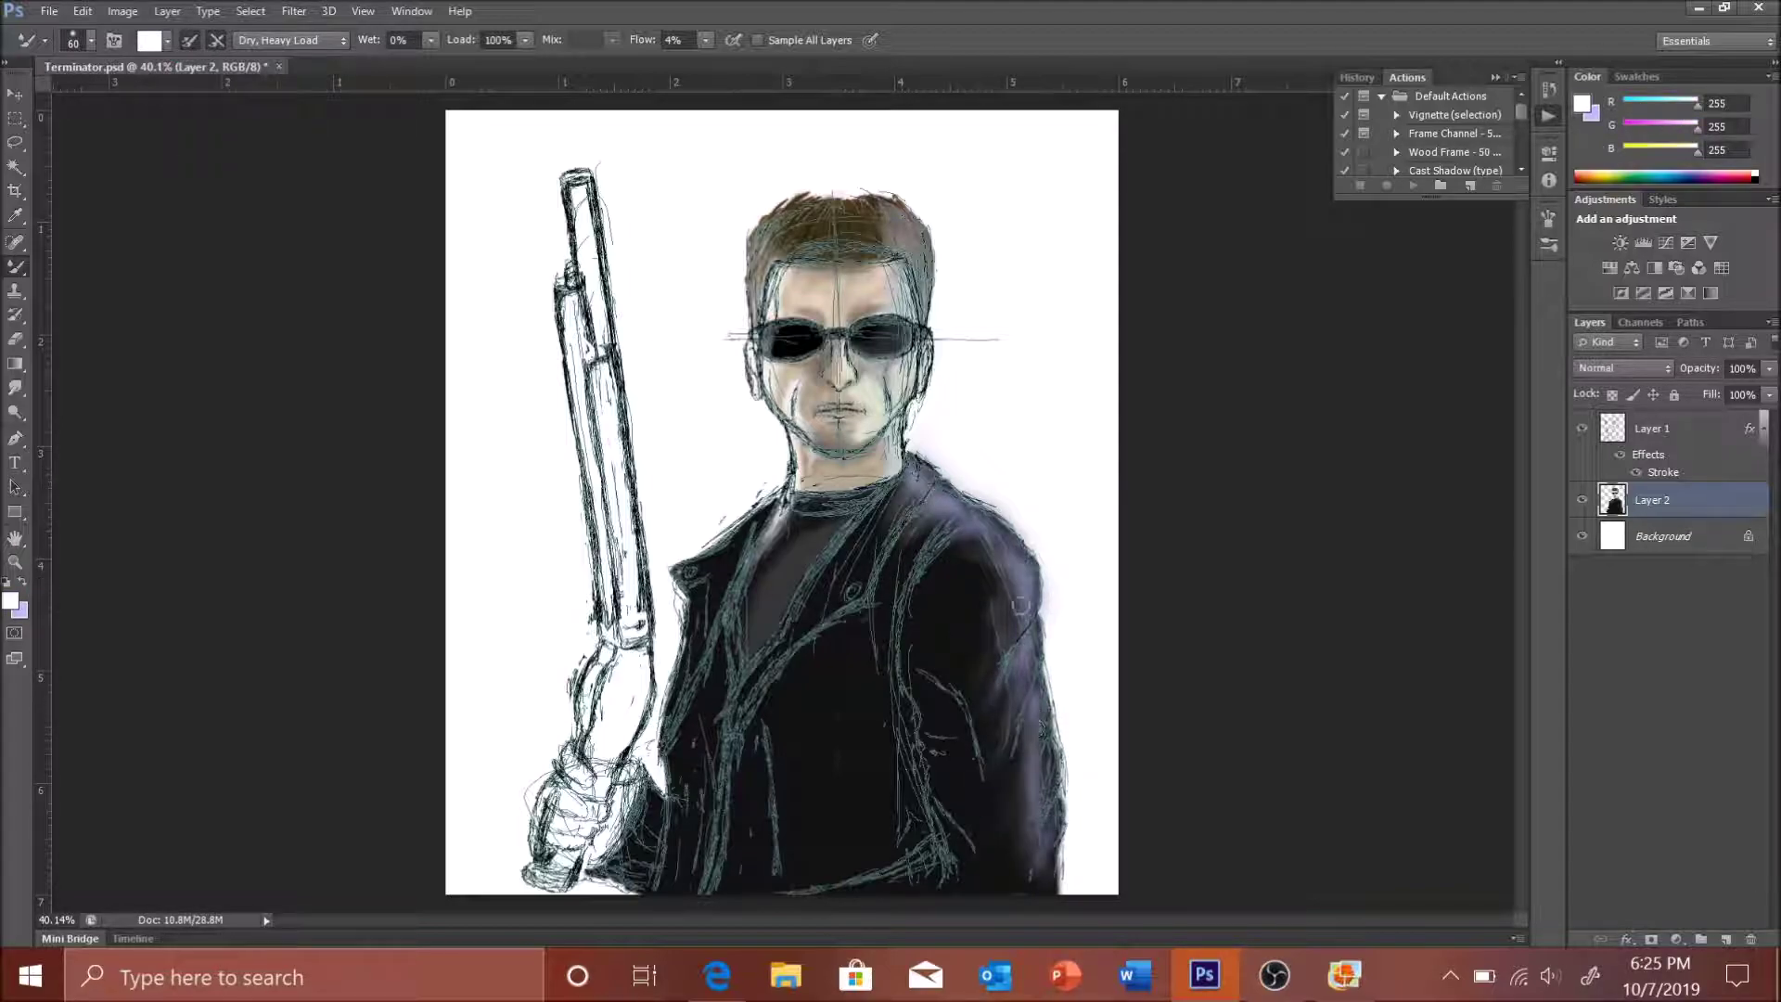
mouse_move(1039, 613)
left_mouse_down()
mouse_move(890, 436)
mouse_move(882, 501)
mouse_move(1039, 659)
left_mouse_up()
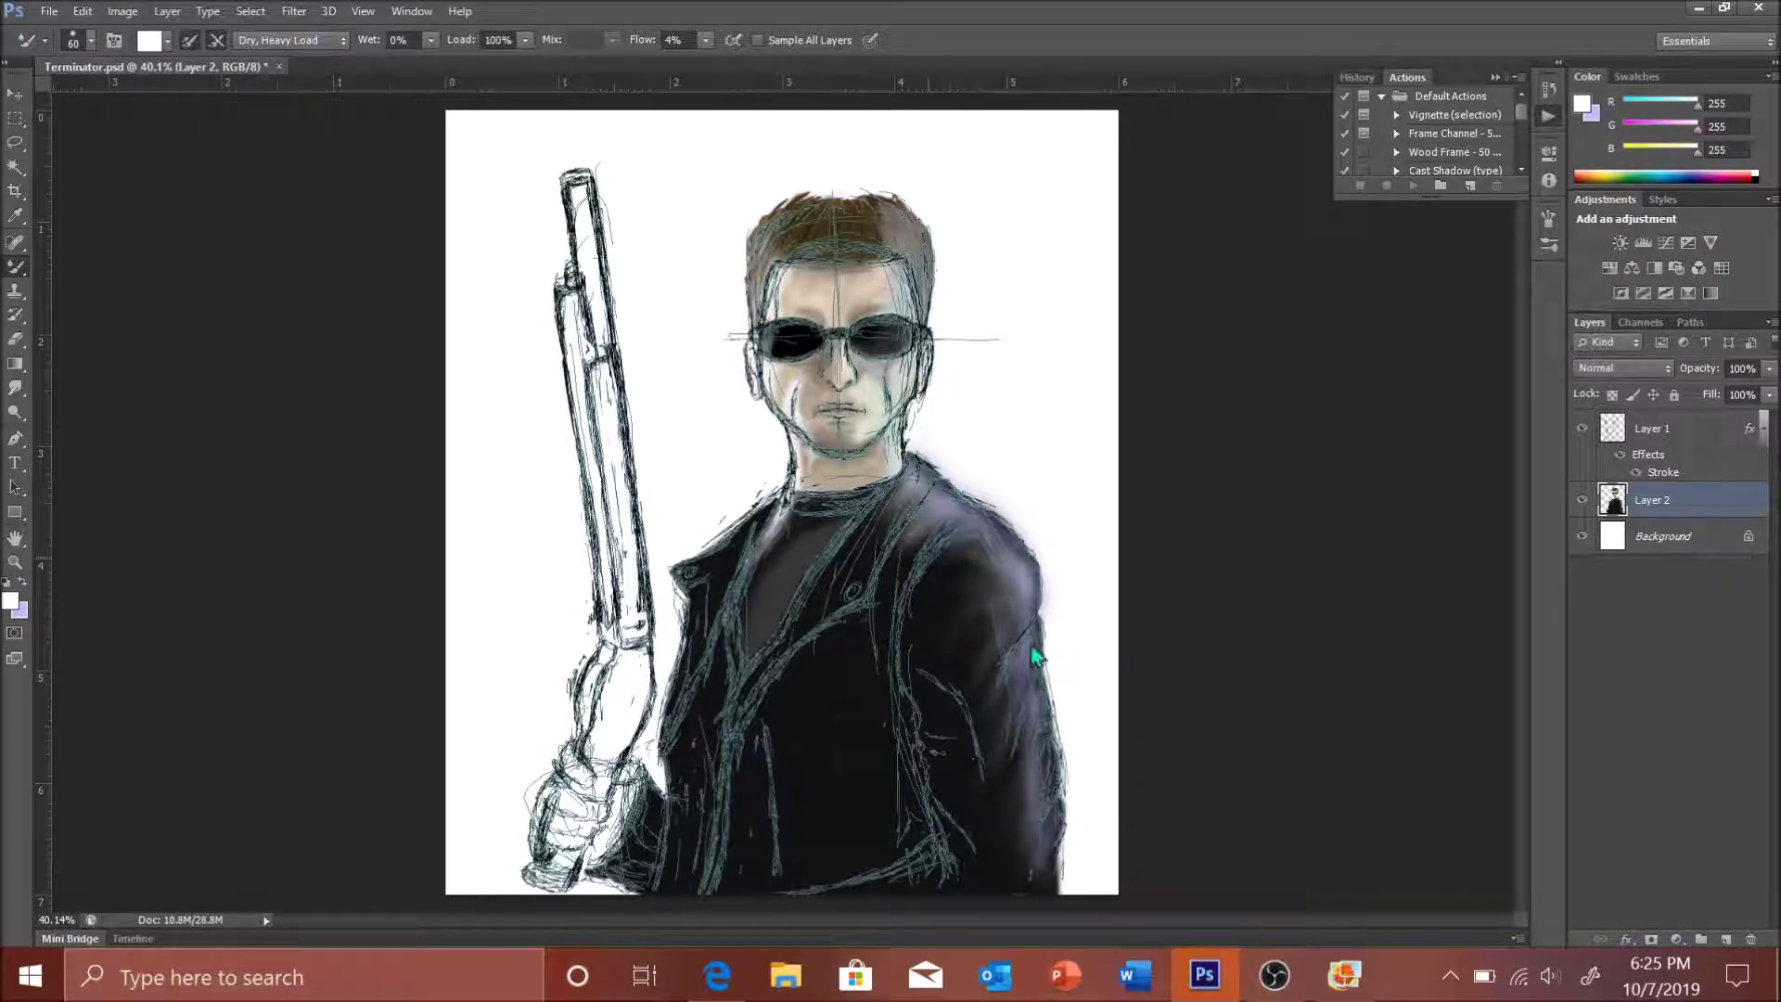
mouse_move(928, 520)
left_mouse_down()
mouse_move(1020, 714)
mouse_move(1030, 881)
left_mouse_up()
left_click_drag(1012, 556, 910, 538)
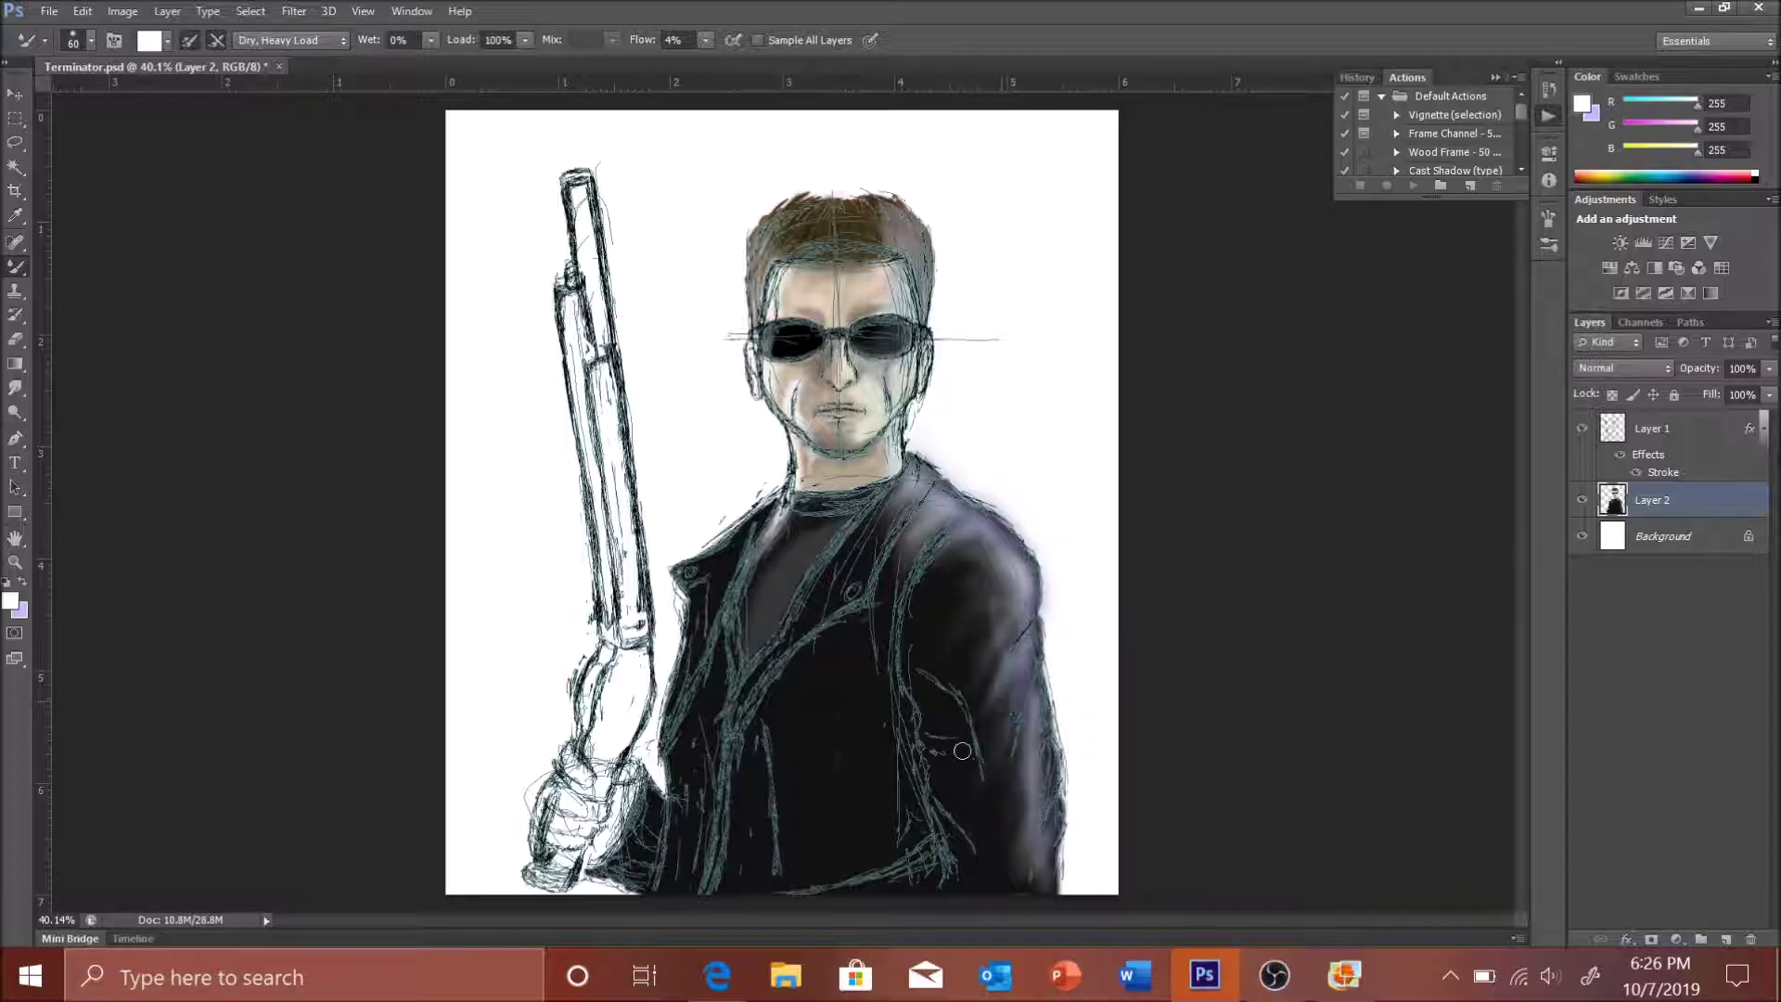
left_click_drag(1020, 816, 1033, 662)
left_click_drag(967, 735, 967, 709)
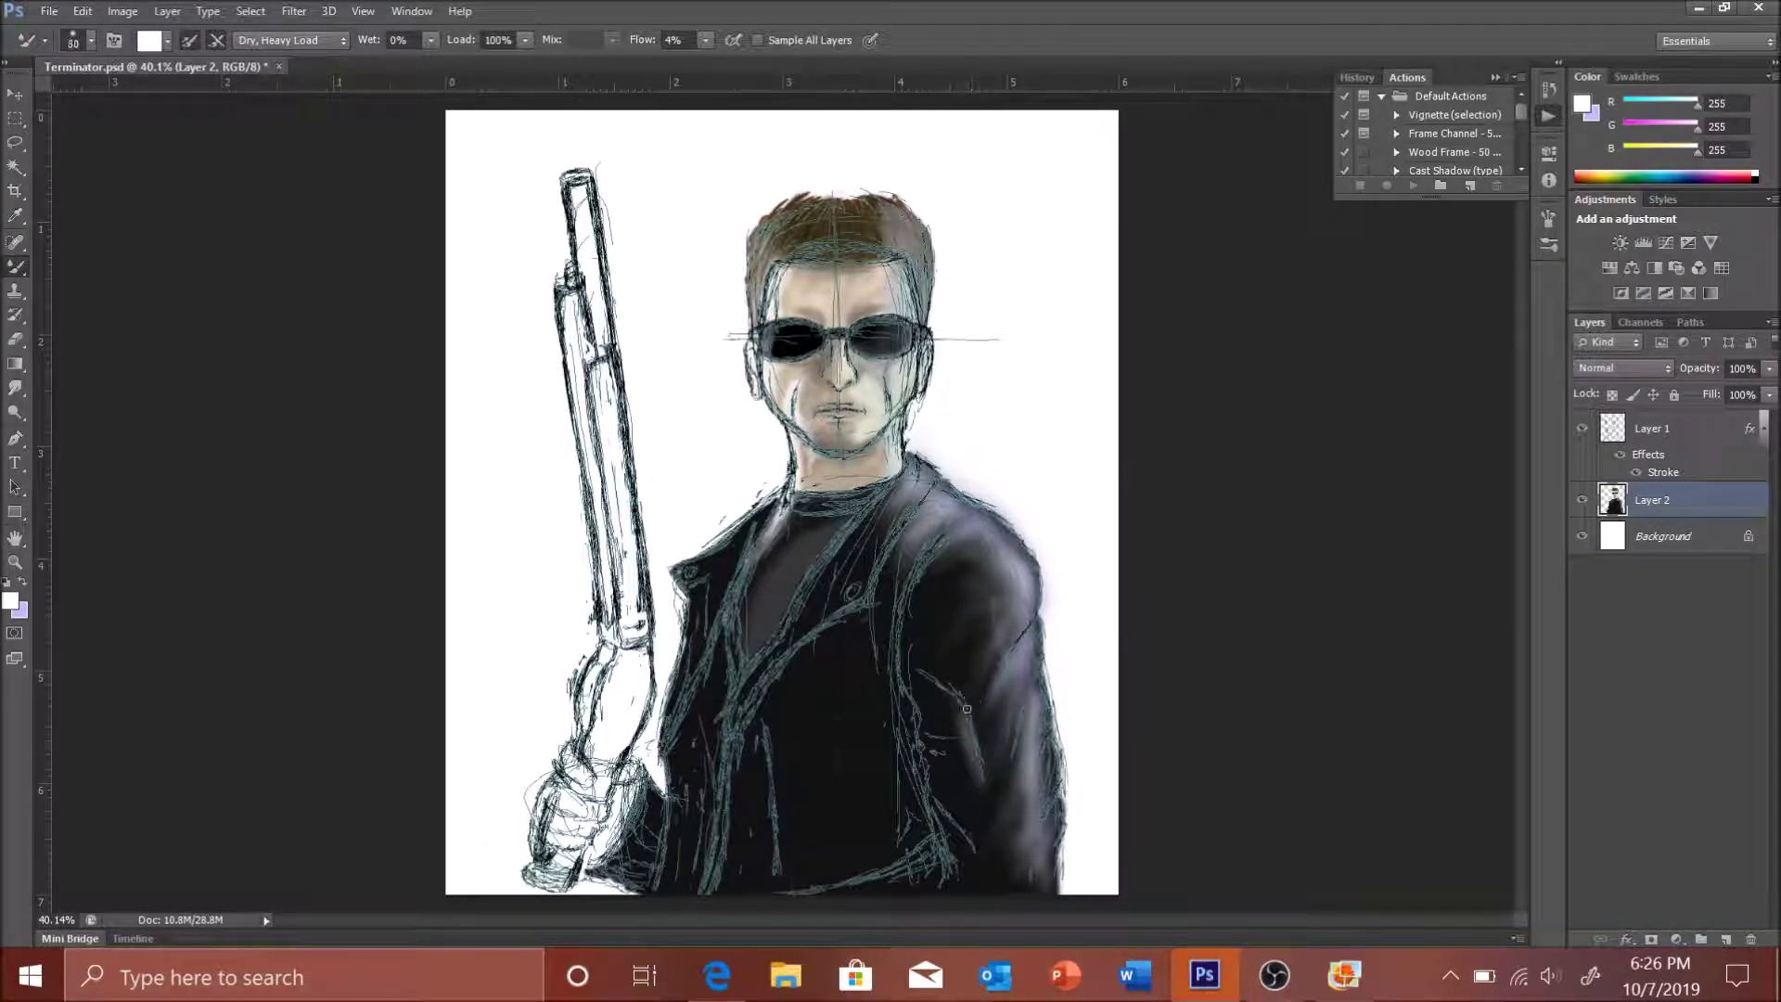
key("x")
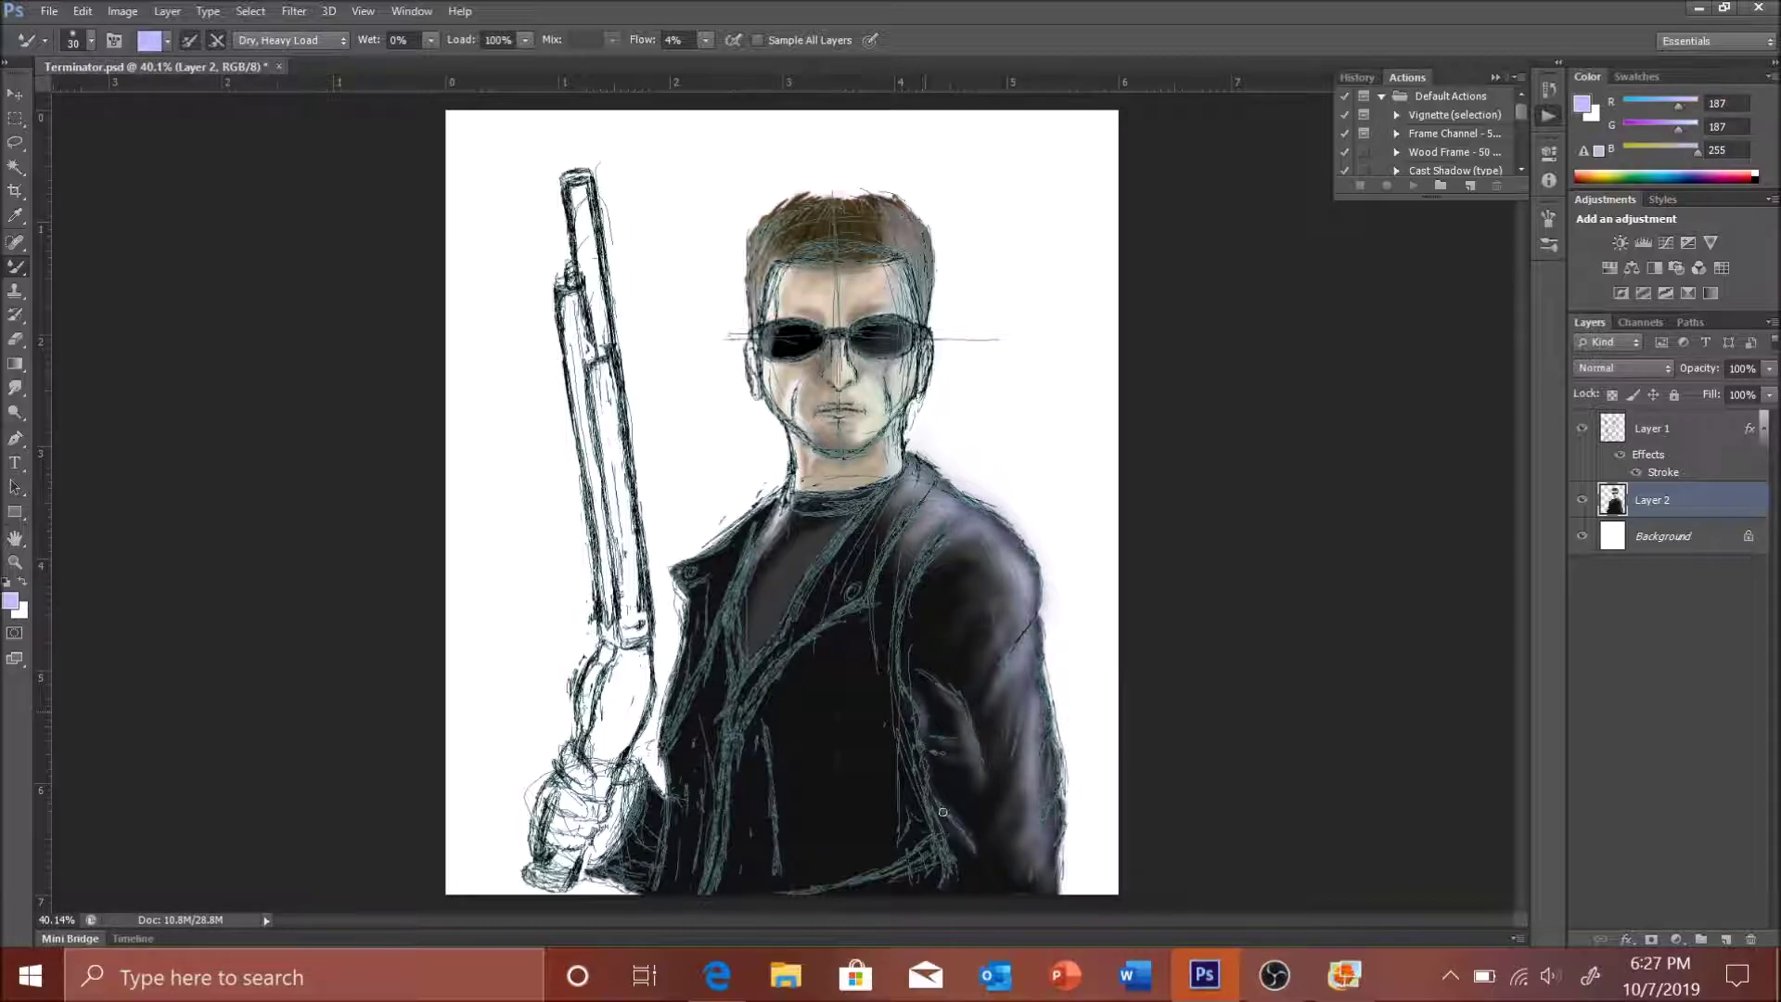
key("x")
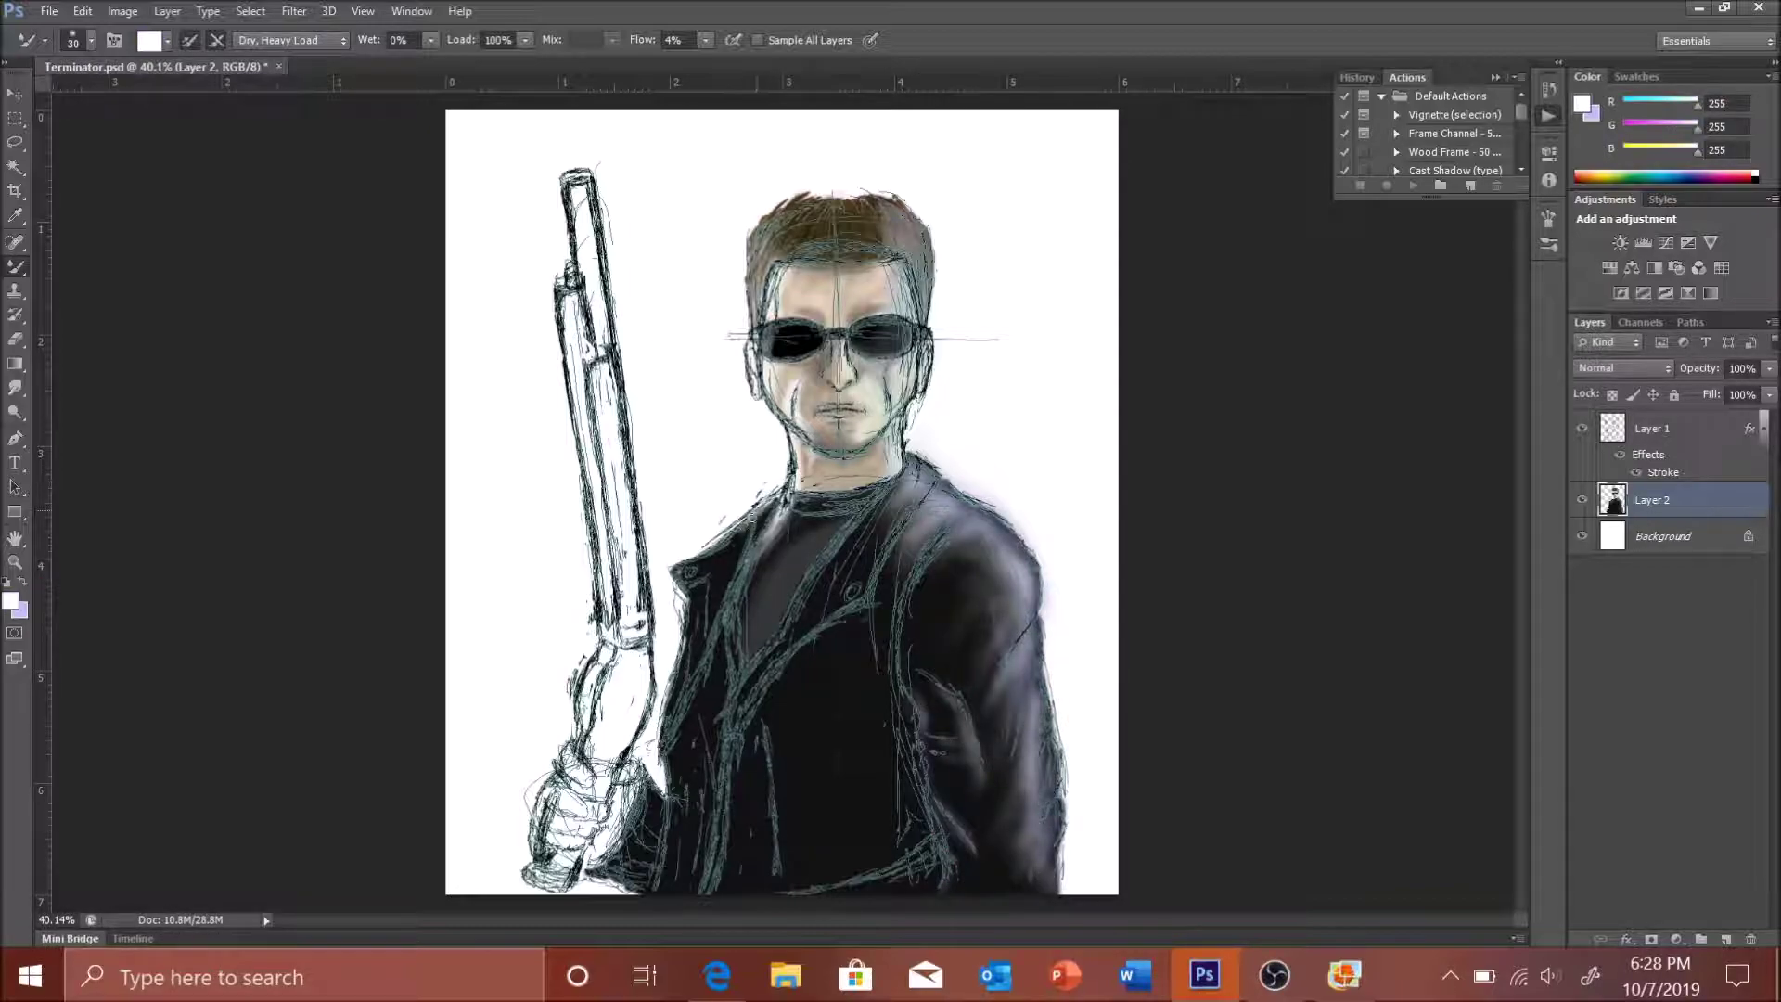
left_click_drag(724, 606, 693, 687)
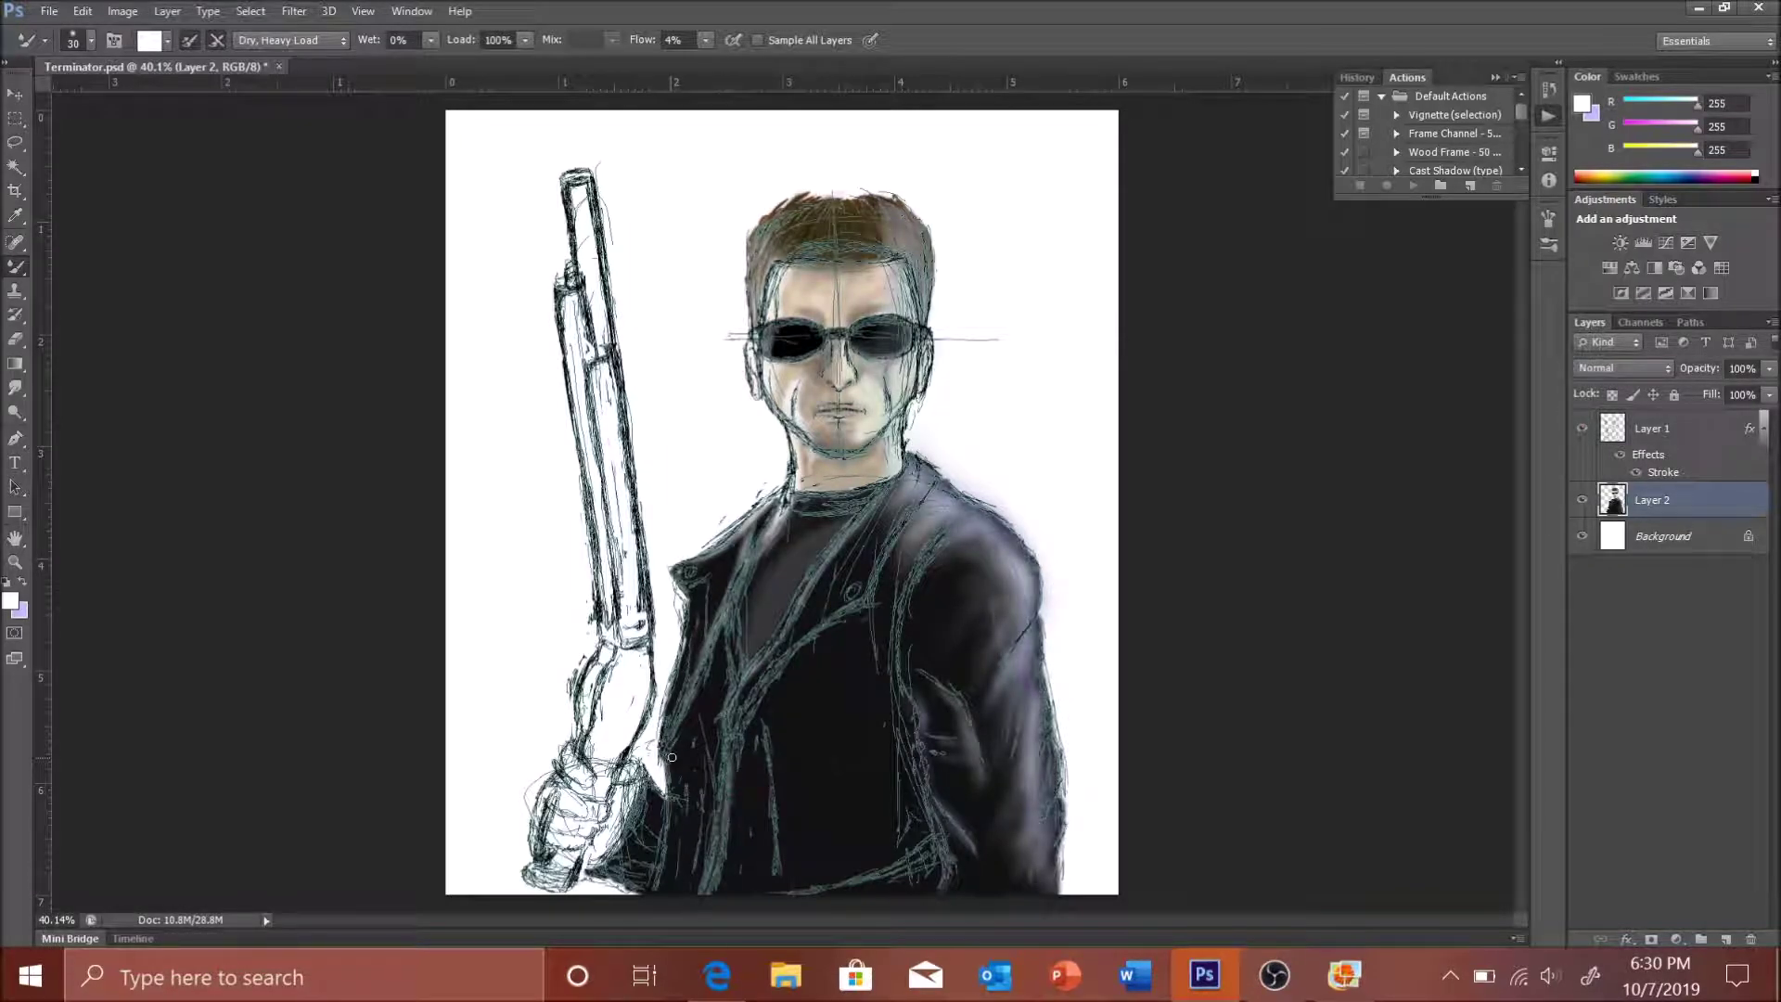
- Choose a dark yellow paint colour and the Moist, Light Mix preset
left_click(1636, 76)
left_click(1619, 139)
left_click(1588, 76)
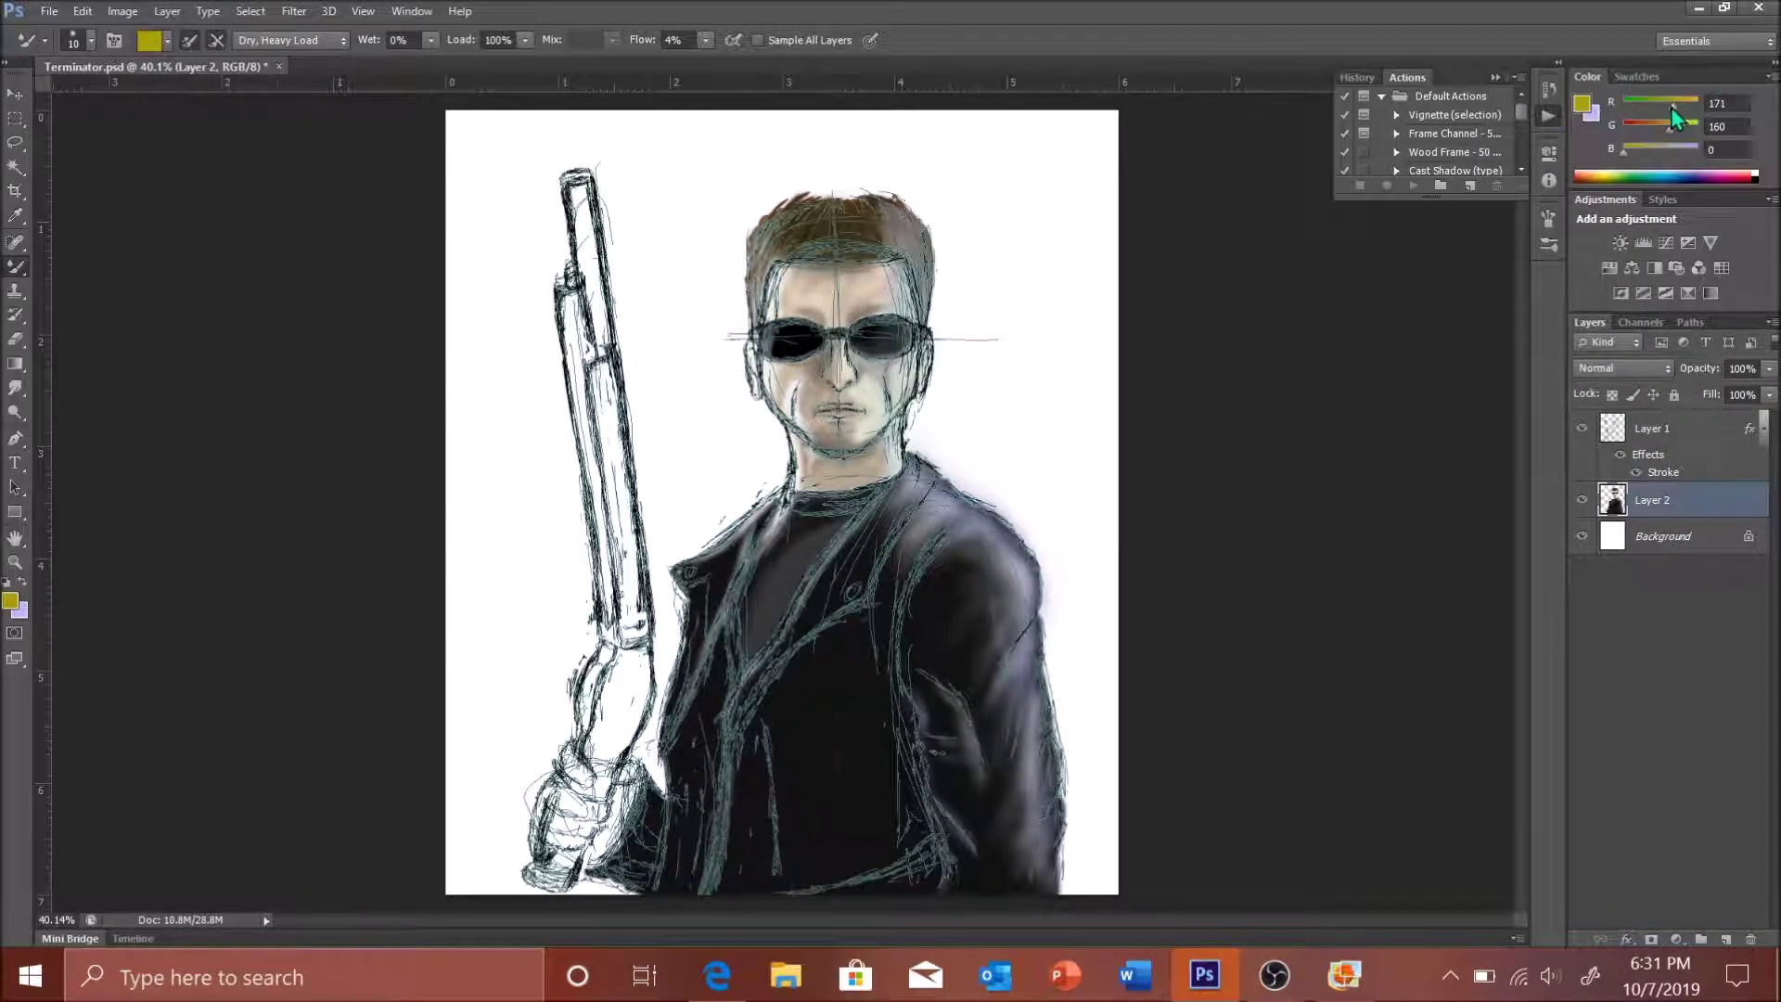
left_click(290, 40)
left_click(278, 195)
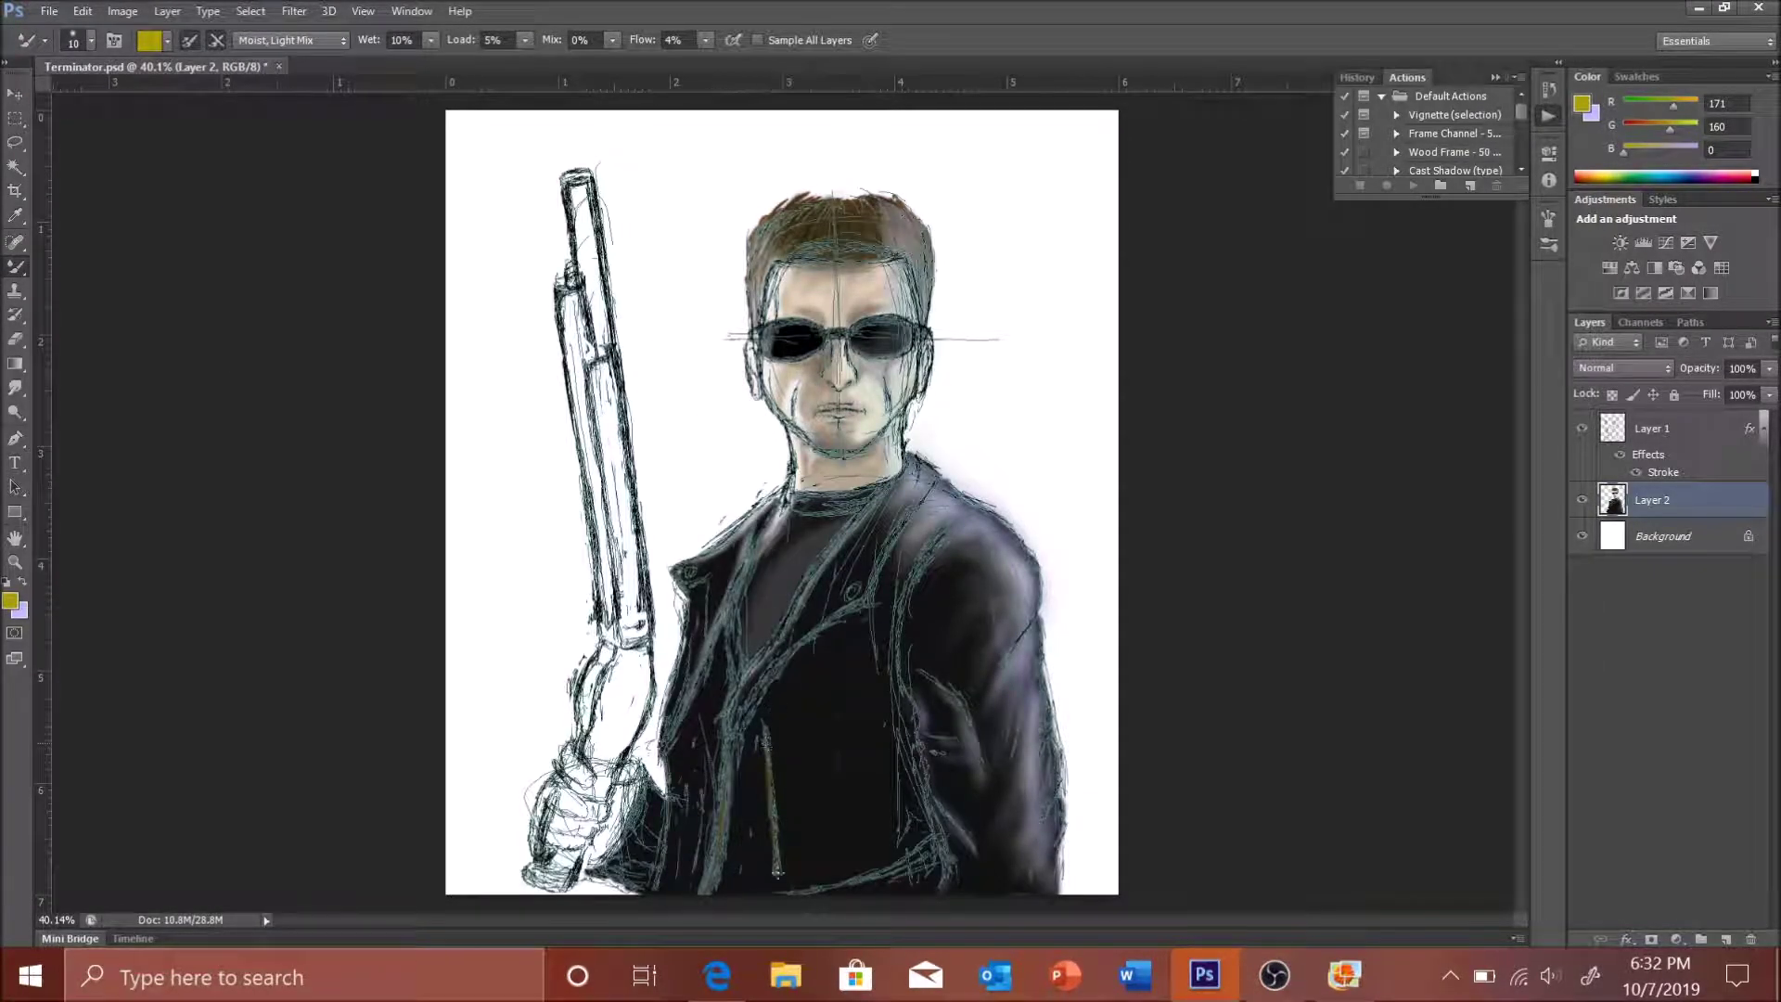
- Reset colours to a white foreground, undo a layer switch, and return to Layer 2
key("x")
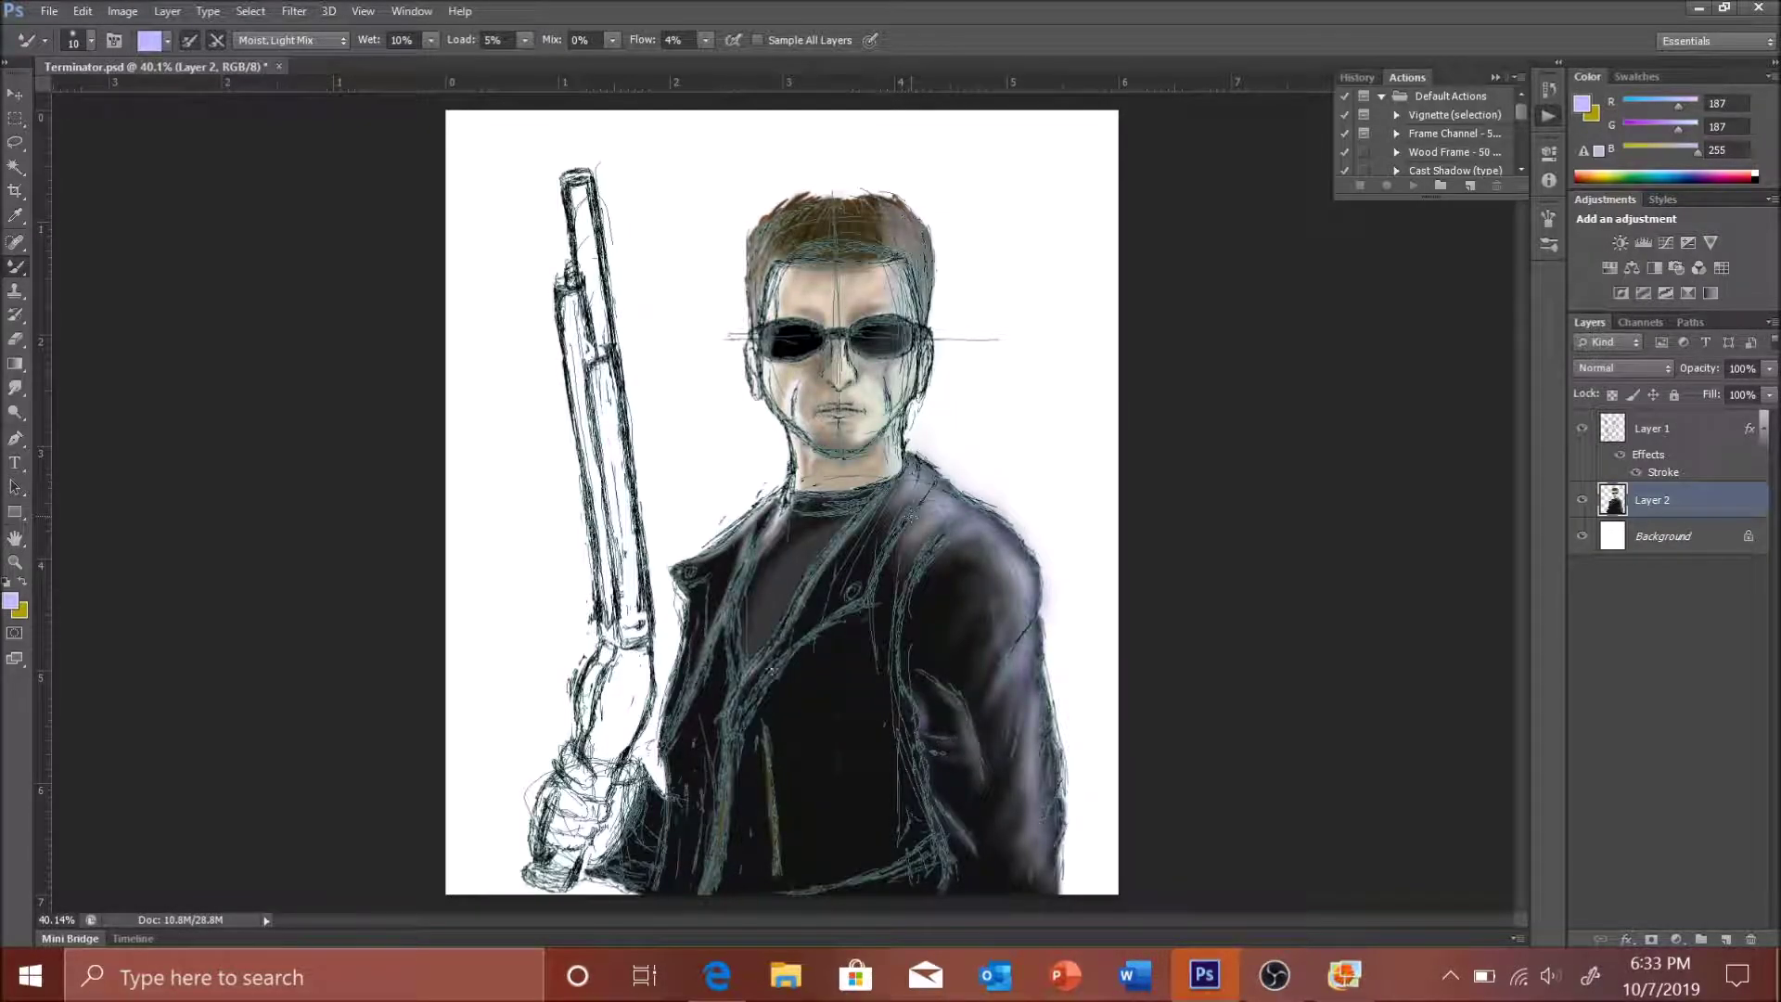
key("d")
key("x")
key("alt+bracketright")
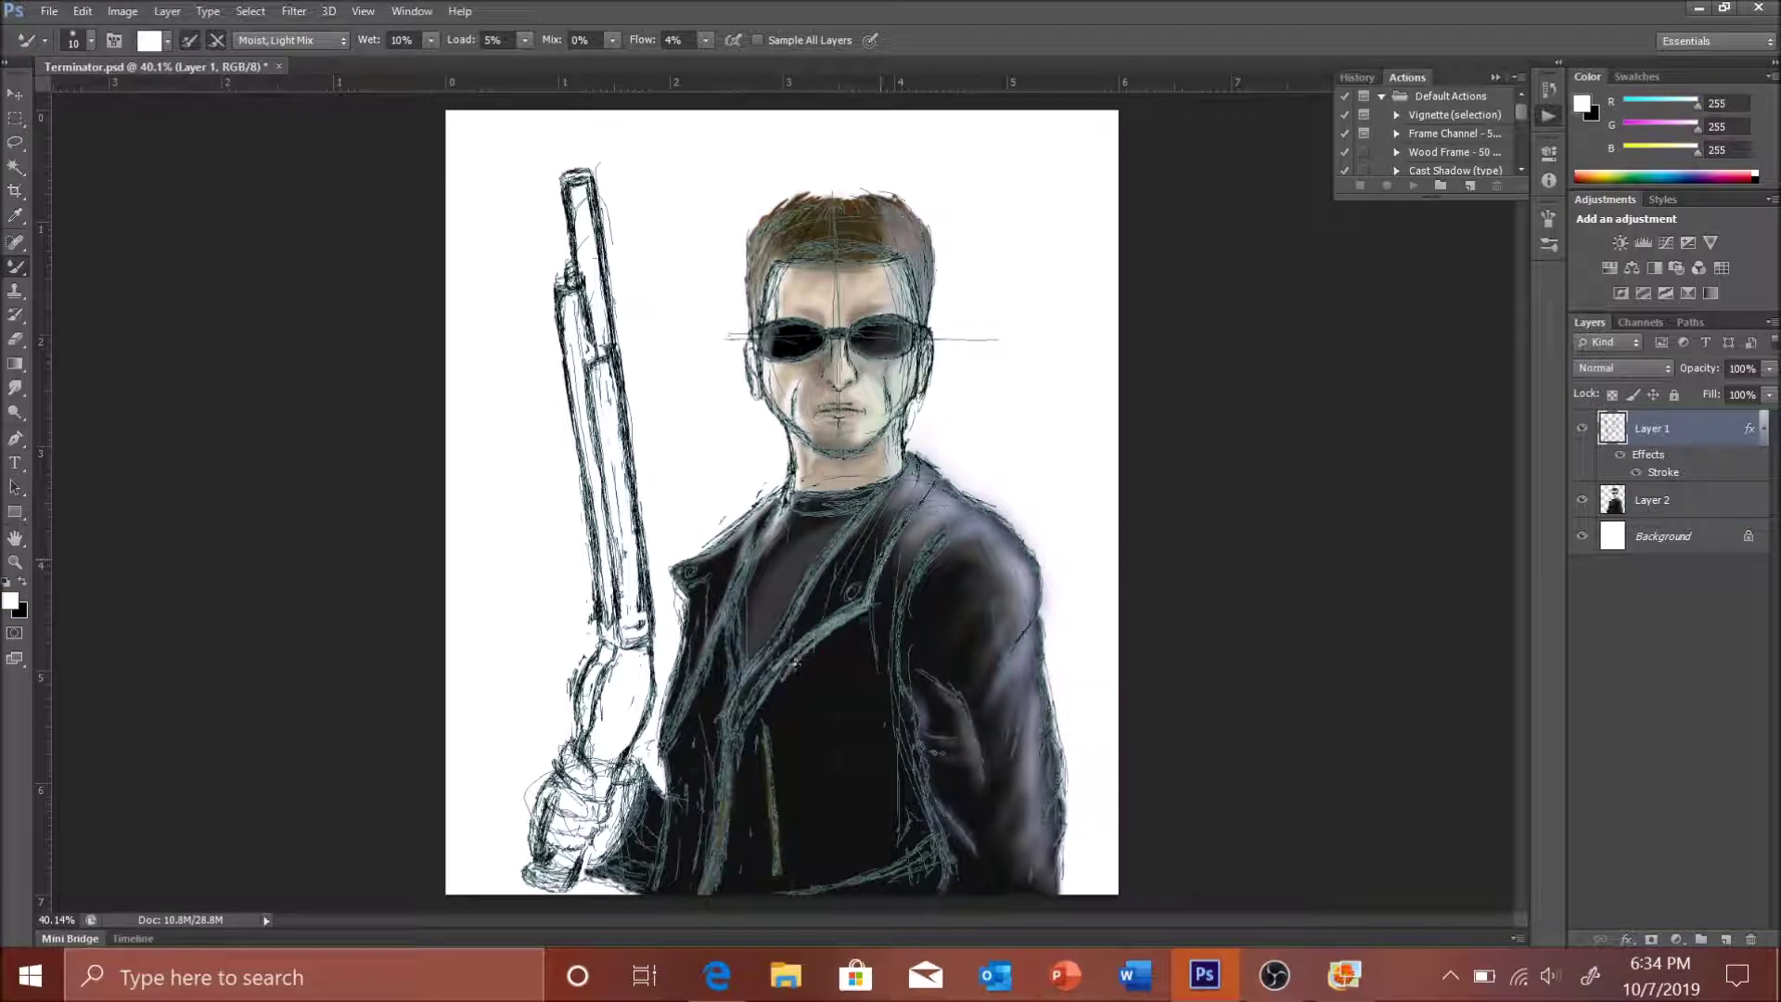
key("ctrl+z")
key("alt+bracketleft")
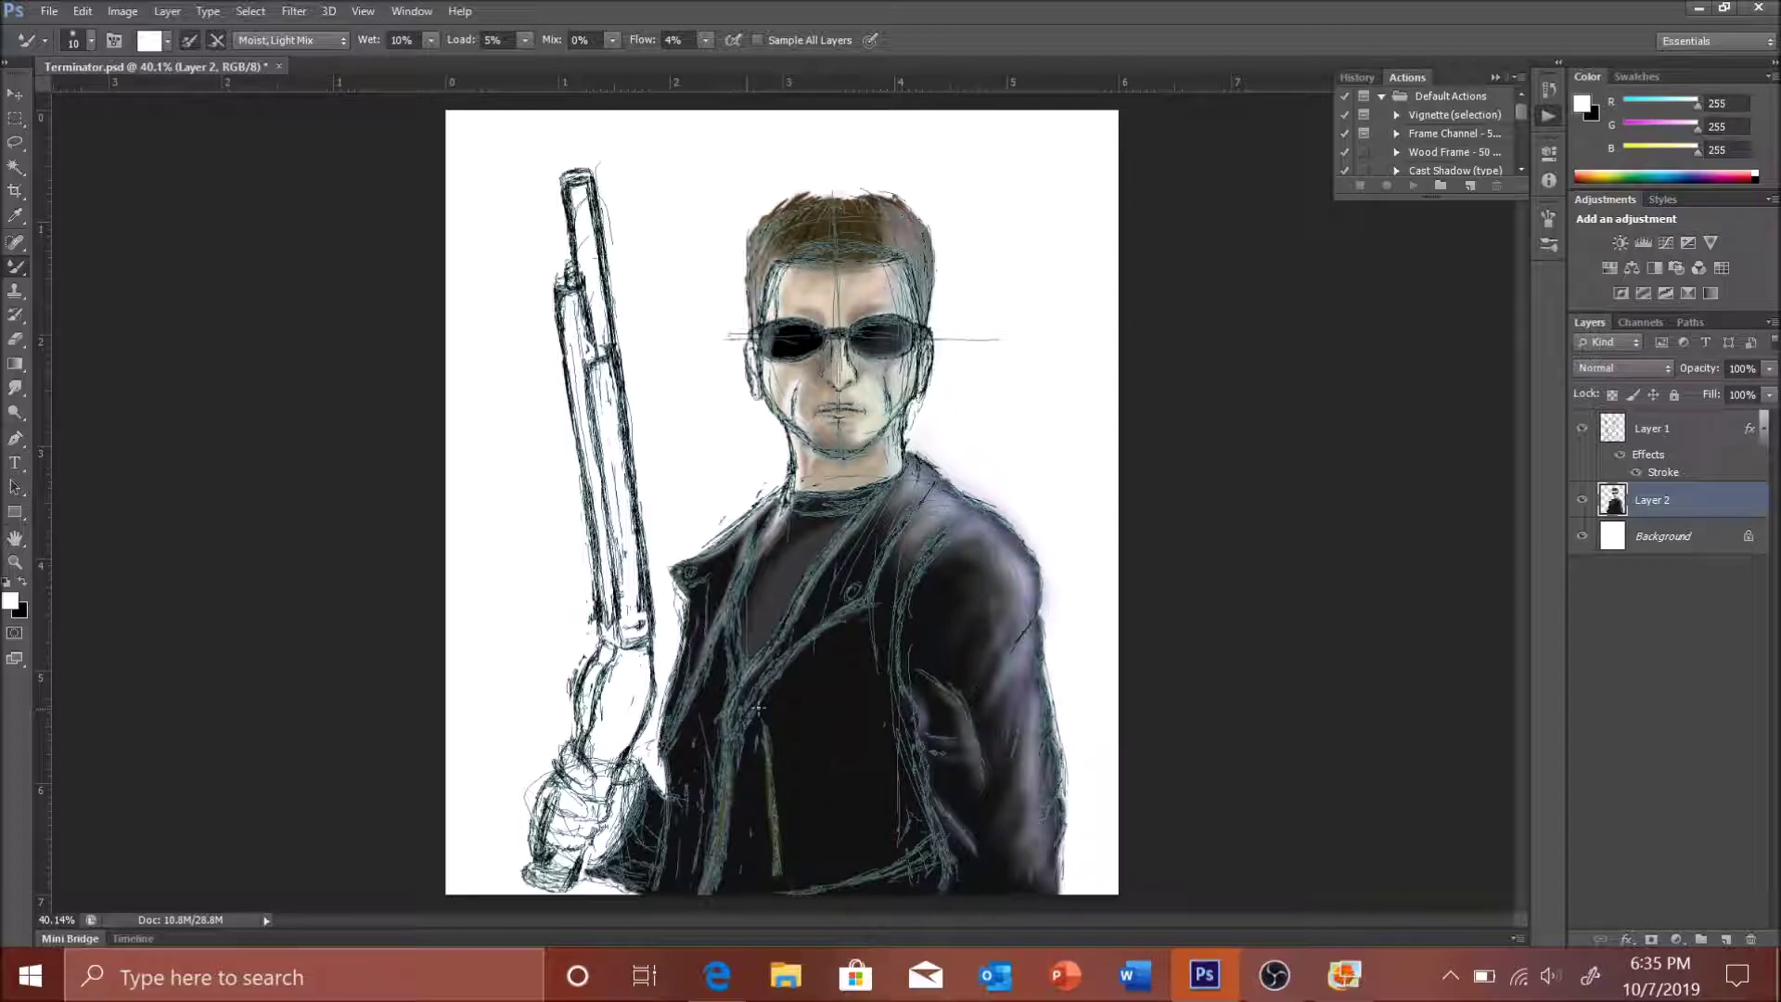
- Pick olive yellow from Swatches, then lighten the left lapel with an 80 px white brush
left_click(1636, 77)
left_click(1668, 135)
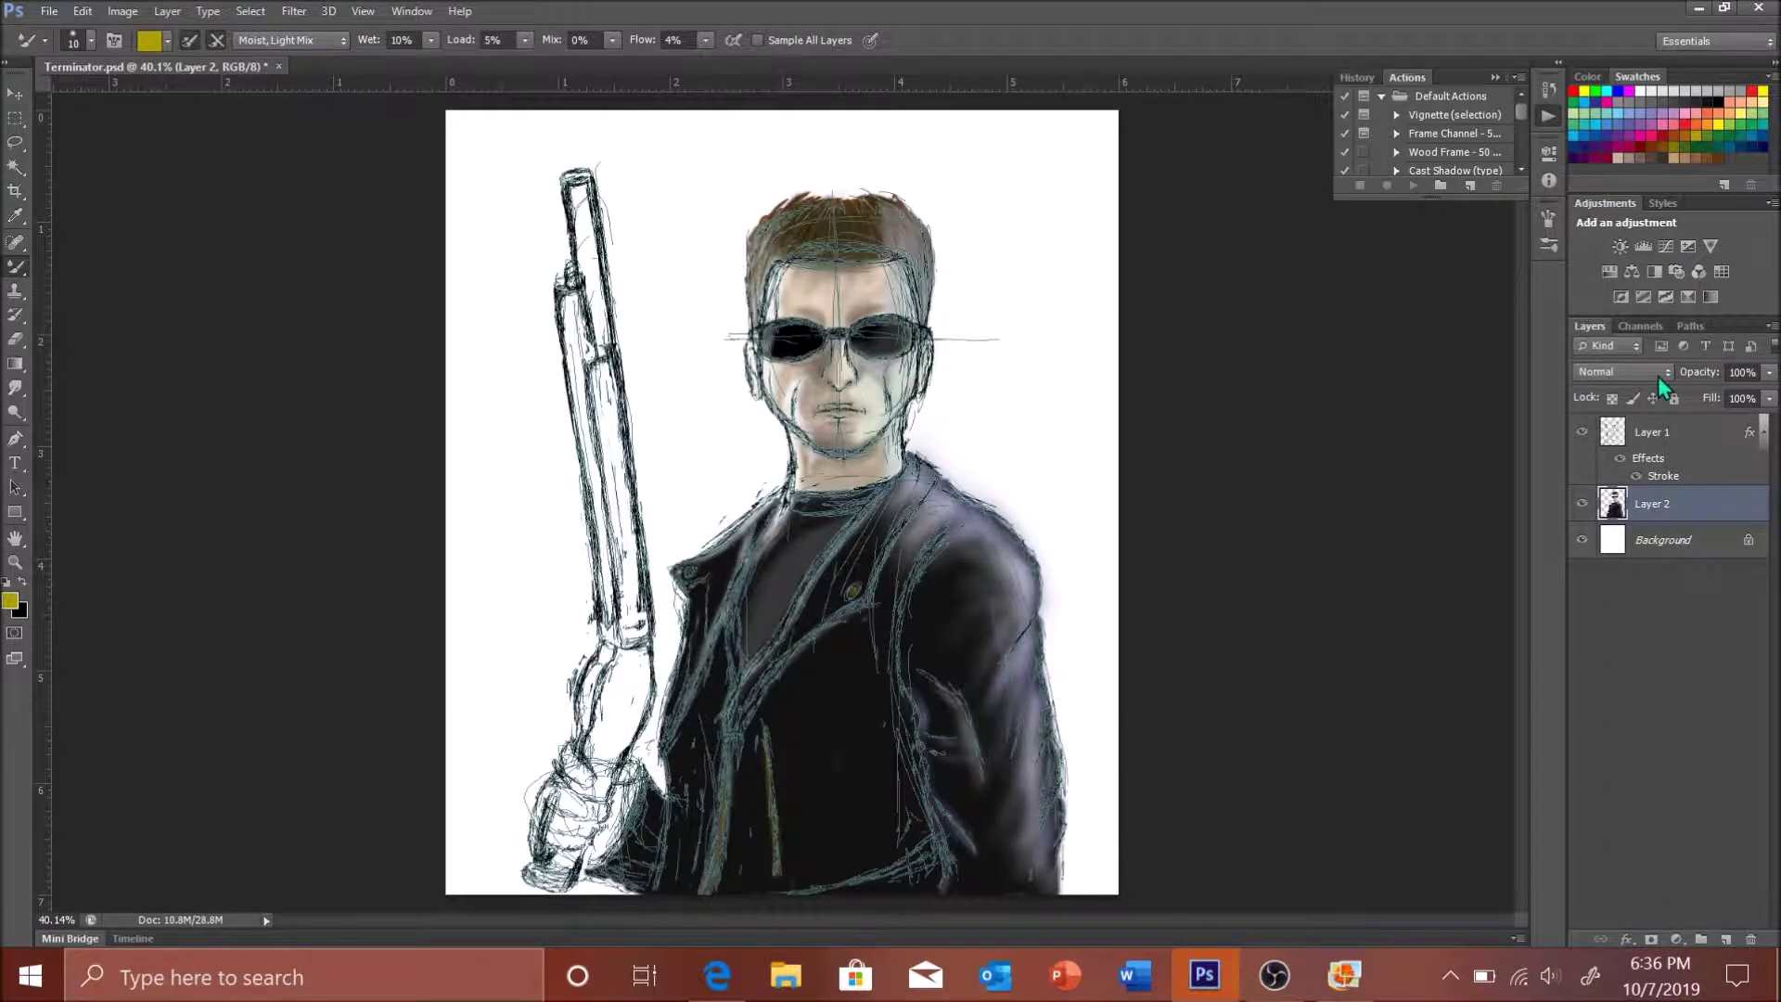
left_click(687, 551, "alt")
key("bracketright")
key("bracketright")
key("bracketright")
mouse_move(687, 551)
left_mouse_down()
mouse_move(728, 589)
mouse_move(683, 687)
left_mouse_up()
left_click(1582, 434)
left_click(1582, 434)
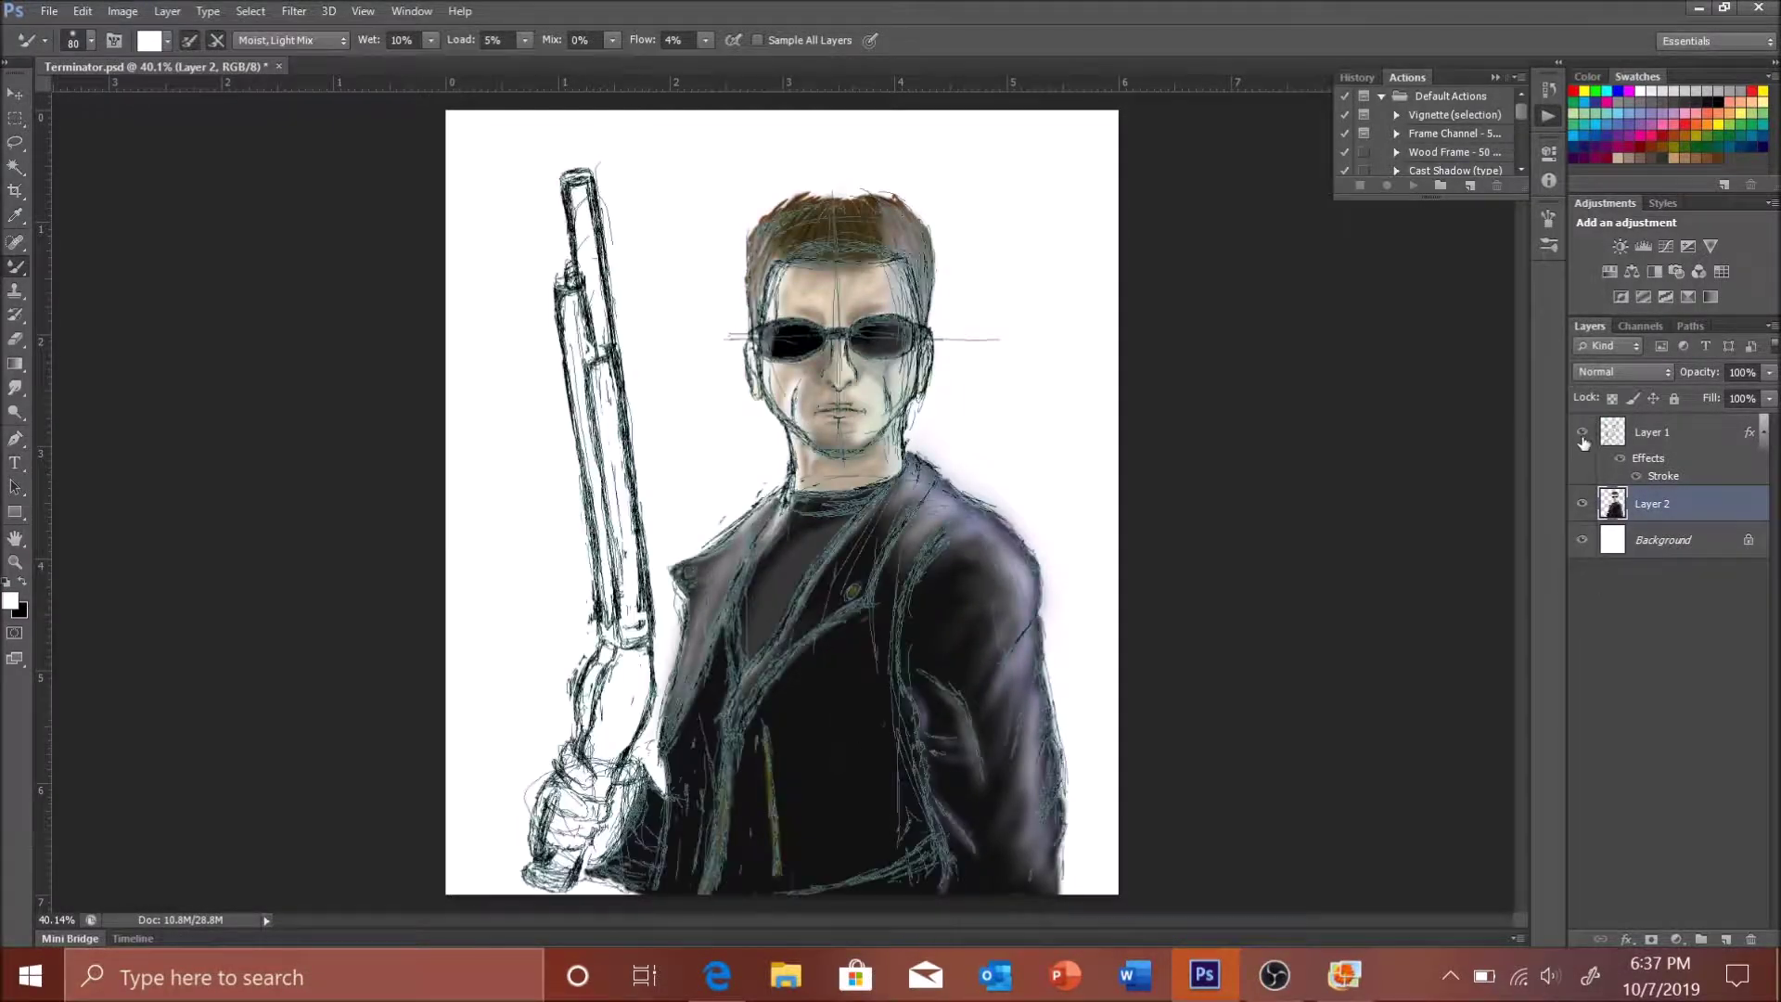
- Sample a beige skin tone and brush it over the gripping hand
left_click(821, 192, "alt")
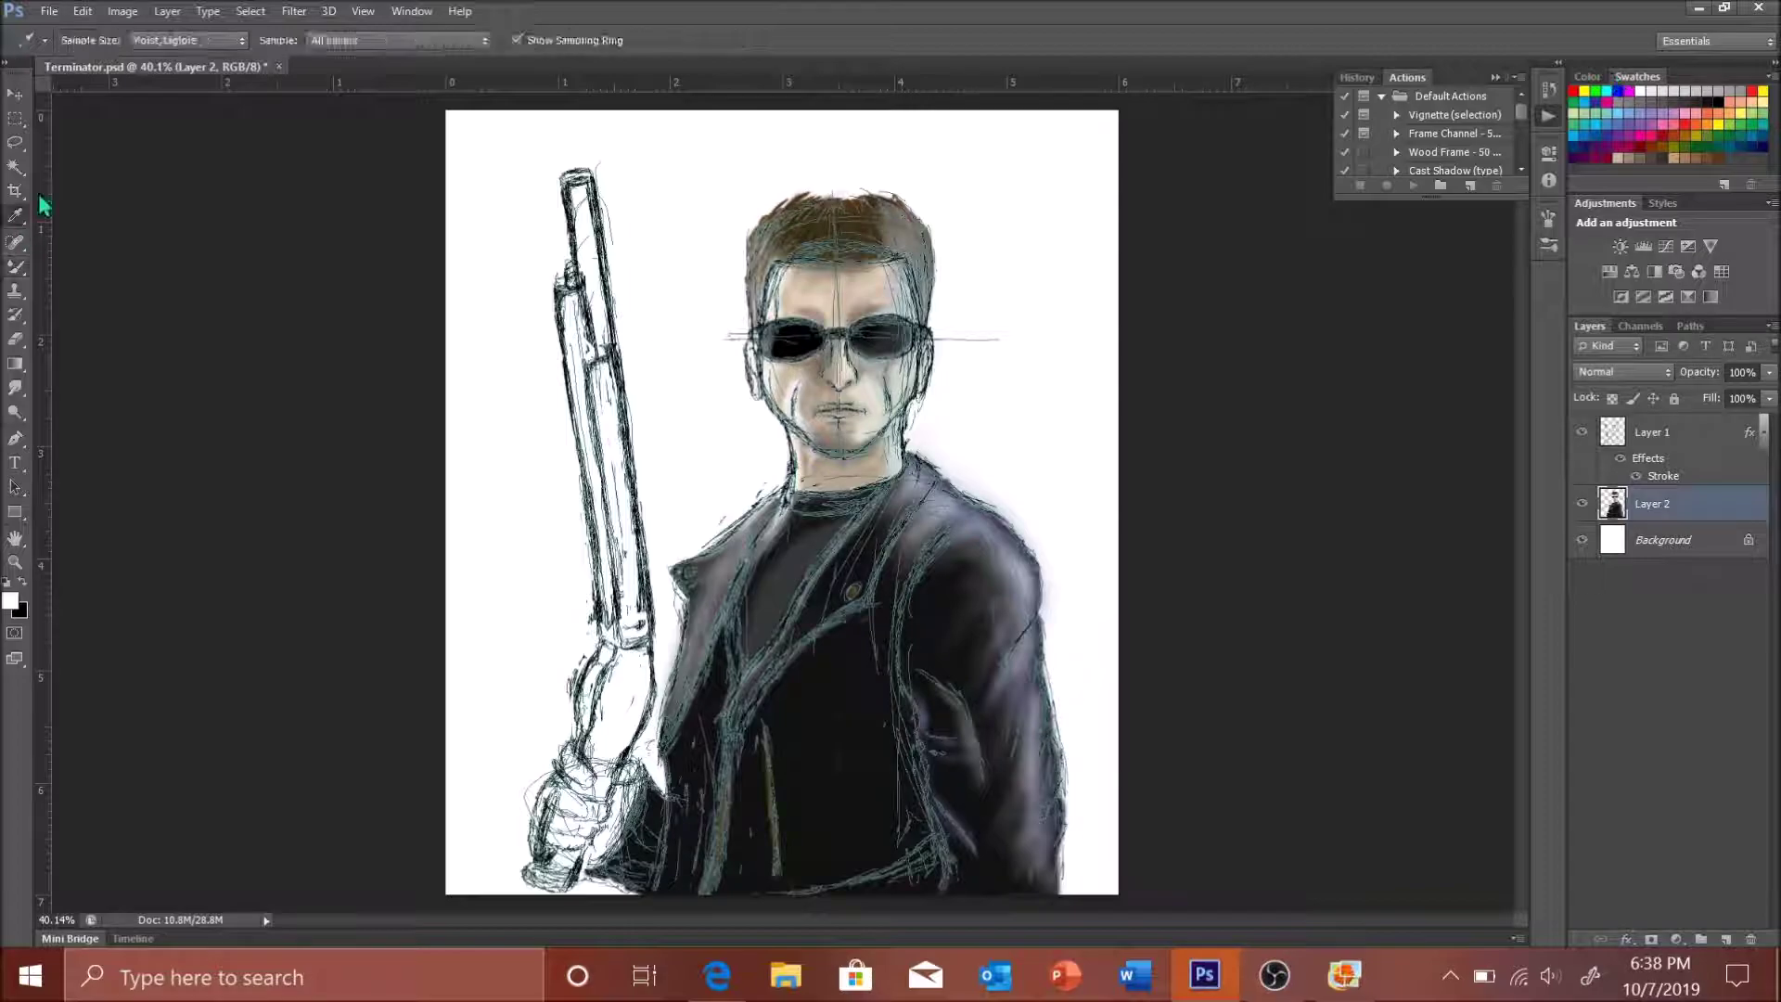
right_click(16, 268)
left_click(59, 268)
mouse_move(631, 784)
left_mouse_down()
mouse_move(599, 858)
mouse_move(603, 835)
left_mouse_up()
left_click_drag(584, 752, 552, 849)
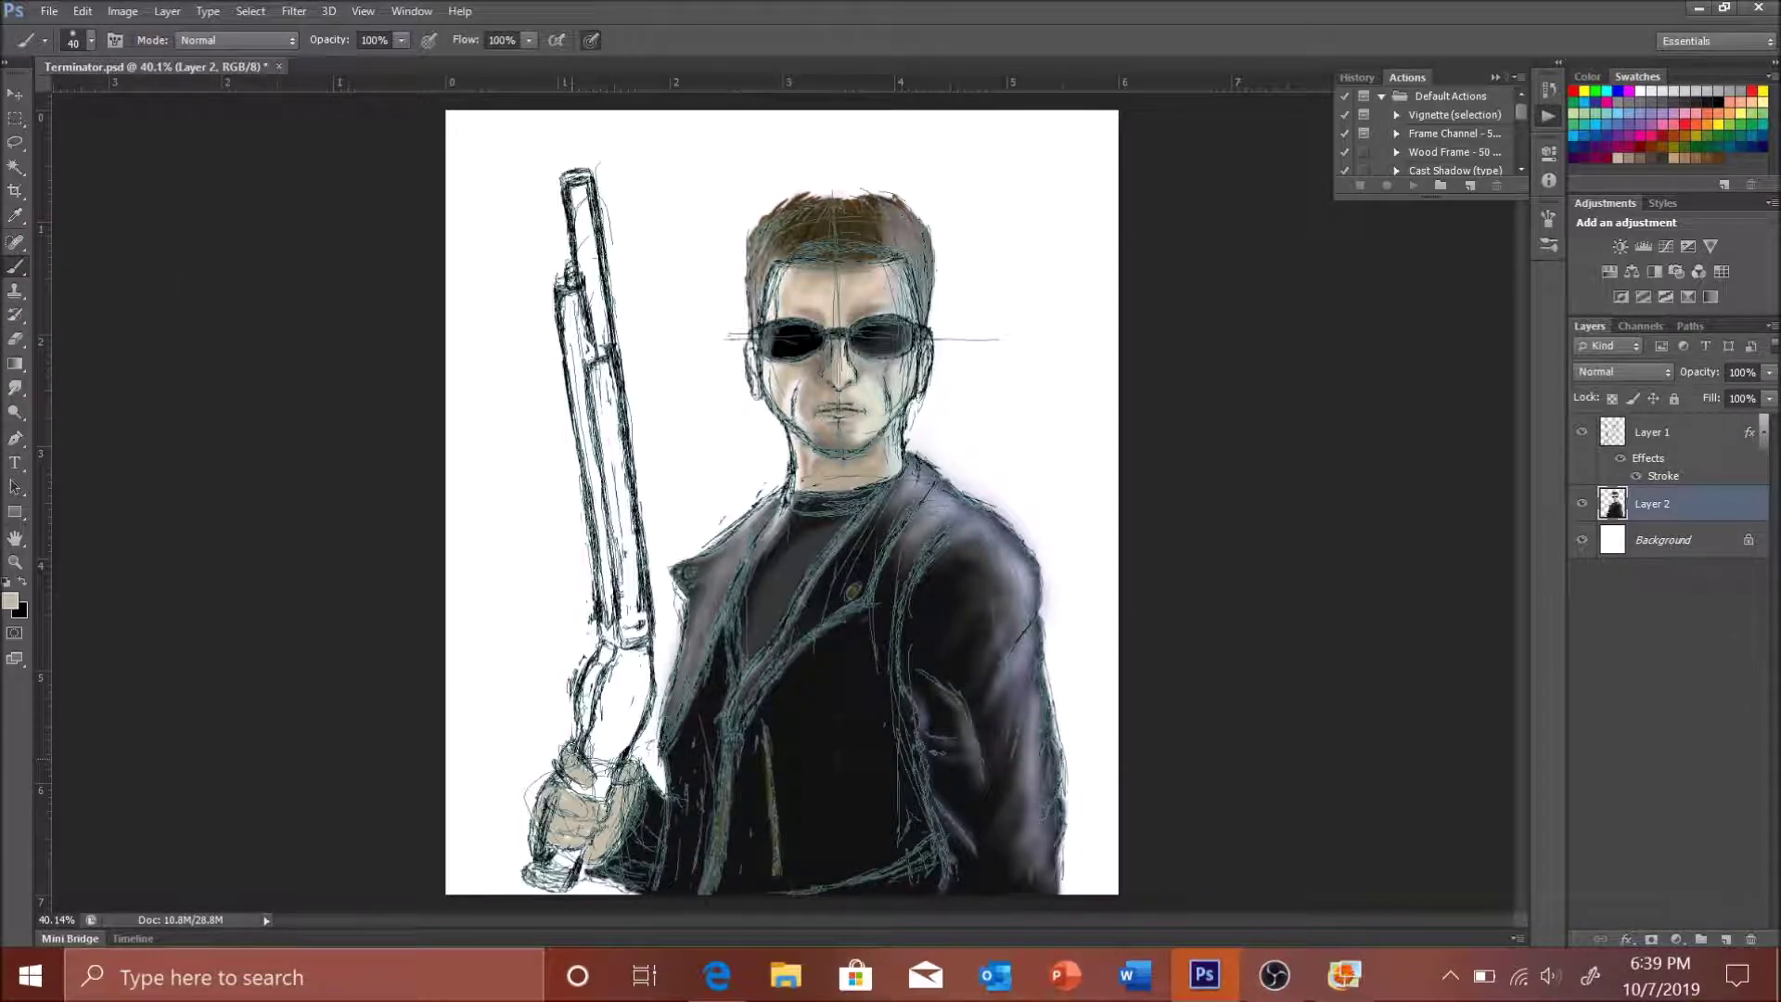
- Paint the knuckles and top of the hand in a fine-tuned dark brown
left_click(1633, 158)
left_click(1717, 171)
left_click(1058, 362)
left_click(1587, 76)
left_click_drag(1634, 131, 1638, 126)
left_click_drag(566, 858, 538, 881)
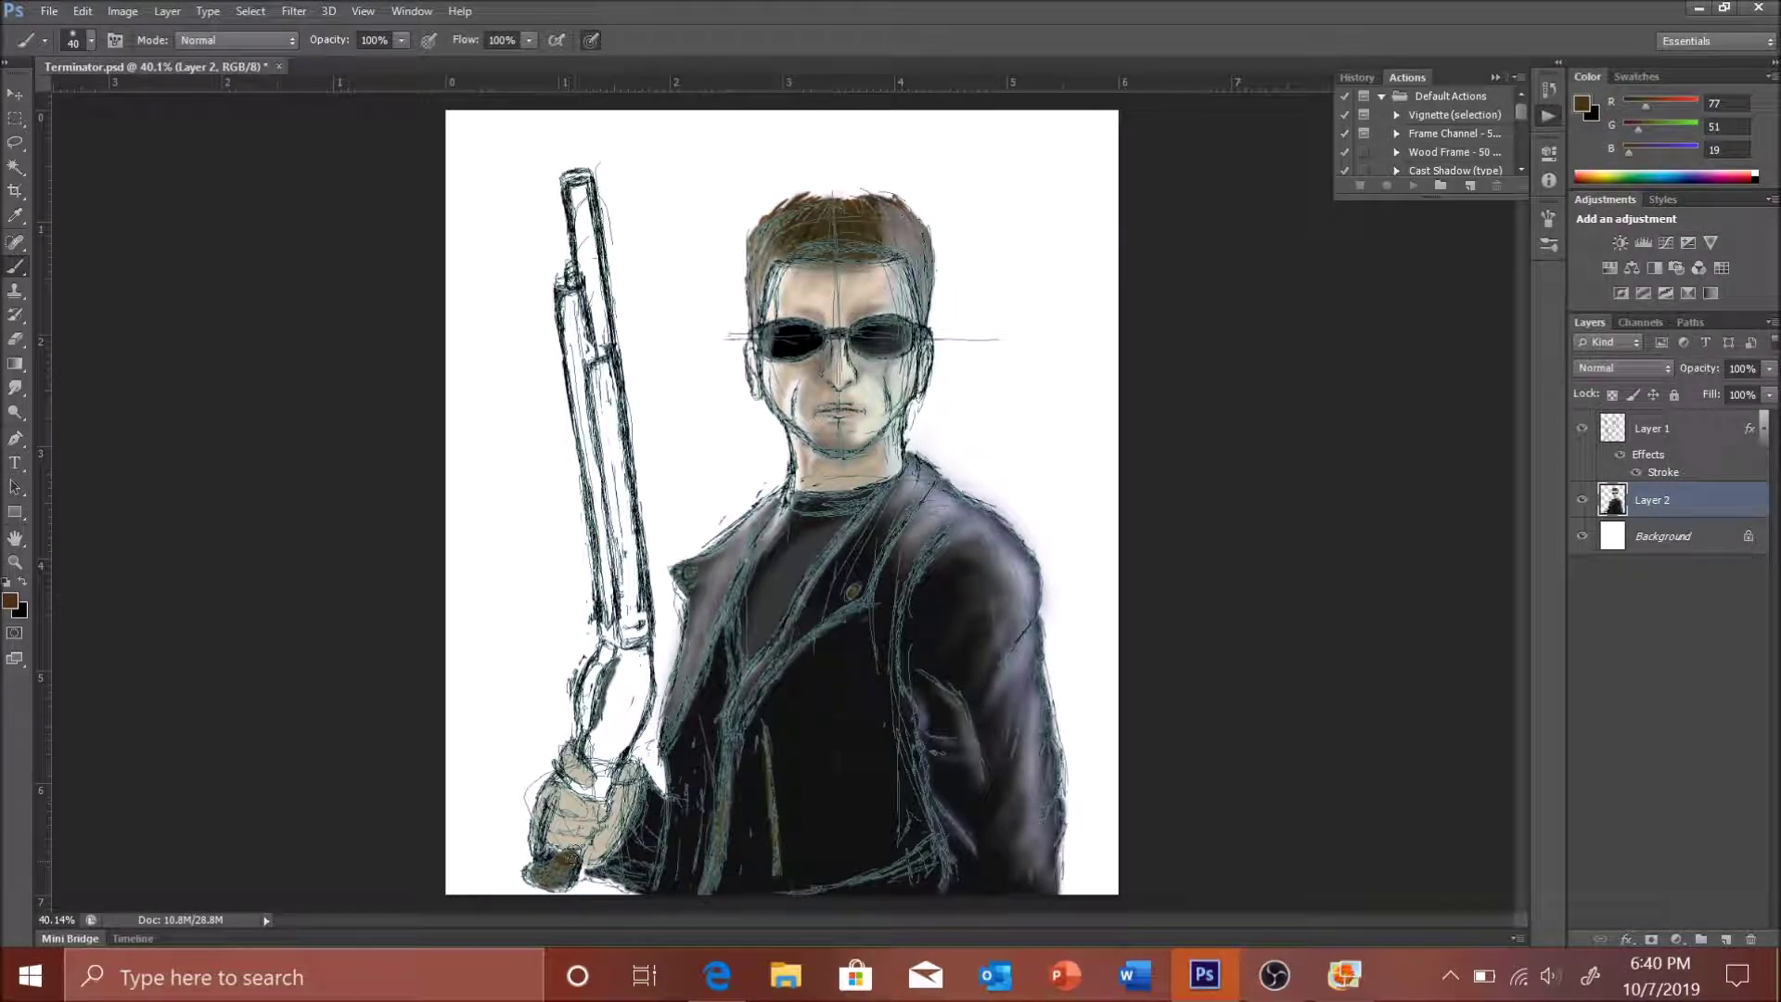
mouse_move(594, 748)
left_mouse_down()
mouse_move(627, 759)
mouse_move(631, 650)
left_mouse_up()
- Pick light grey, enlarge the brush to 30 and toggle the sketch layer to check the hand
left_click(1637, 76)
key("bracketright")
key("bracketright")
key("bracketright")
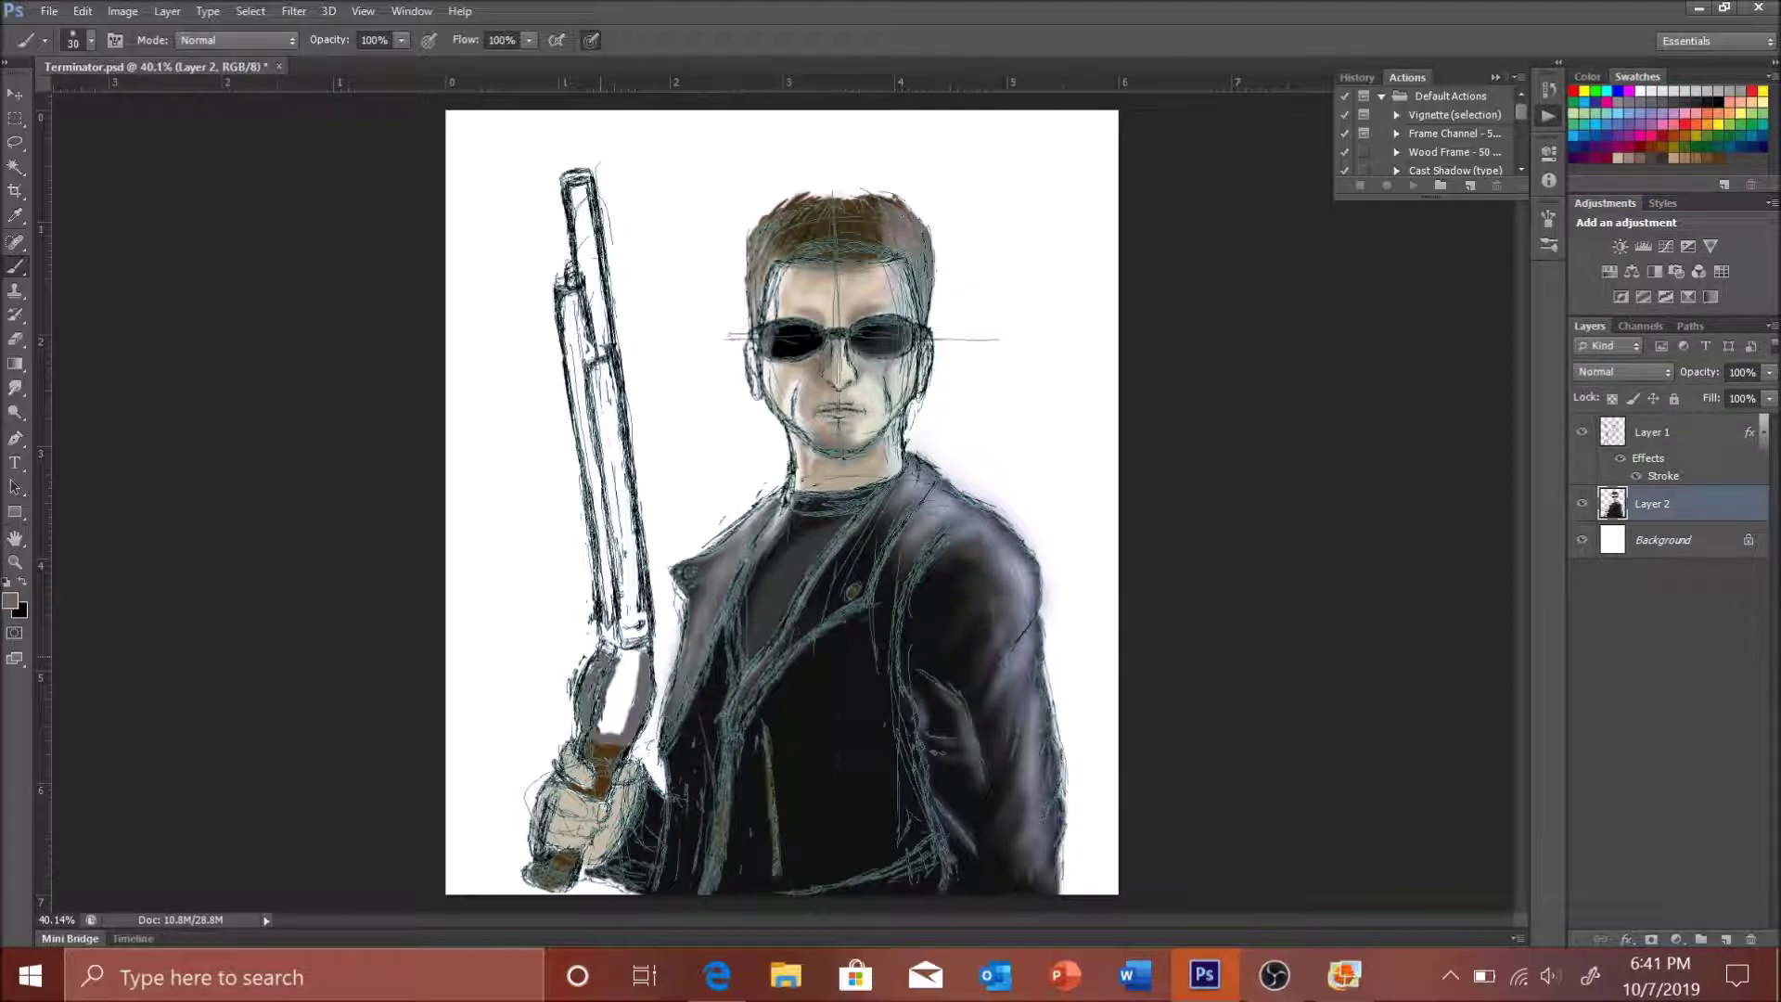
left_click(1582, 431)
double_click(1581, 431)
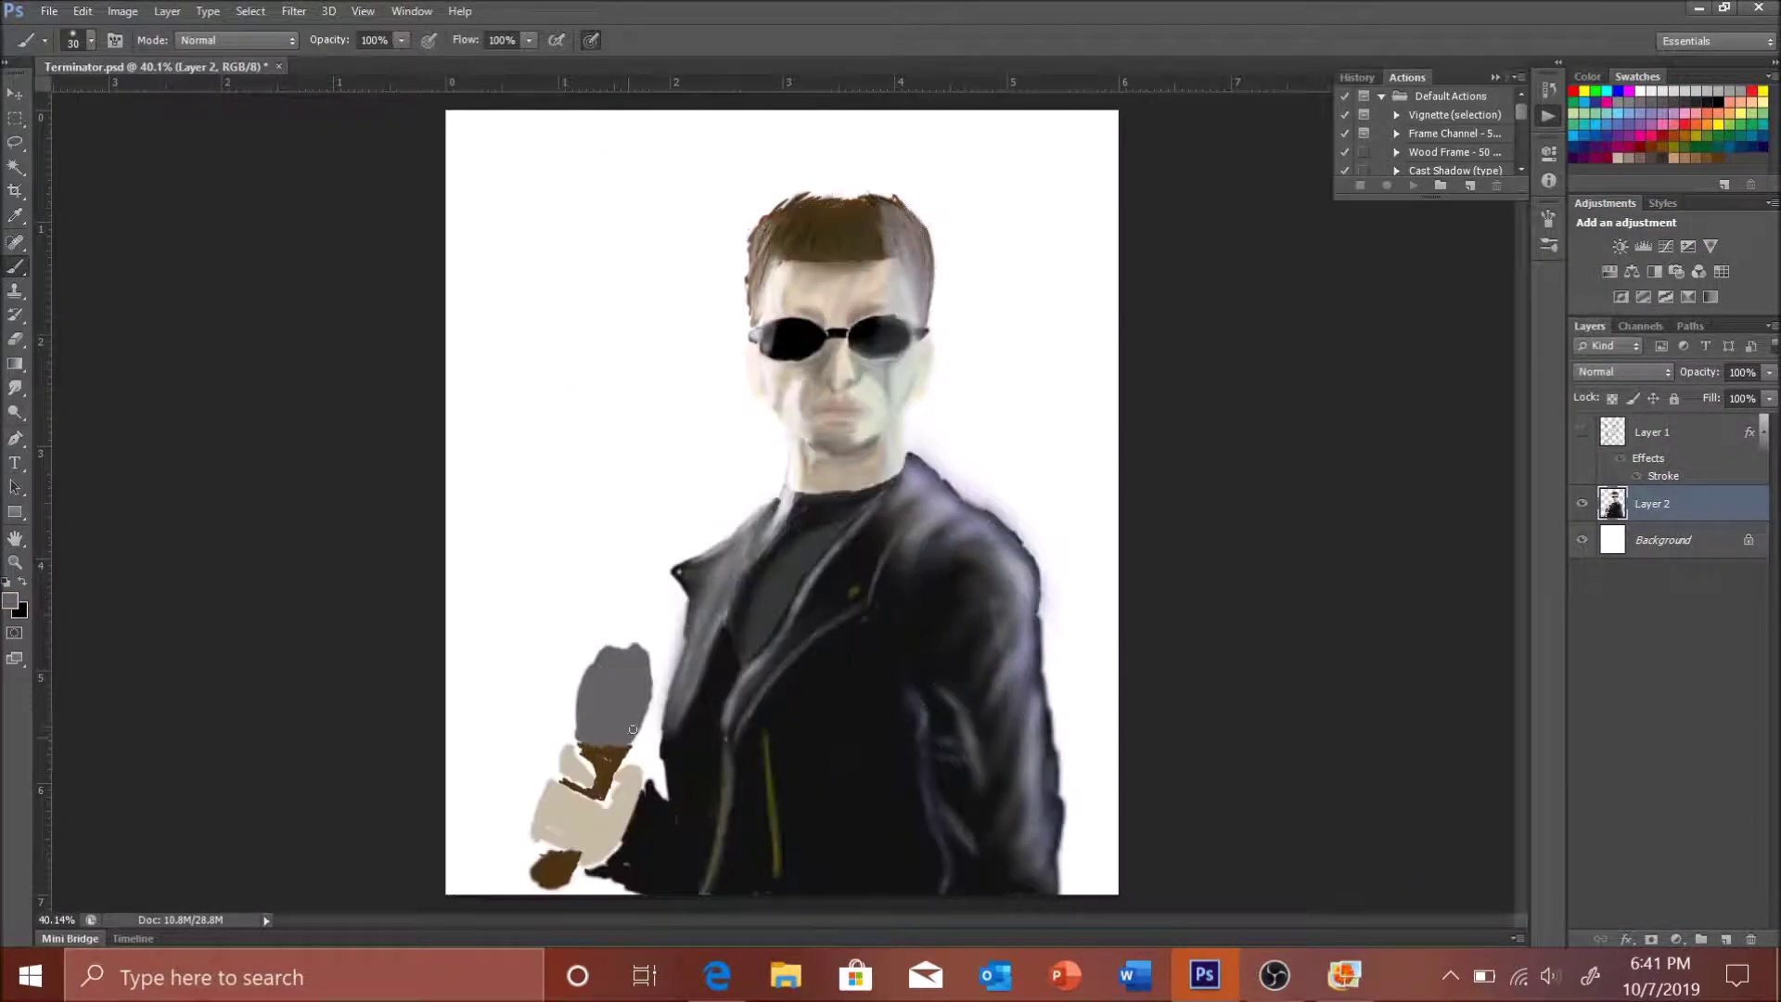
left_click(1582, 432)
left_click(1582, 431)
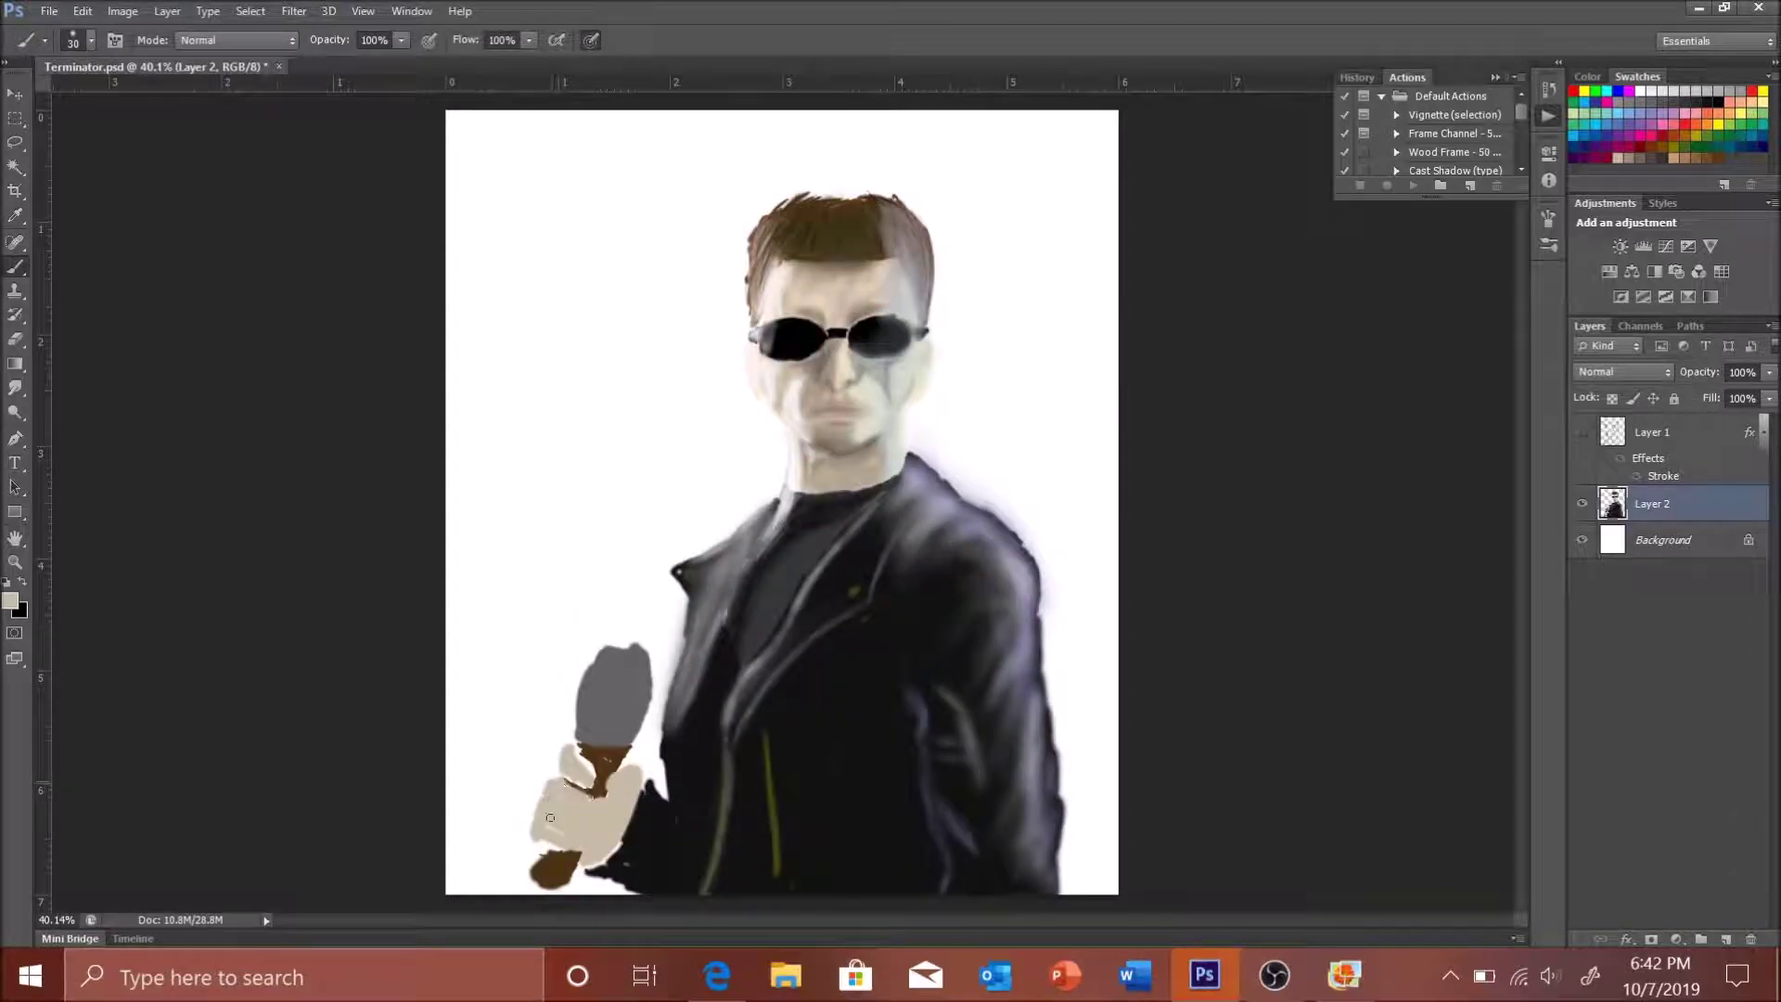
left_click(1582, 433)
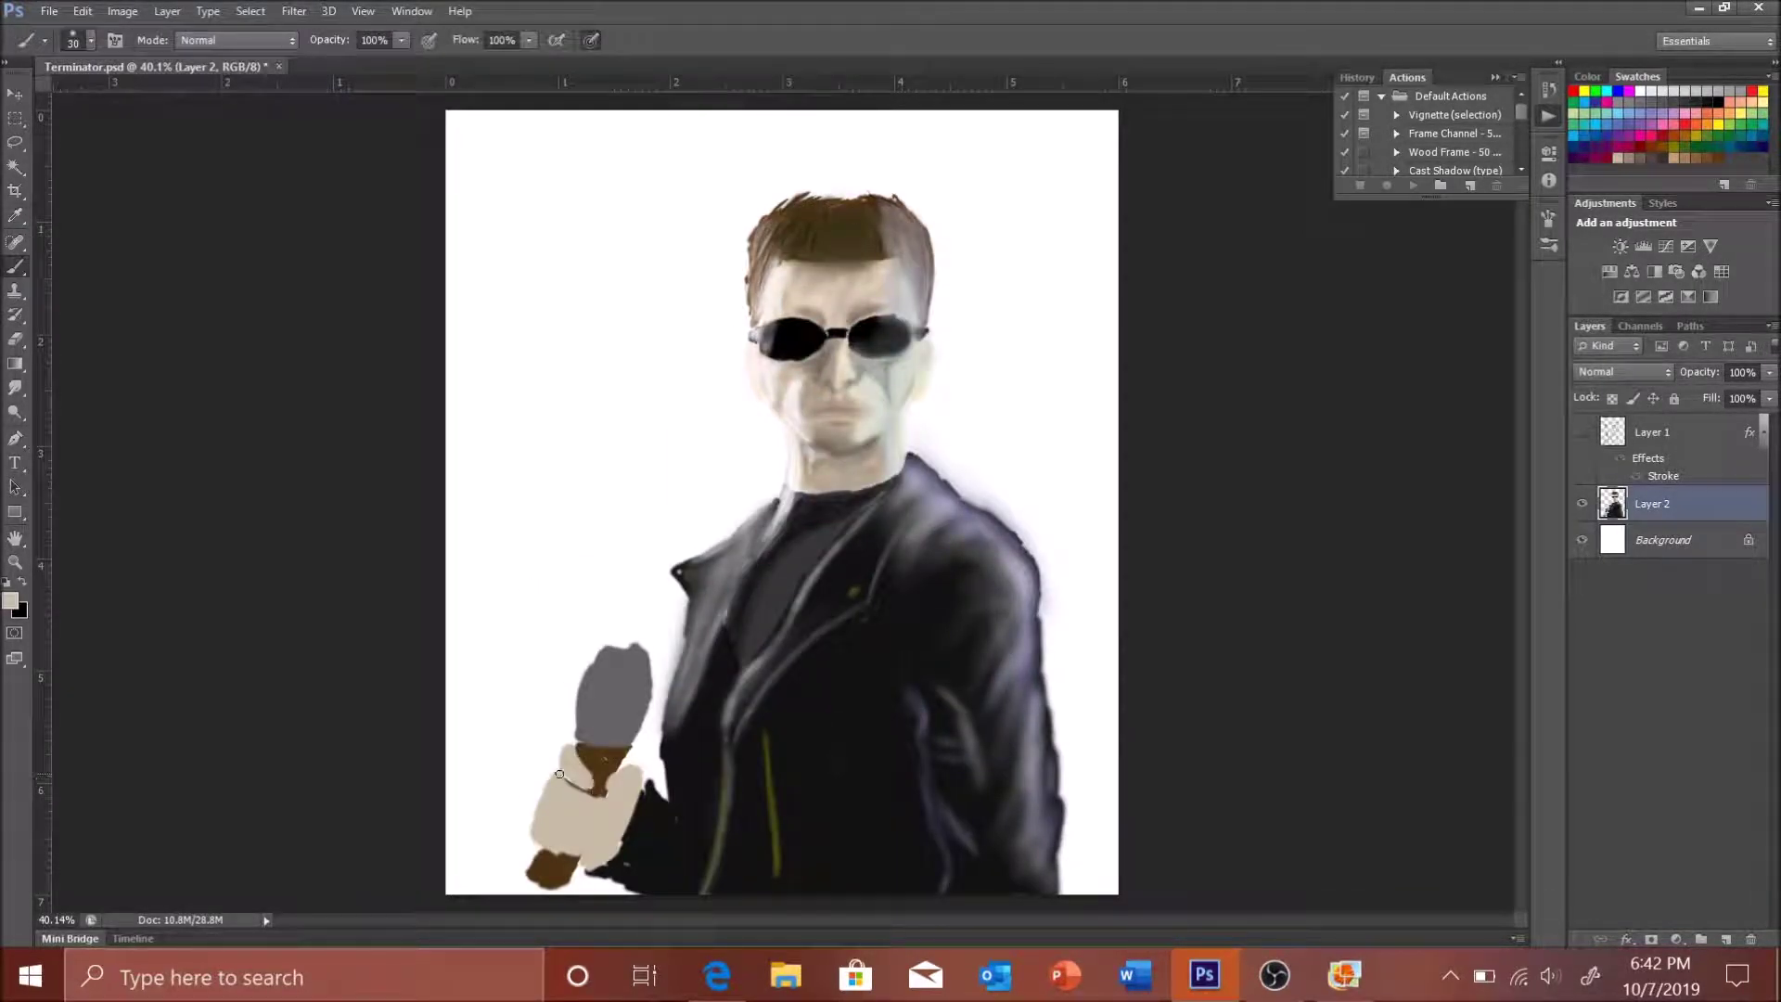
- Fill the gun barrel grey, add a brown wooden strip, and extend grey at the top
mouse_move(612, 645)
left_mouse_down()
mouse_move(575, 283)
mouse_move(606, 321)
mouse_move(636, 645)
left_mouse_up()
left_click(598, 766, "alt")
left_click_drag(598, 357, 638, 632)
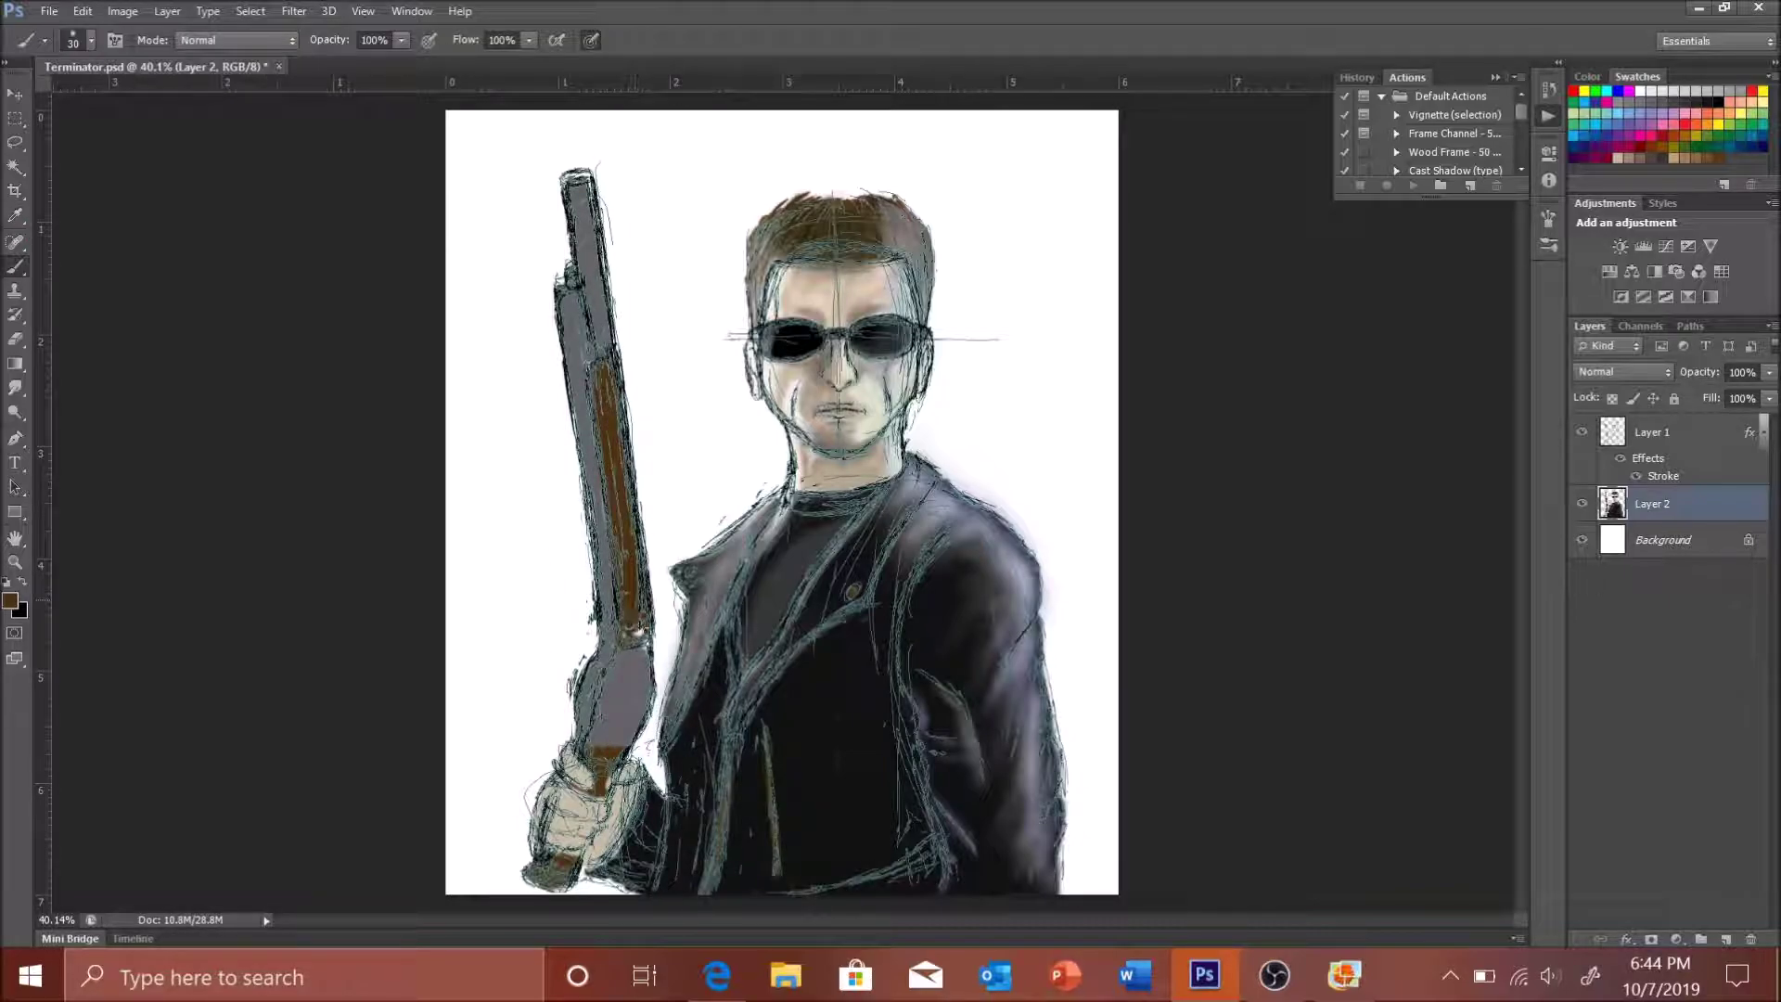
left_click(607, 361, "alt")
left_click(1582, 432)
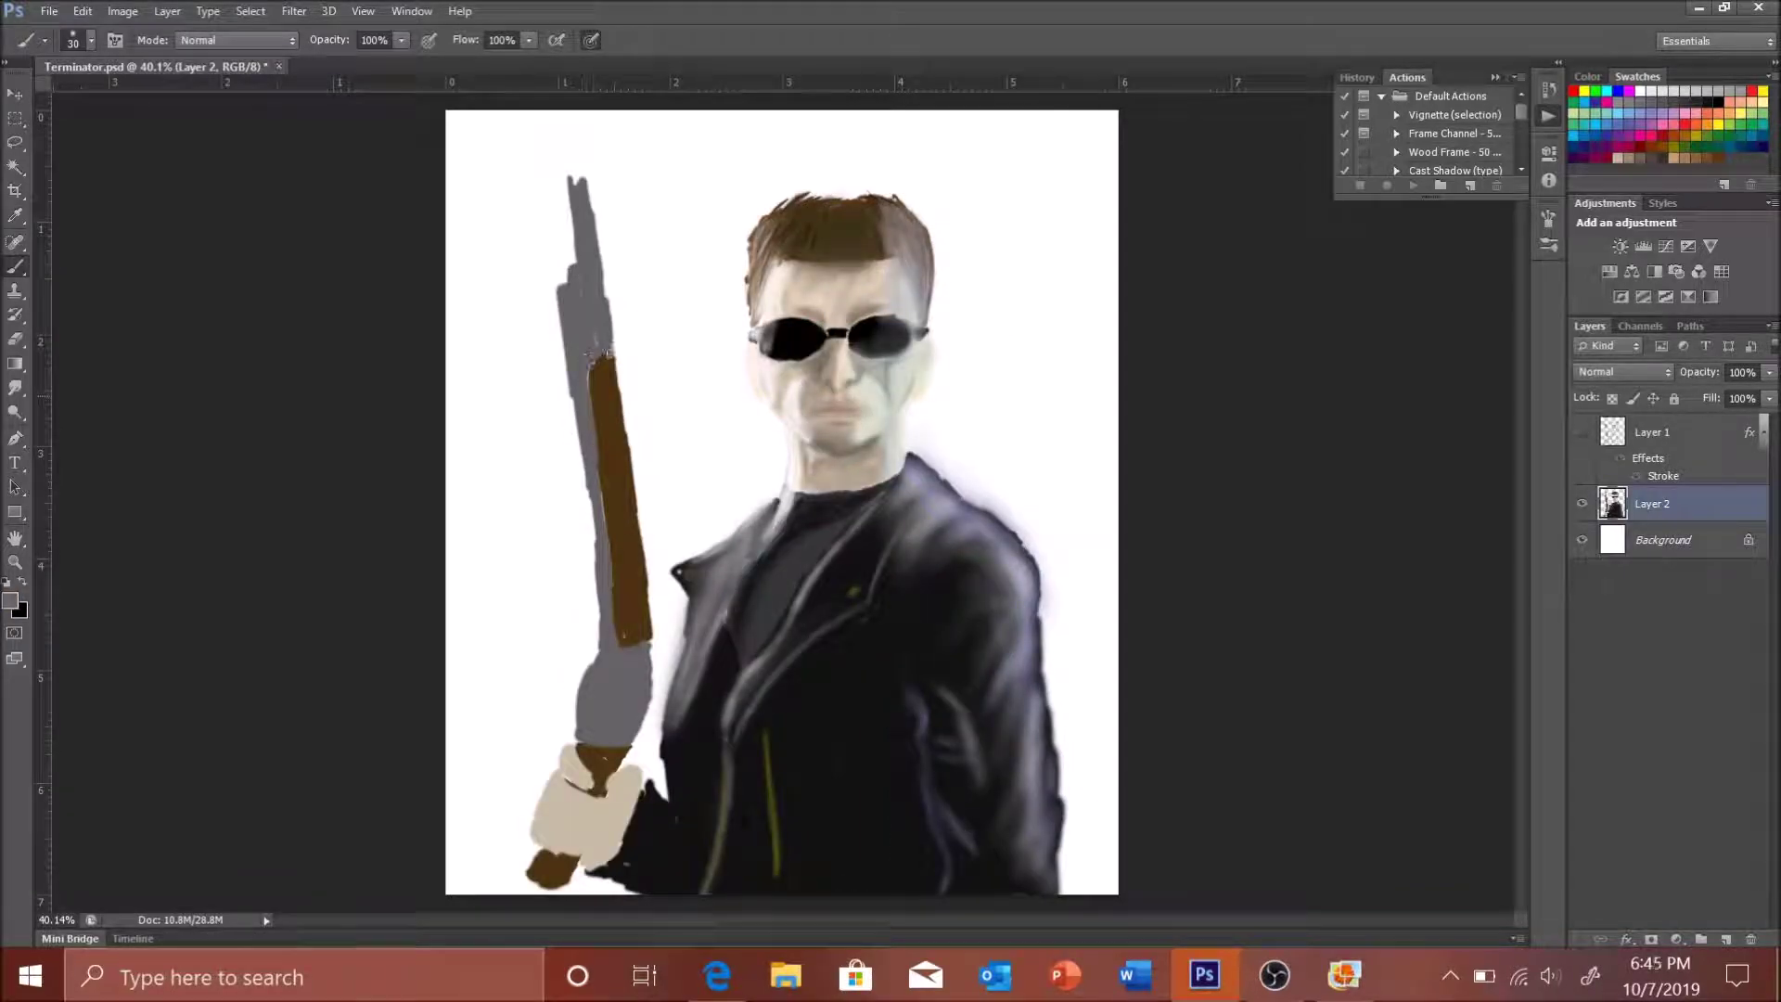
left_click_drag(572, 210, 571, 177)
left_click(1582, 433)
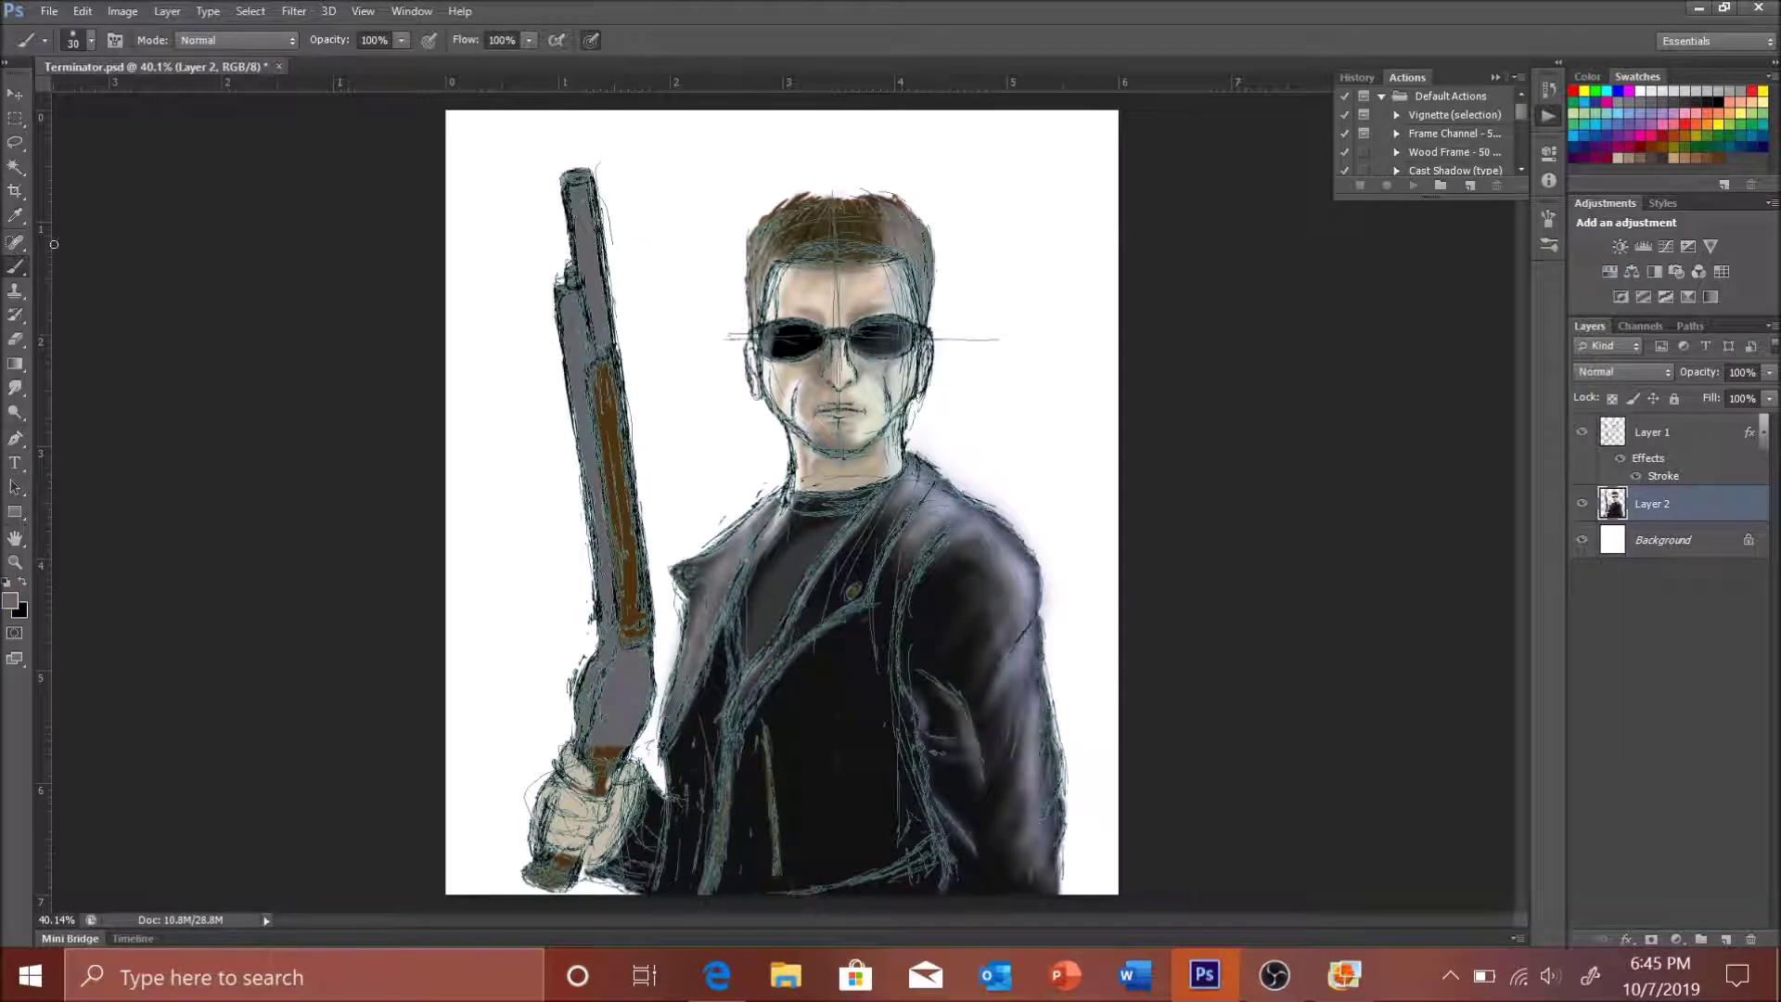
key("shift+b")
- Reset colours and paint grey along the gun barrel's left edge with the plain brush
key("d")
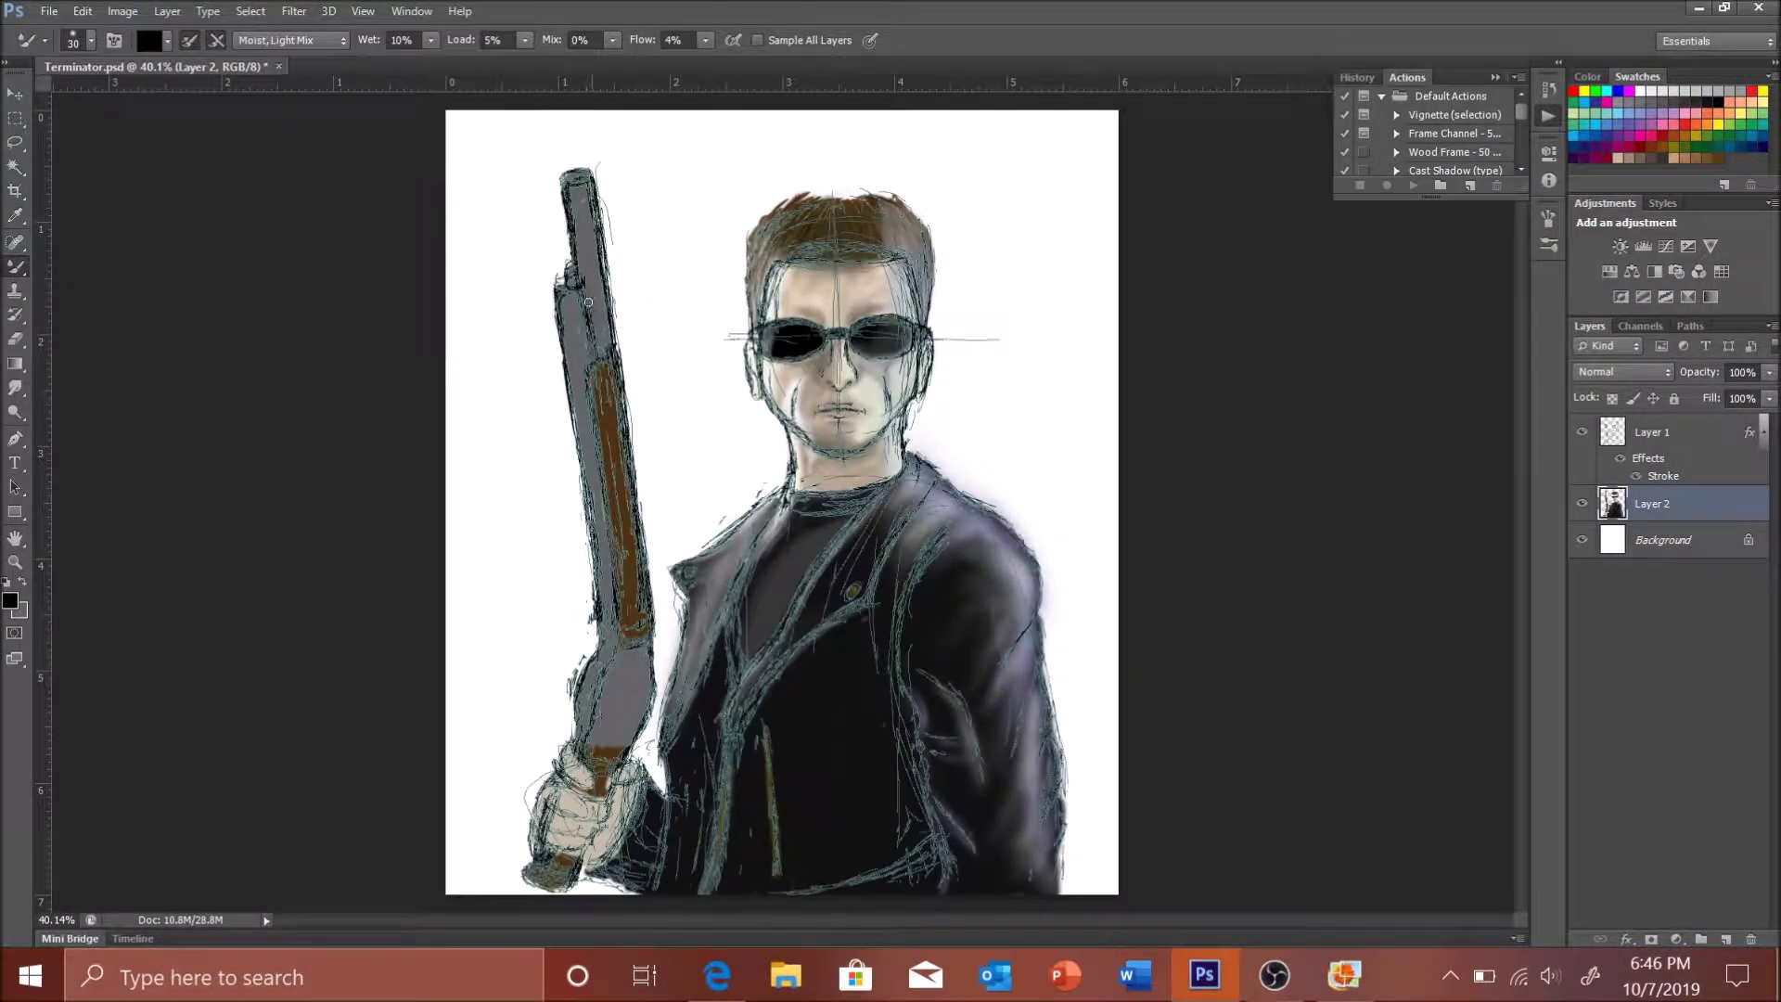
left_click(1581, 432)
key("x")
right_click(16, 269)
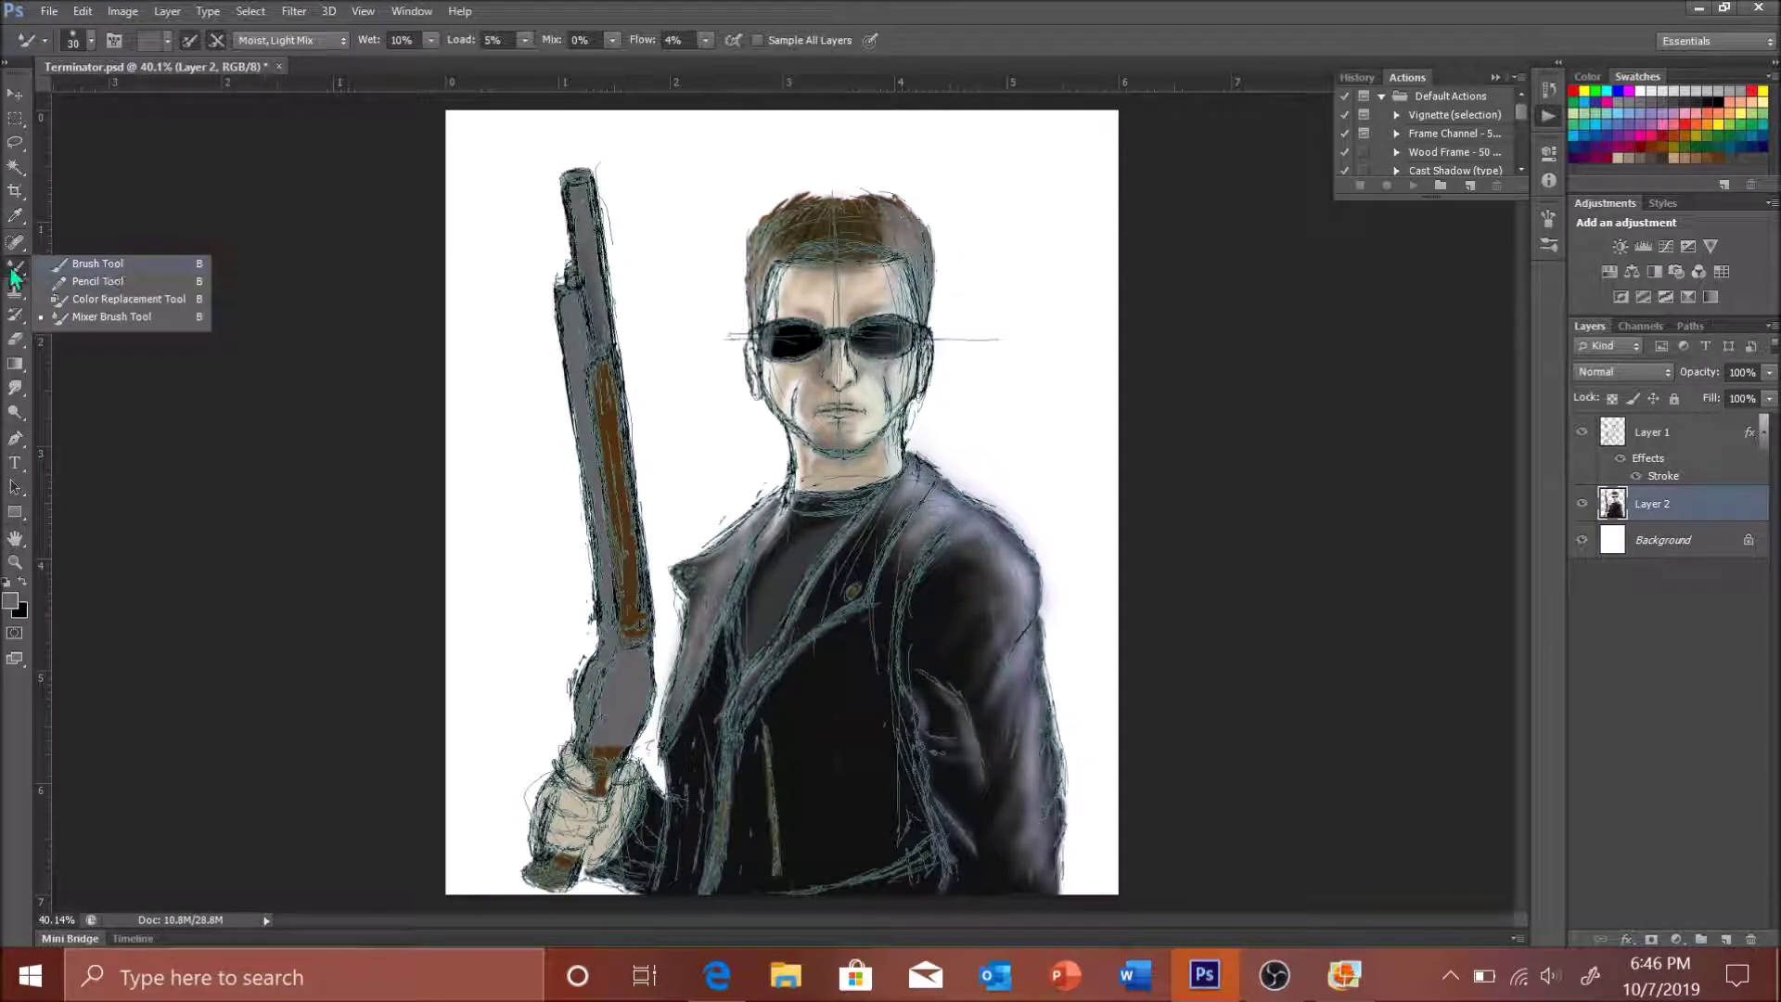
left_click(98, 264)
left_click(1582, 433)
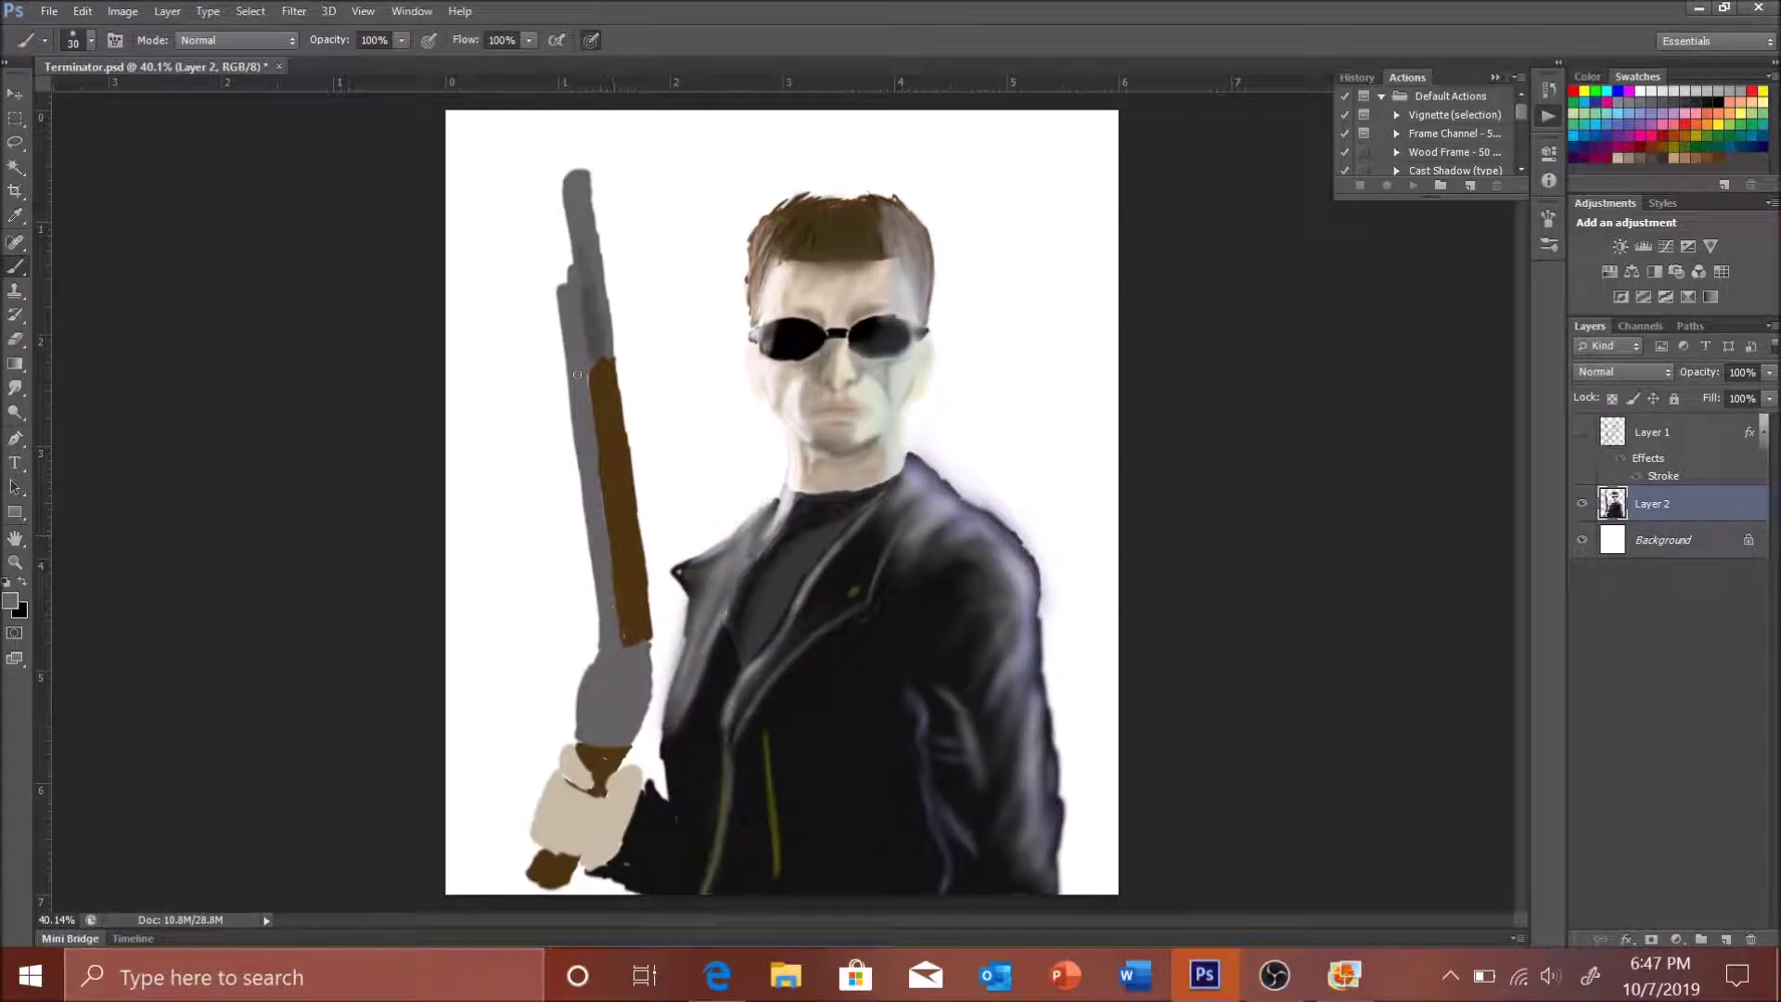
left_click_drag(562, 305, 572, 380)
left_click(1582, 432)
- At brush size 25, darken the lower barrel and hand edge, then blend the hand's shading
key("shift+b")
key("x")
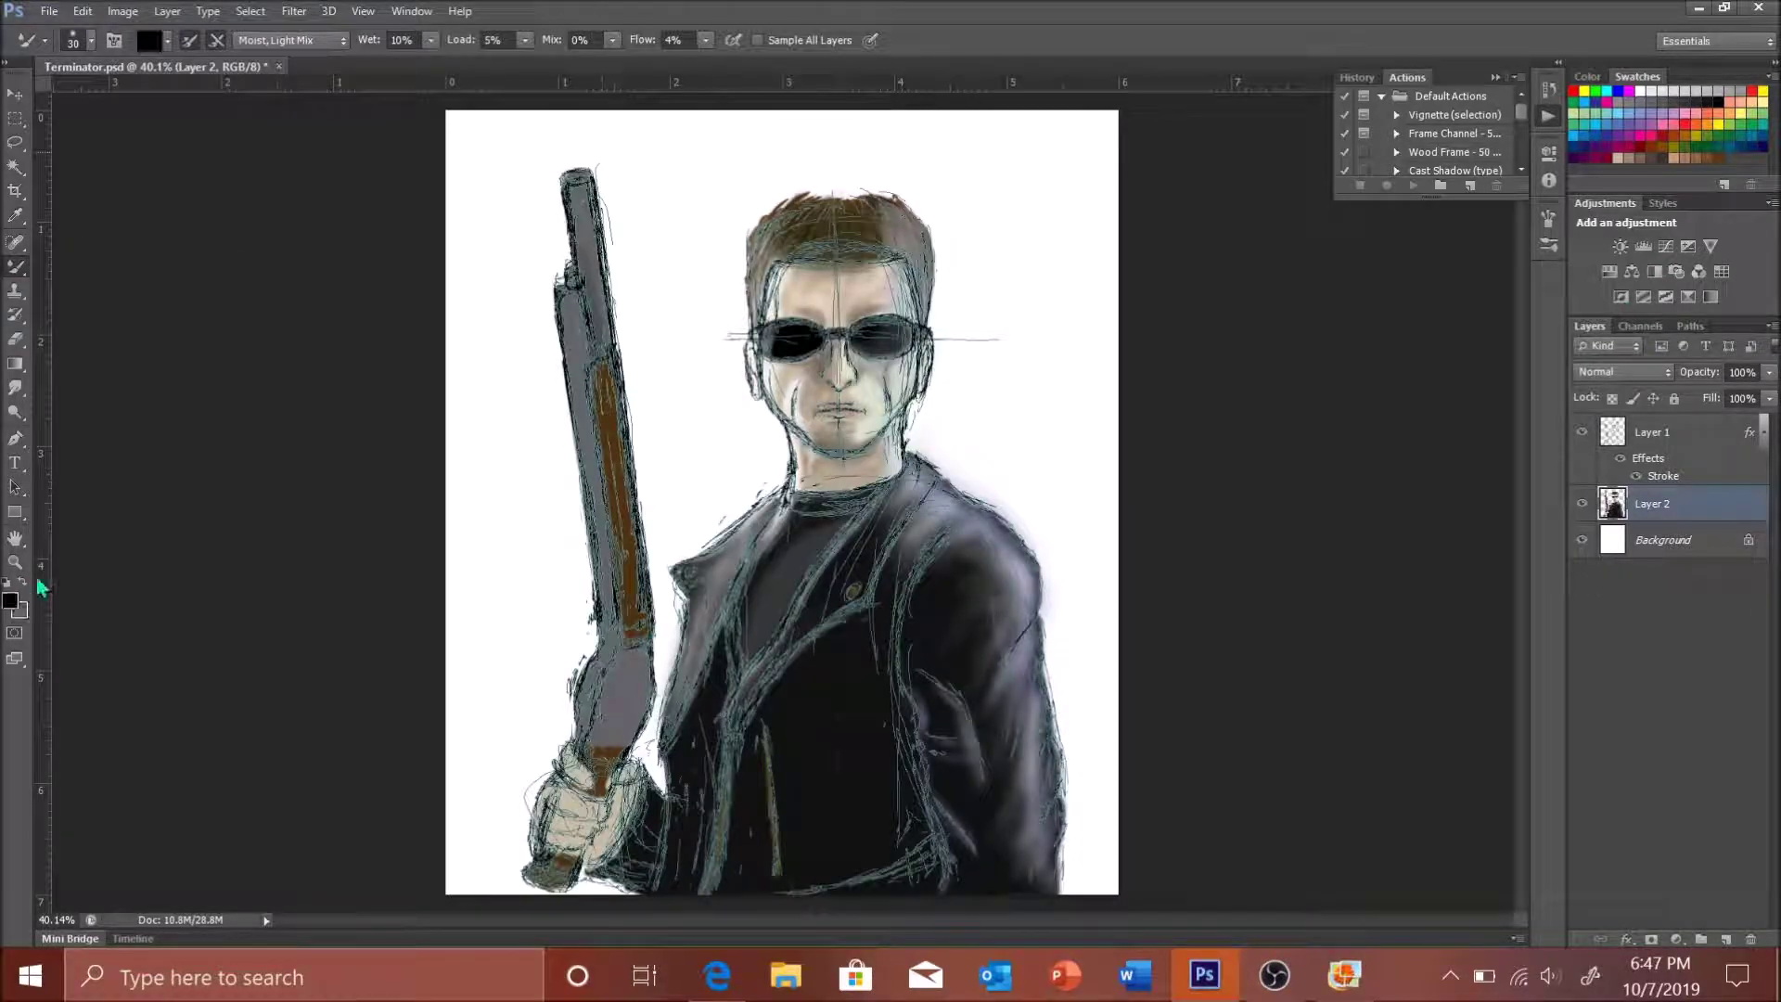
left_click(1583, 433)
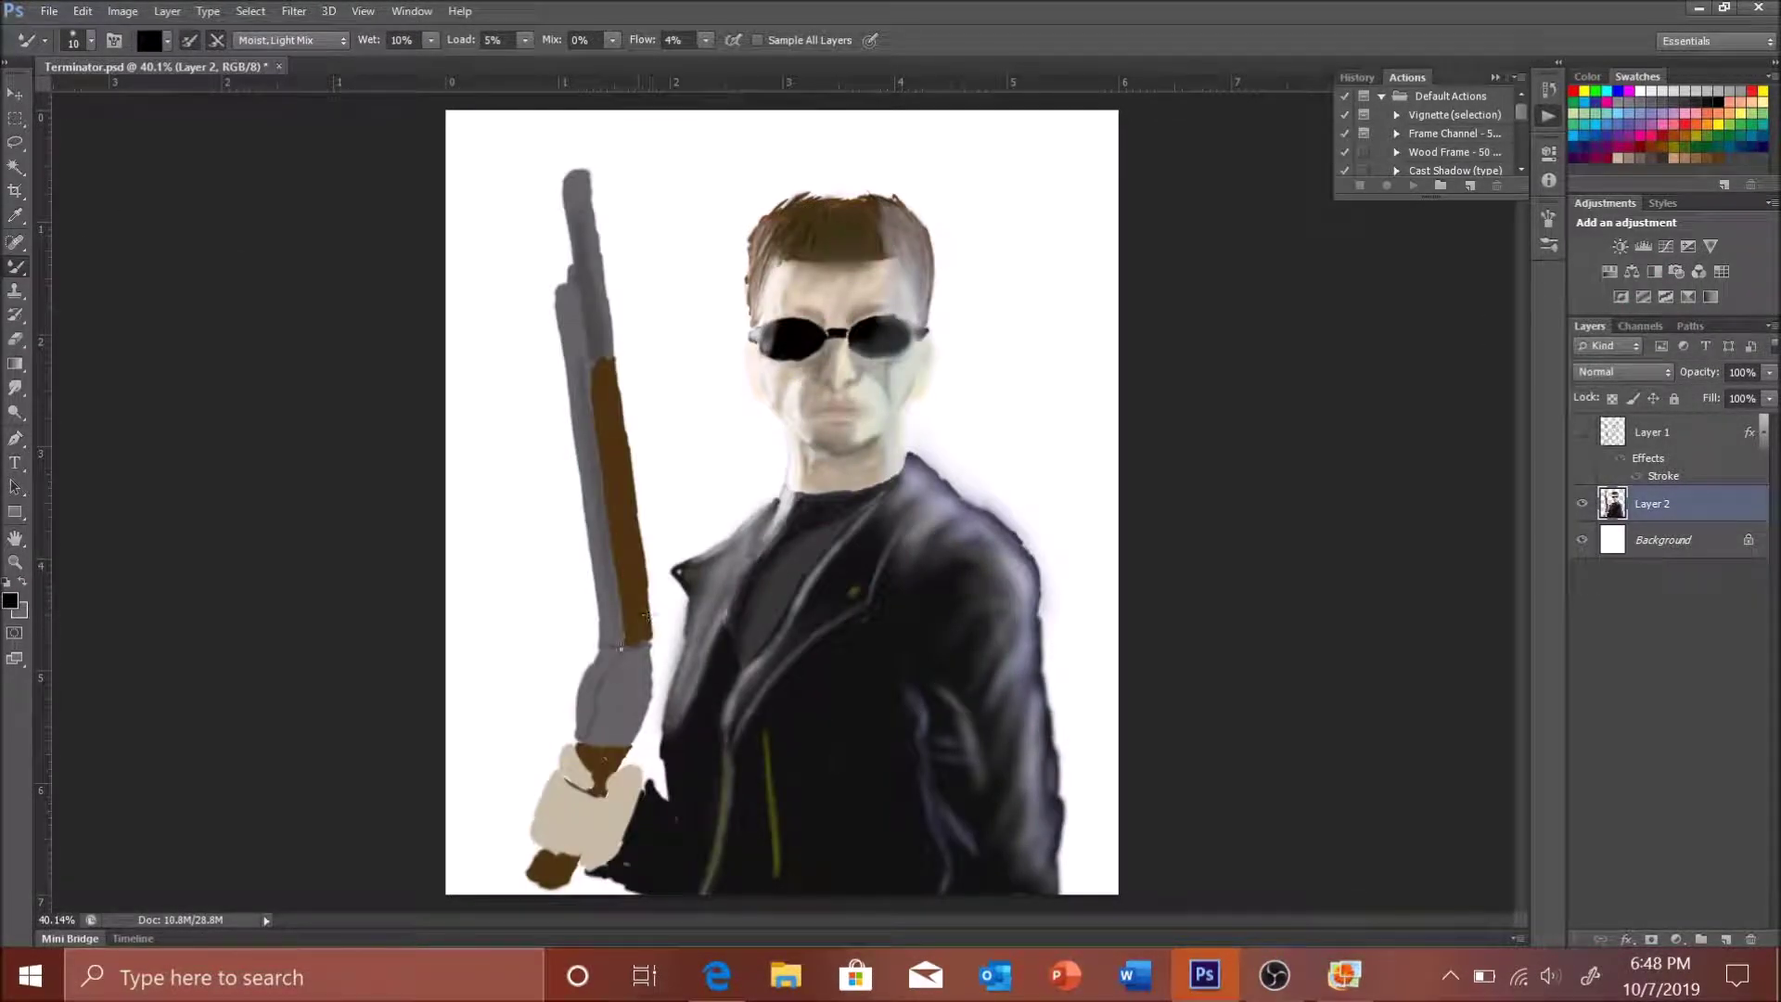
key("bracketright")
key("bracketright")
key("bracketright")
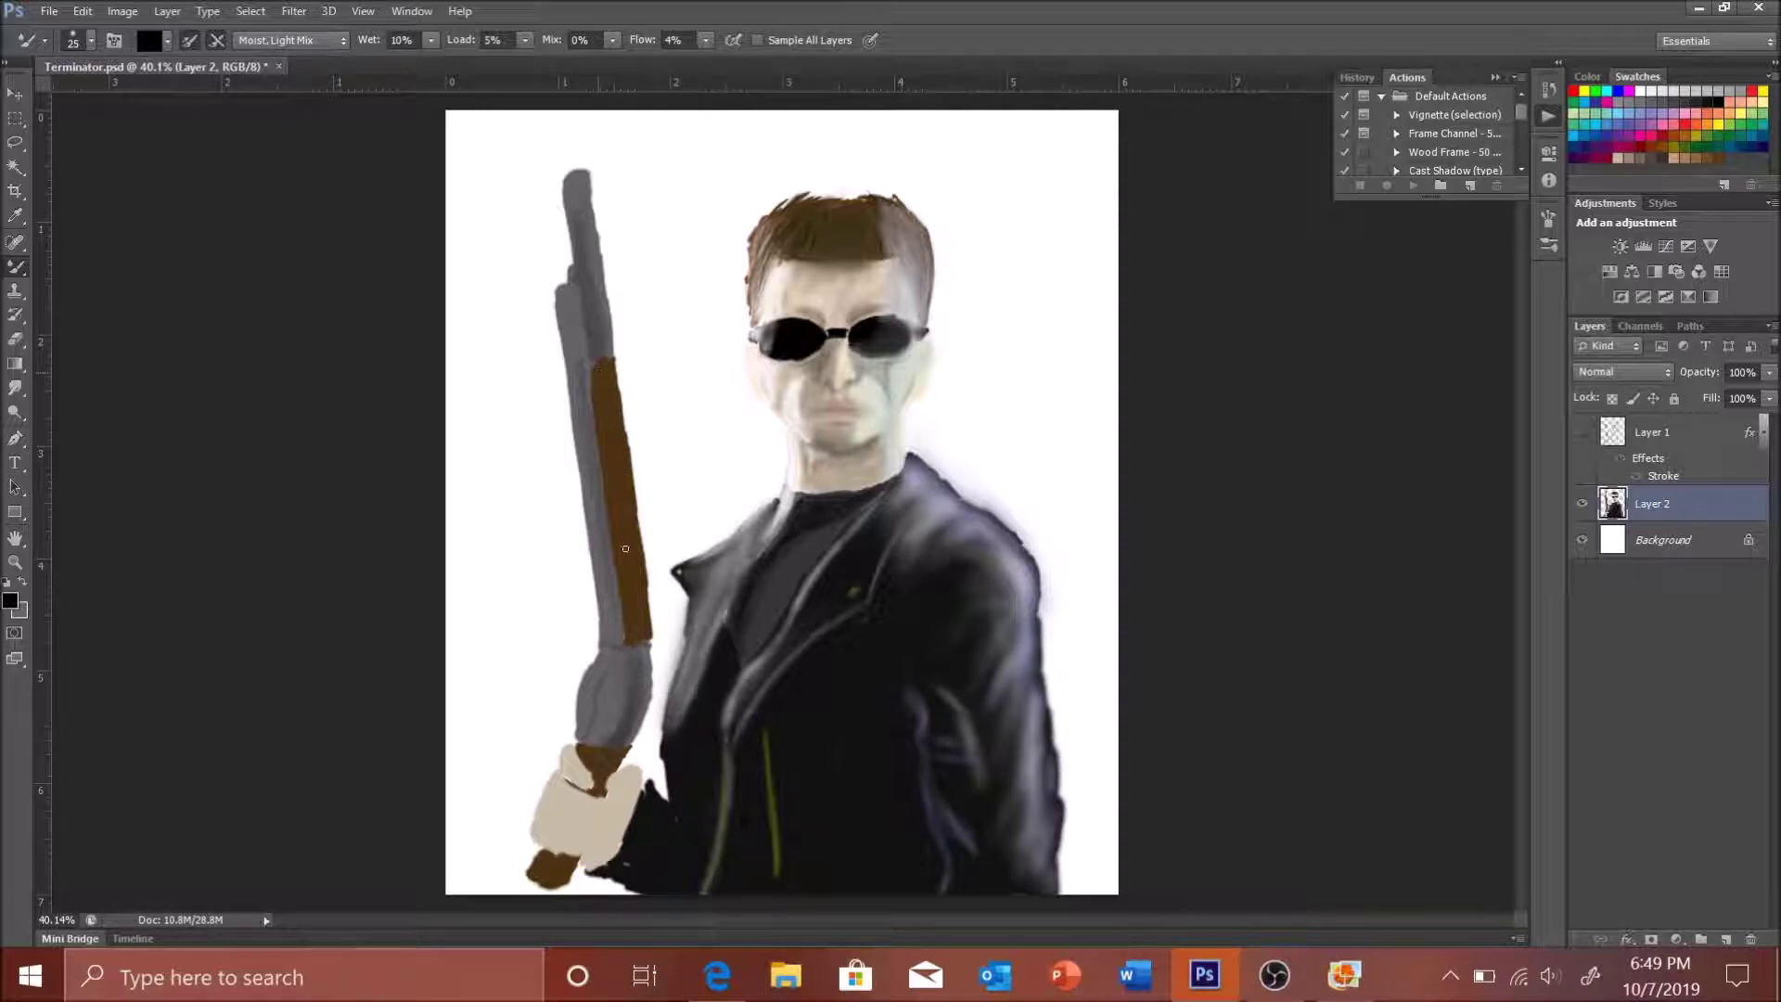
left_click_drag(603, 740, 621, 714)
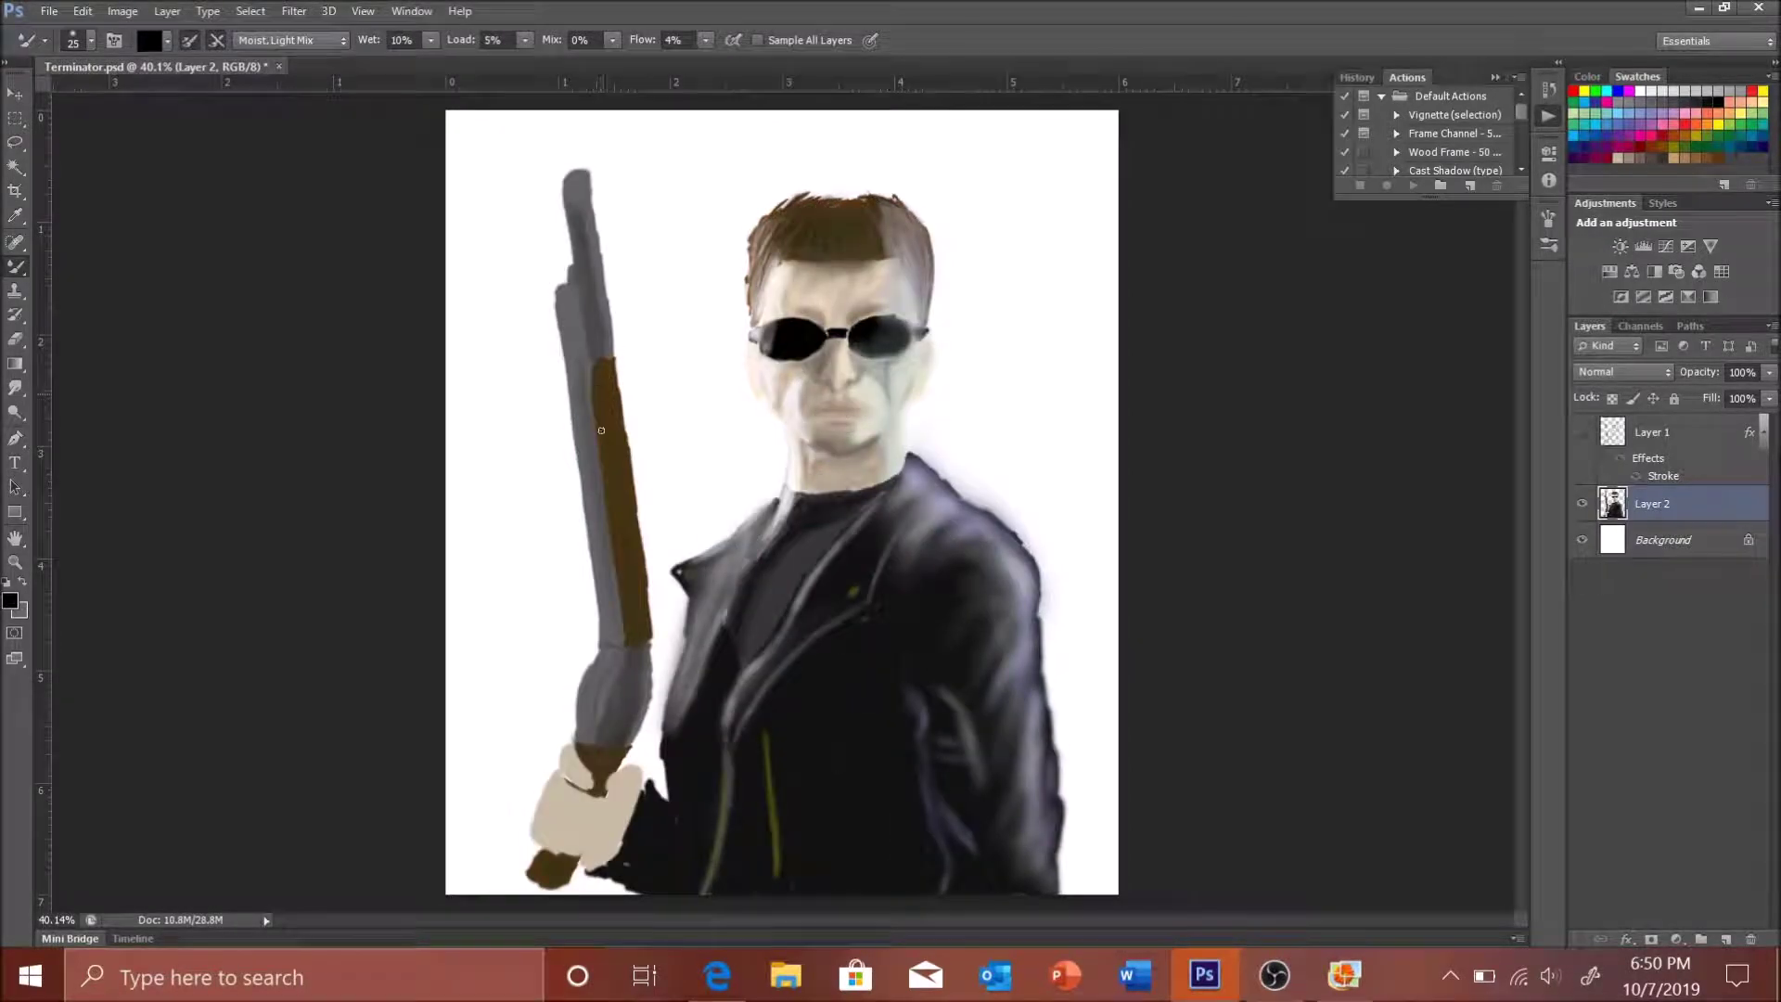
left_click_drag(545, 817, 544, 855)
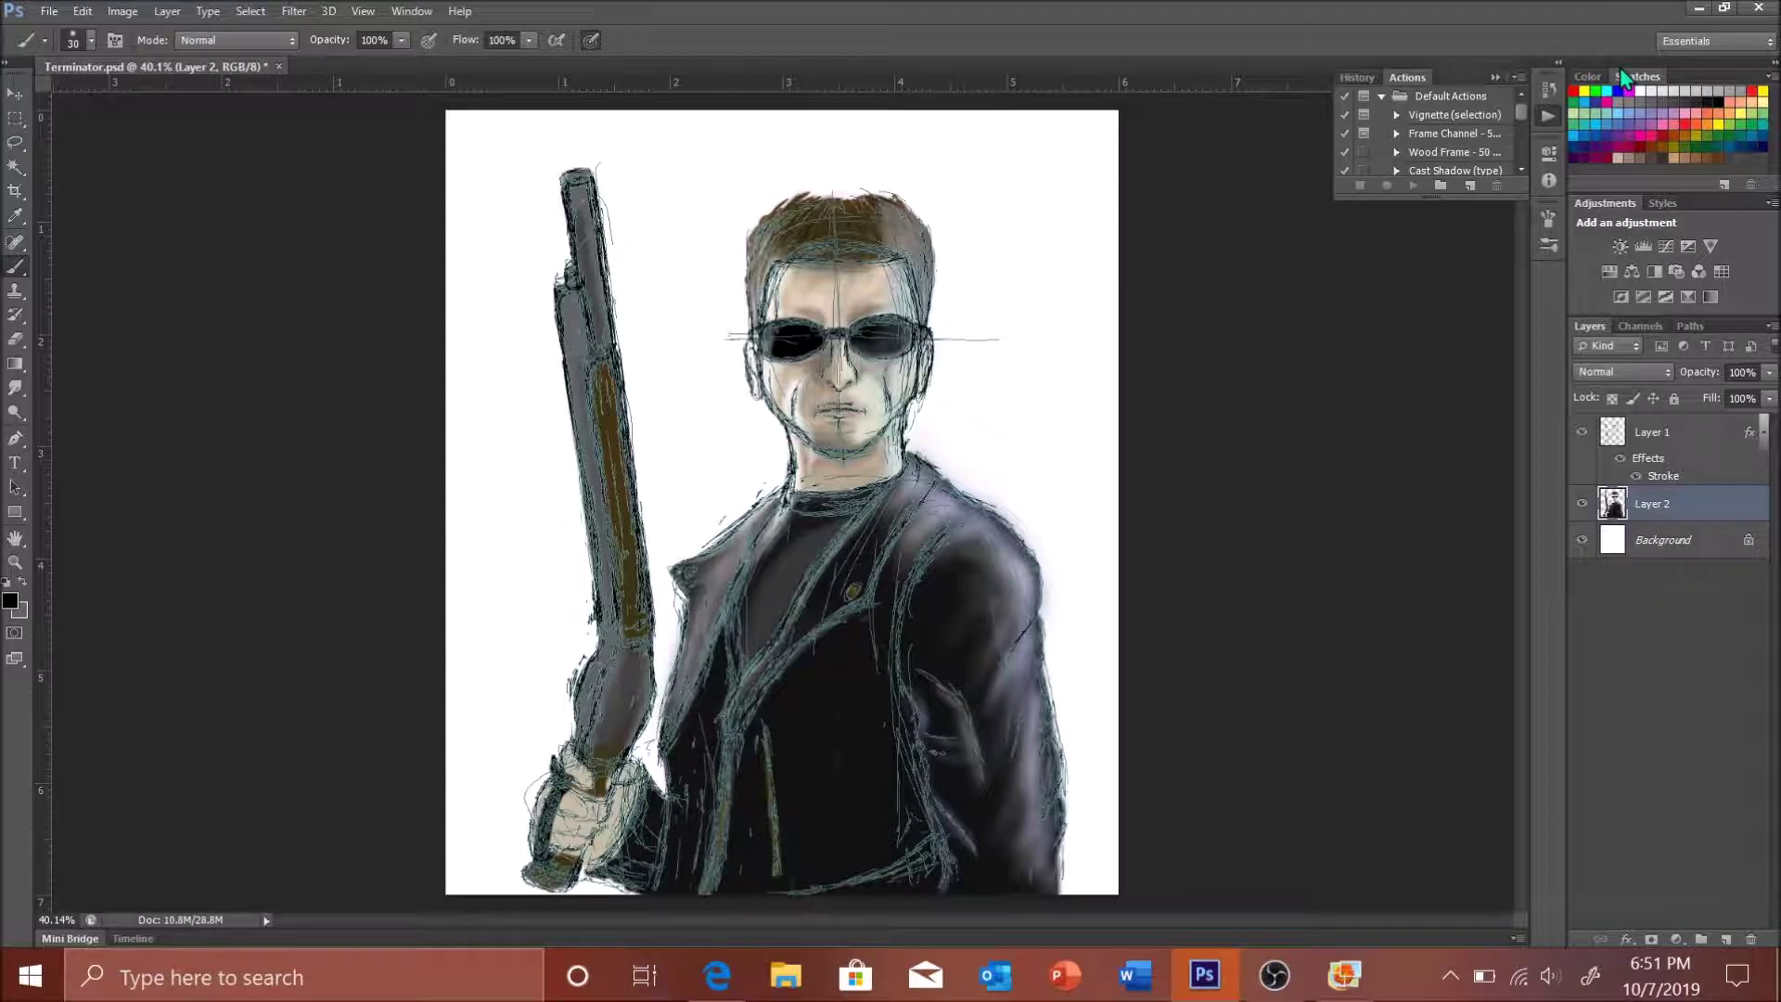
key("shift+b")
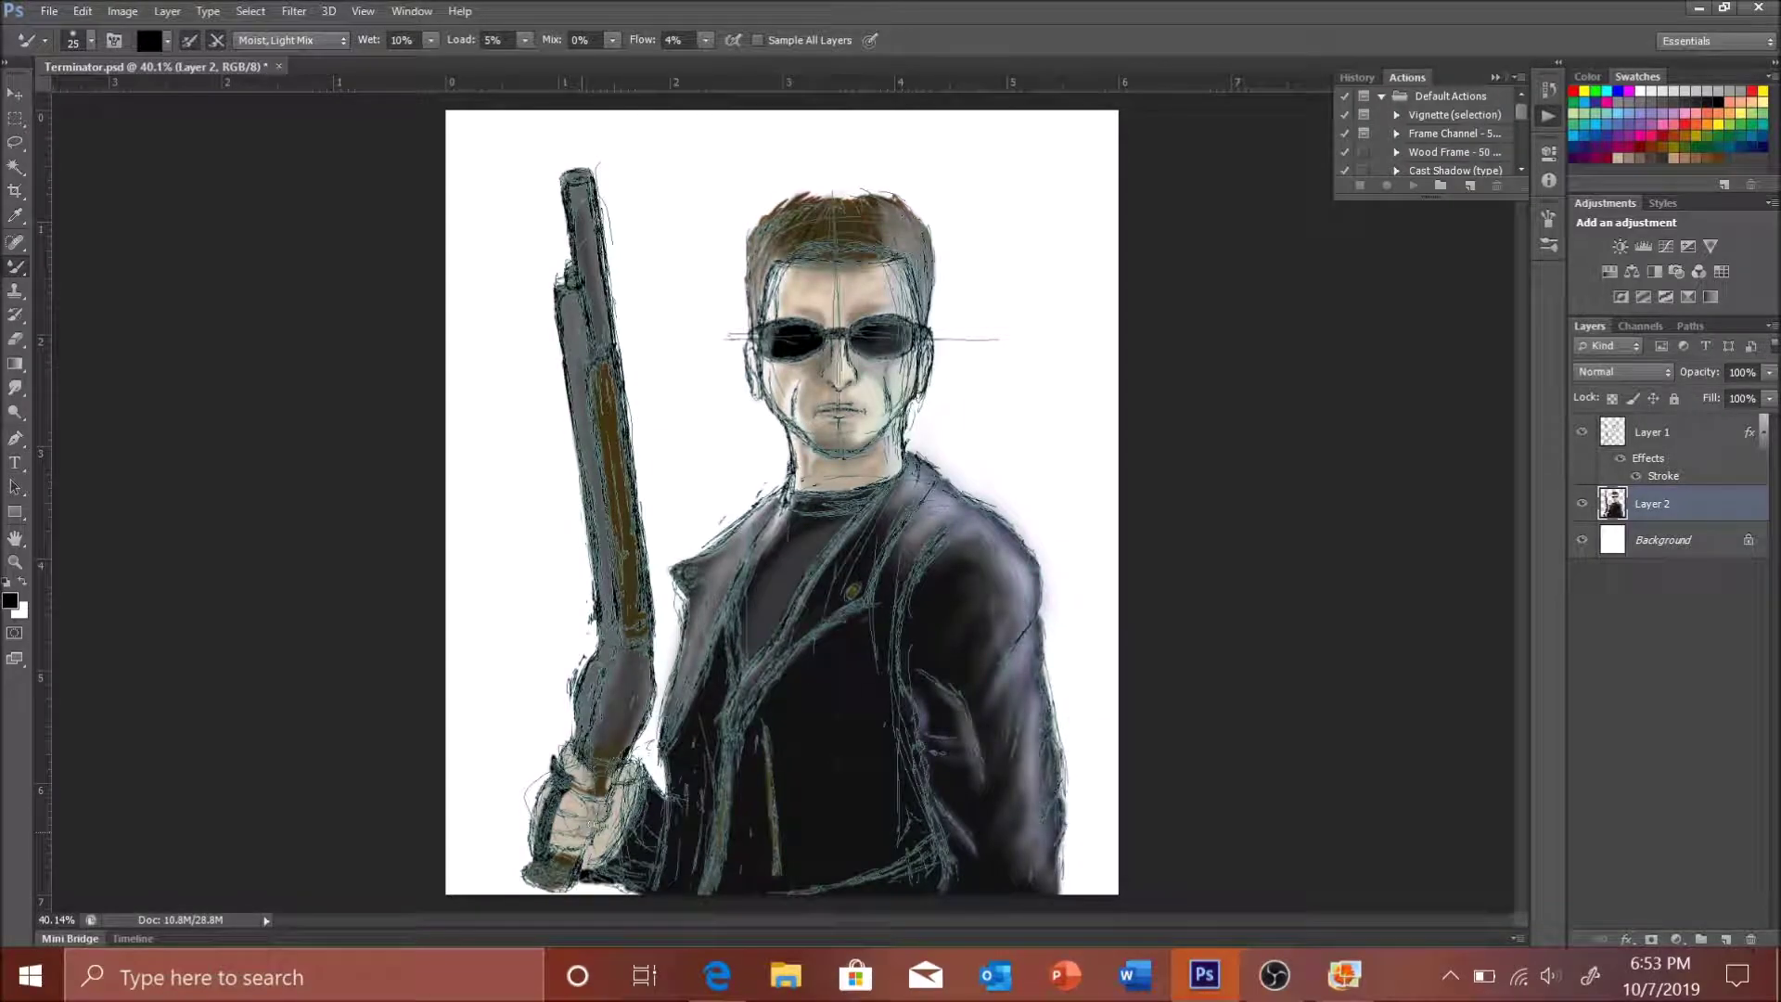
left_click_drag(619, 788, 602, 816)
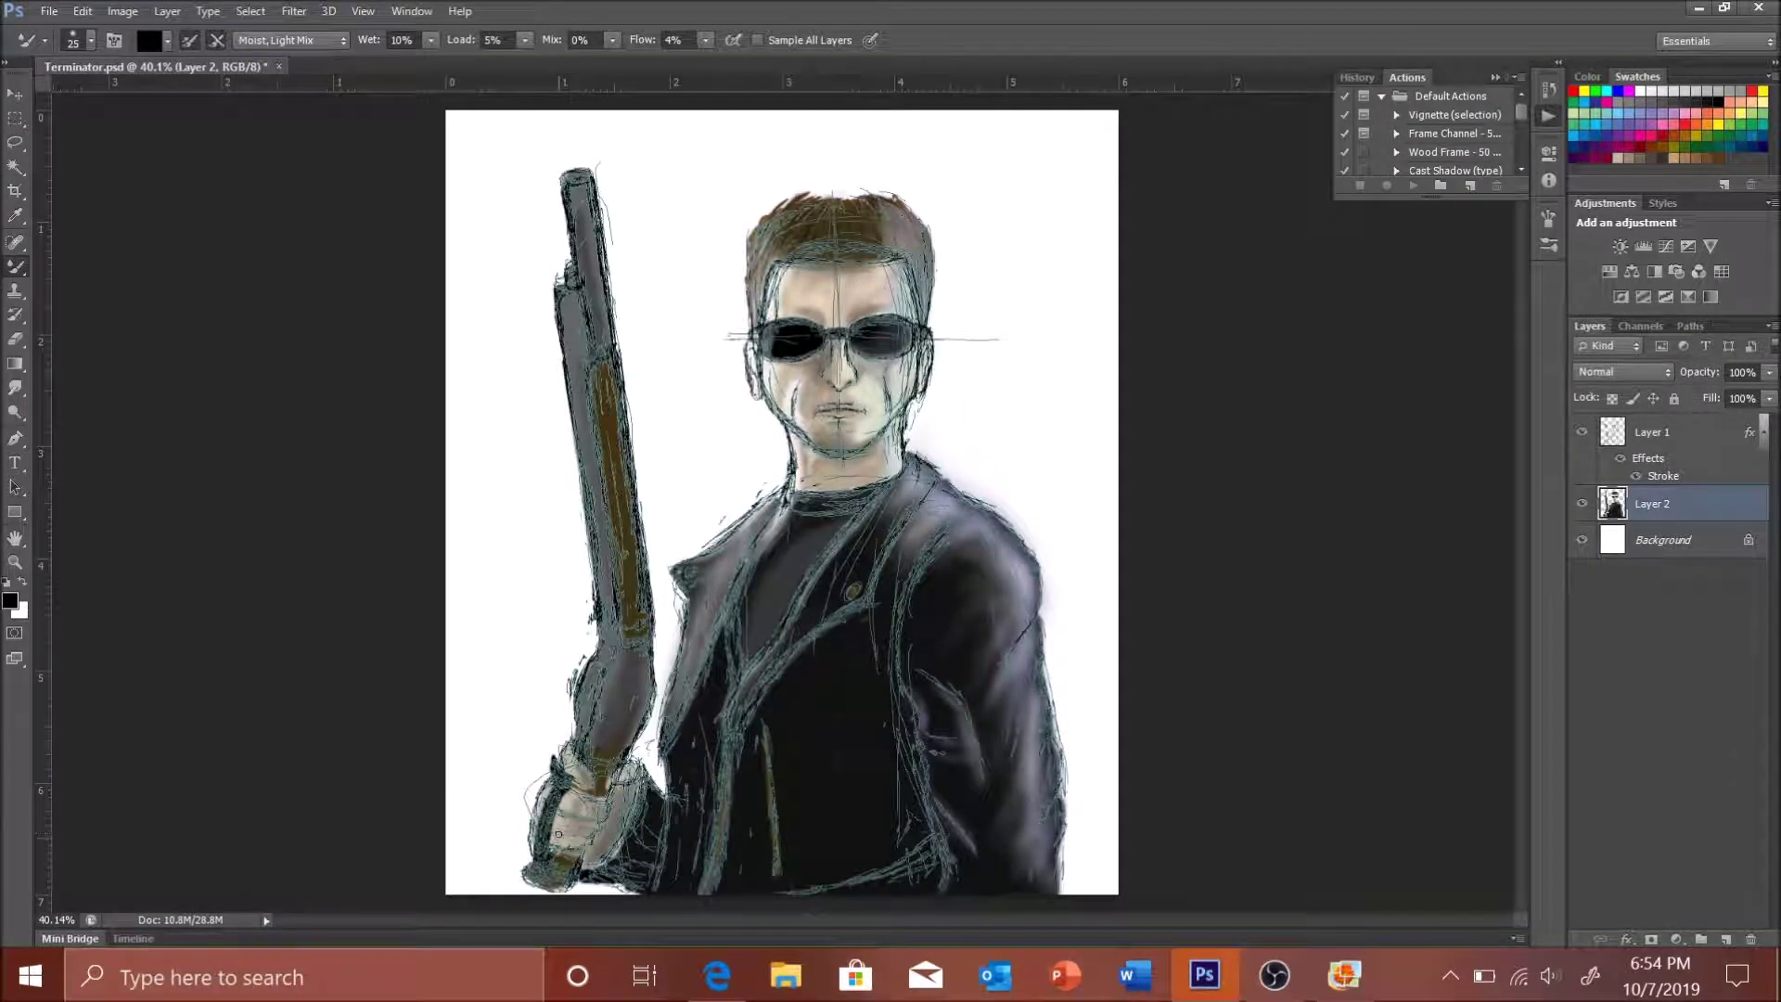
- Smooth the gun stock strokes with the Mixer Brush
left_click(1582, 433)
right_click(15, 266)
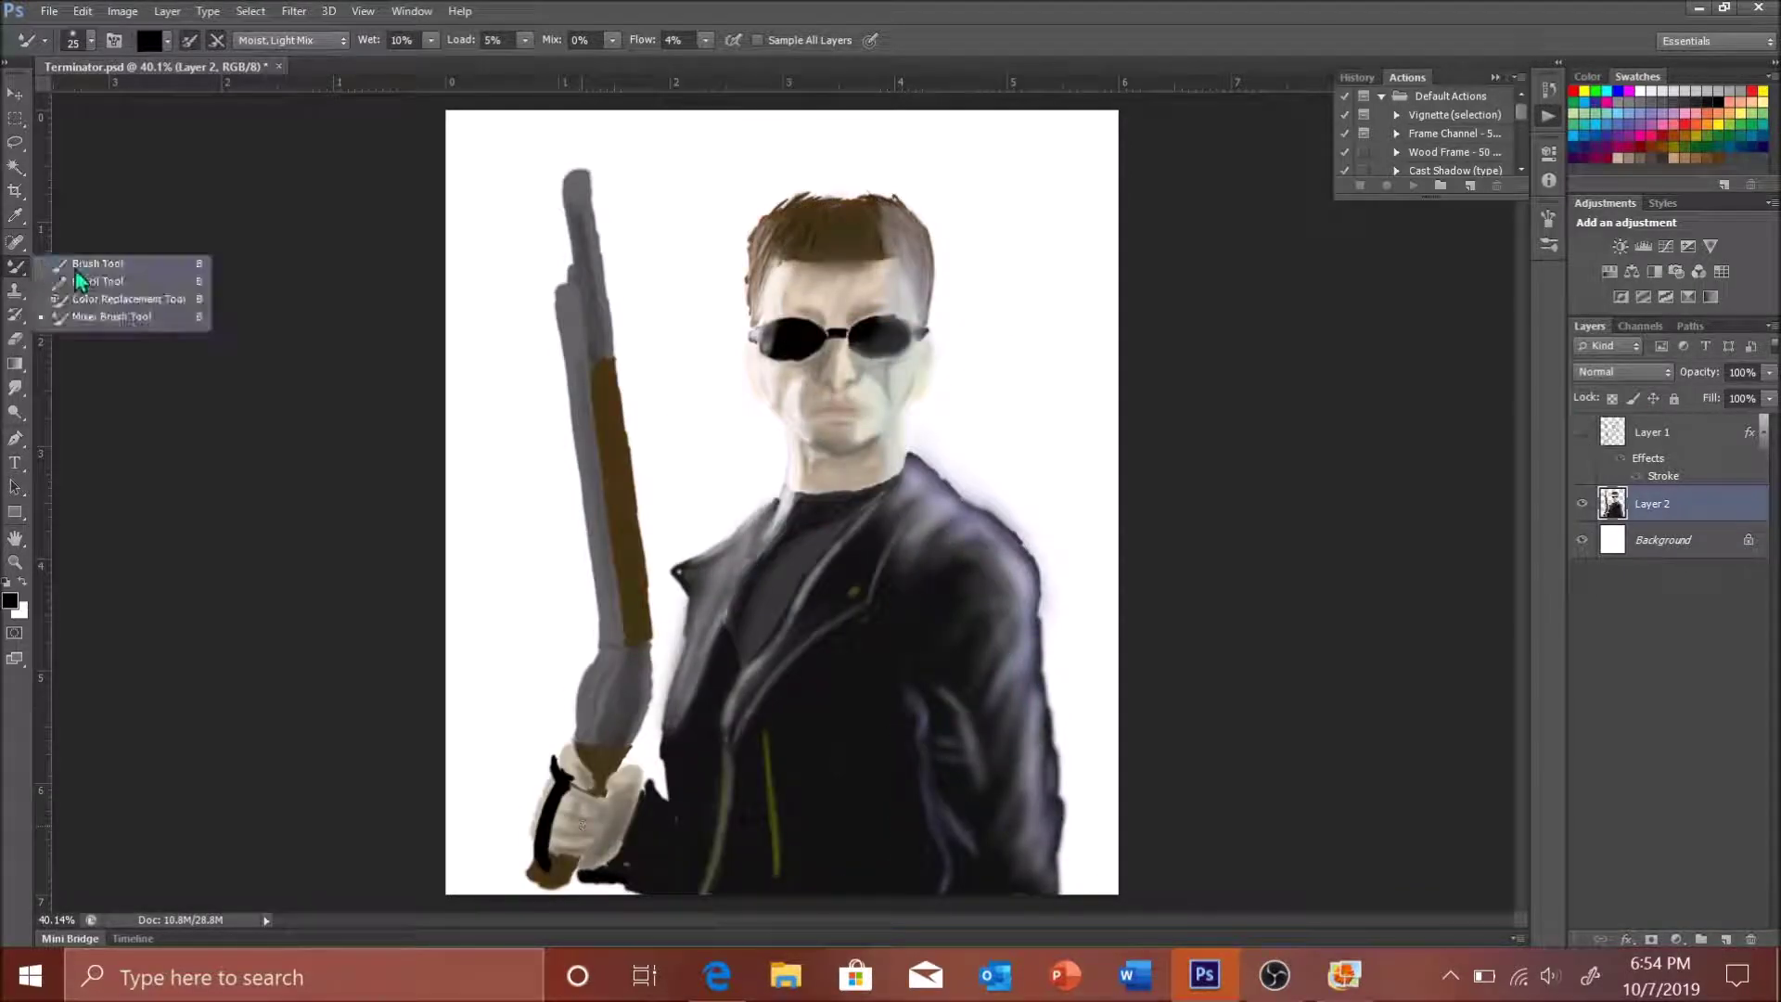
left_click(74, 268)
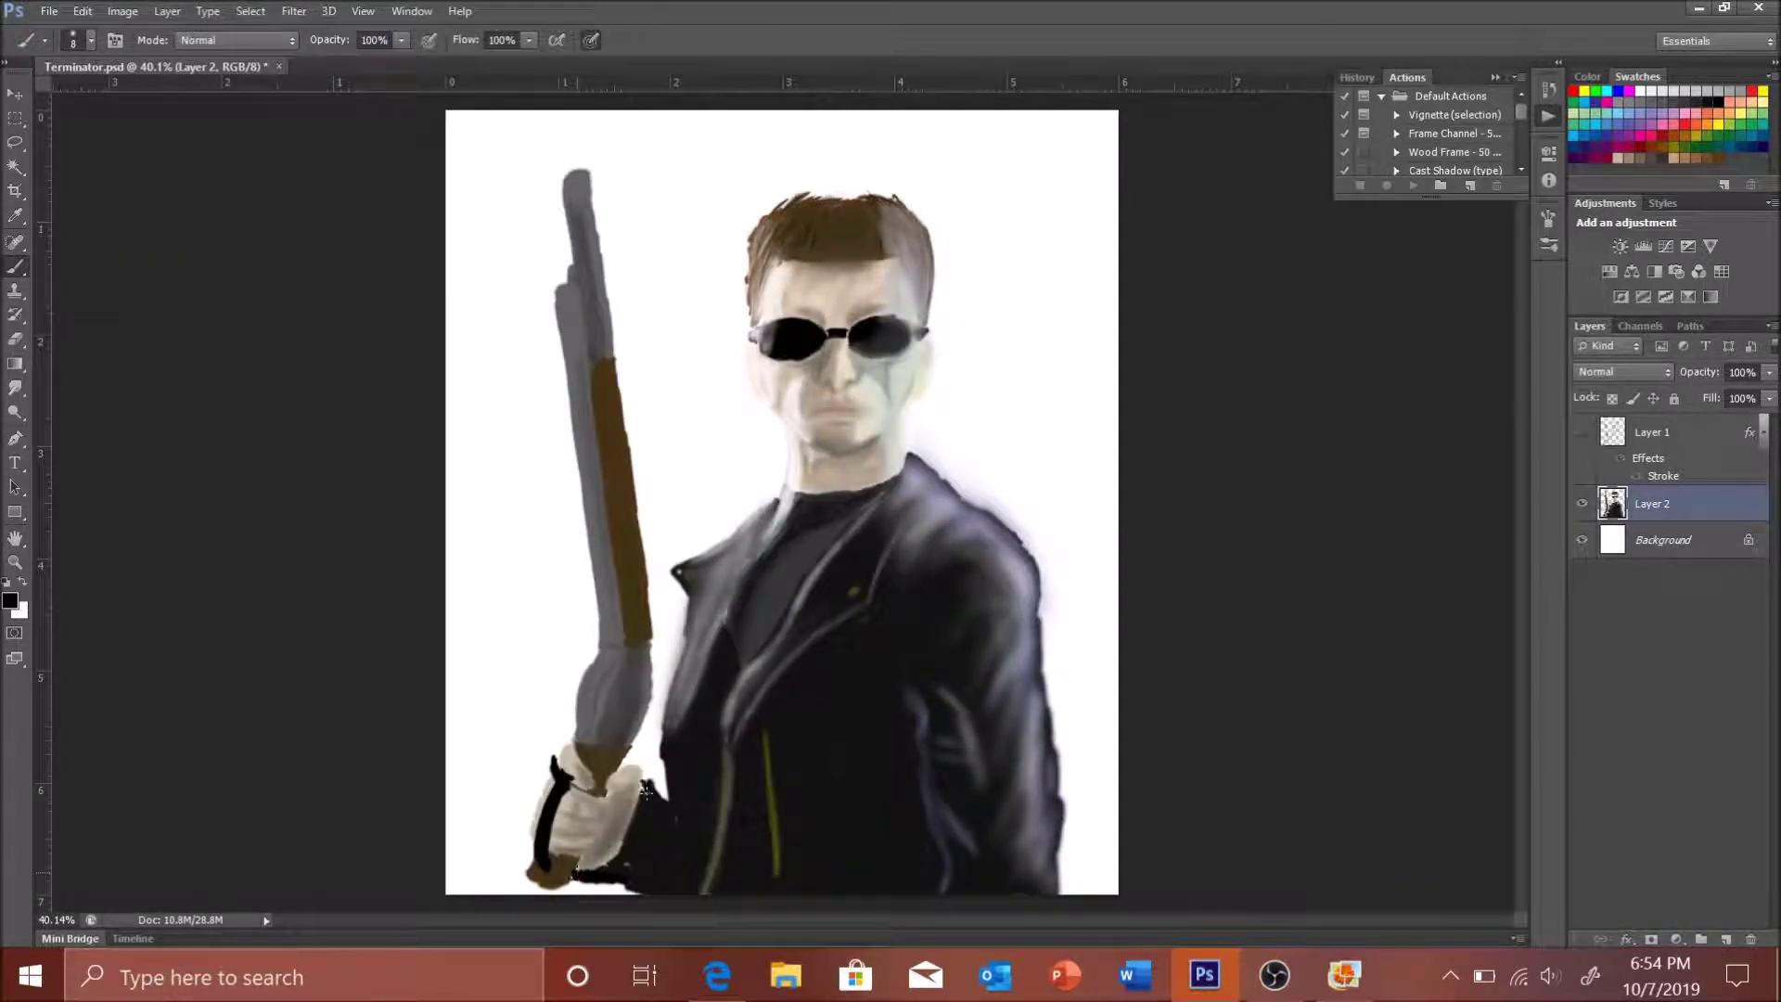
left_click(1582, 433)
key("shift+b")
key("shift+b")
key("shift+b")
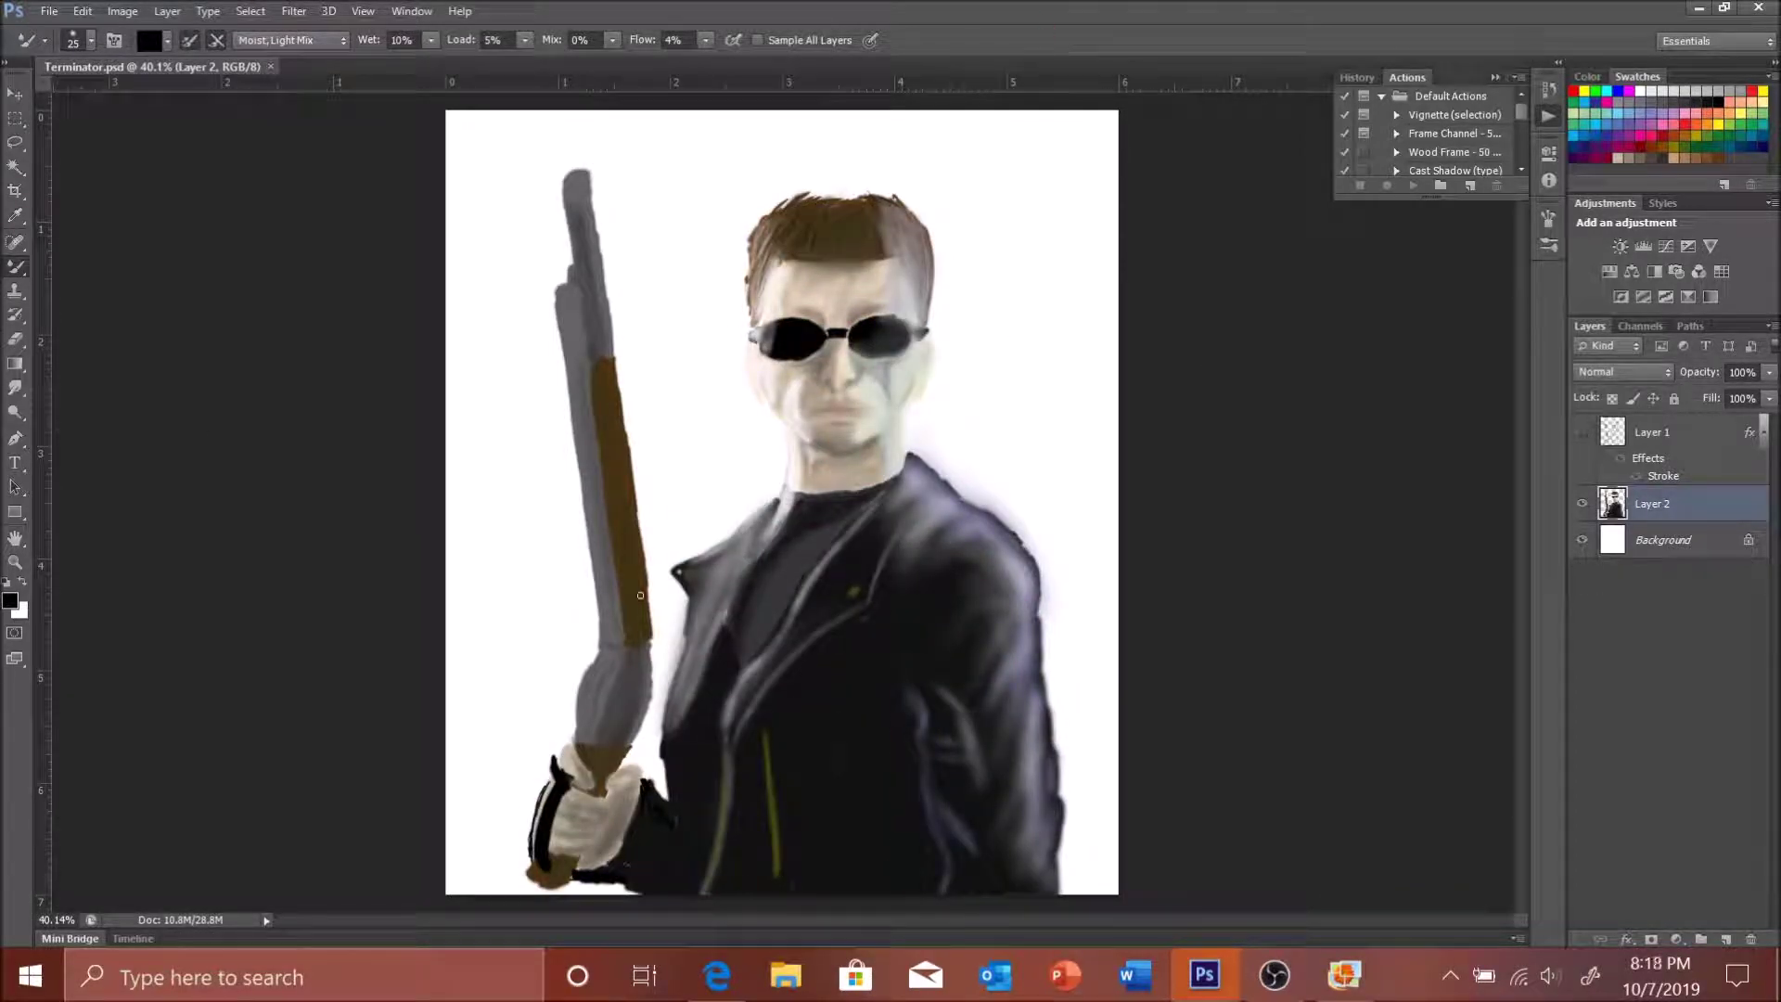
mouse_move(608, 542)
left_mouse_down()
mouse_move(593, 316)
mouse_move(635, 483)
left_mouse_up()
- Reset to black, resize the Mixer Brush to 80 and blend the barrel's left edge
key("bracketleft")
key("bracketleft")
key("bracketleft")
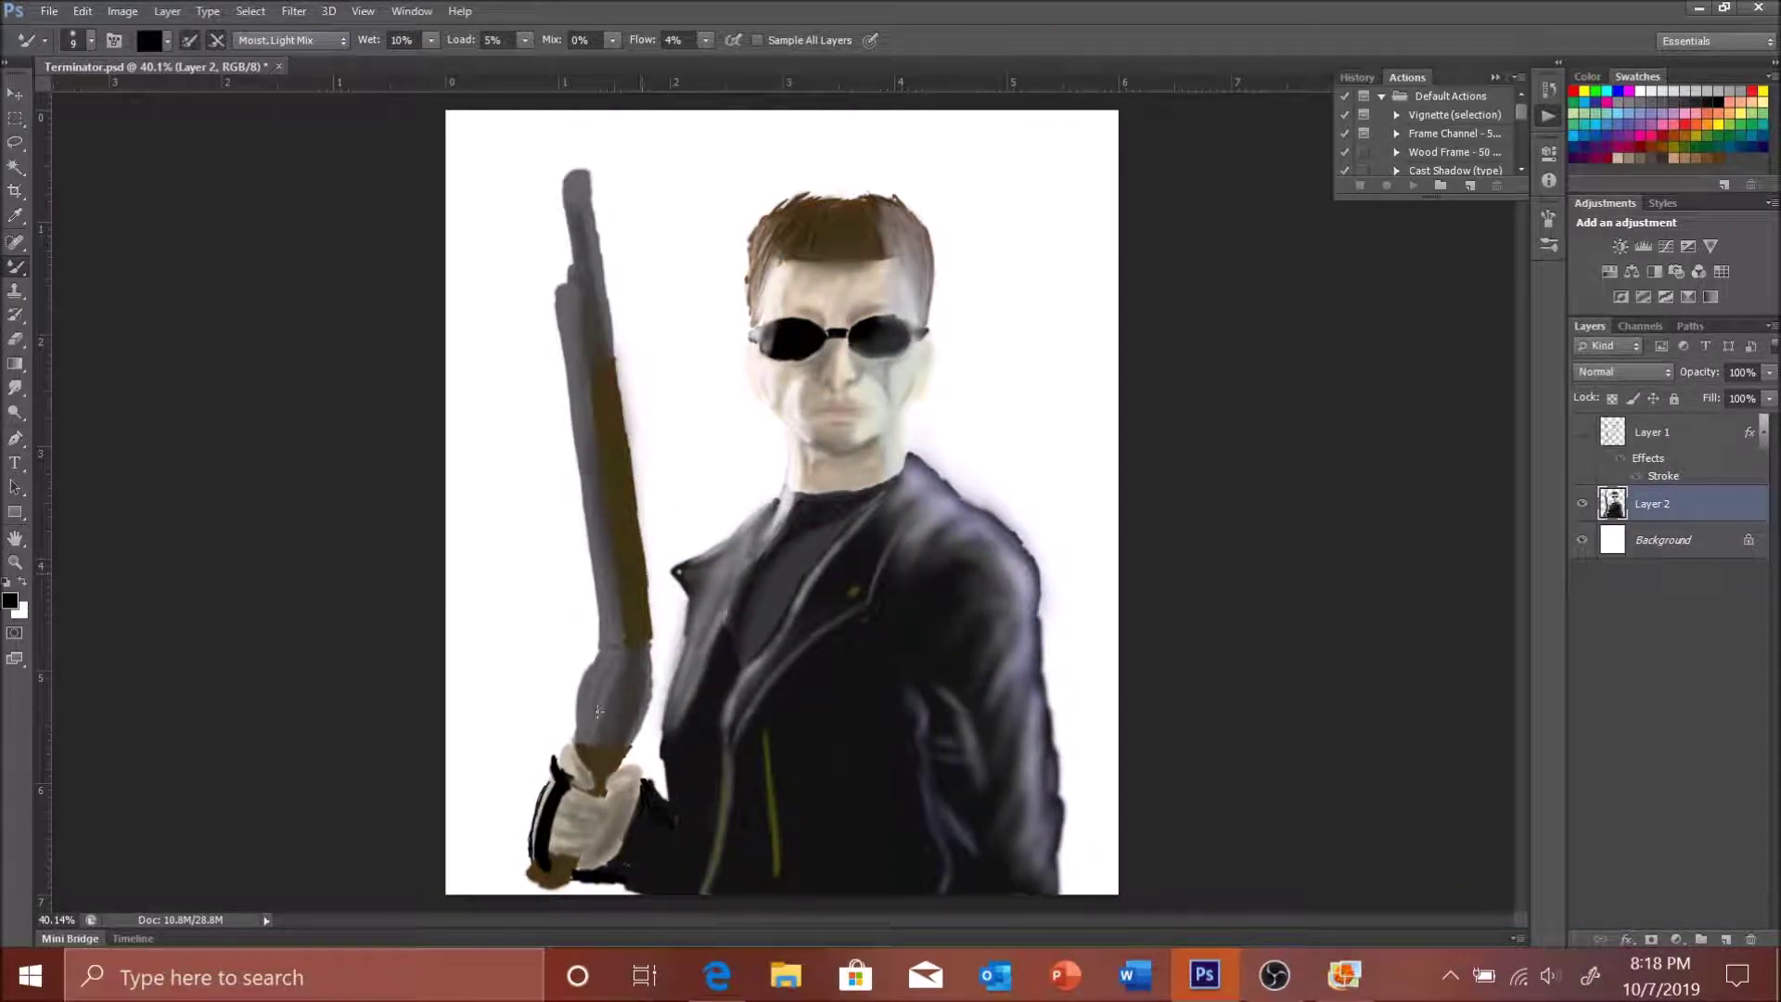
left_click_drag(15, 267, 83, 263)
left_click(603, 742, "alt")
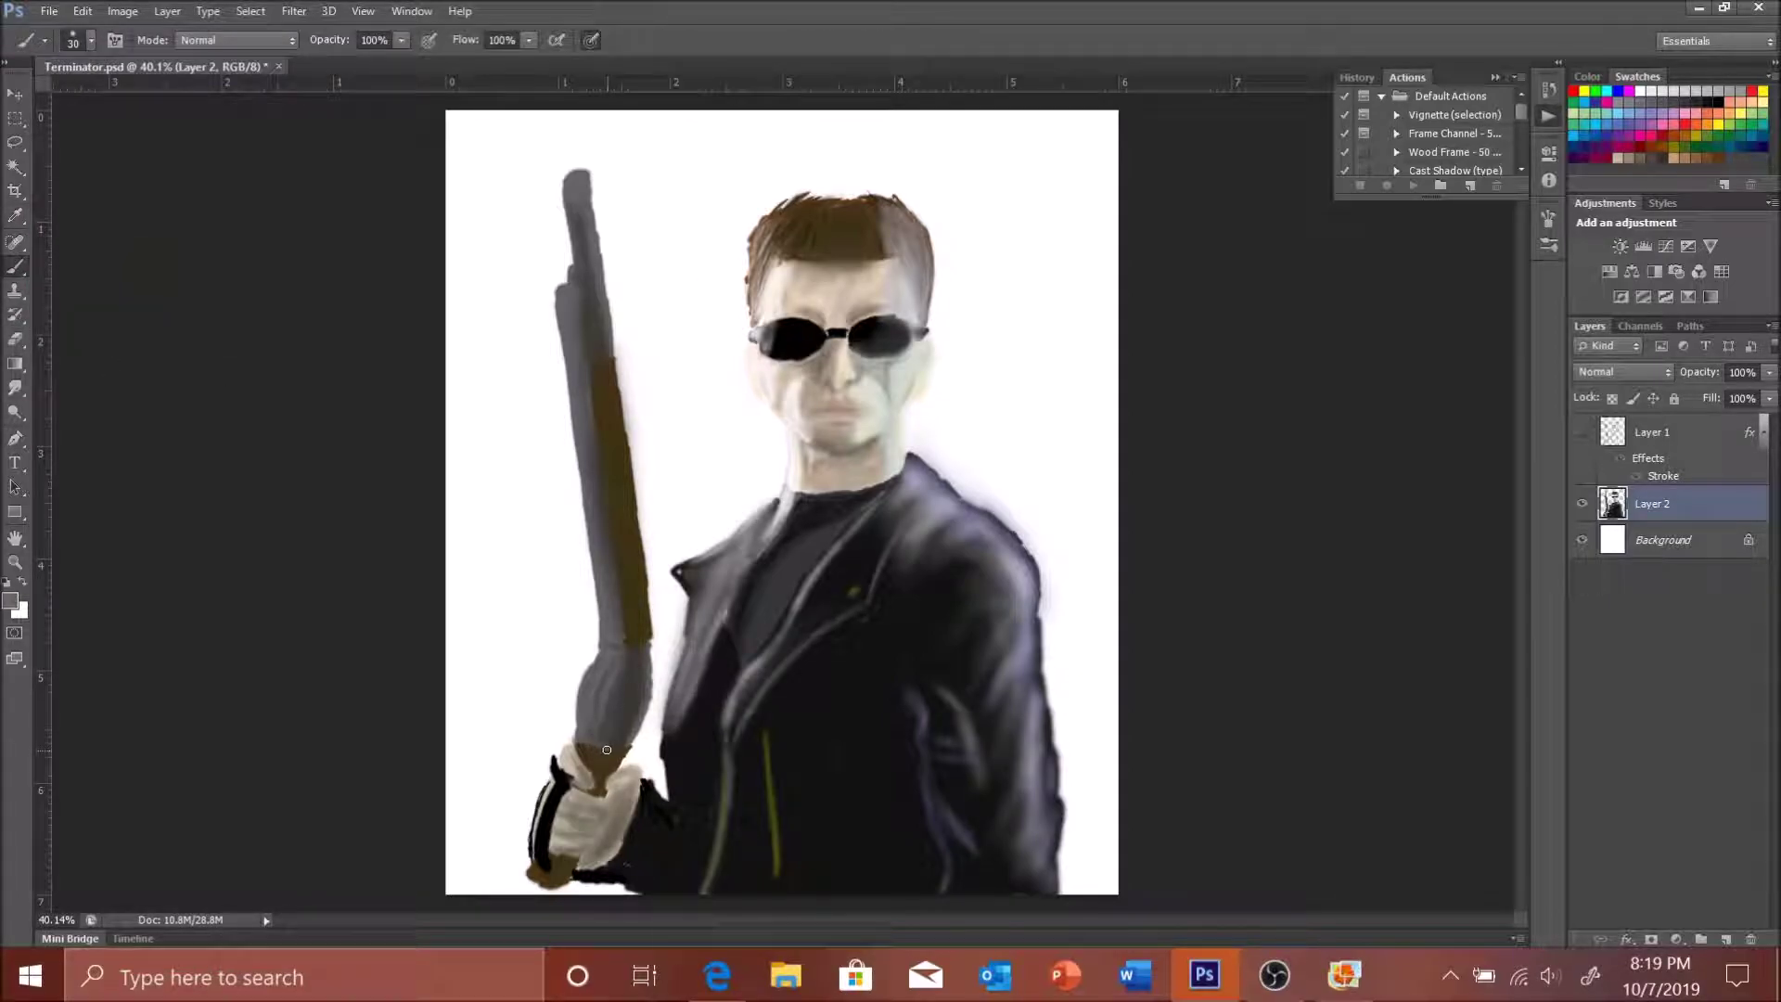
key("d")
key("shift+b")
key("shift+b")
key("shift+b")
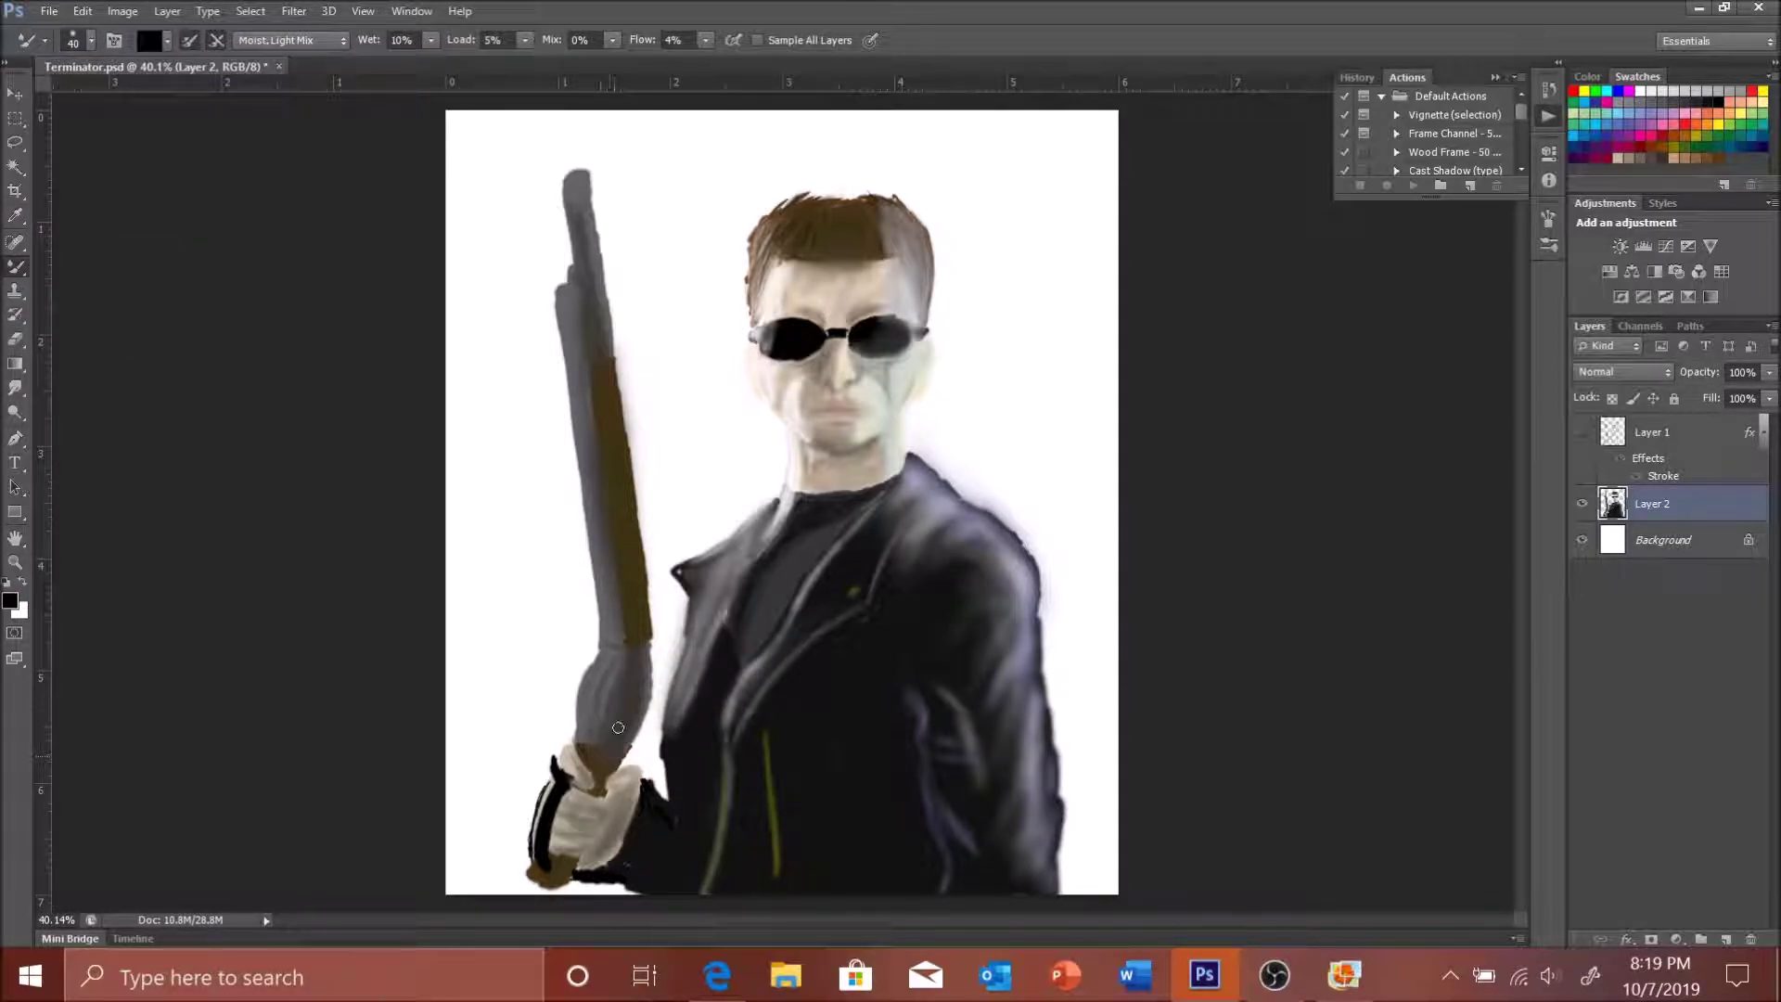
key("bracketleft")
key("bracketleft")
key("bracketleft")
key("bracketright")
key("bracketright")
key("bracketright")
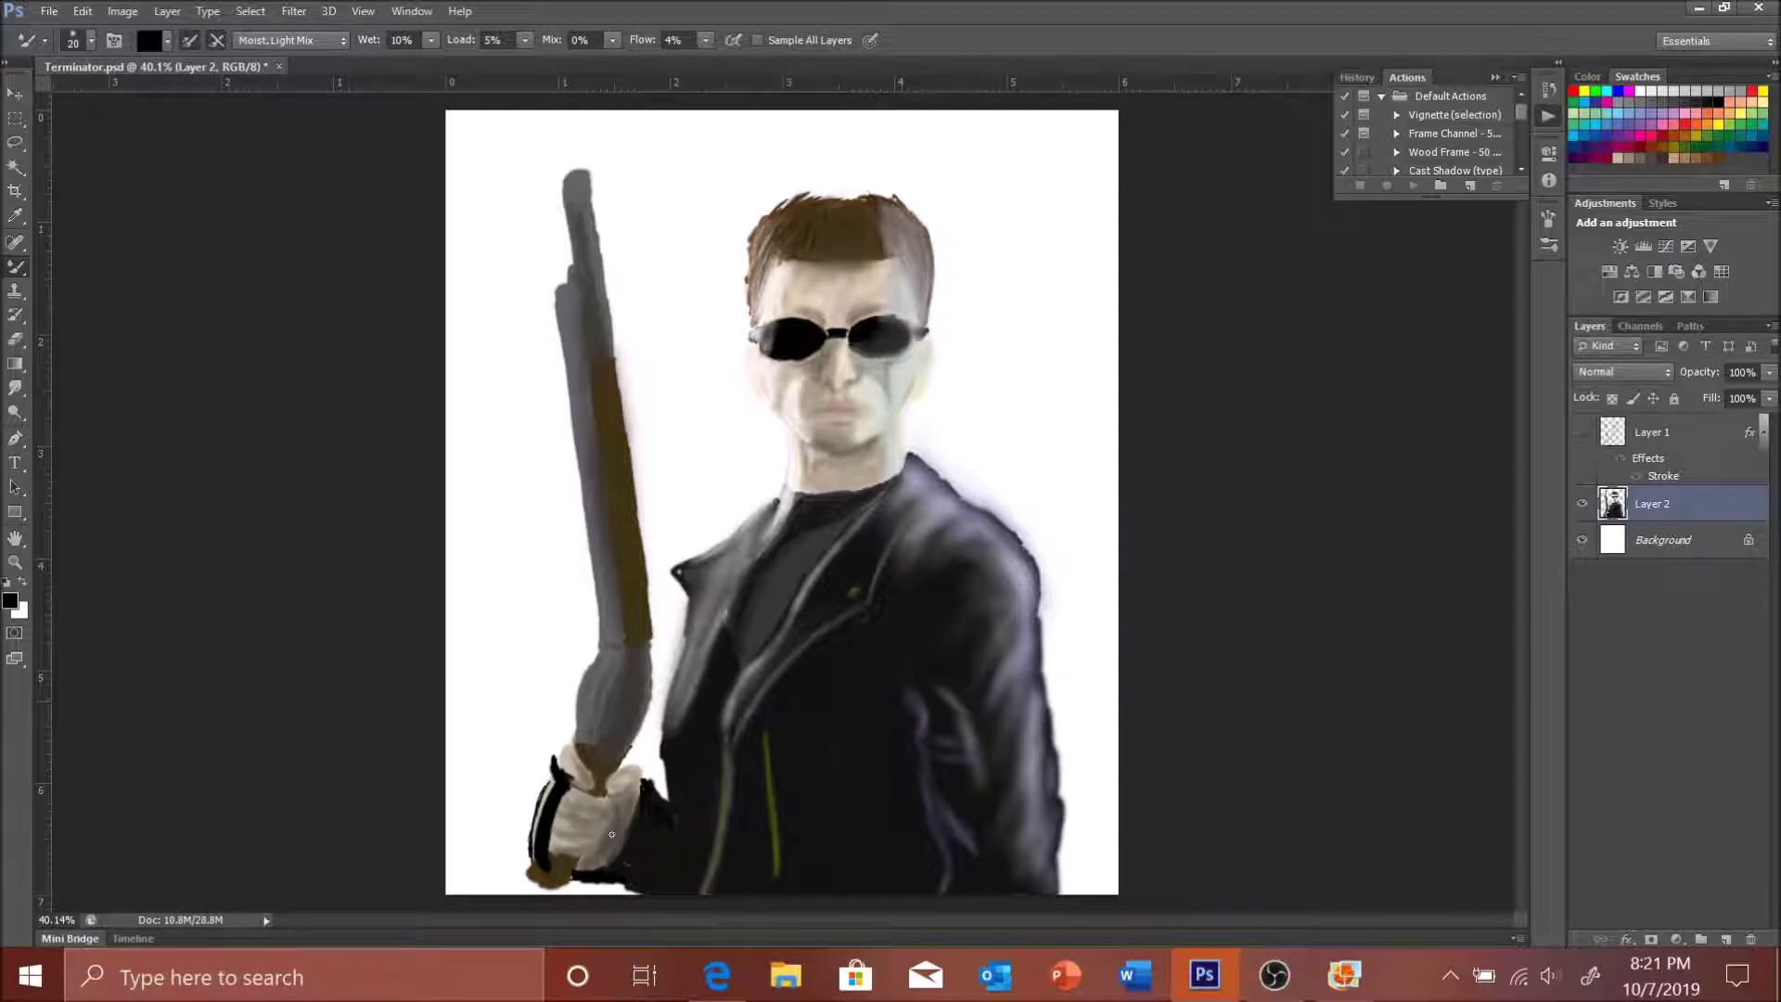
key("bracketright")
key("bracketright")
key("bracketright")
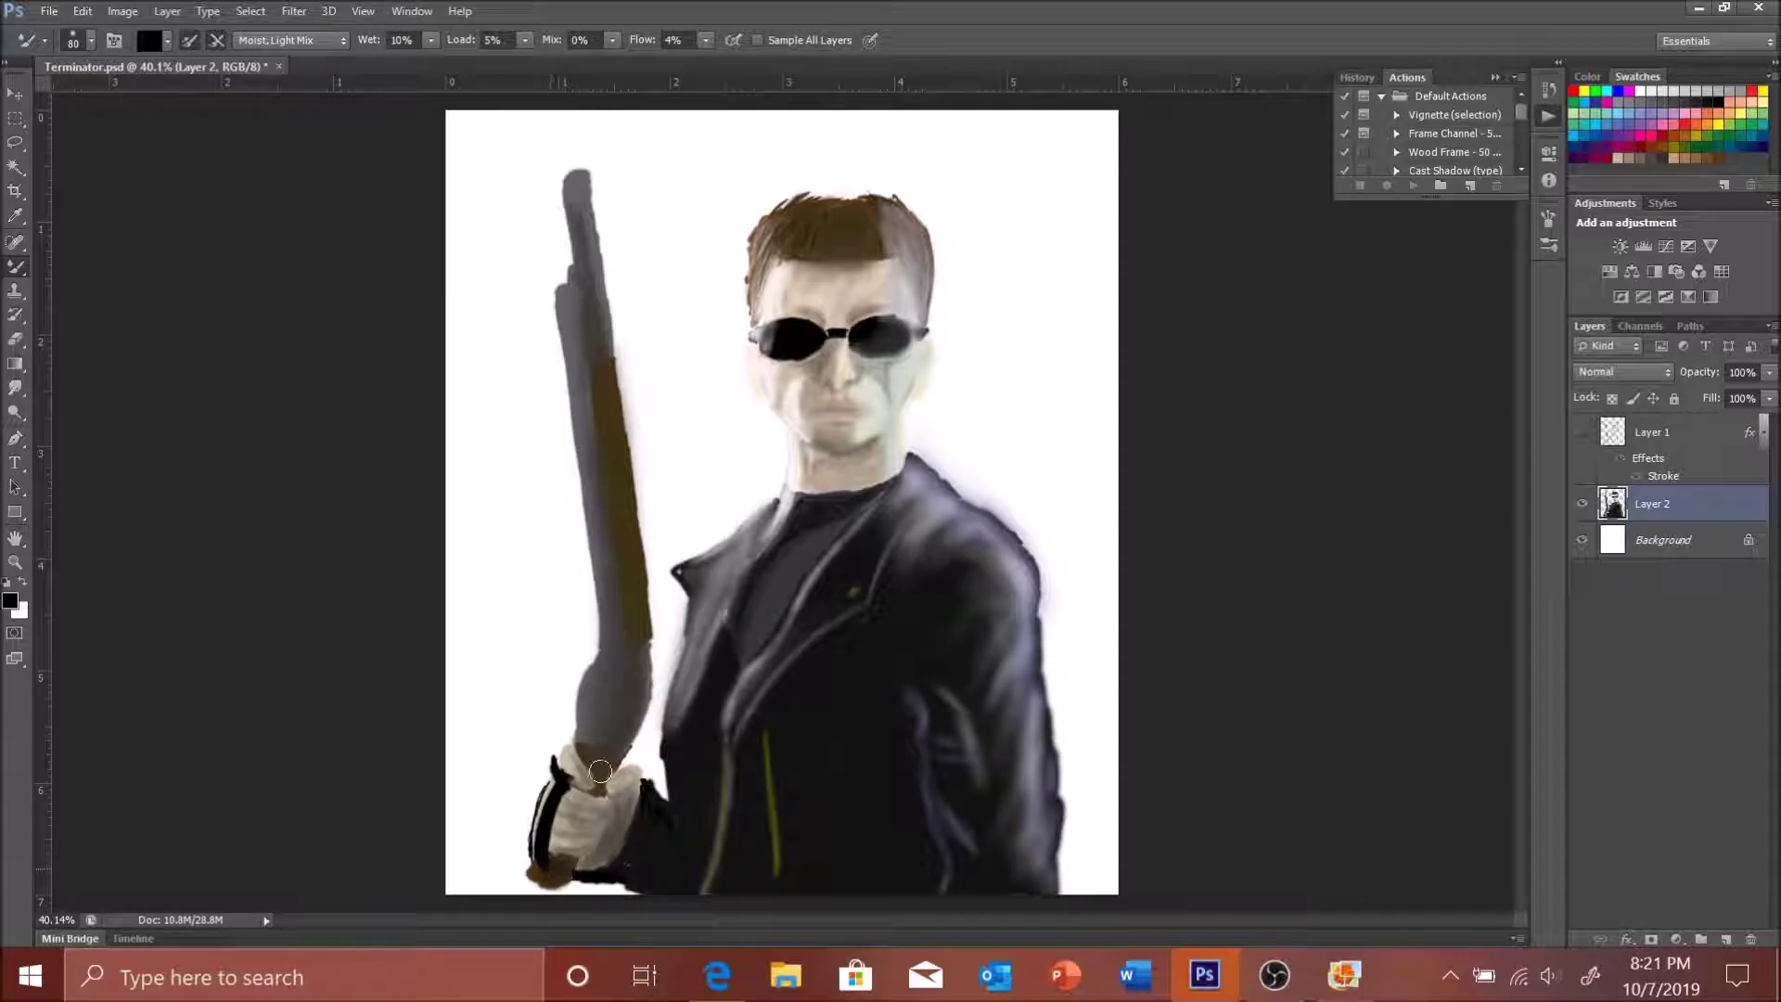
left_click_drag(575, 265, 624, 332)
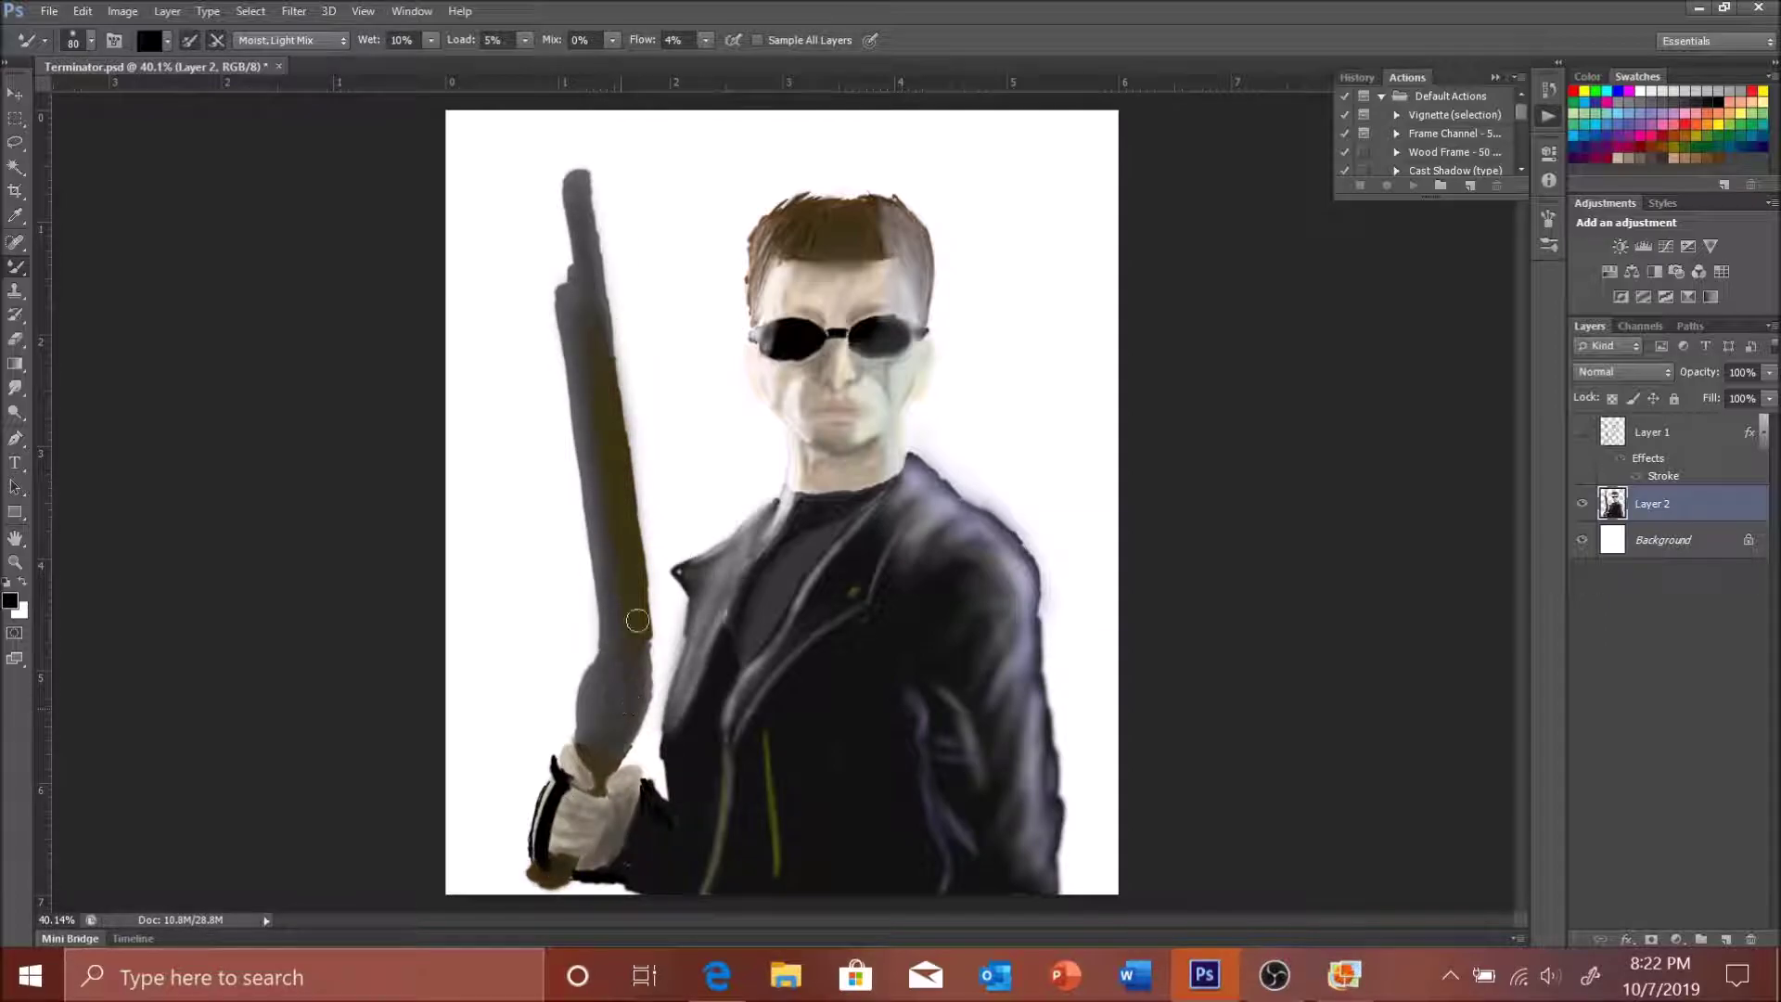
- With the Dry, Light Load preset, lighten the barrel's right side and add grey-white highlights
left_click(167, 40)
right_click(628, 192, "alt+shift")
left_click(292, 40)
left_click(288, 119)
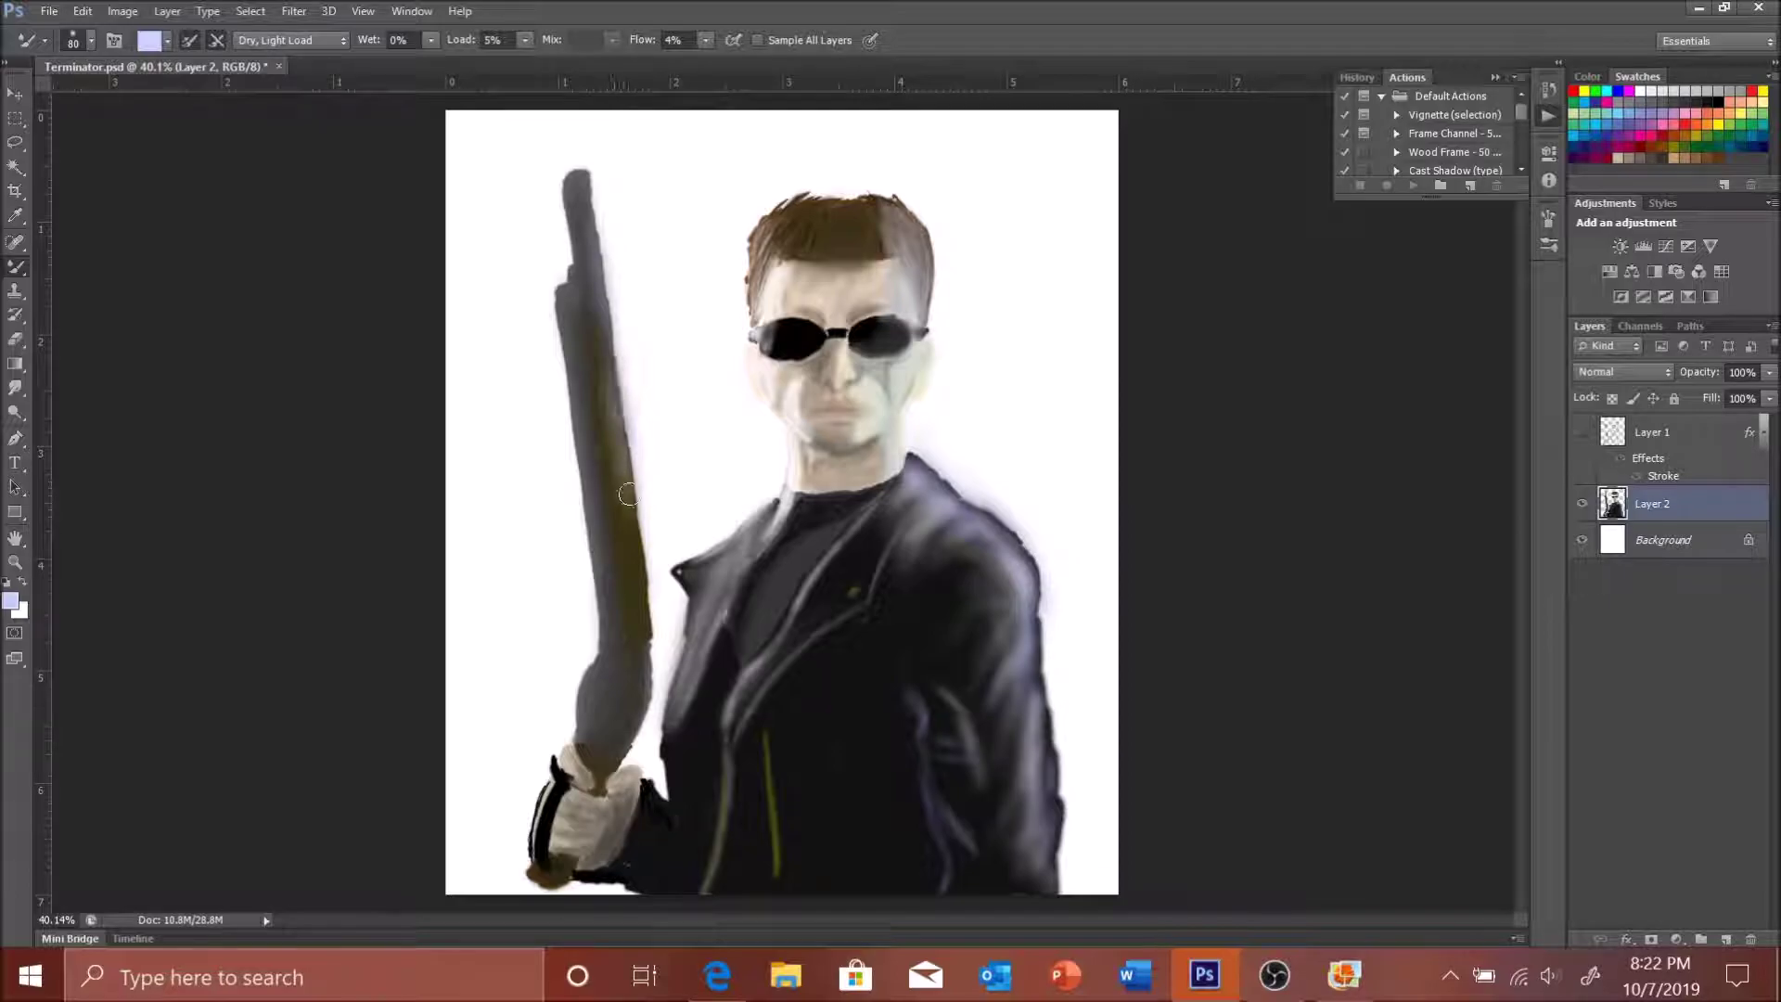
left_click_drag(628, 495, 644, 368)
left_click_drag(591, 739, 613, 664)
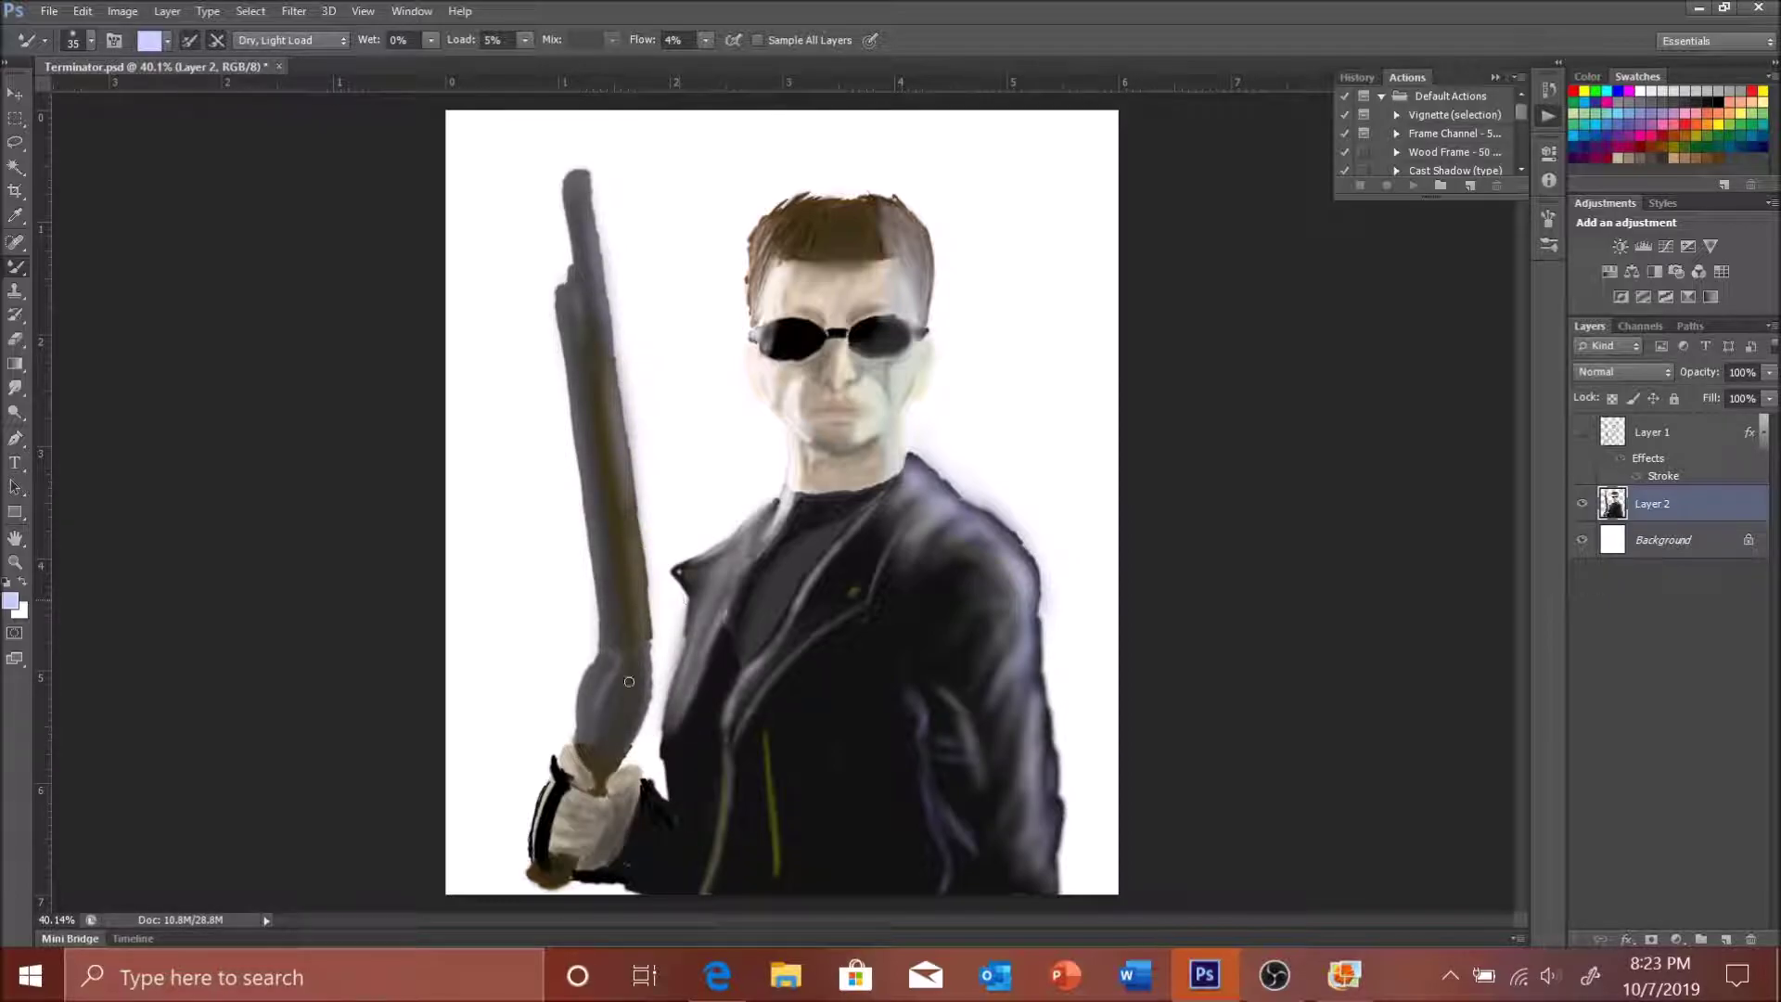
key("x")
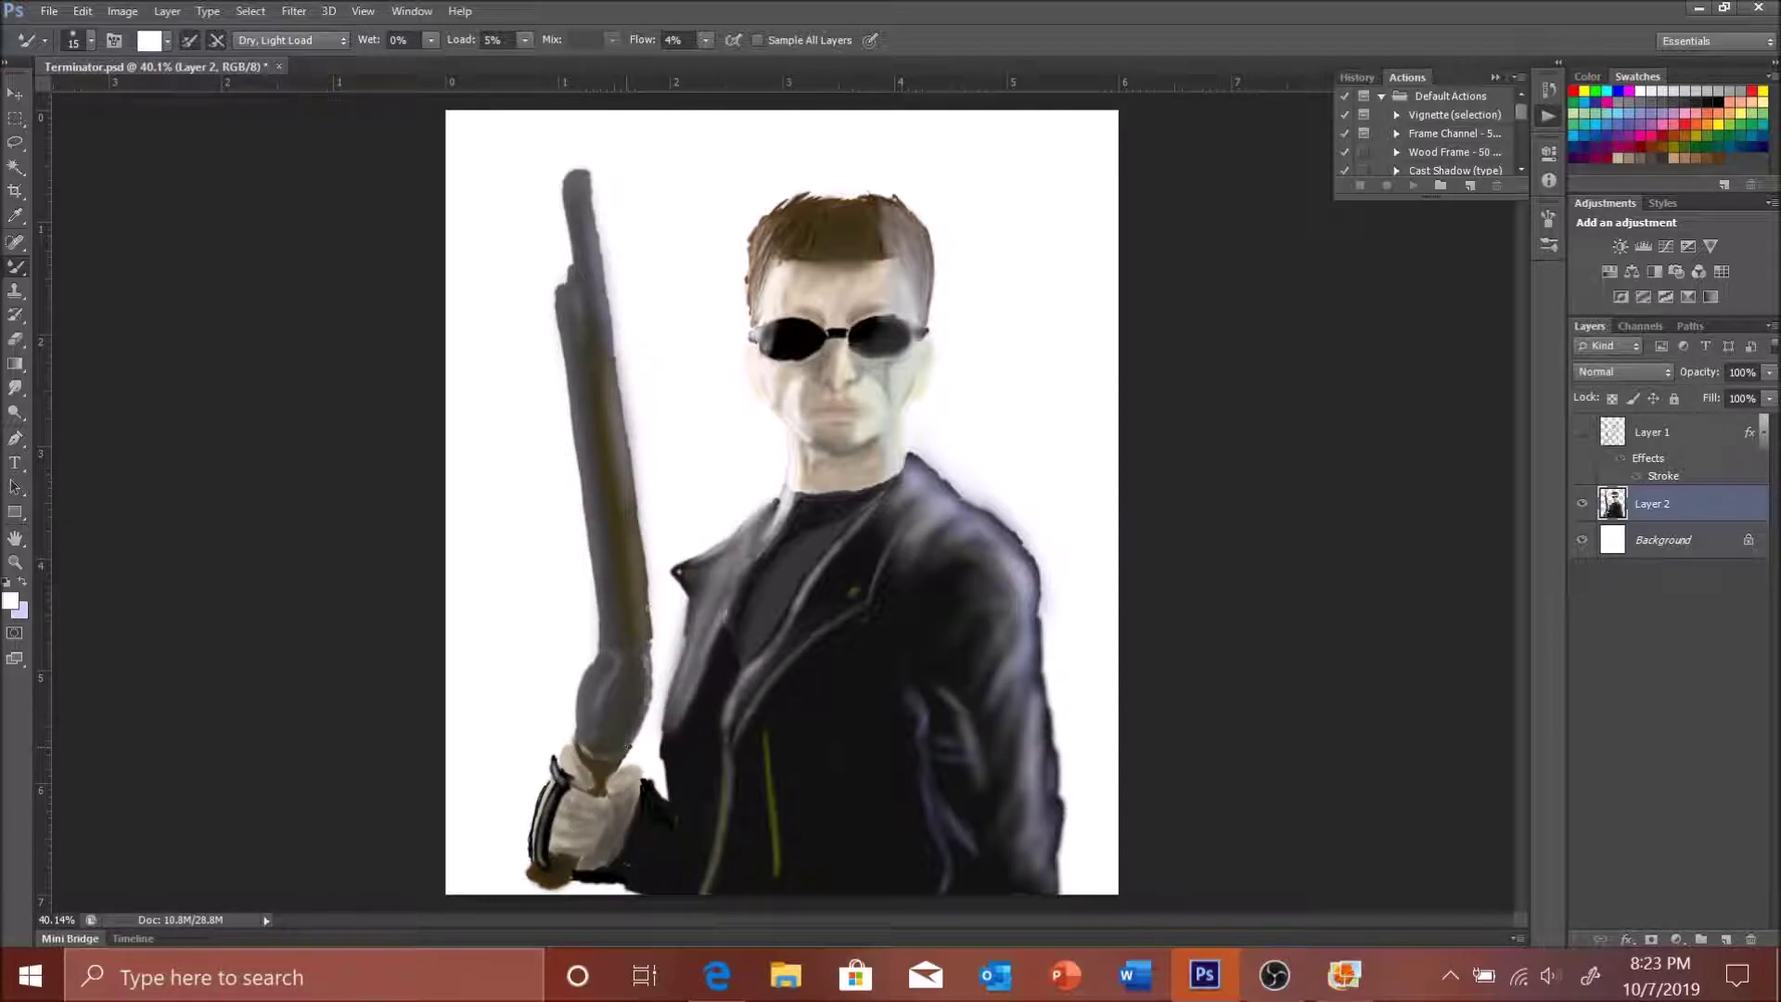
left_click_drag(603, 535, 605, 397)
- Pick olive tones, then in white with Dry, Light Load highlight the barrel's left edge and top
left_click(342, 40)
left_click(278, 190)
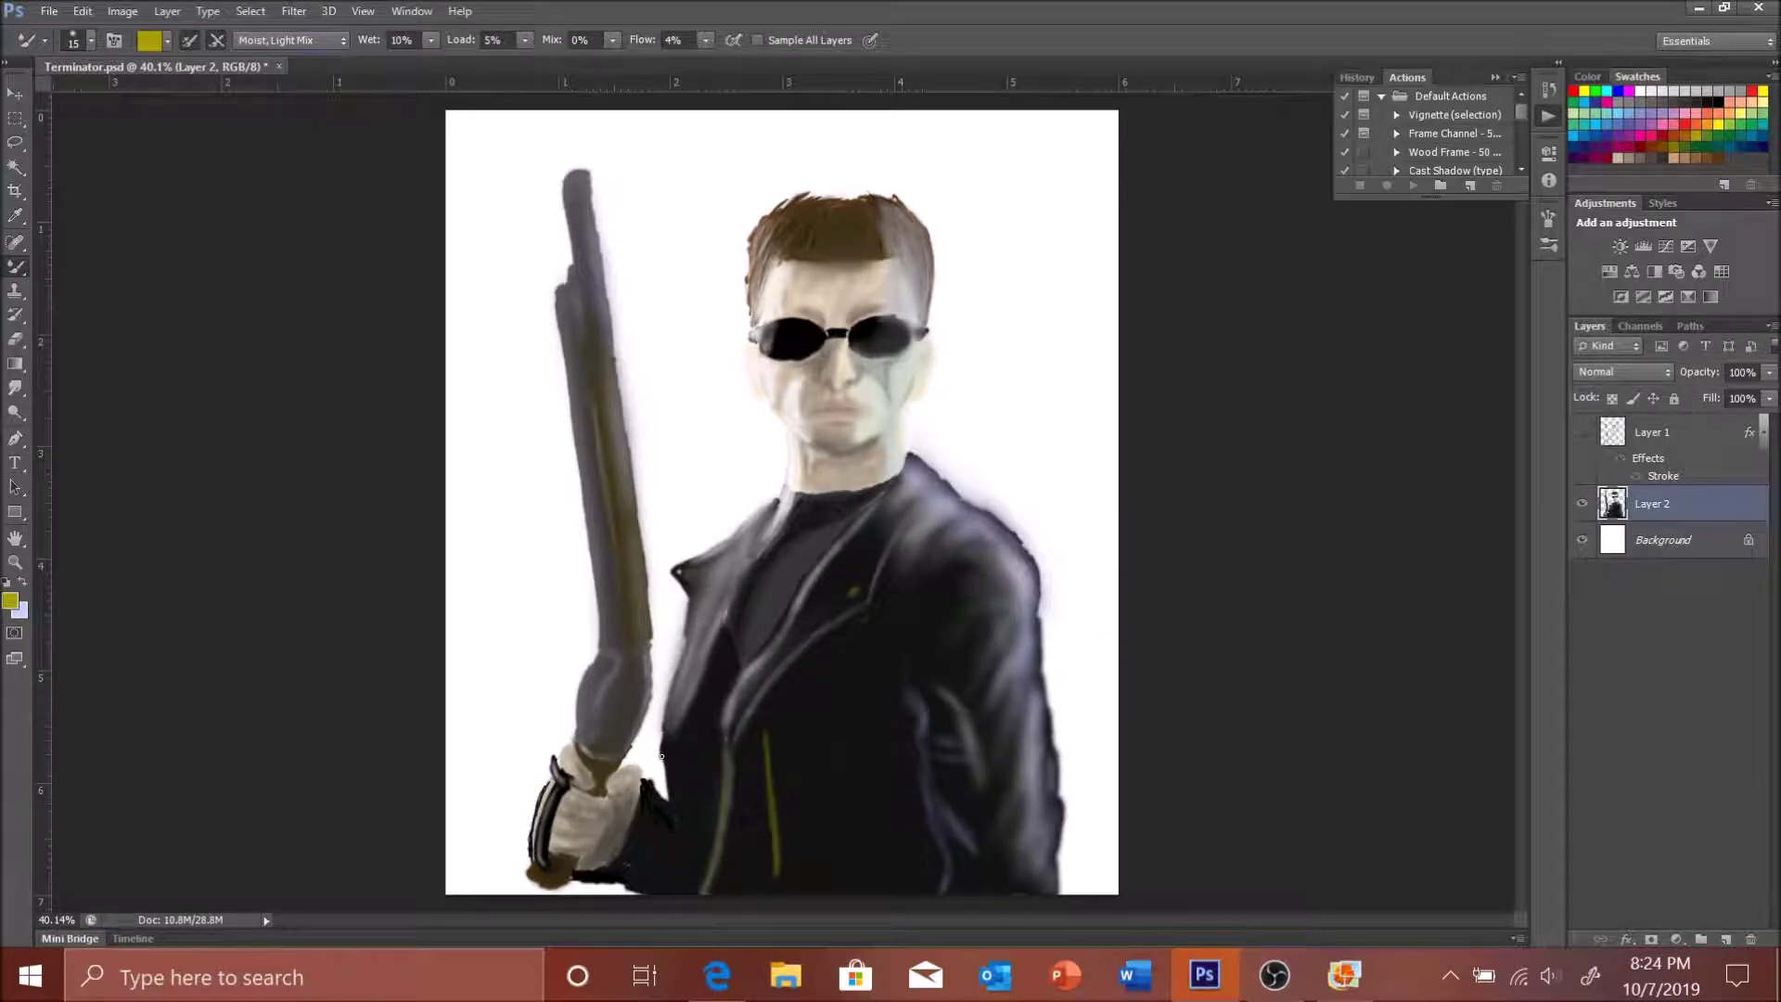
left_click(1651, 104)
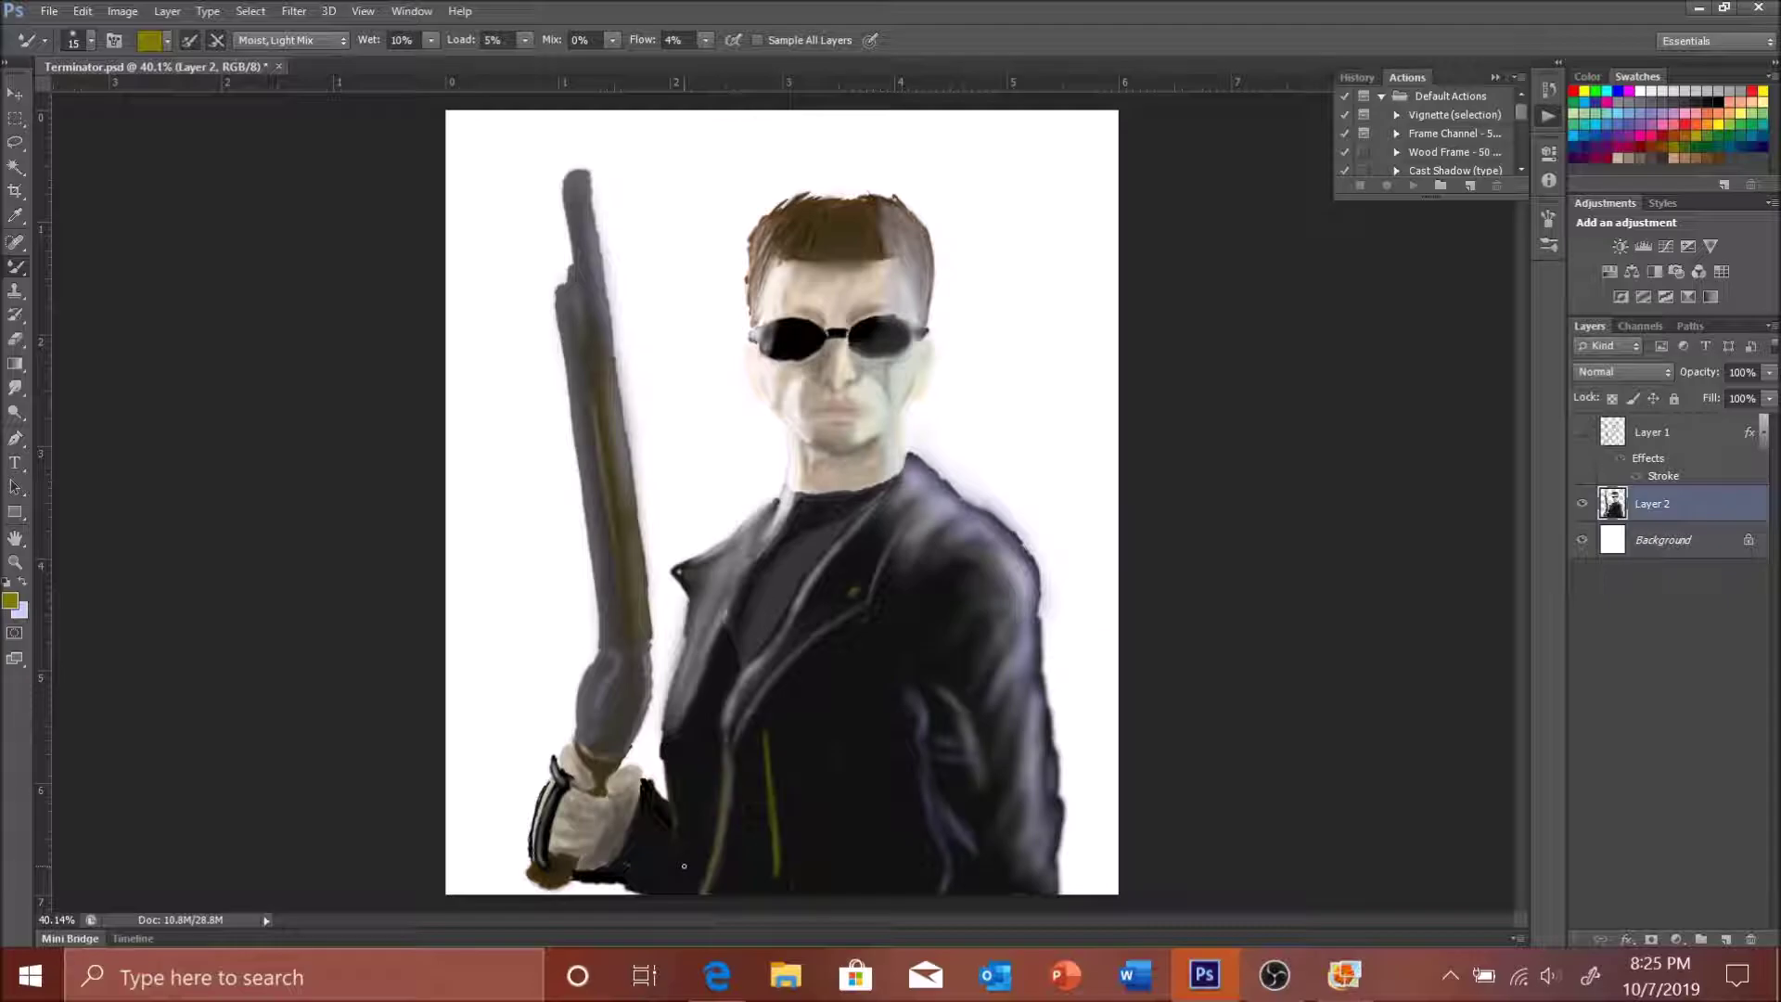
key("d")
key("x")
key("bracketright")
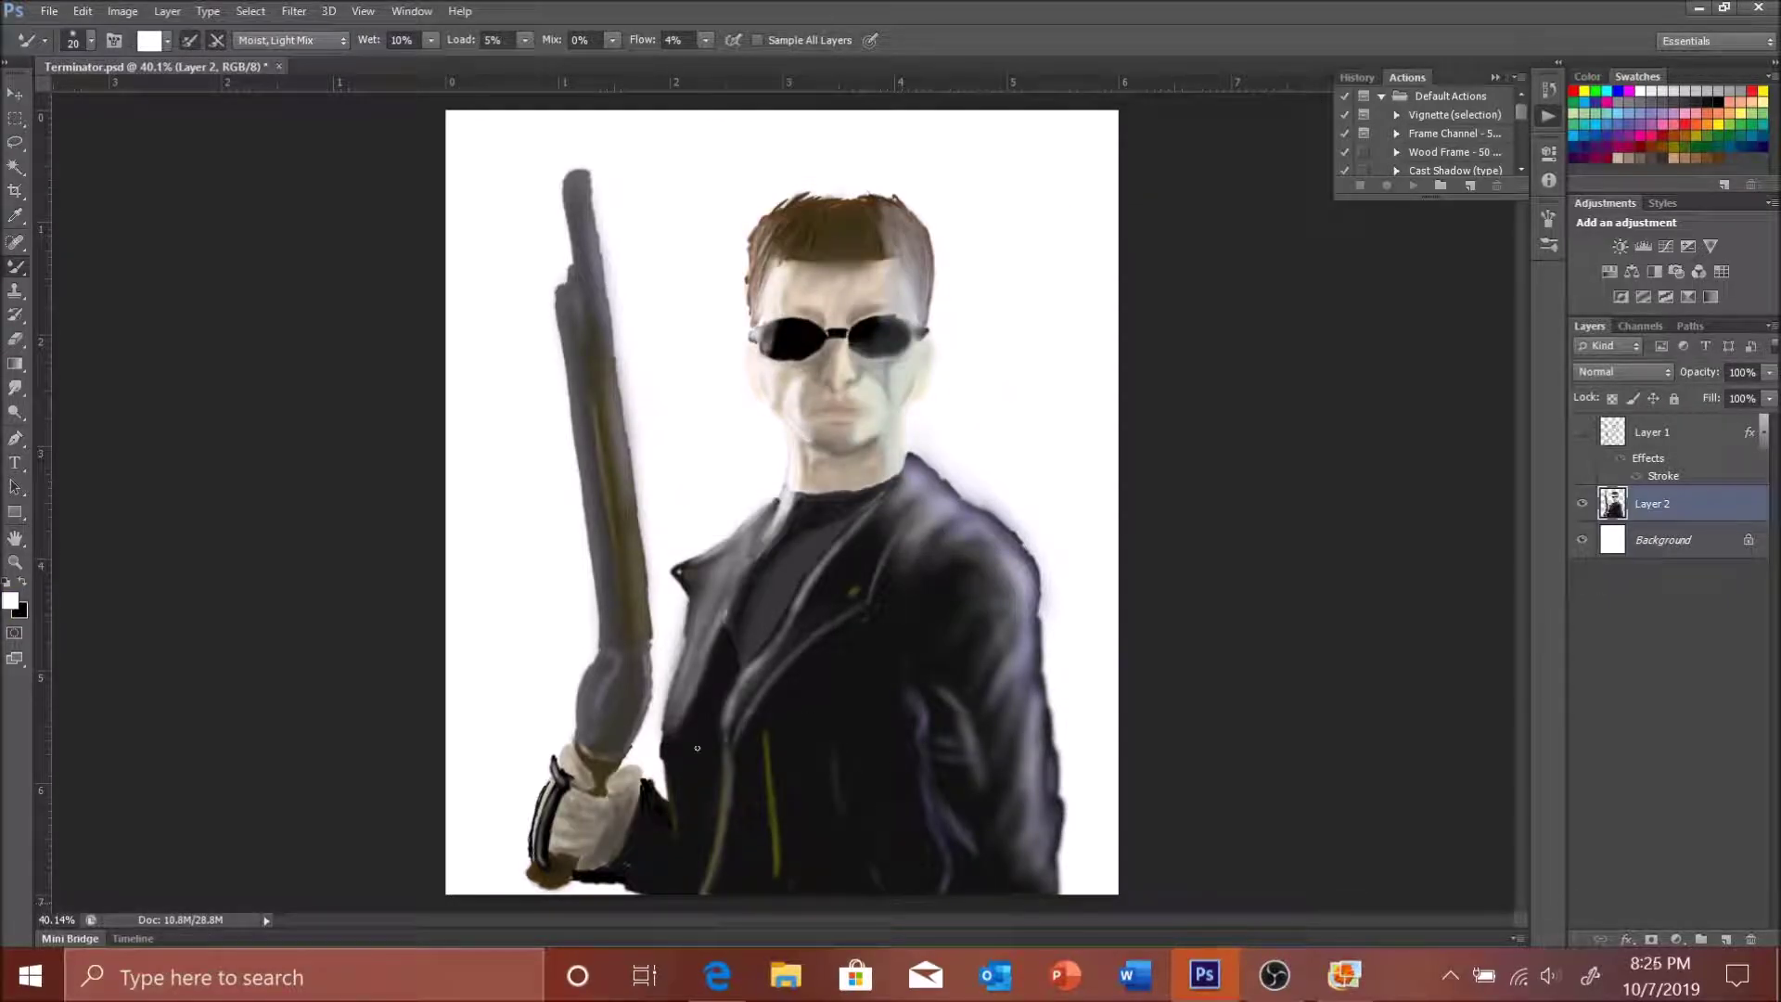
key("0")
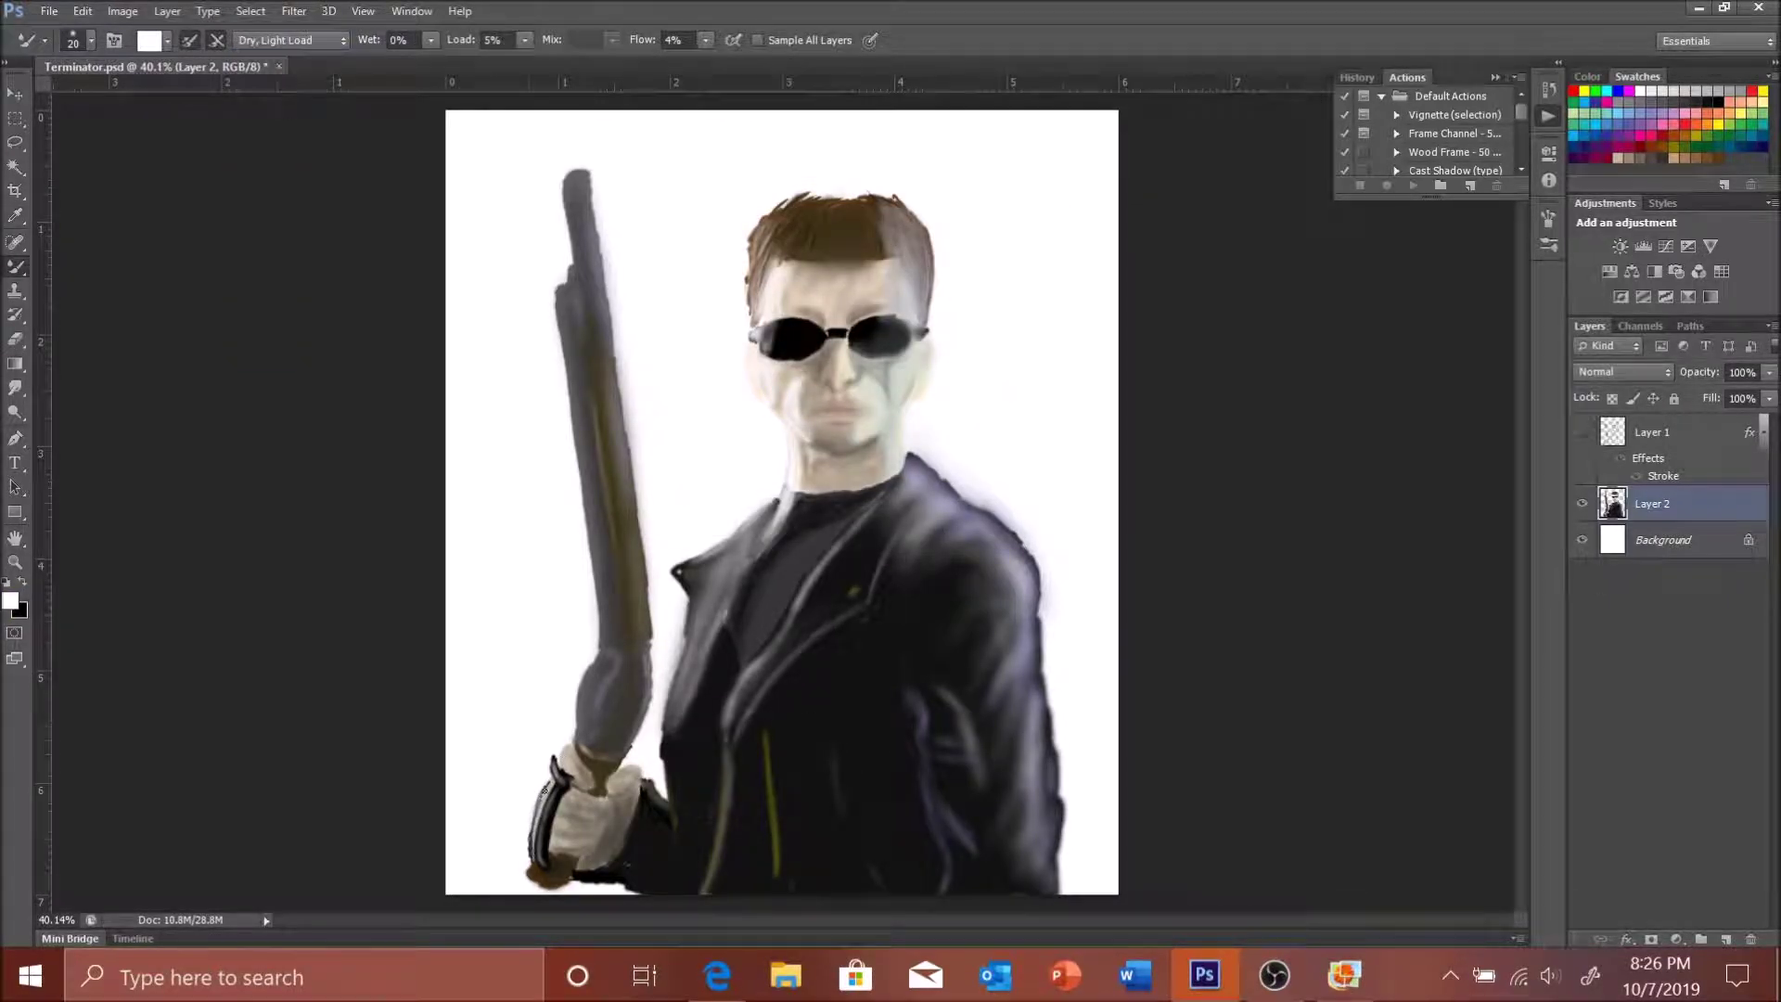
left_click_drag(561, 335, 571, 428)
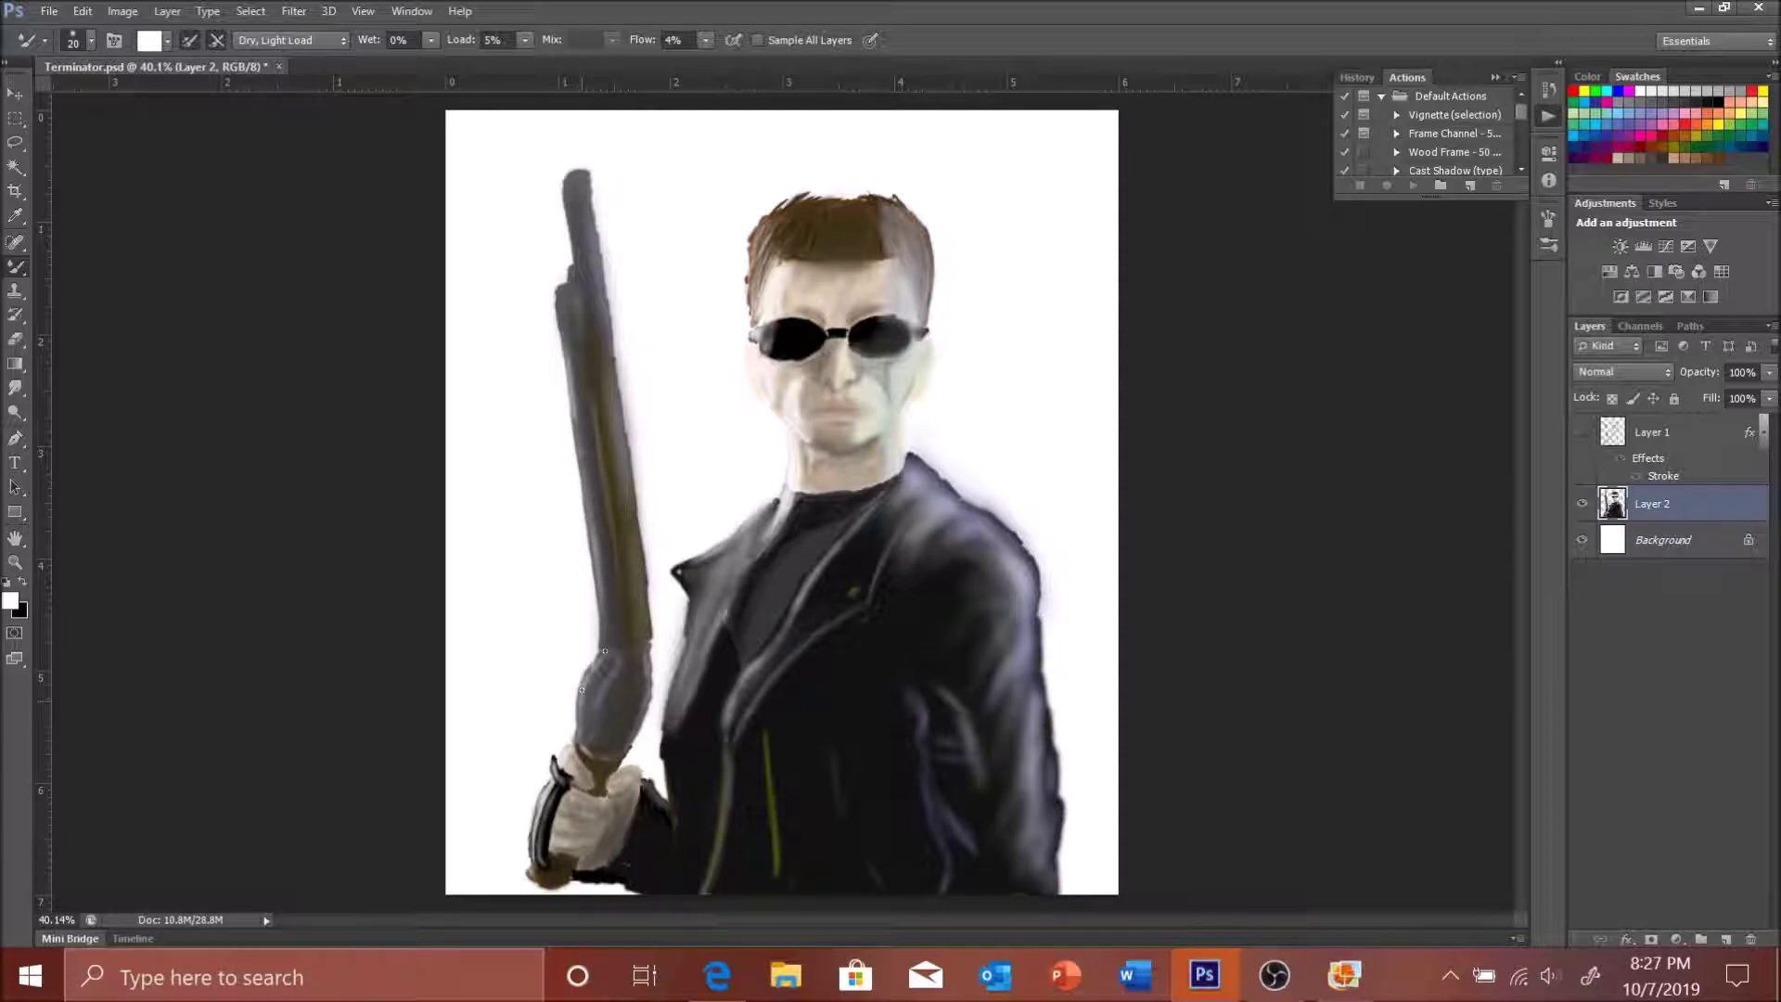
left_click_drag(567, 249, 590, 197)
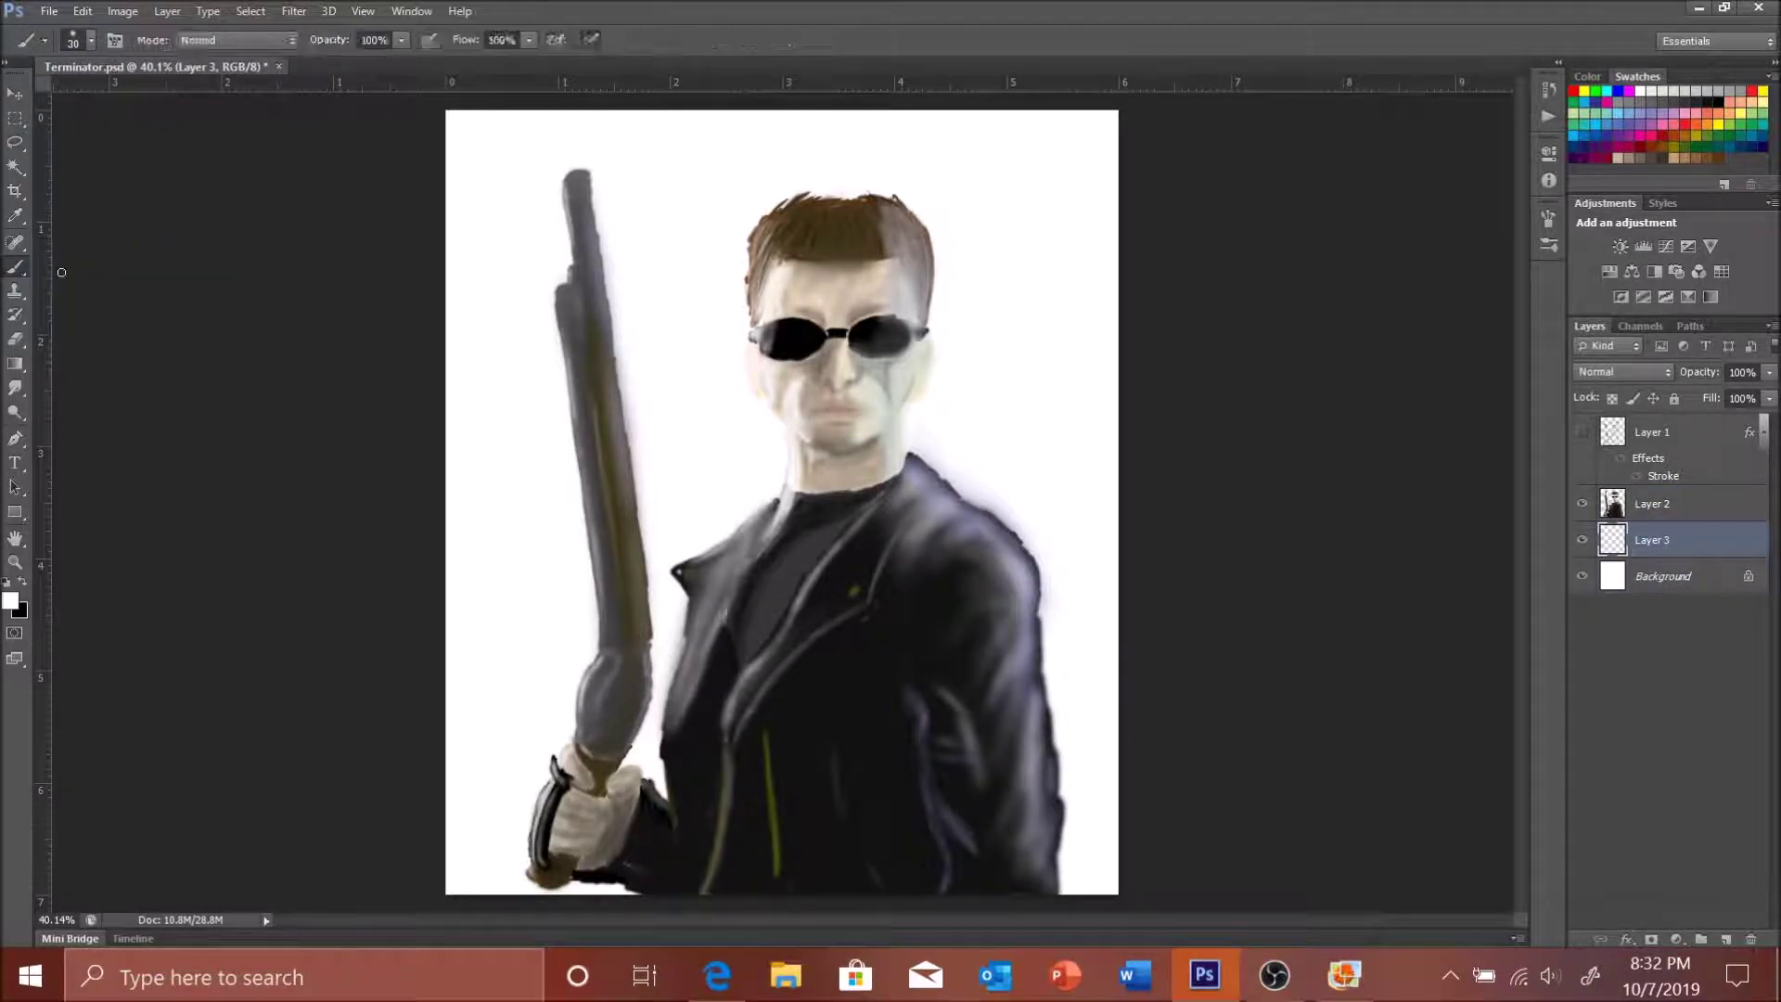
- Draw the pillar edges above the head down to the shoulder and fill the pillar grey
left_click_drag(819, 195, 818, 88)
left_click_drag(893, 102, 893, 200)
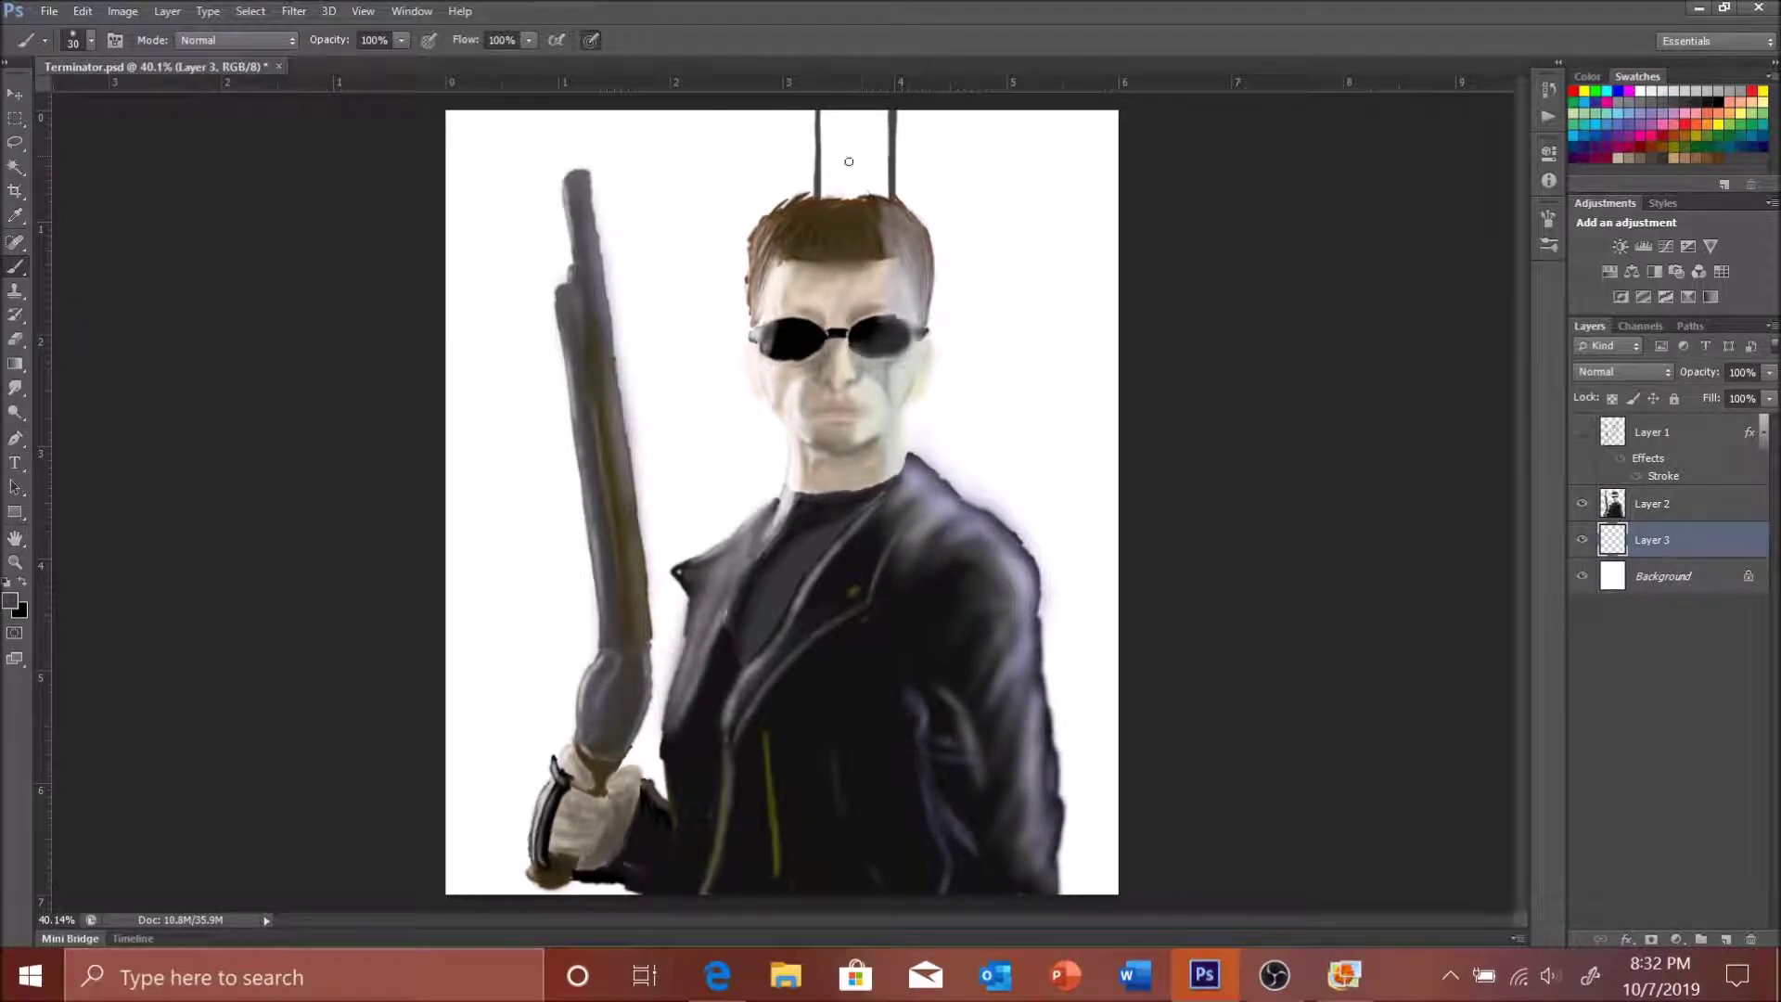
key("ctrl+z")
left_click_drag(865, 111, 865, 197)
left_click_drag(944, 108, 944, 478)
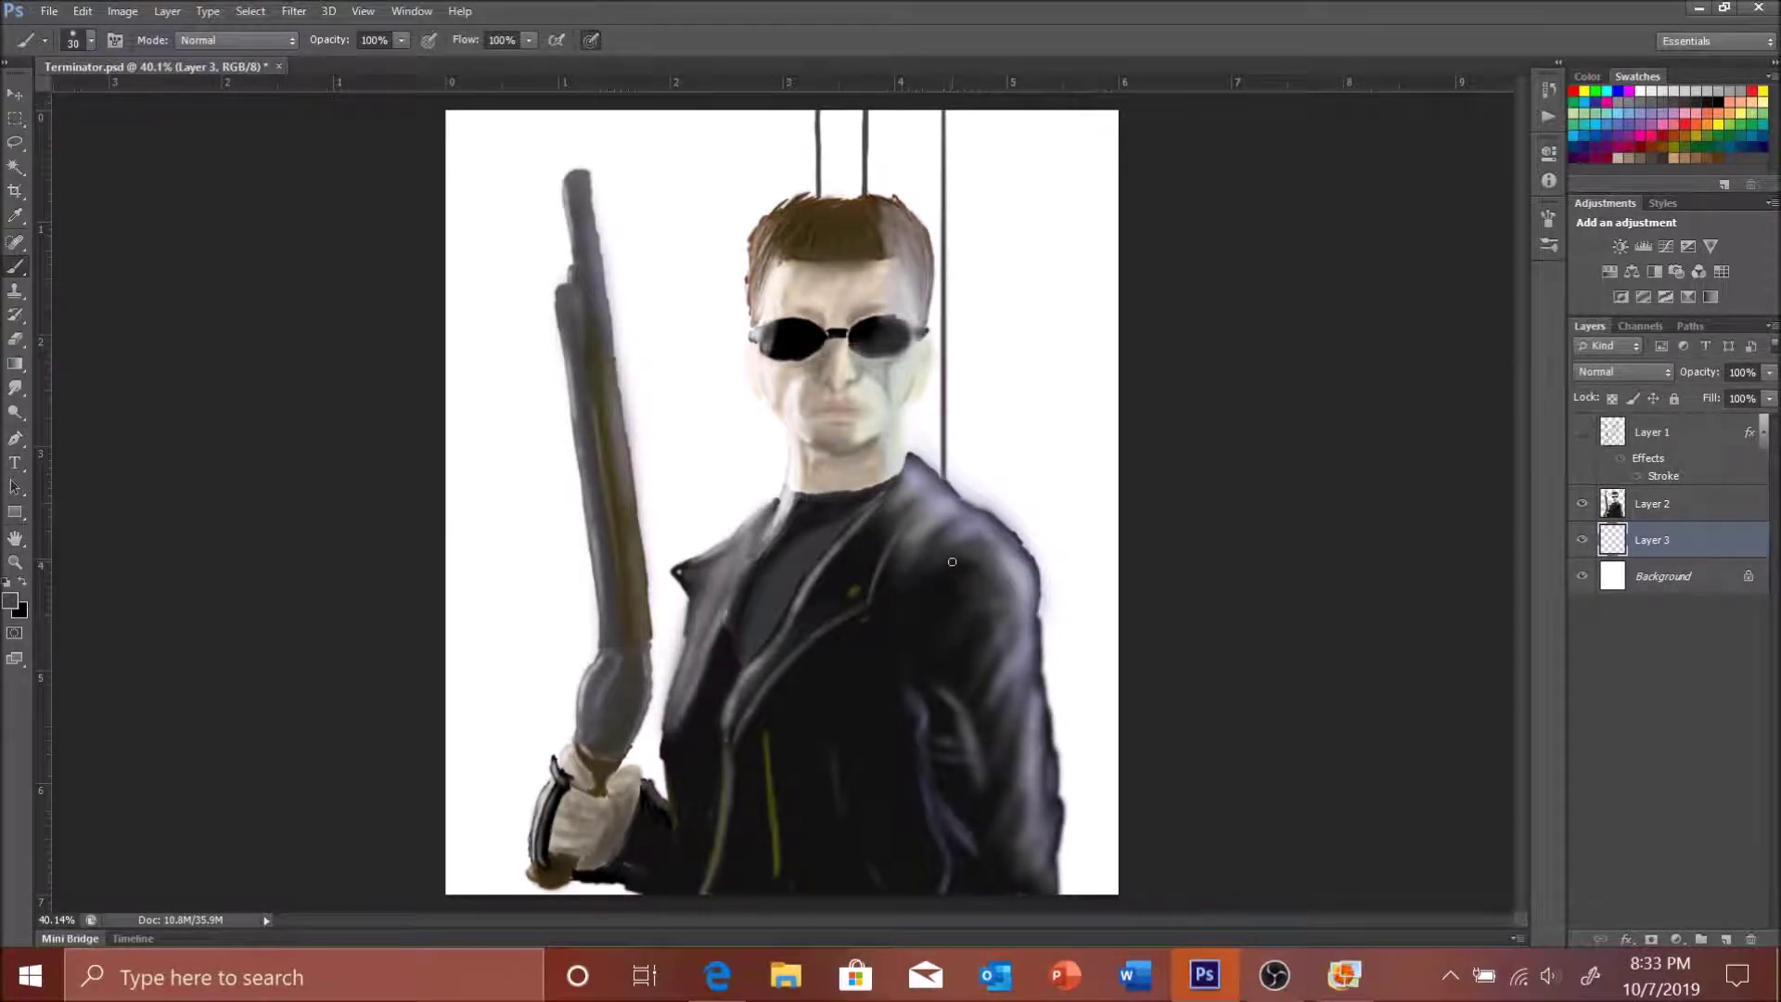
left_click(1666, 90)
mouse_move(824, 199)
left_mouse_down()
mouse_move(824, 112)
mouse_move(855, 200)
left_mouse_up()
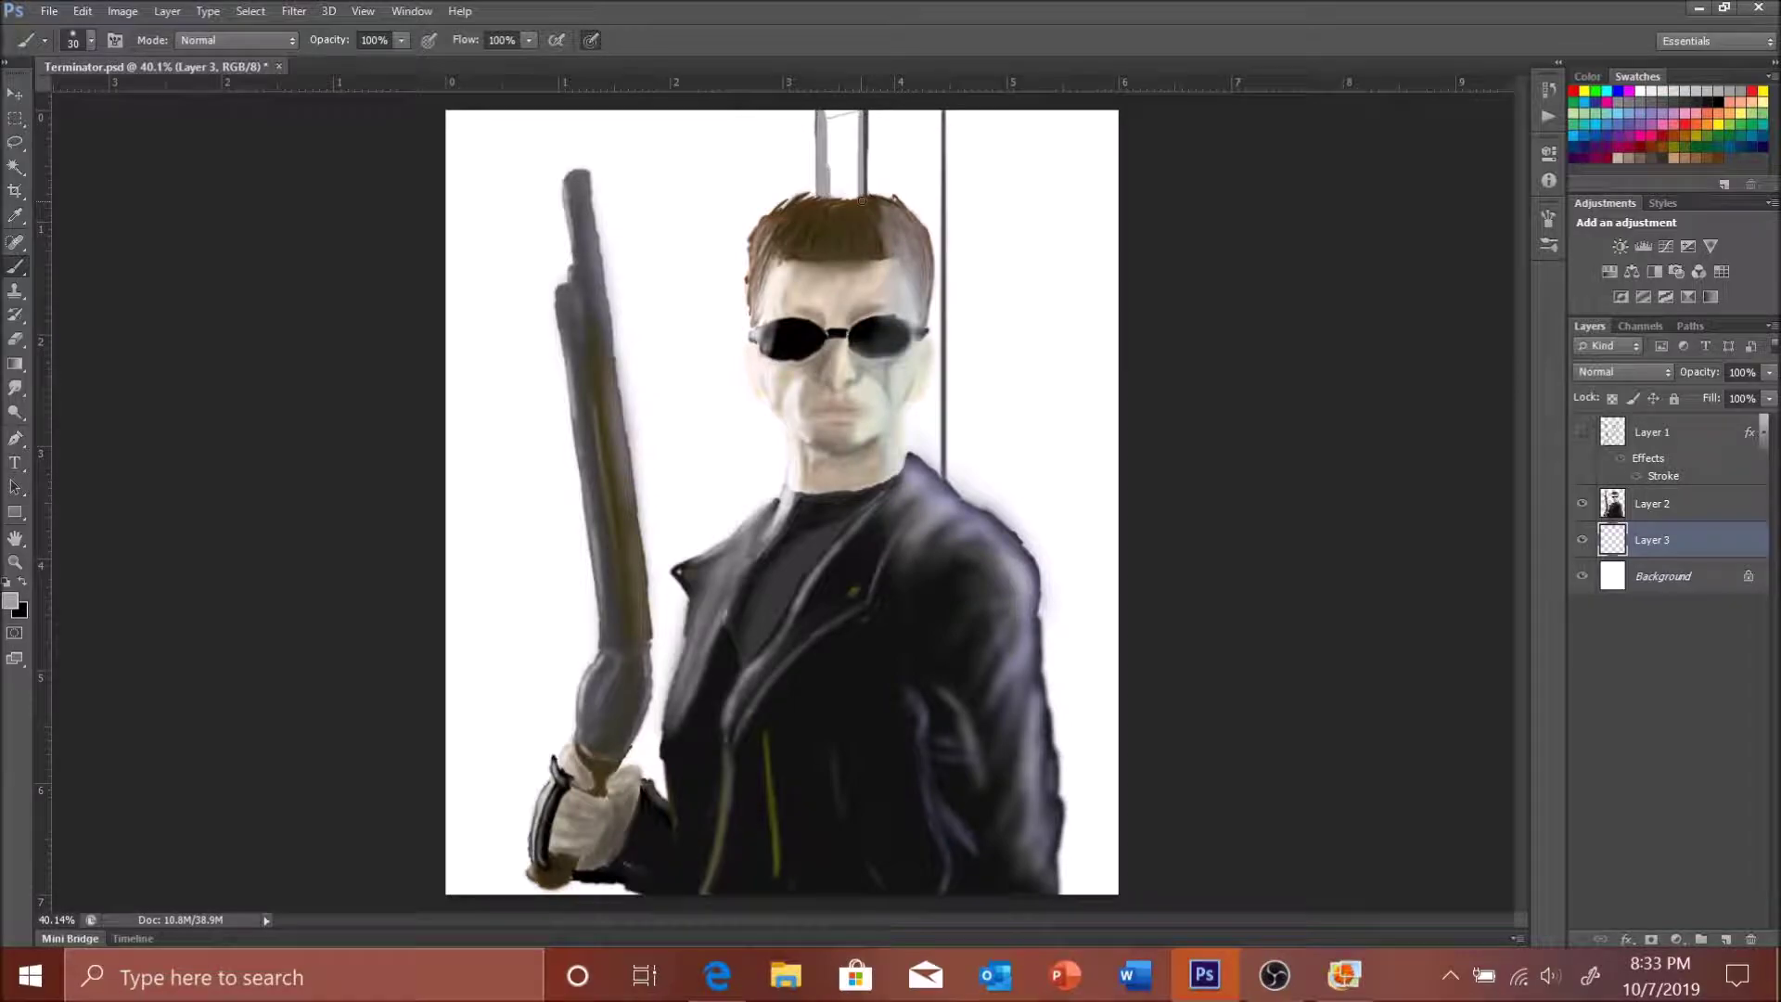
mouse_move(877, 127)
left_mouse_down()
mouse_move(890, 200)
mouse_move(933, 241)
mouse_move(914, 455)
left_mouse_up()
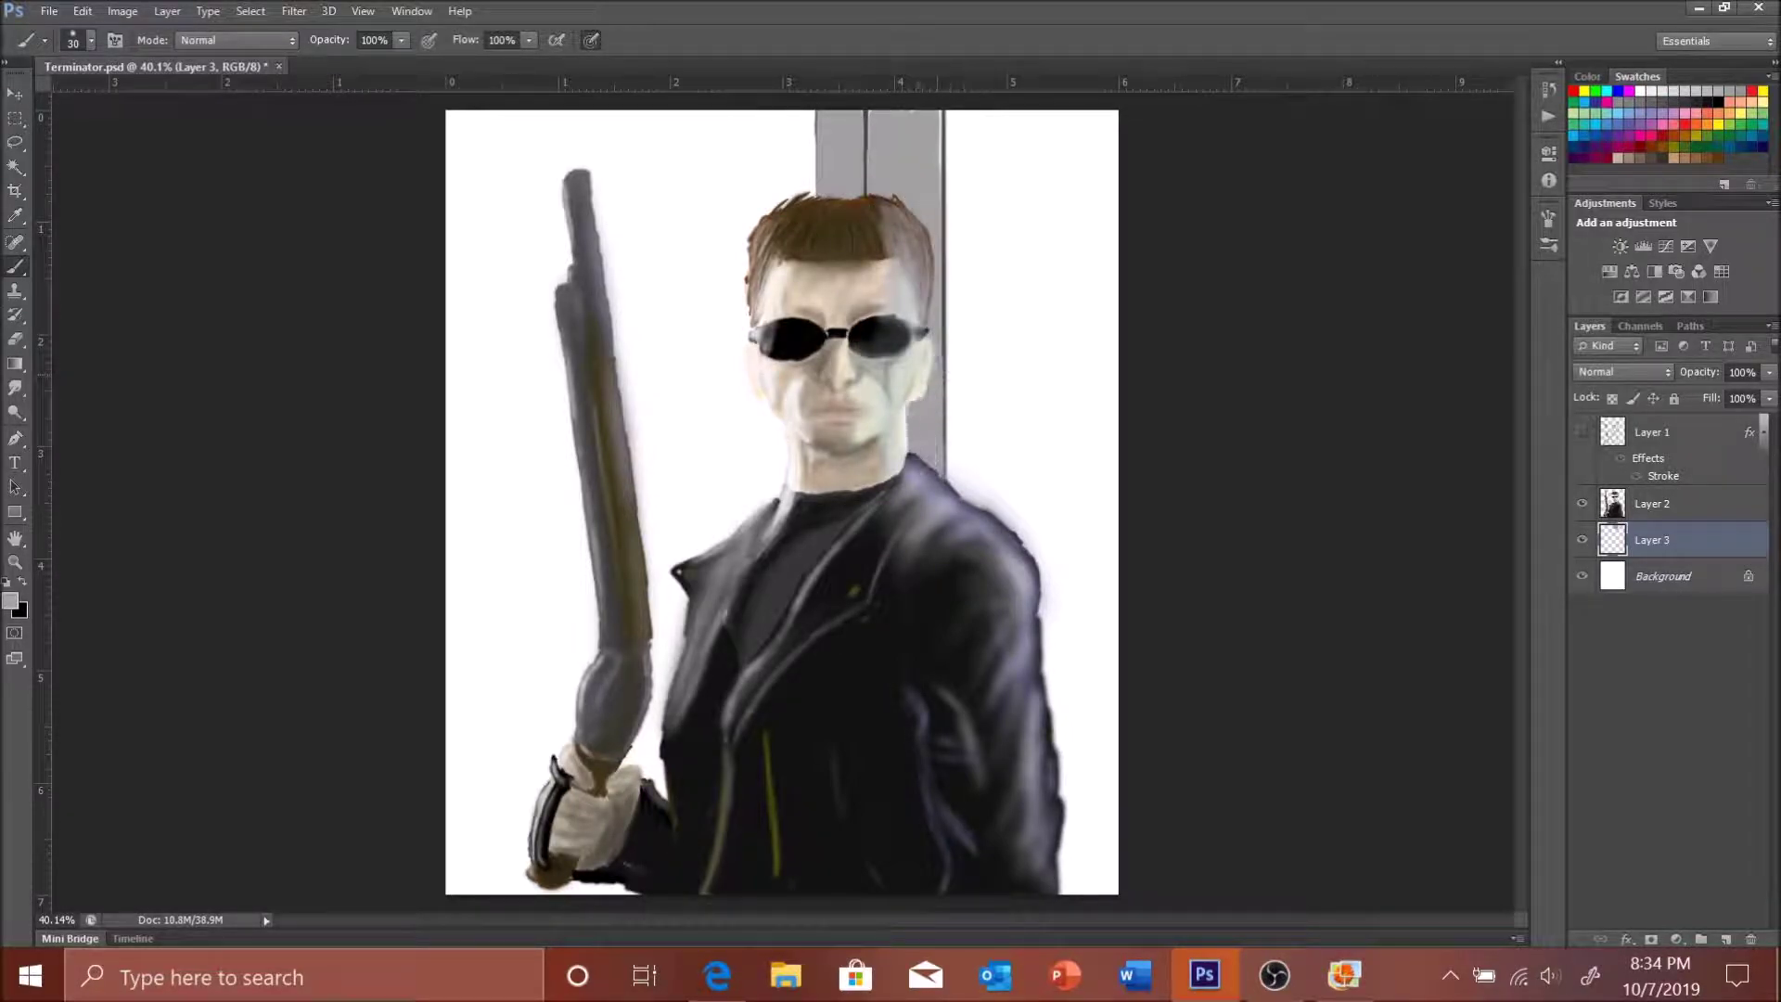
left_click_drag(937, 111, 937, 172)
- Paint the right background and pillar a lighter grey at size 400, covering the dark line
key("shift+b")
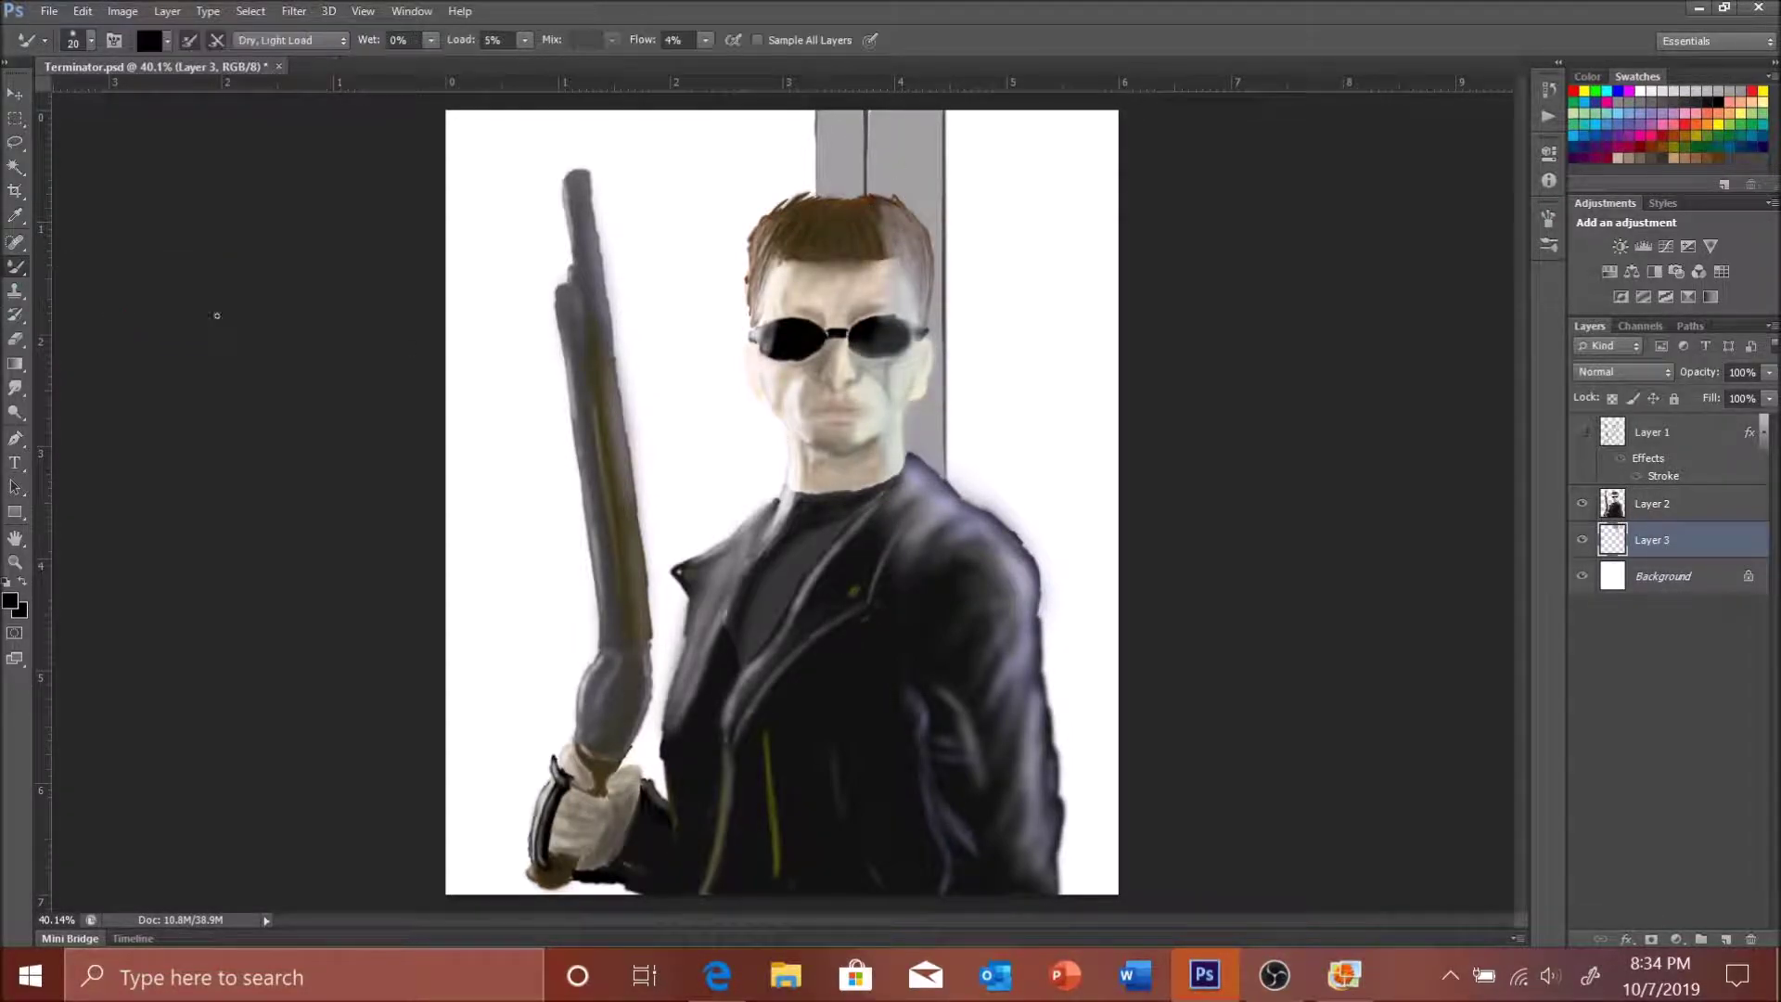
left_click(1694, 94)
key("shift+b")
mouse_move(1002, 130)
left_mouse_down()
mouse_move(1073, 735)
mouse_move(1011, 204)
left_mouse_up()
left_click_drag(933, 121, 987, 191)
key("bracketleft")
key("bracketleft")
key("bracketleft")
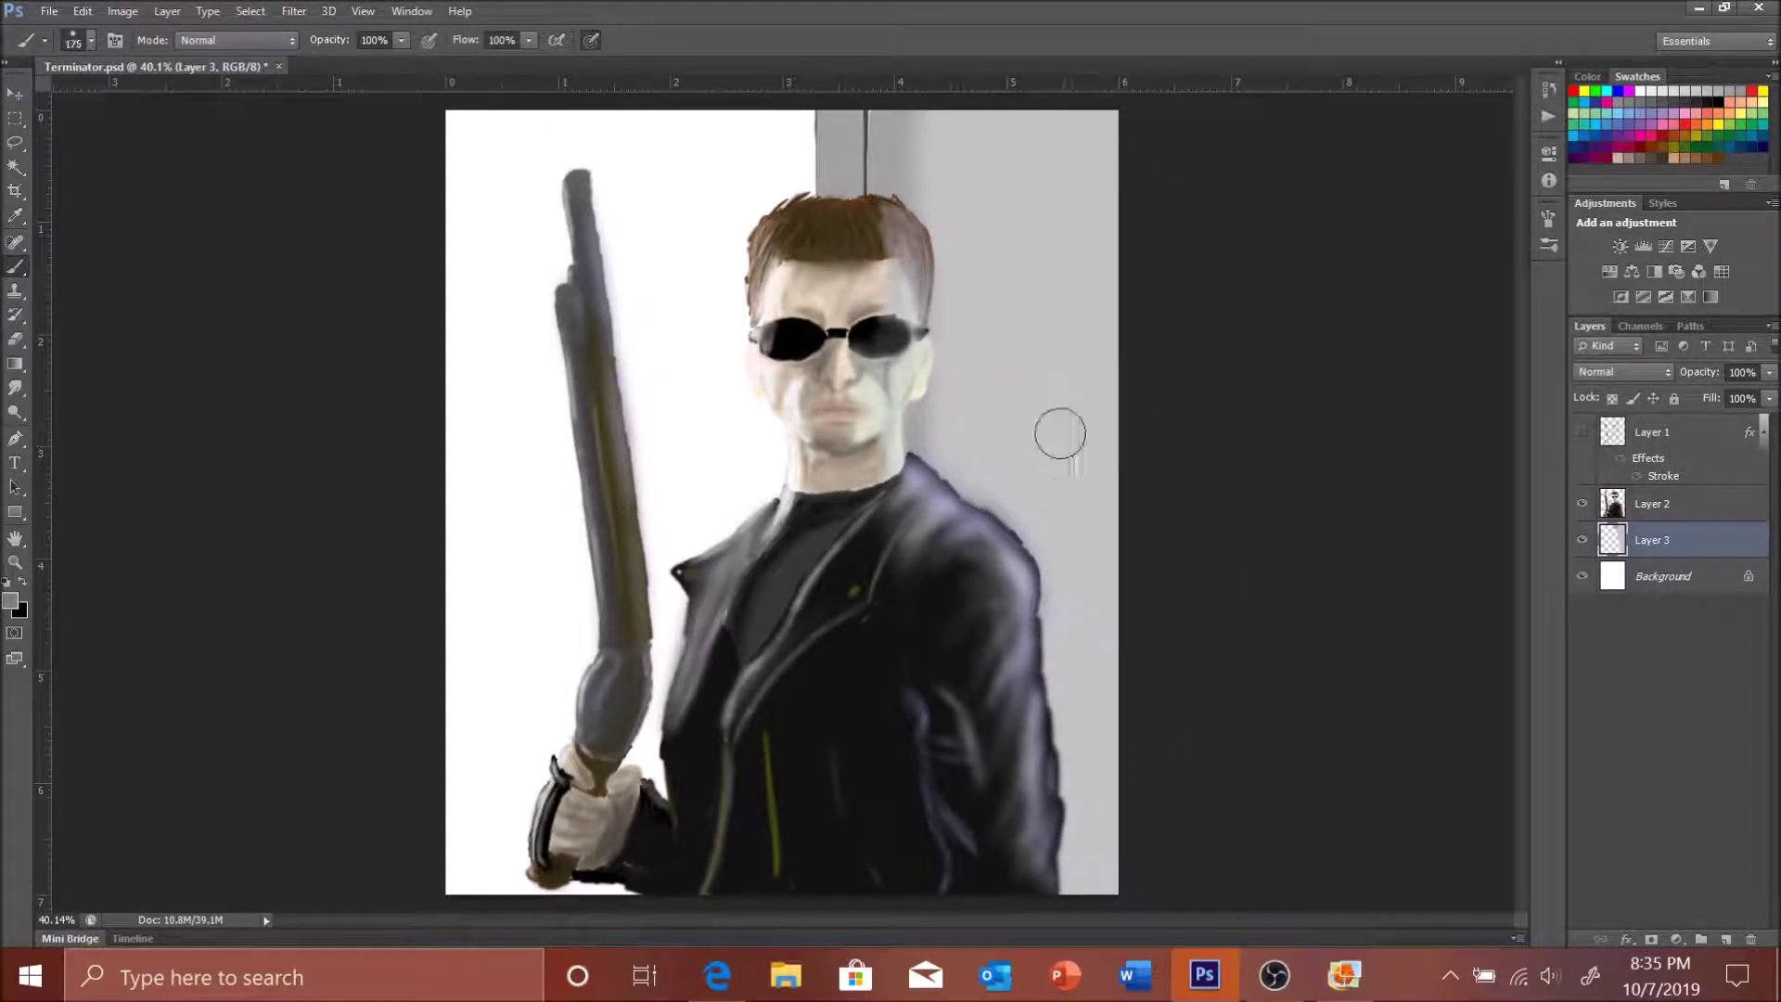
mouse_move(868, 111)
left_mouse_down()
mouse_move(923, 325)
mouse_move(919, 464)
left_mouse_up()
- Pick a blue from the colour chooser and paint it over the top-right background
left_click(1713, 90)
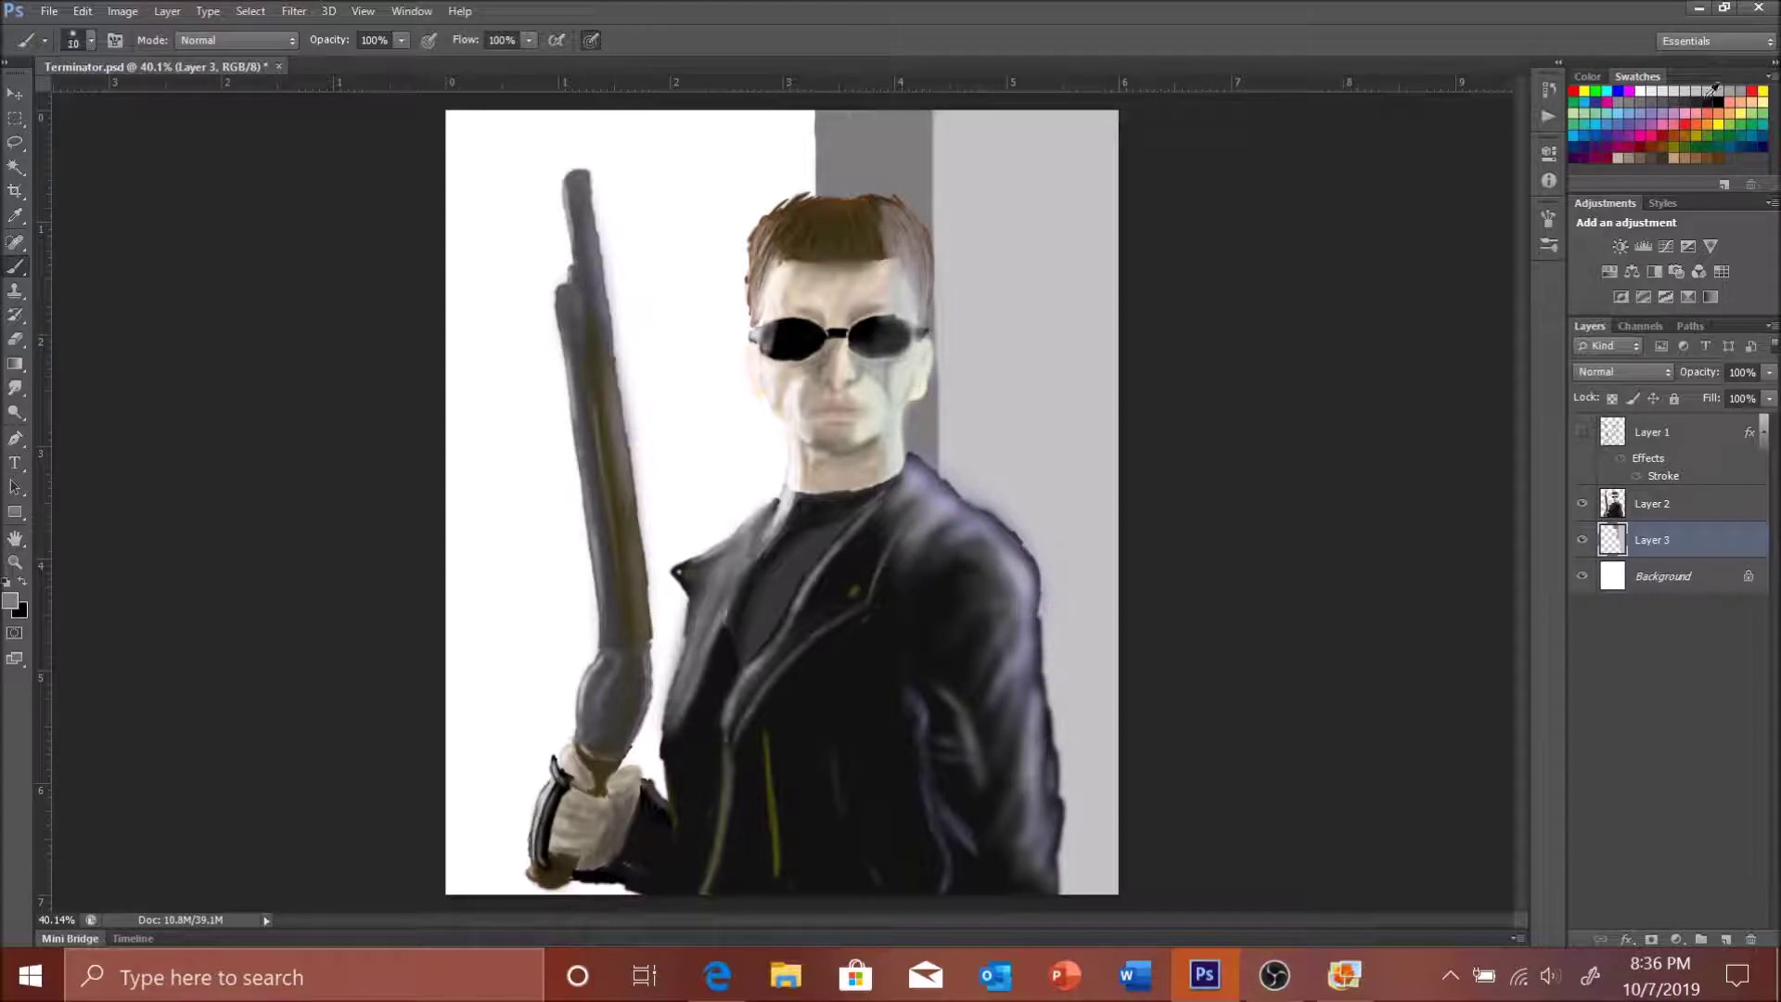
right_click(15, 267)
left_click(93, 326)
key("bracketright")
key("bracketright")
key("bracketright")
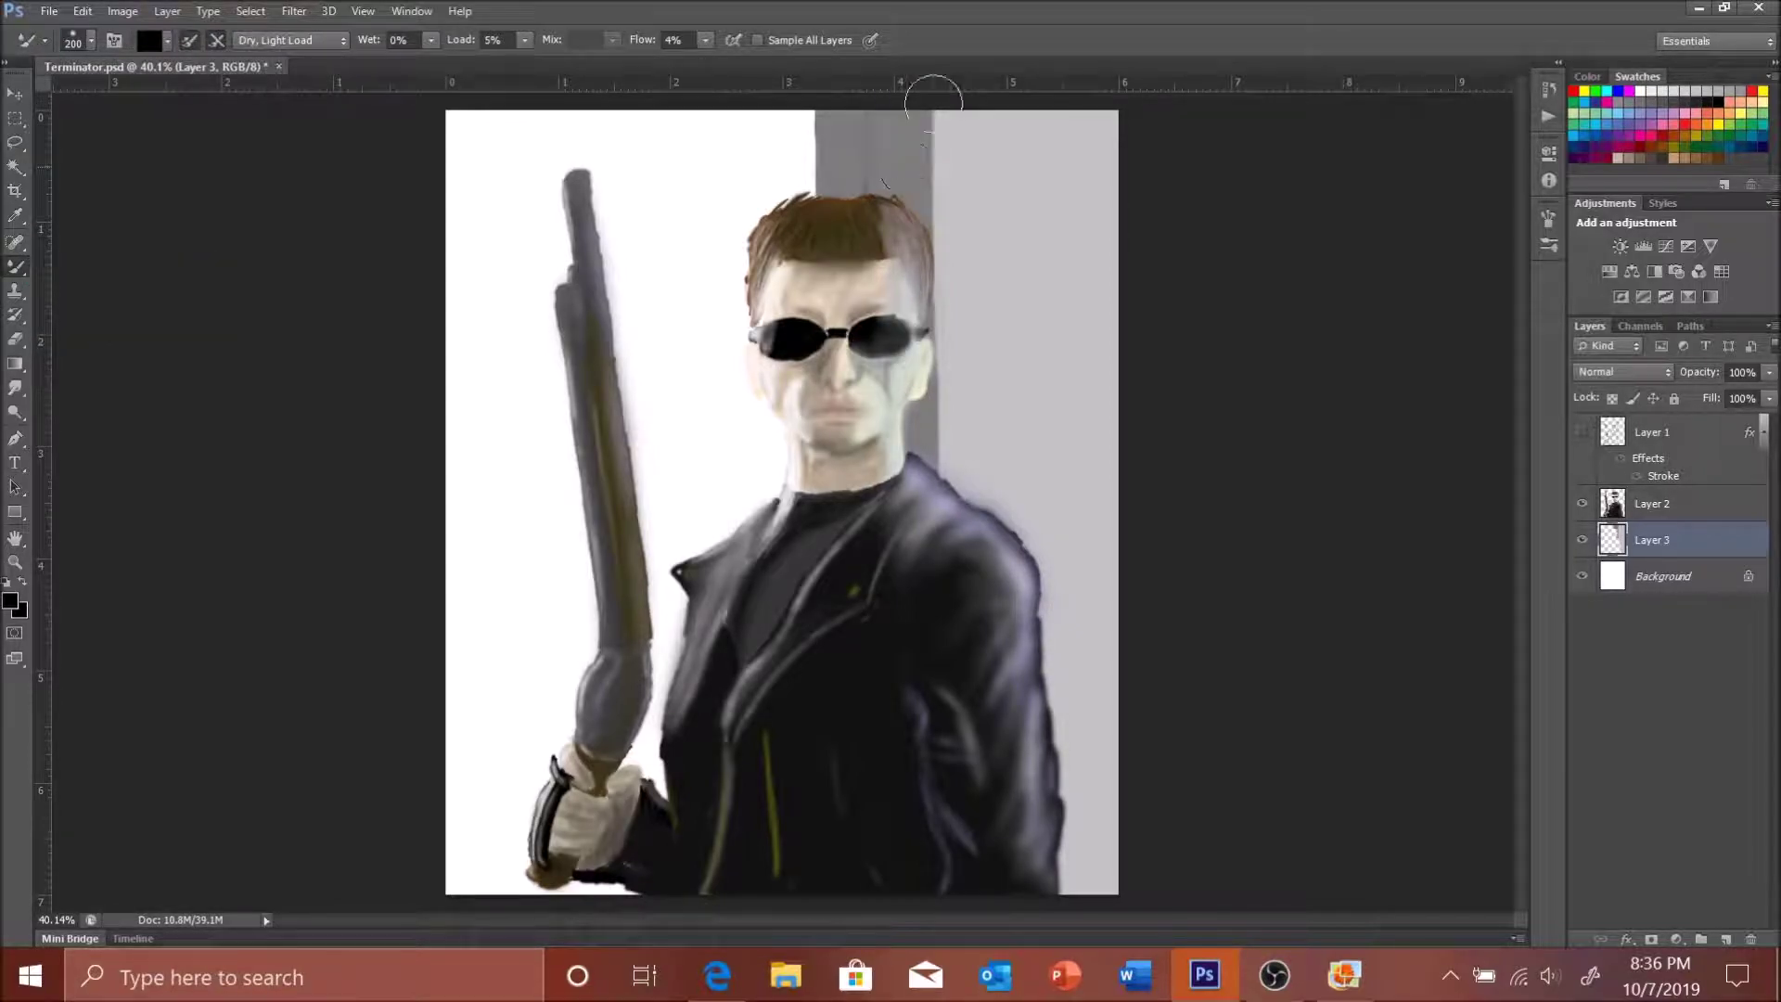
left_click(10, 601)
left_click(796, 378)
left_click(1058, 246)
mouse_move(956, 140)
left_mouse_down()
mouse_move(1082, 238)
mouse_move(1067, 605)
mouse_move(1042, 40)
left_mouse_up()
- Choose a near-black navy and darken and blend the right background beside the figure
left_click(10, 601)
left_click(1084, 251)
left_click(11, 601)
left_click(857, 474)
left_click(1084, 250)
left_click_drag(1067, 116, 1086, 891)
left_click_drag(1061, 199, 1030, 515)
- Add a white highlight on the pillar at size 80 and mix a pale pink colour
left_click(1640, 90)
key("bracketleft")
key("bracketleft")
key("bracketleft")
mouse_move(835, 116)
left_mouse_down()
mouse_move(840, 190)
mouse_move(840, 164)
left_mouse_up()
left_click(1649, 102)
left_click(1587, 76)
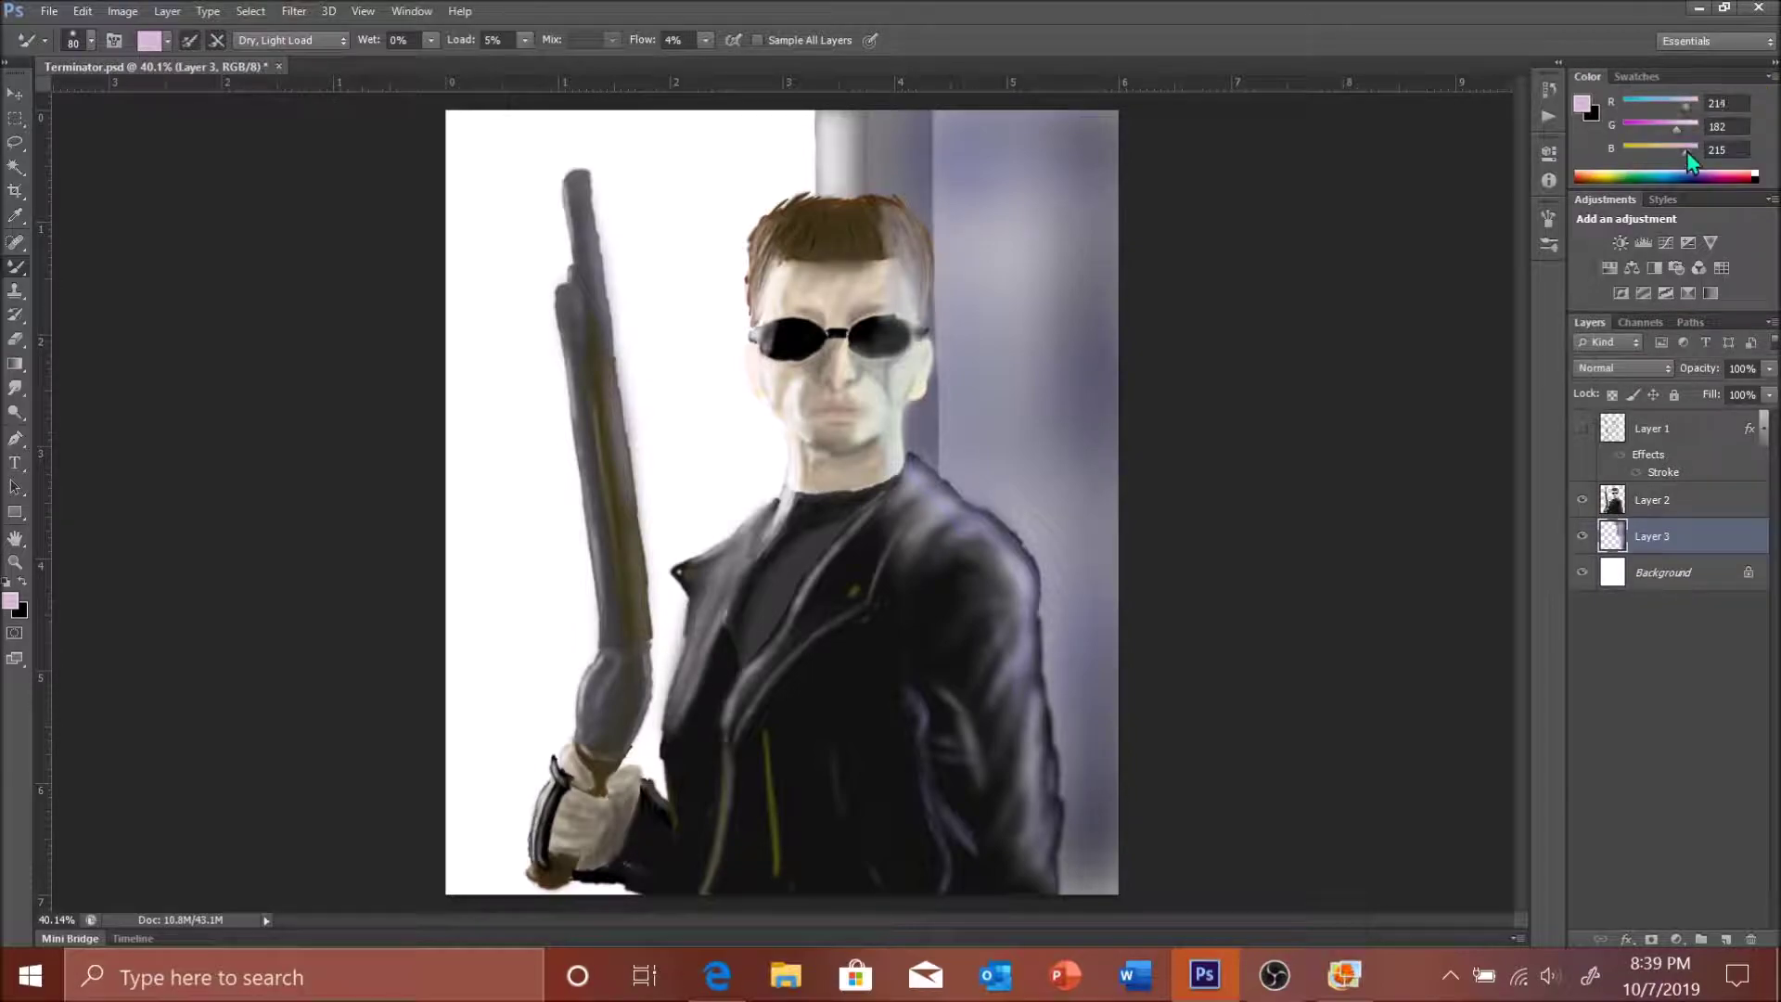
left_click(1694, 148)
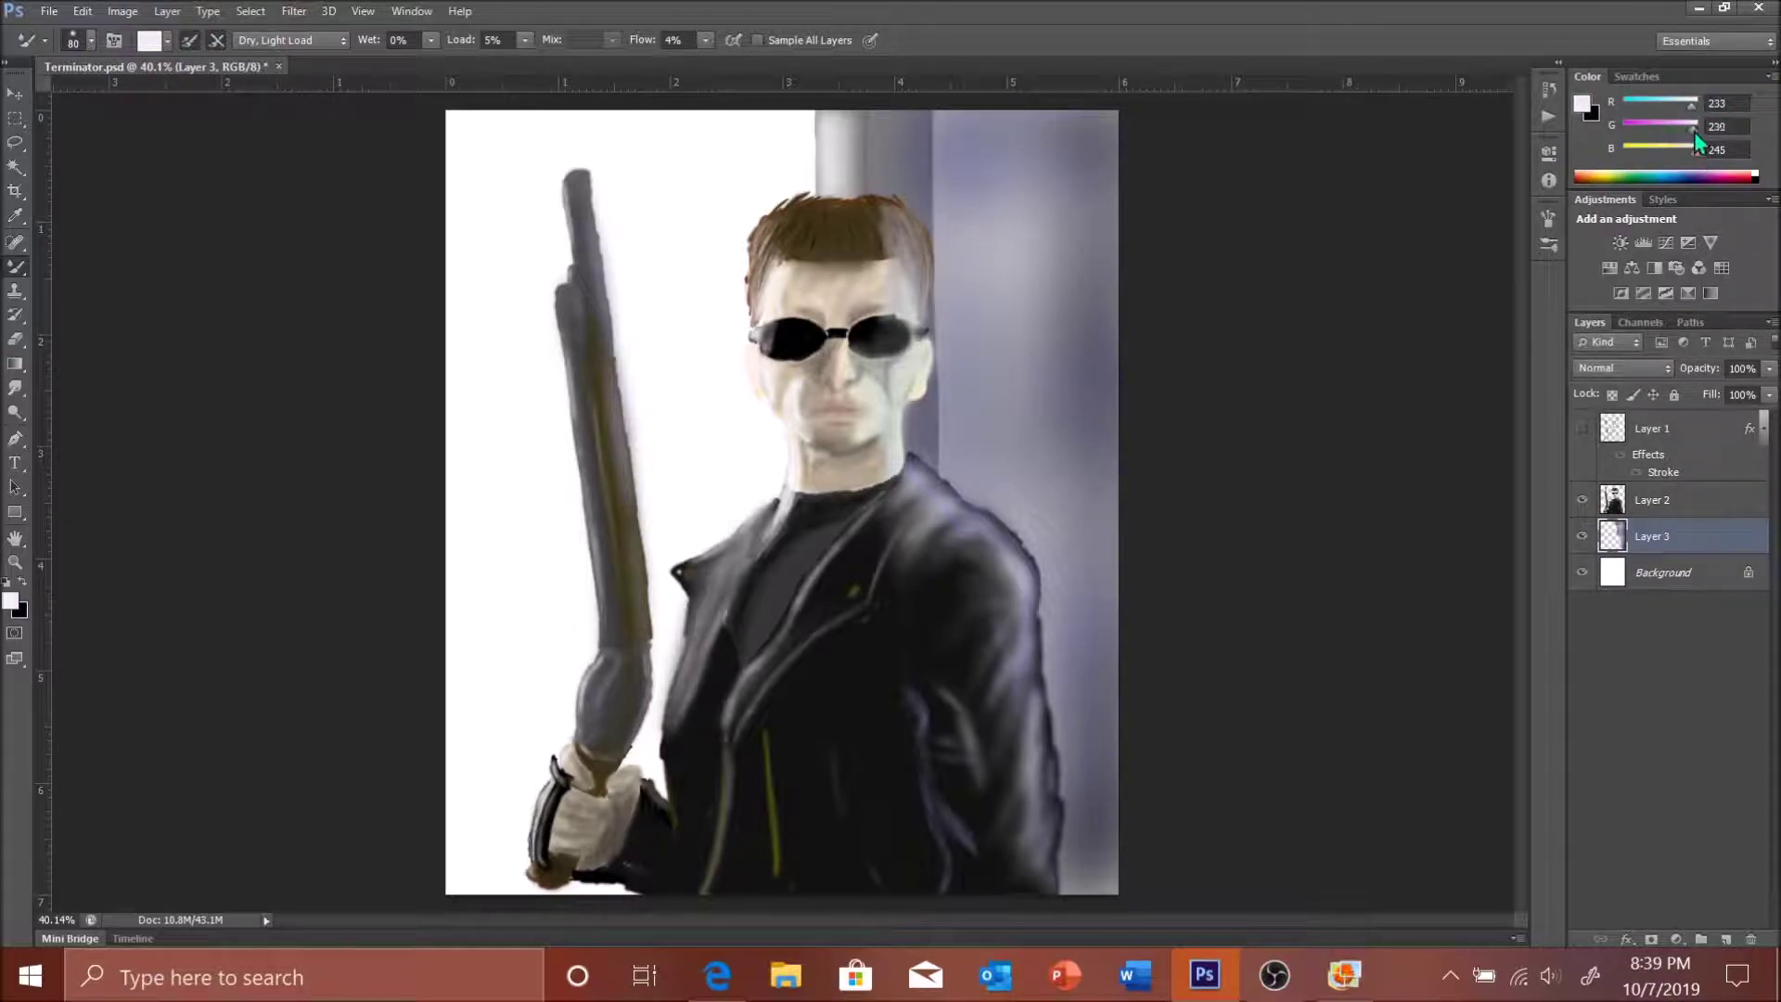
key("shift+b")
- Paint cream and mint behind the head, then cover the top-left background in light blue
mouse_move(654, 153)
left_mouse_down()
mouse_move(784, 459)
mouse_move(465, 223)
mouse_move(449, 803)
left_mouse_up()
left_click(1684, 102)
left_click_drag(473, 185, 720, 299)
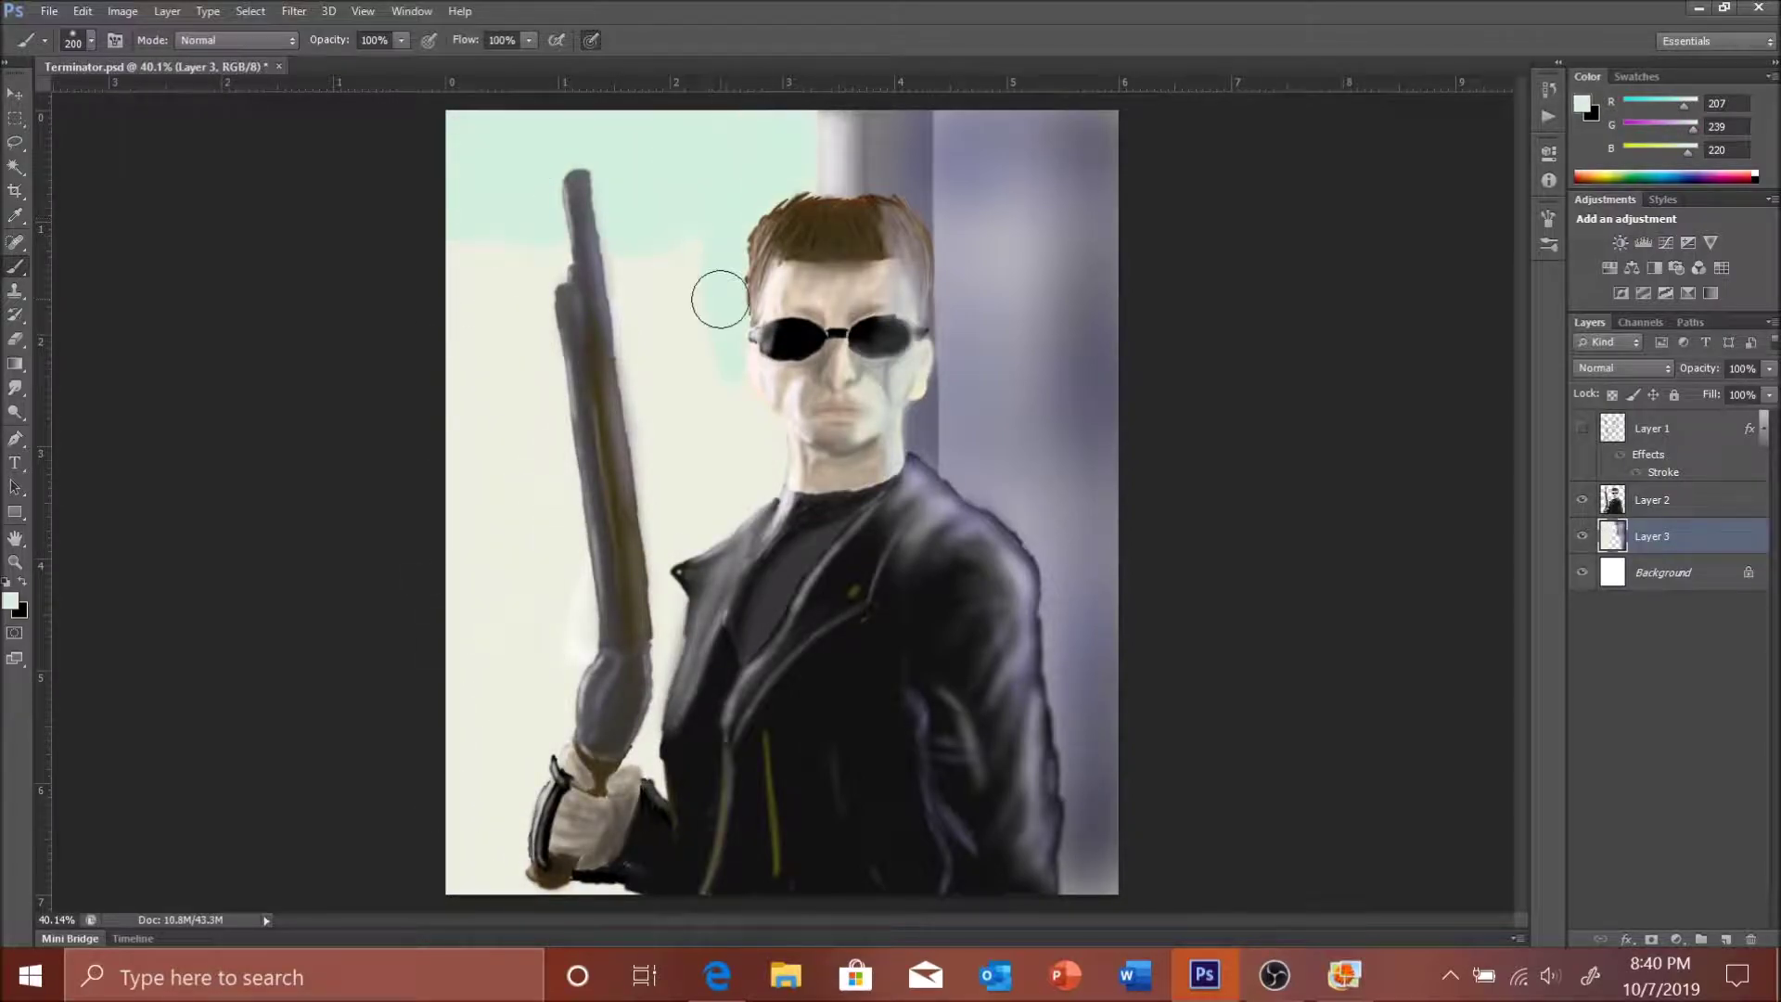
left_click(1637, 76)
left_click(10, 601)
left_click(1058, 246)
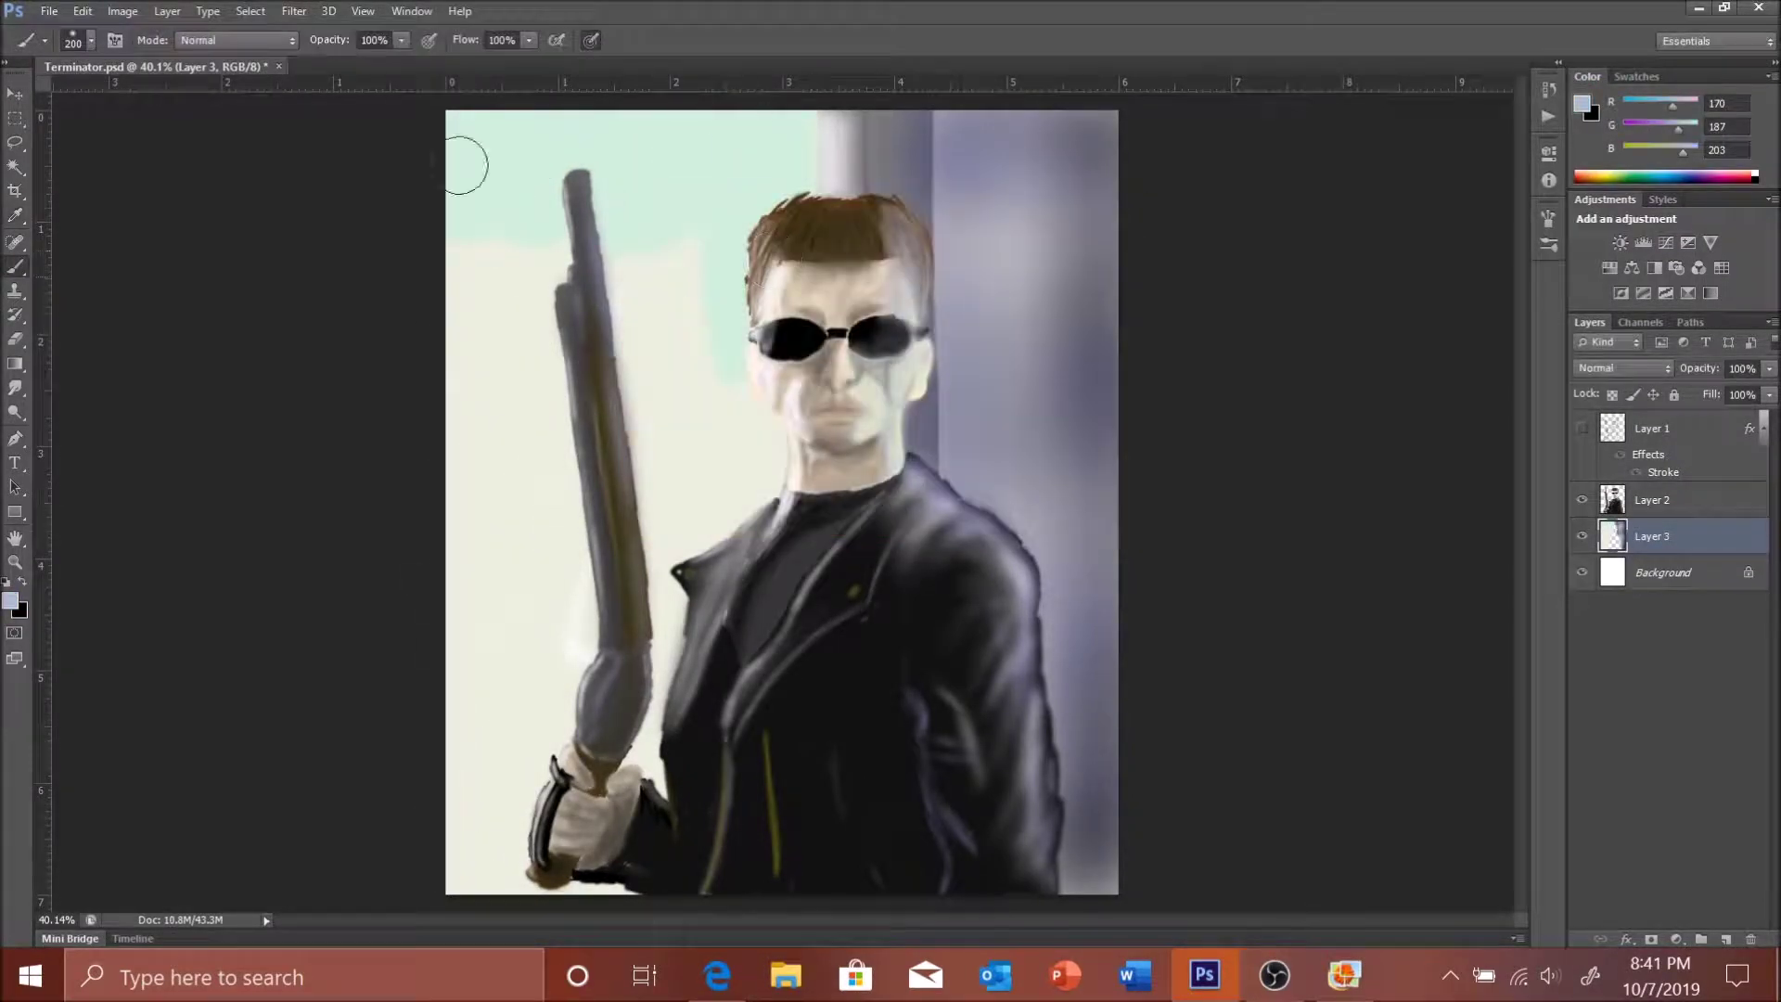
left_click(11, 601)
left_click(1057, 247)
left_click_drag(594, 140, 464, 306)
mouse_move(455, 750)
left_mouse_down()
mouse_move(537, 350)
mouse_move(791, 193)
mouse_move(517, 780)
left_mouse_up()
- Blend grey into the left background, then paint a light window shape on the left edge at size 100
key("x")
key("shift+b")
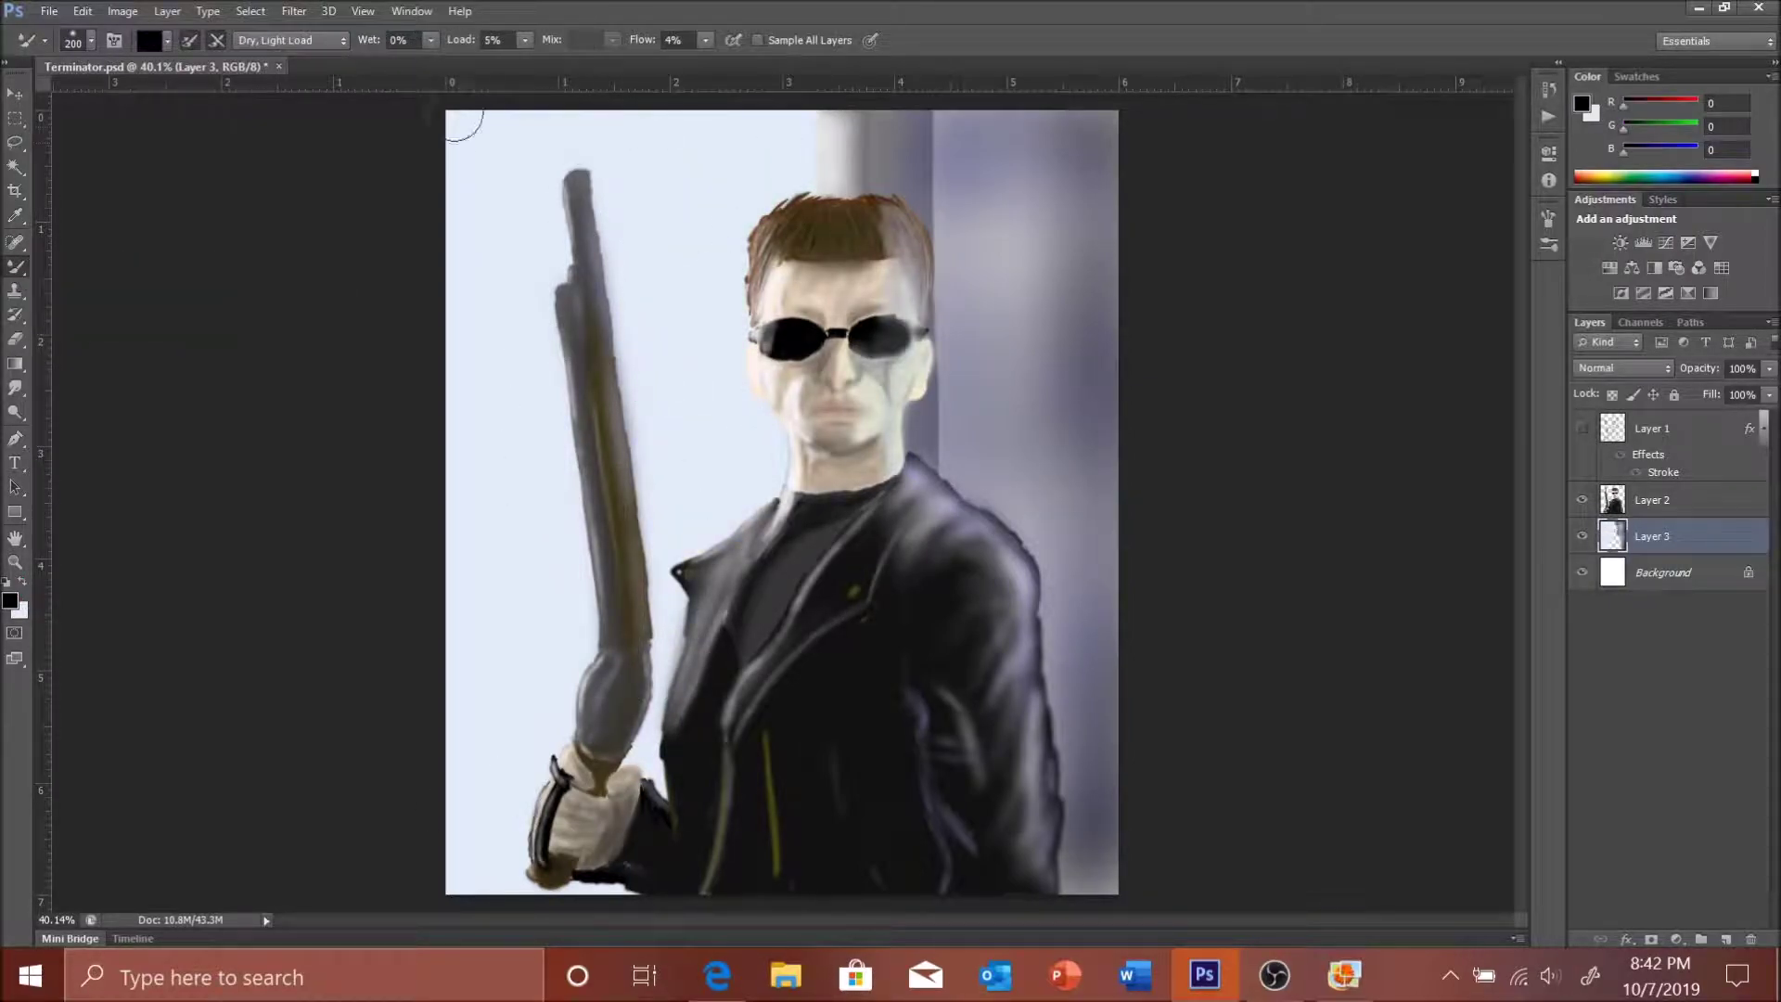
mouse_move(464, 139)
left_mouse_down()
mouse_move(520, 464)
mouse_move(574, 179)
mouse_move(519, 817)
mouse_move(575, 148)
mouse_move(546, 118)
left_mouse_up()
key("bracketleft")
key("bracketleft")
key("bracketleft")
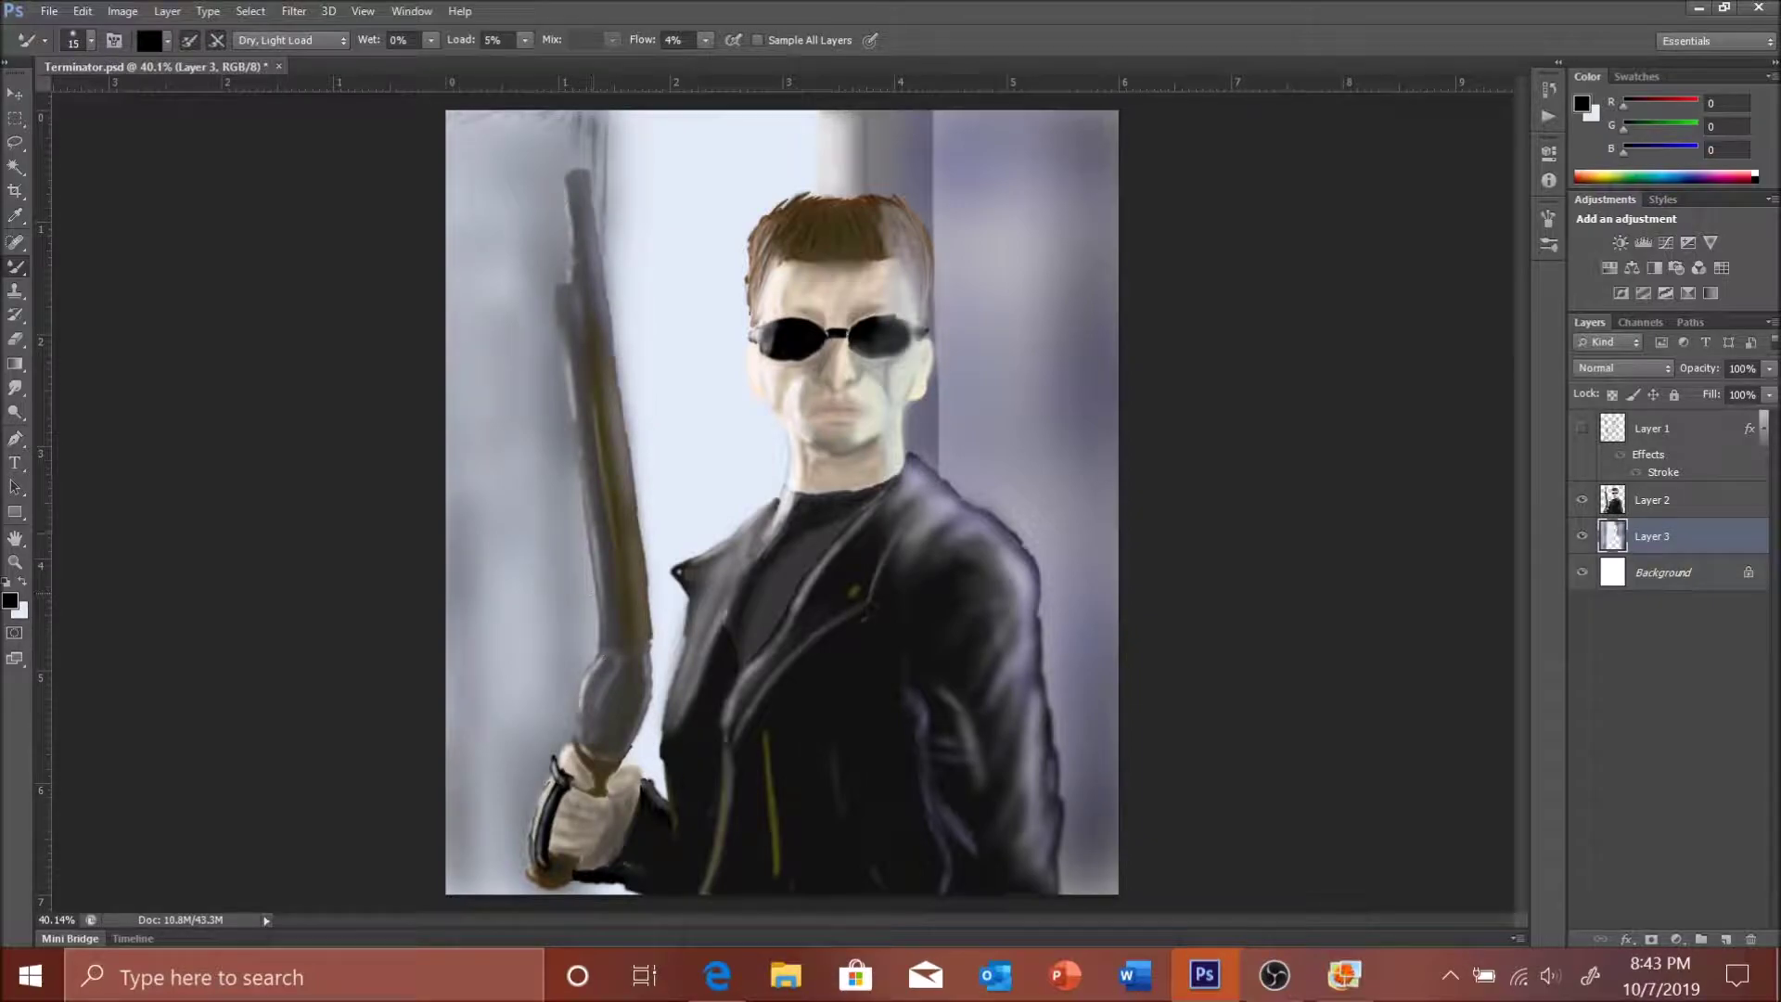
key("shift+b")
left_click(1636, 76)
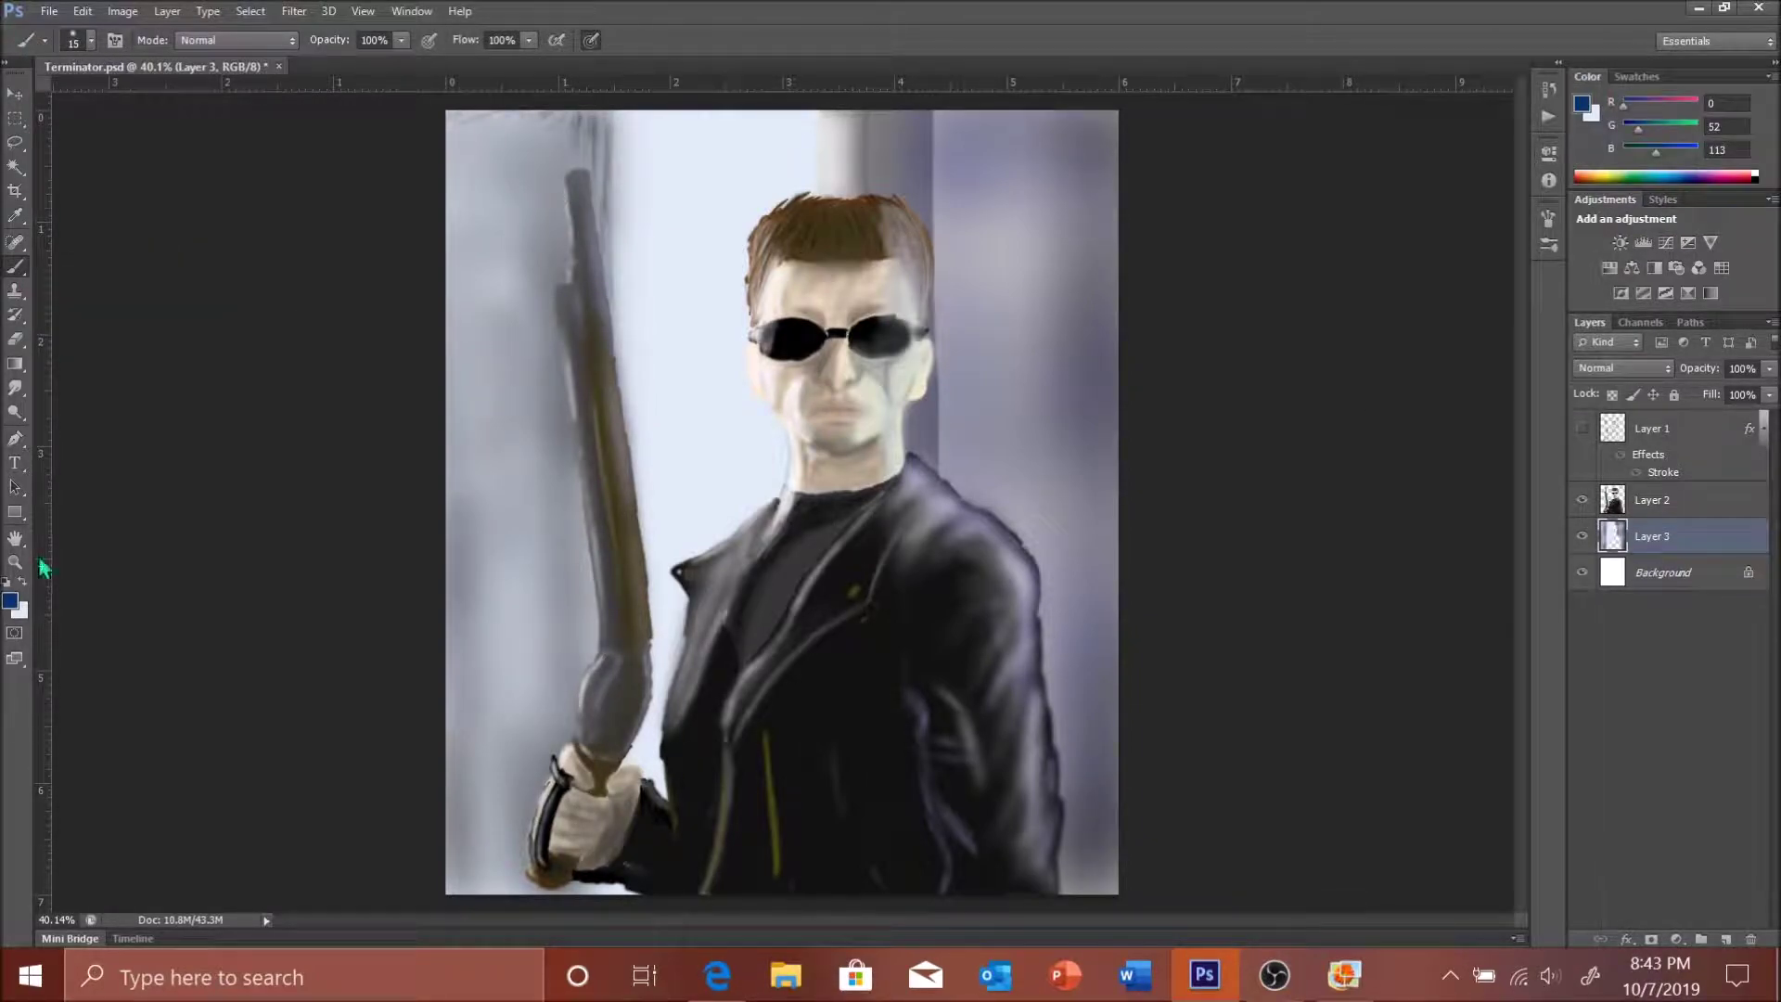
key("x")
key("bracketright")
key("bracketright")
key("bracketright")
left_click_drag(449, 243, 445, 568)
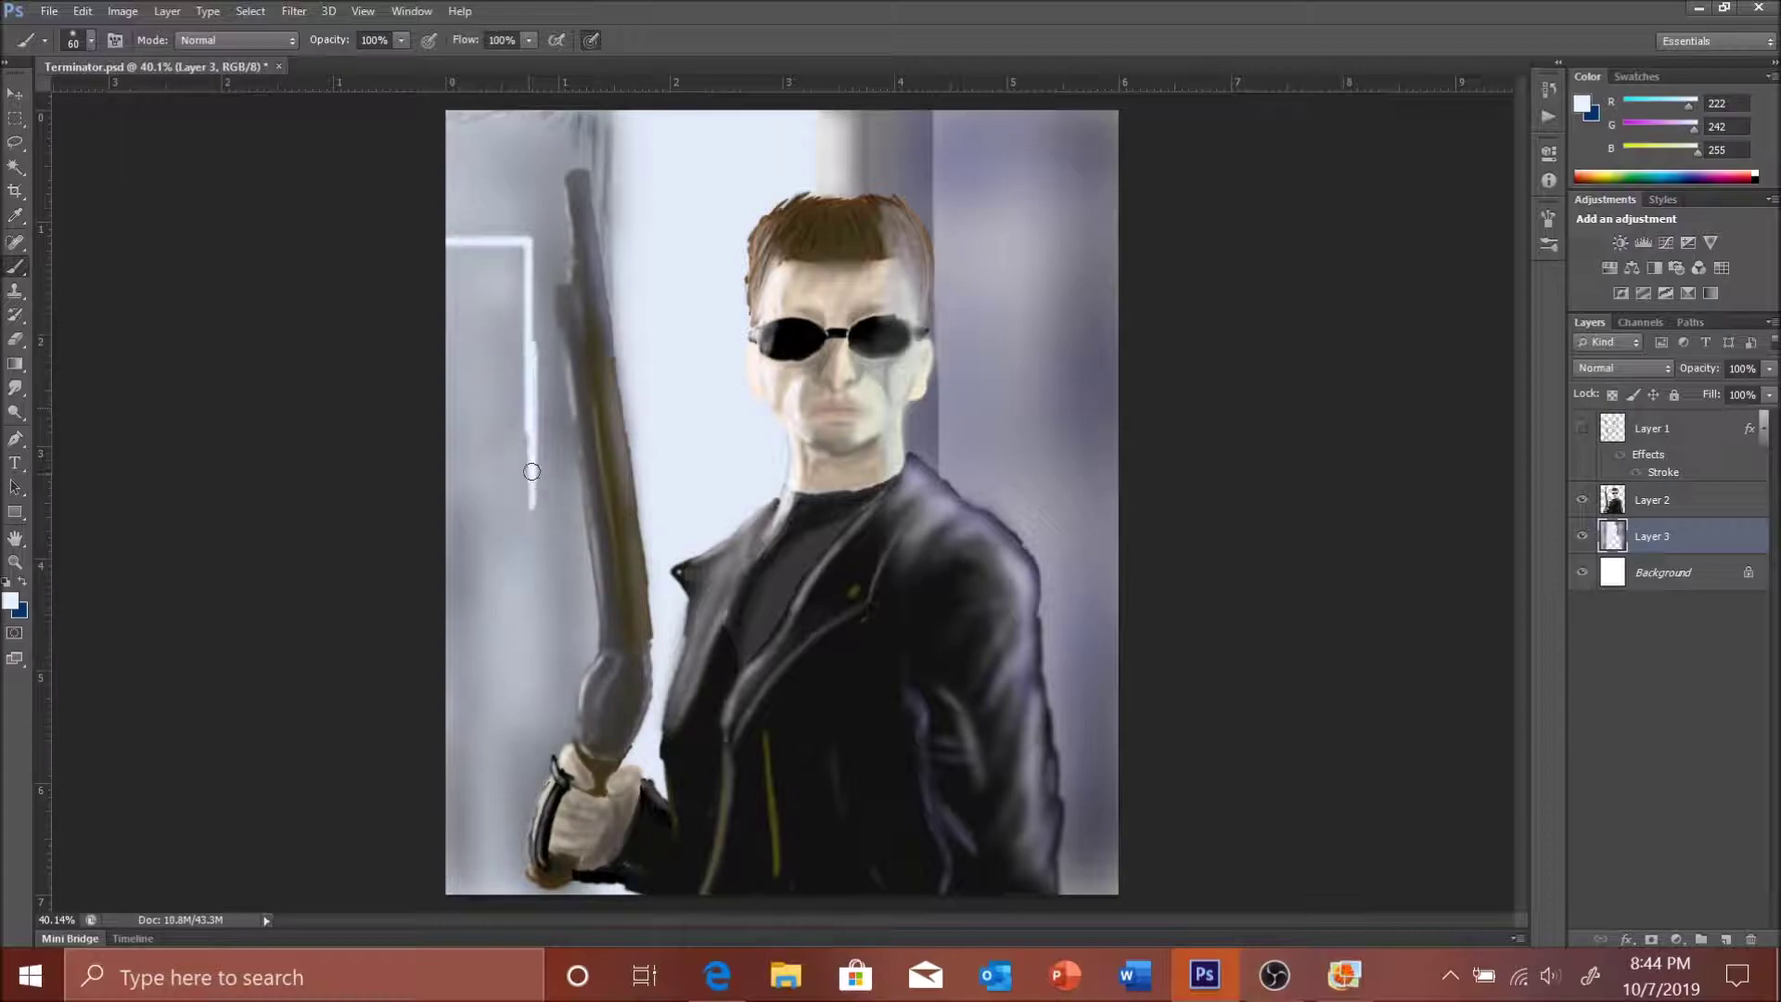
left_click_drag(454, 250, 484, 410)
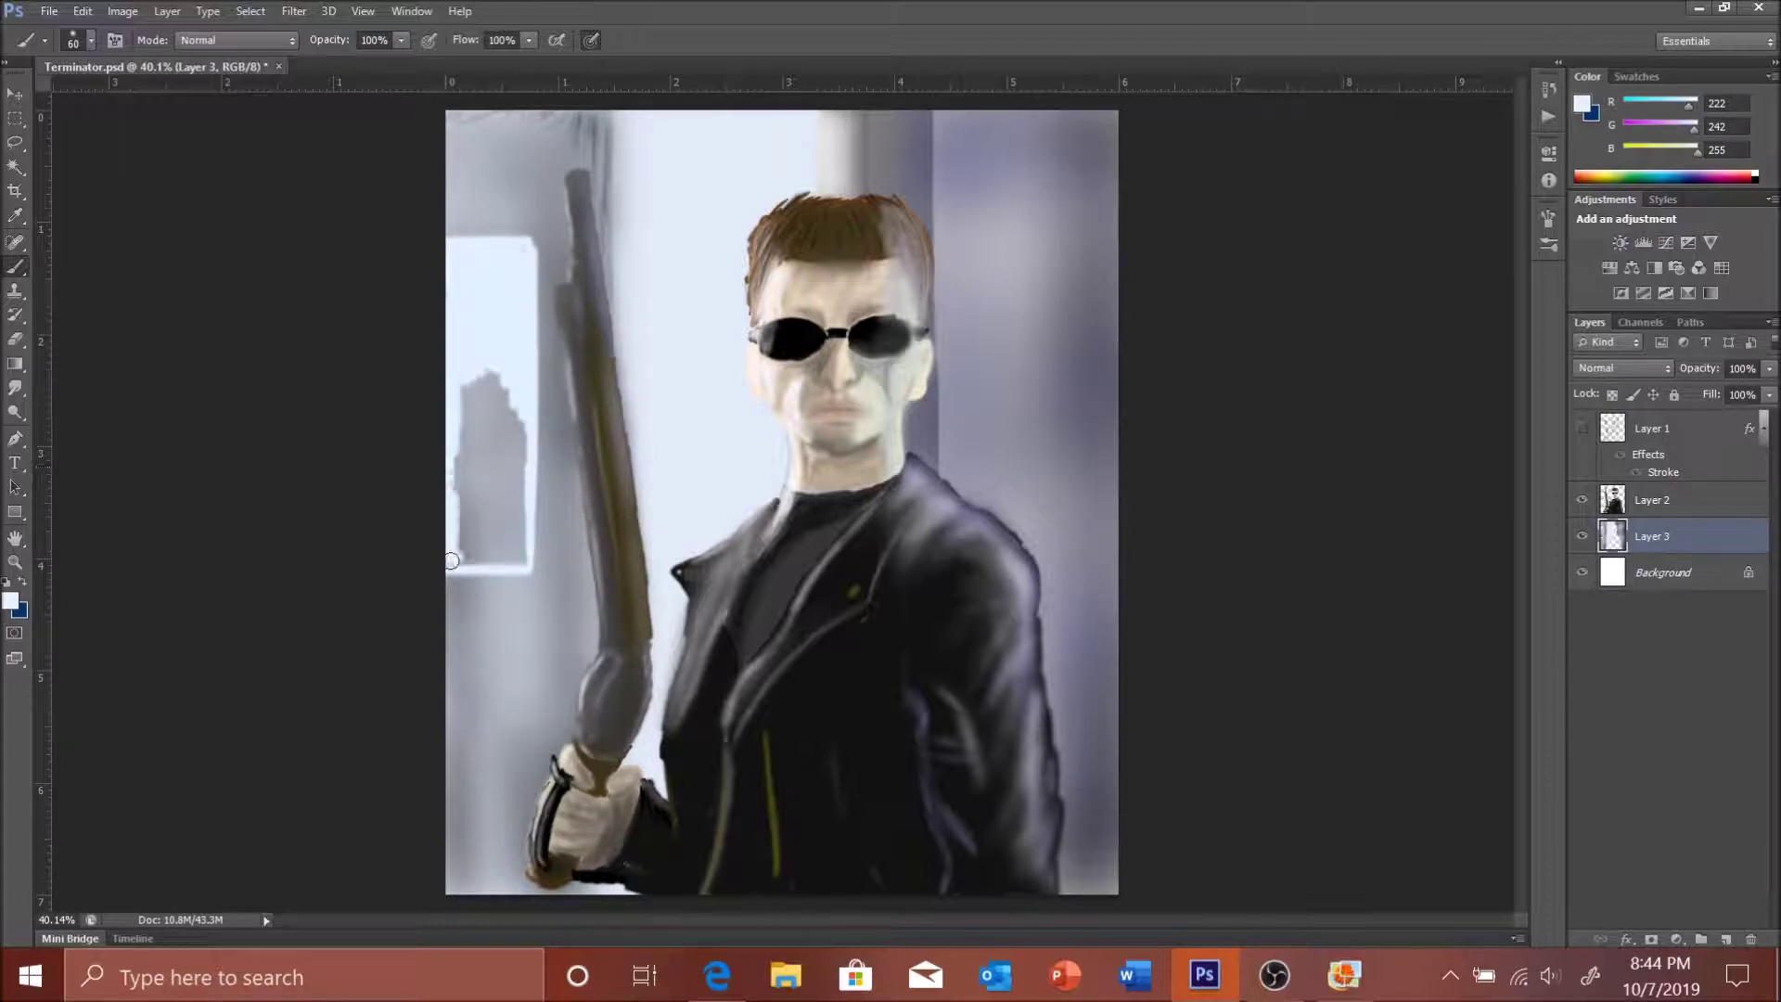
- Blend the window shape with the Dry, Light Load mixer and stroke darker grey down the left edge
key("shift+b")
key("d")
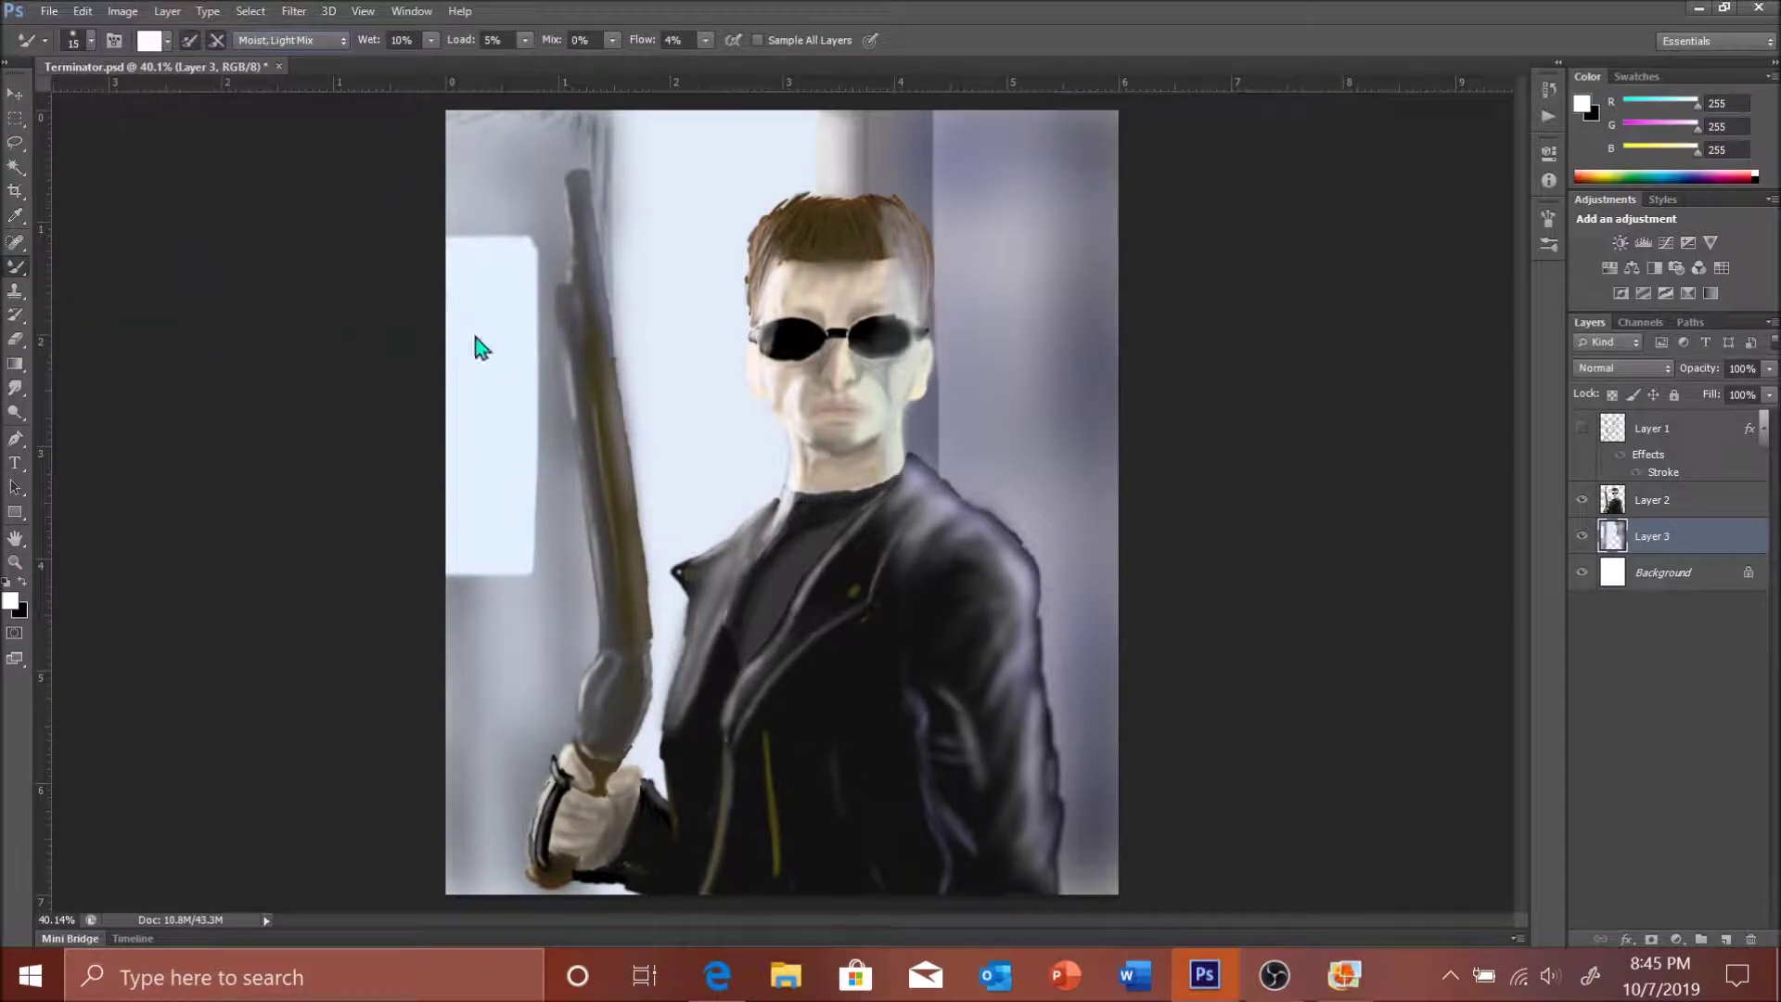
mouse_move(542, 527)
left_mouse_down()
mouse_move(501, 279)
mouse_move(509, 528)
mouse_move(478, 334)
left_mouse_up()
key("x")
key("0")
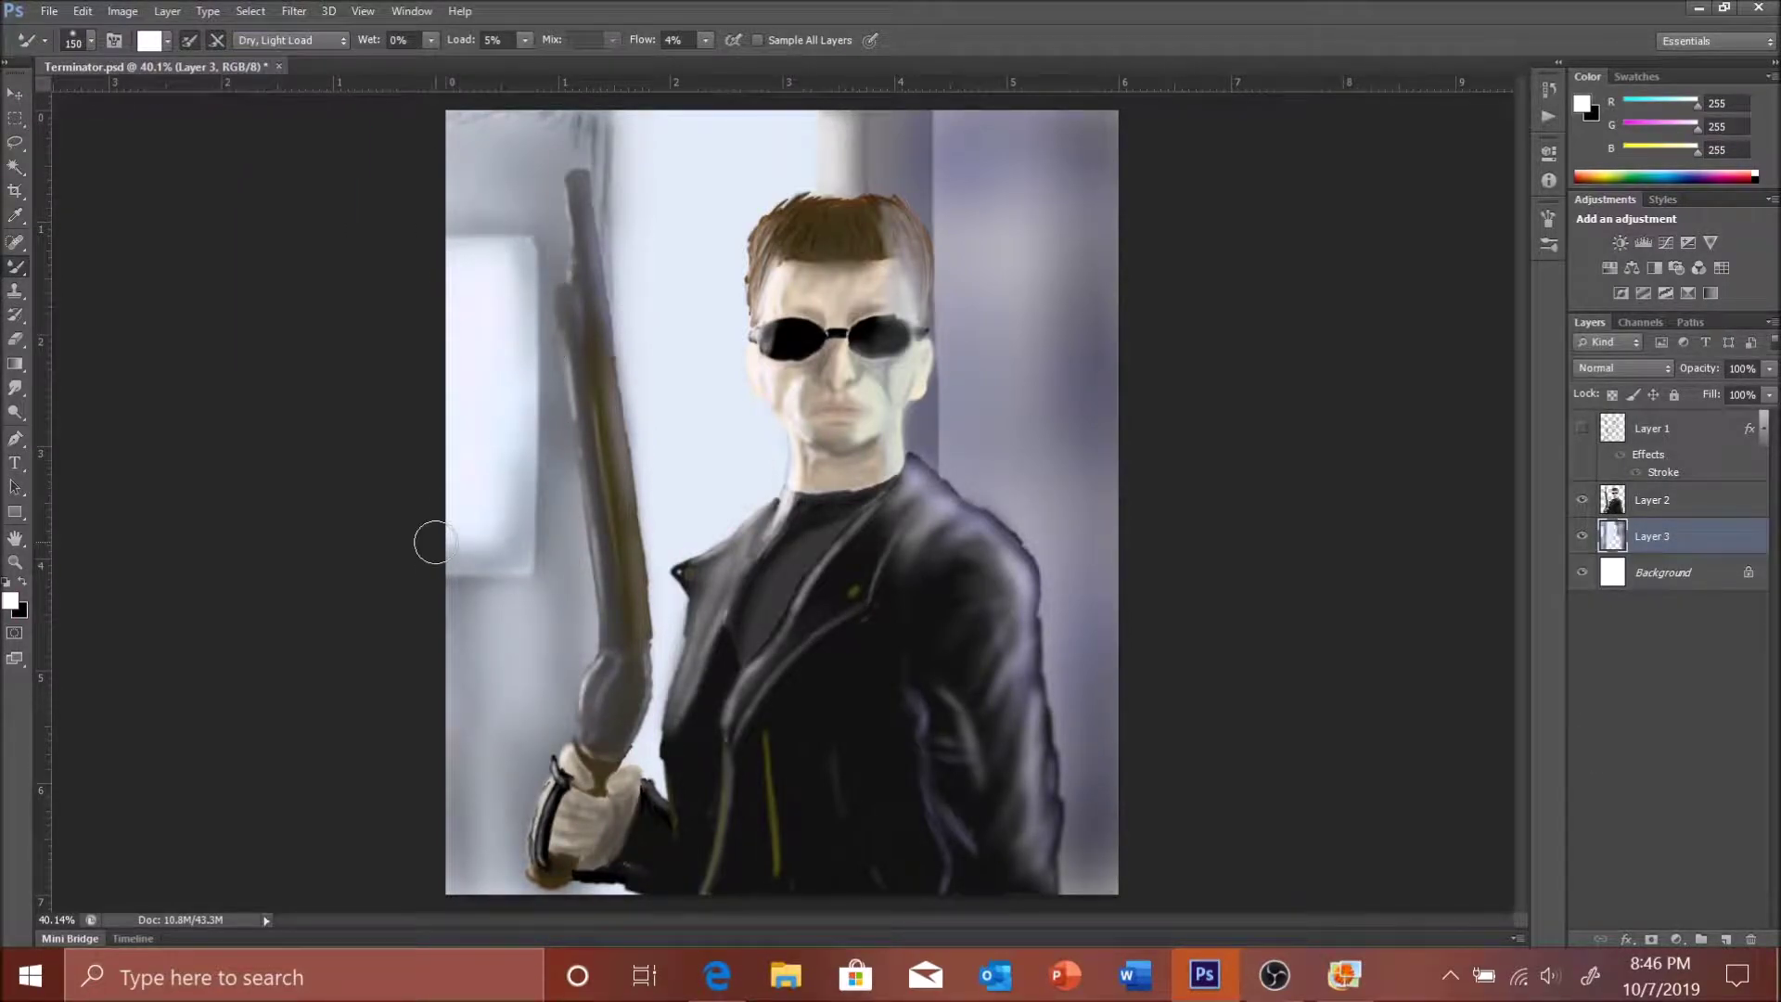
key("x")
left_click_drag(556, 139, 476, 875)
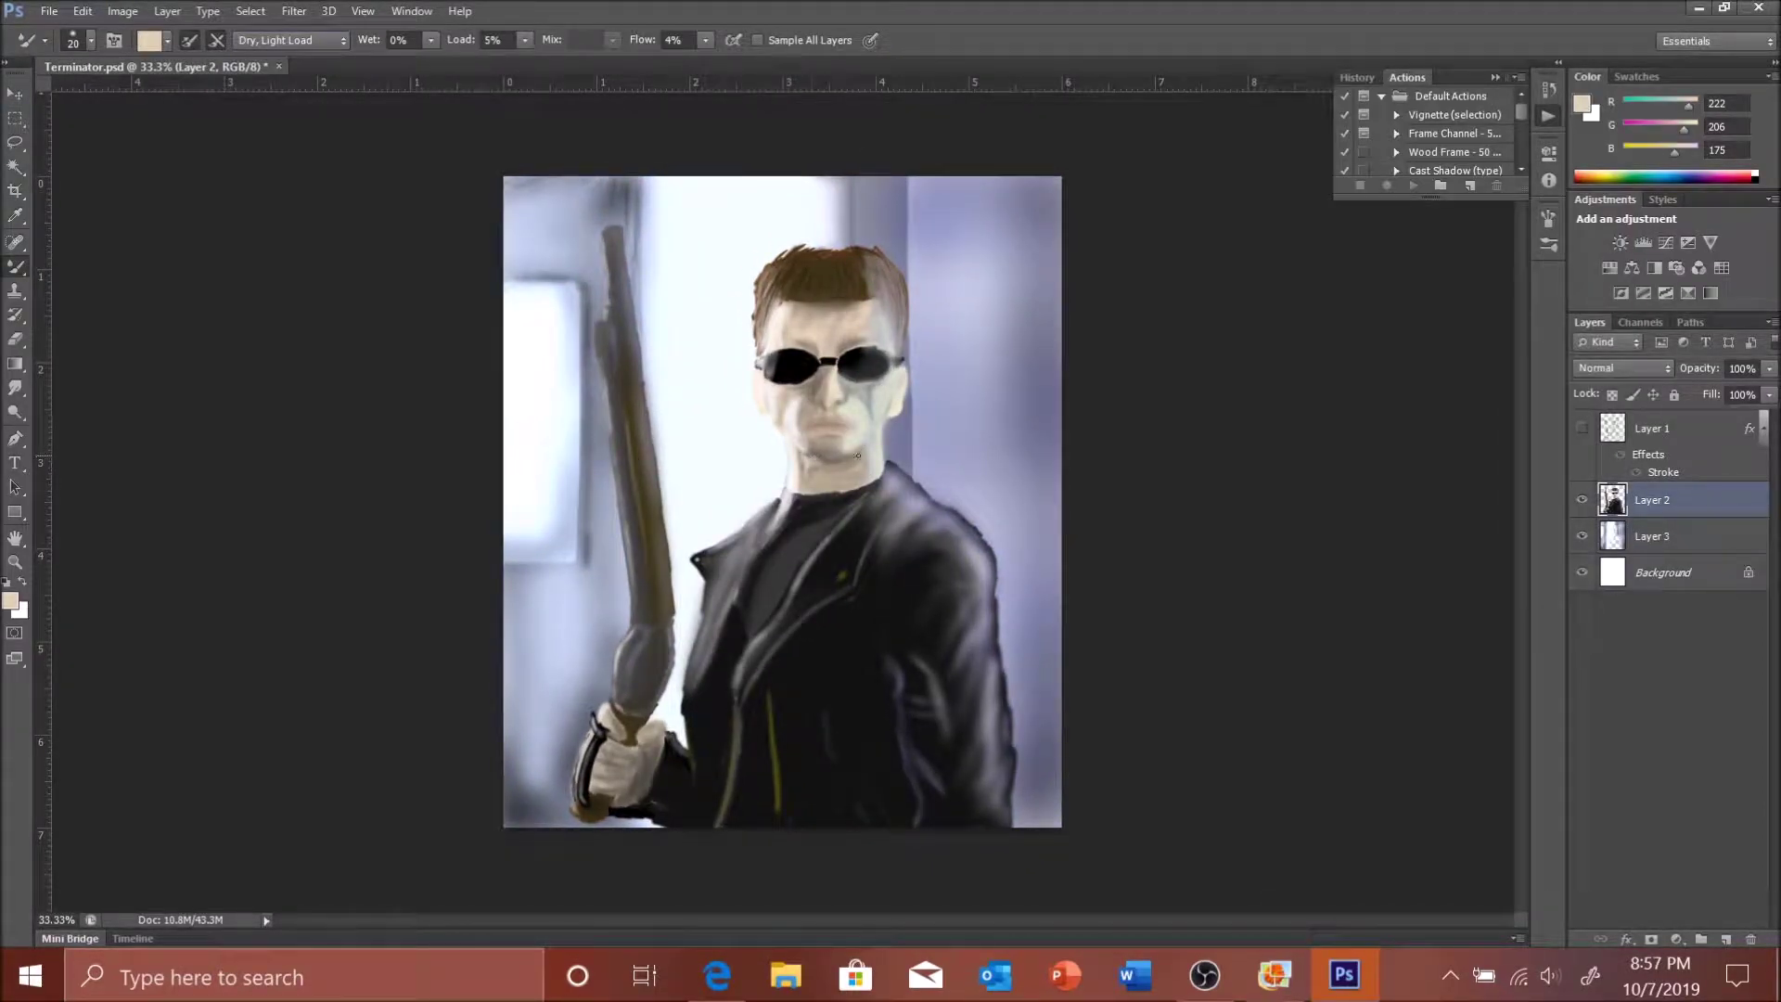
key("d")
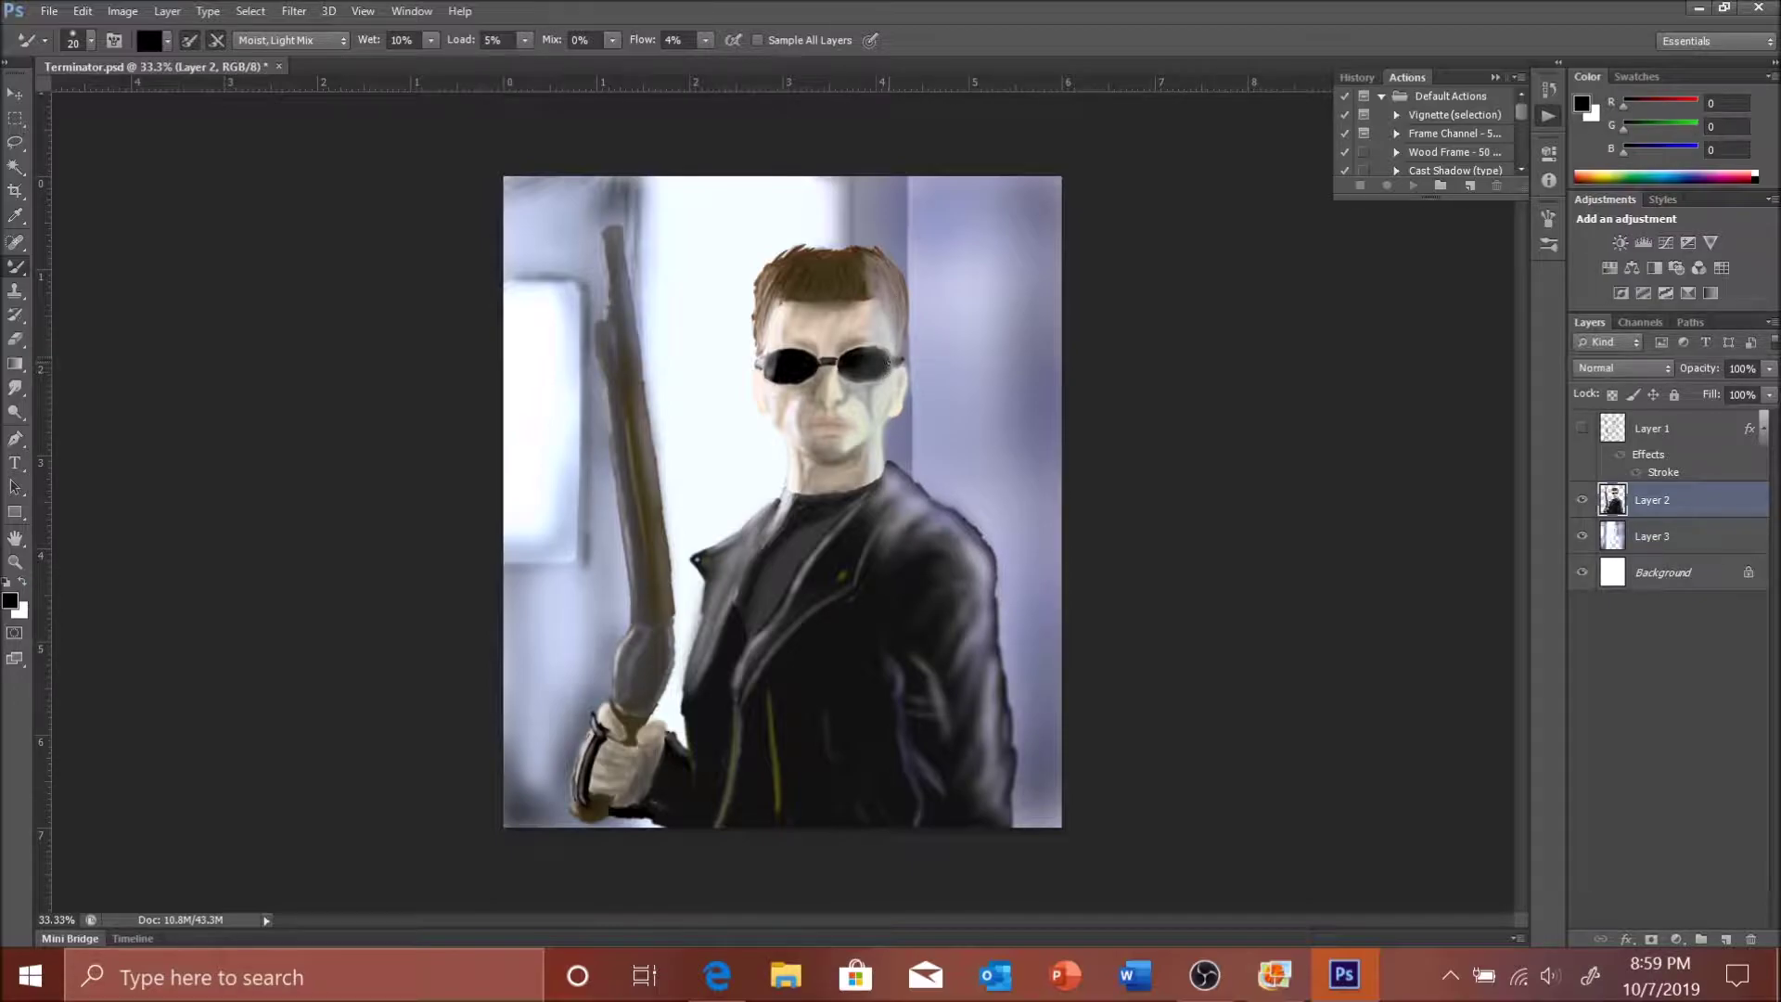
left_click(774, 259, "alt")
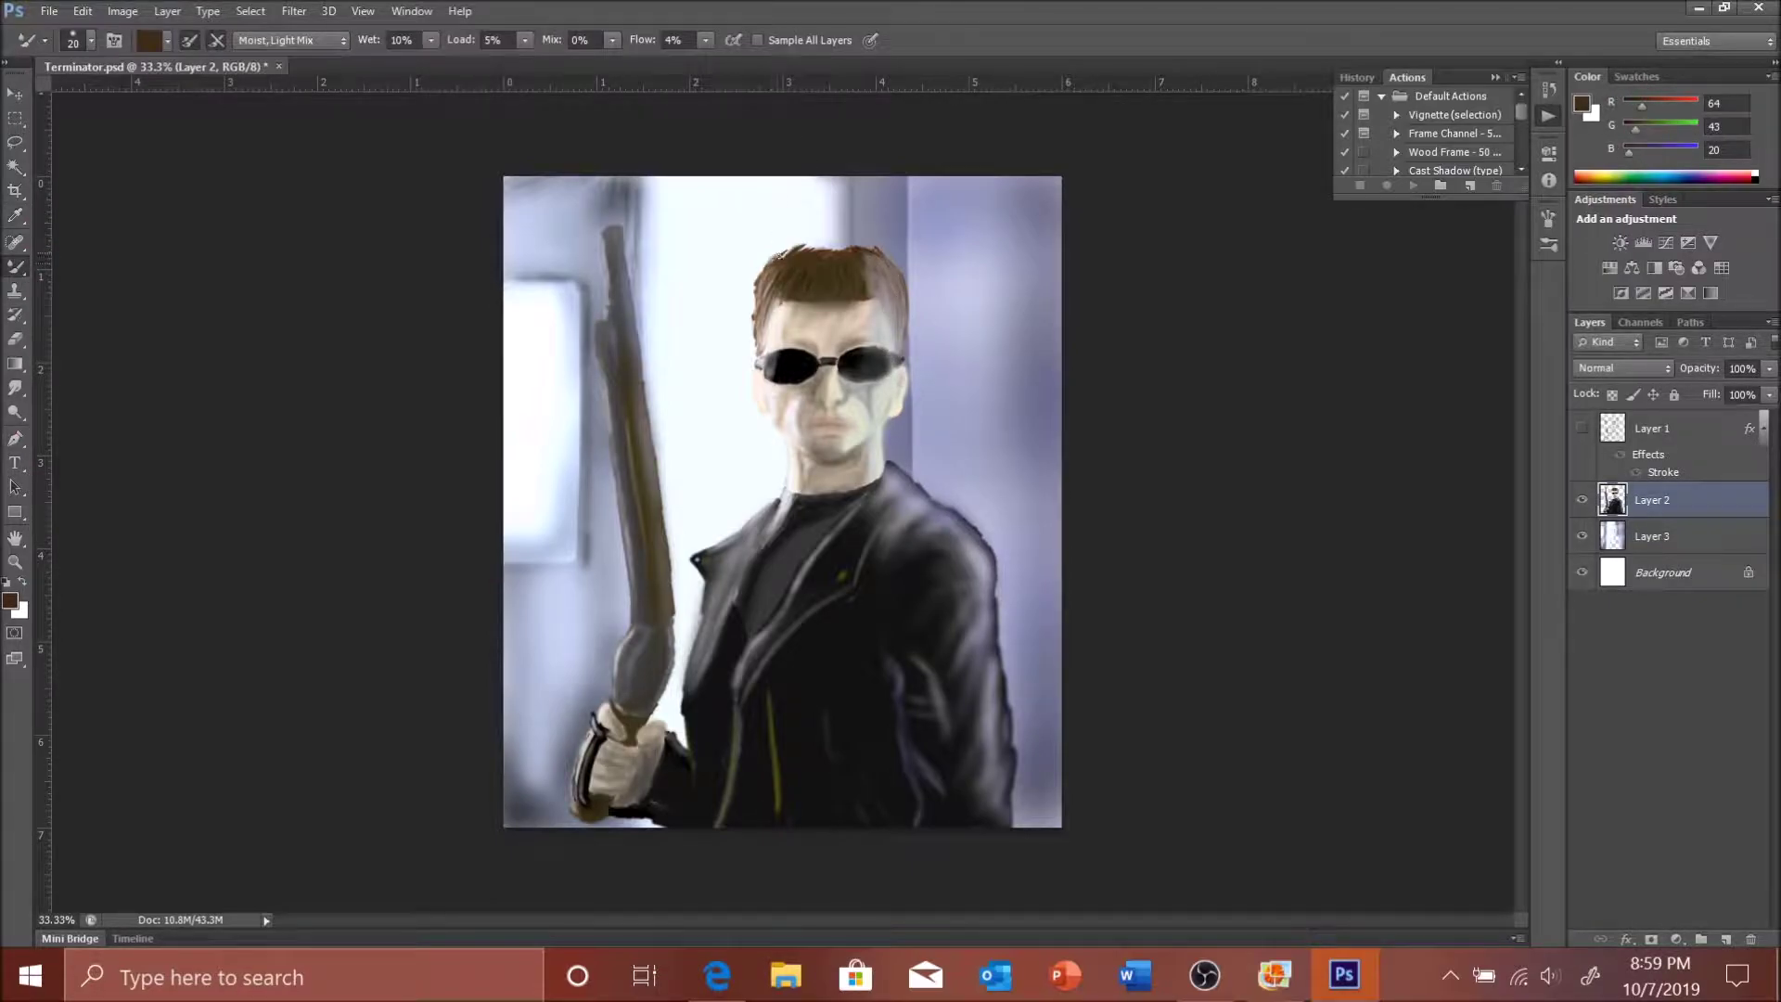
key("shift+b")
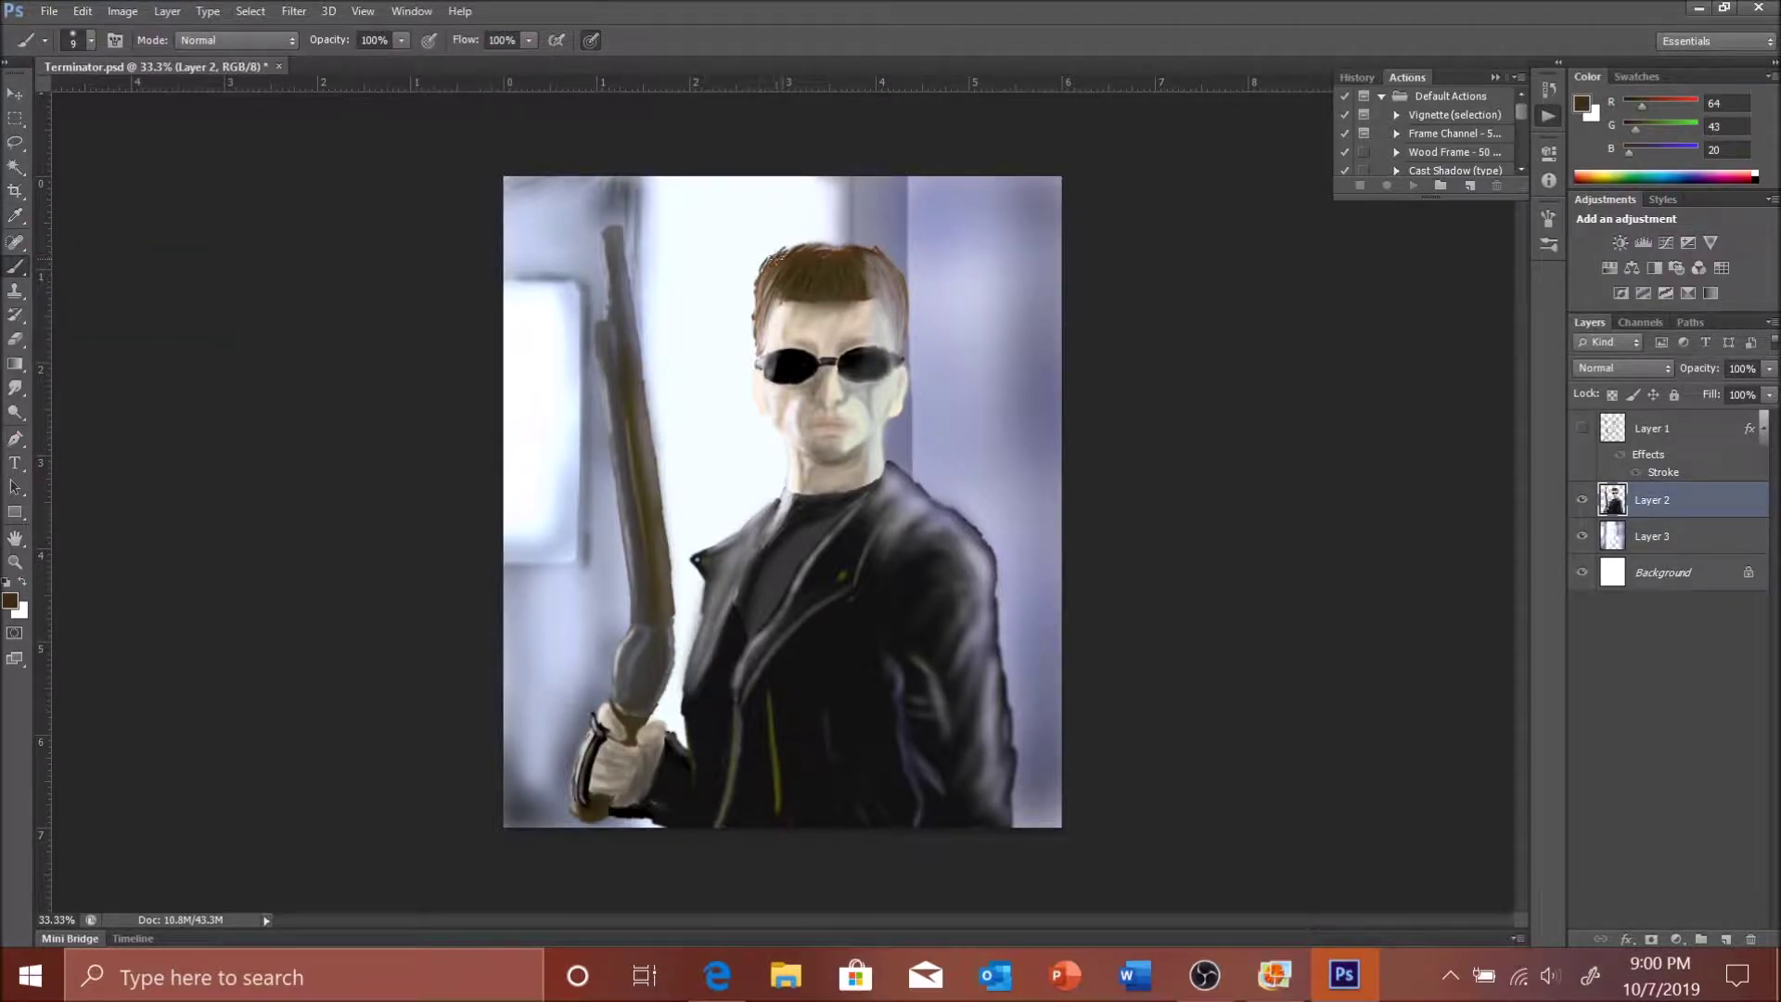
key("d")
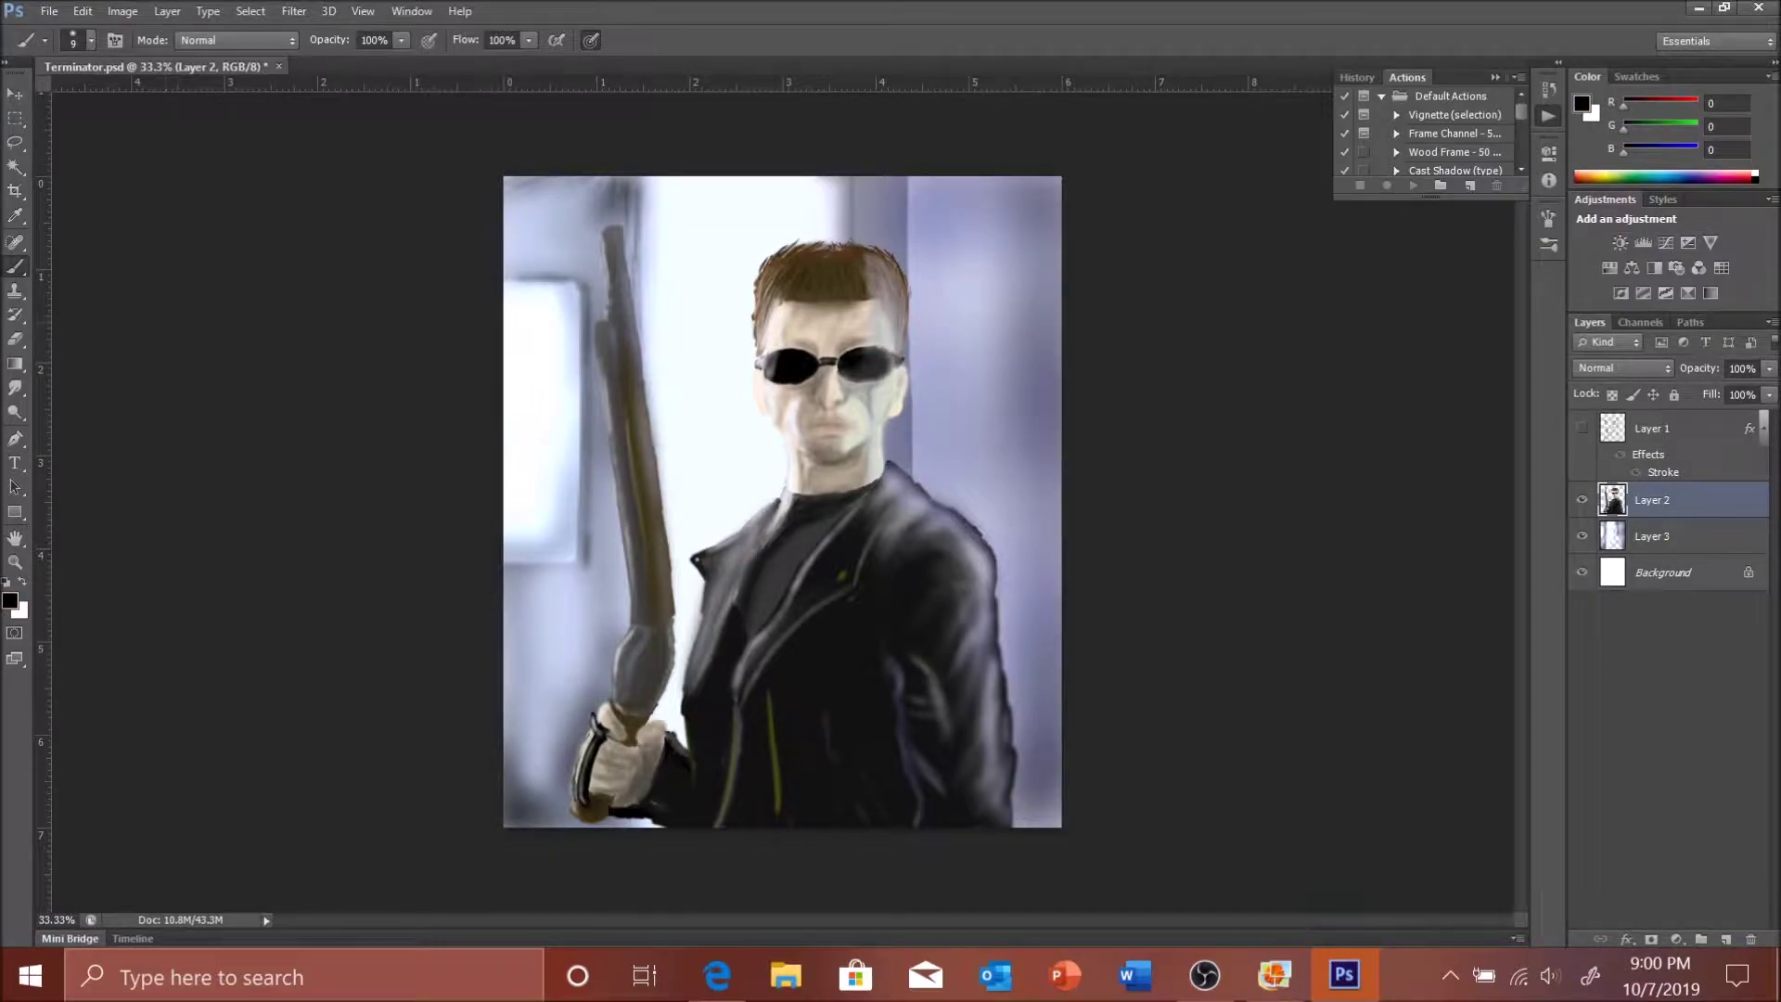
key("shift+b")
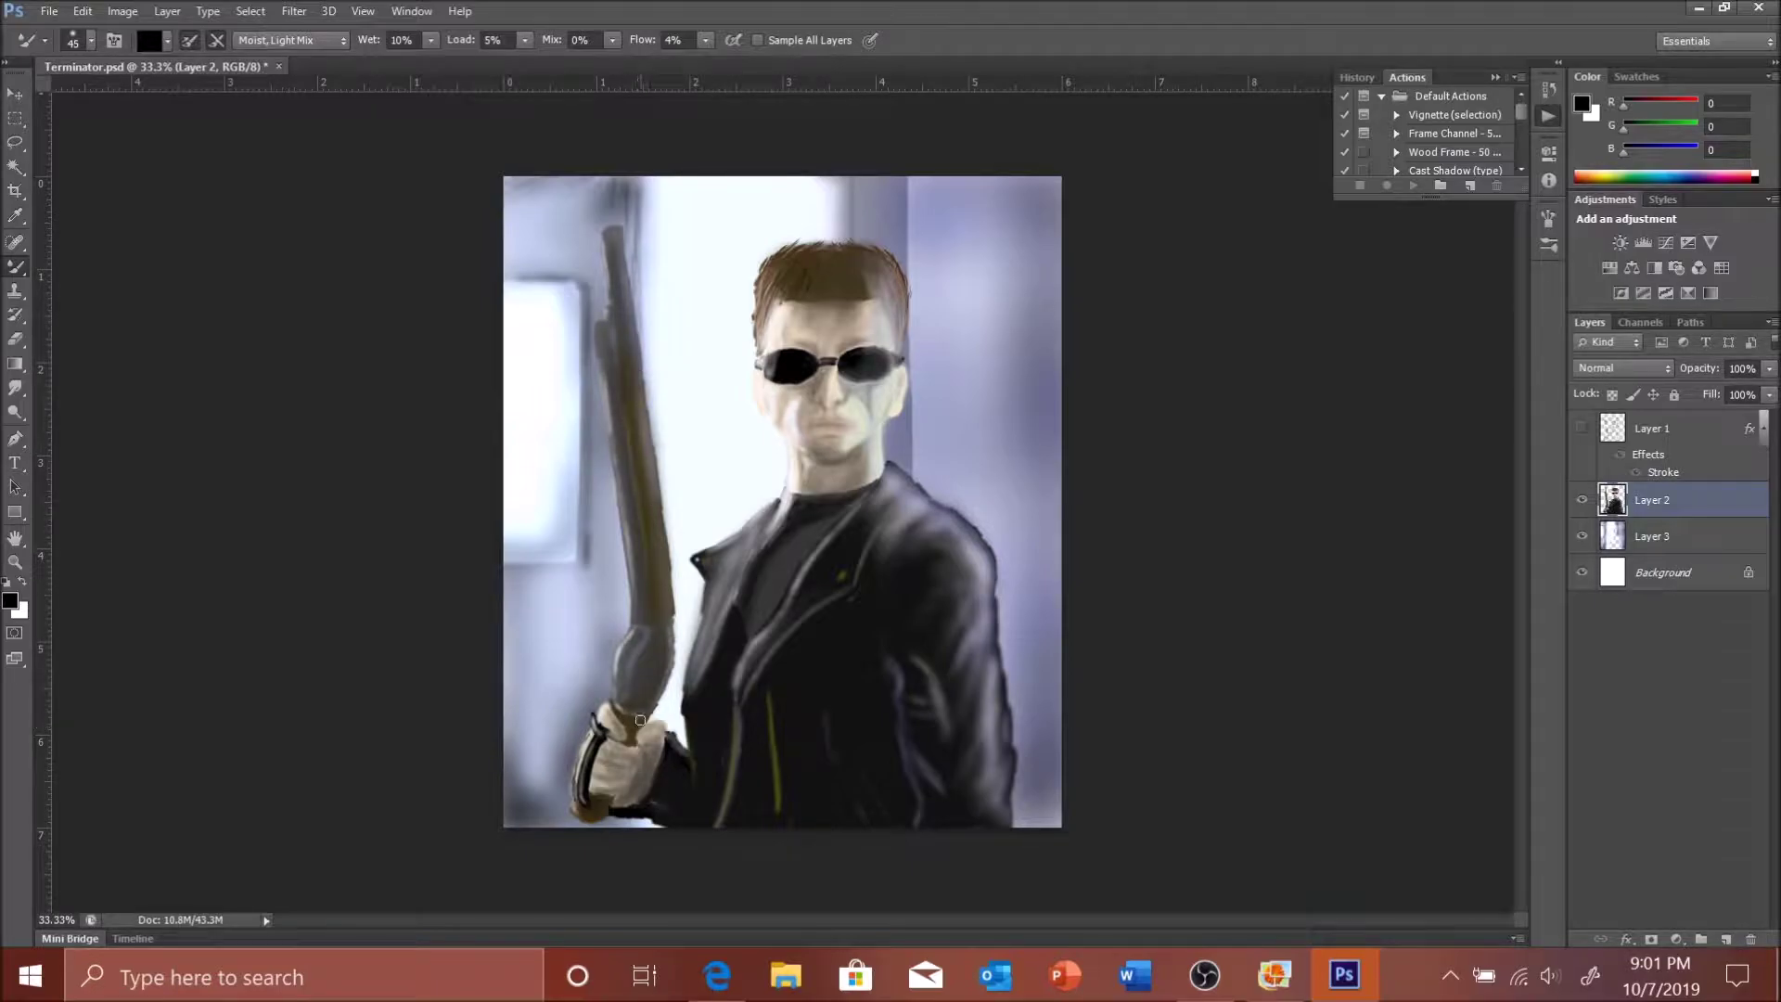
- On a new layer, paint a red eye dot on the left lens with the regular brush
right_click(15, 267)
left_click(83, 262)
left_click(1662, 102)
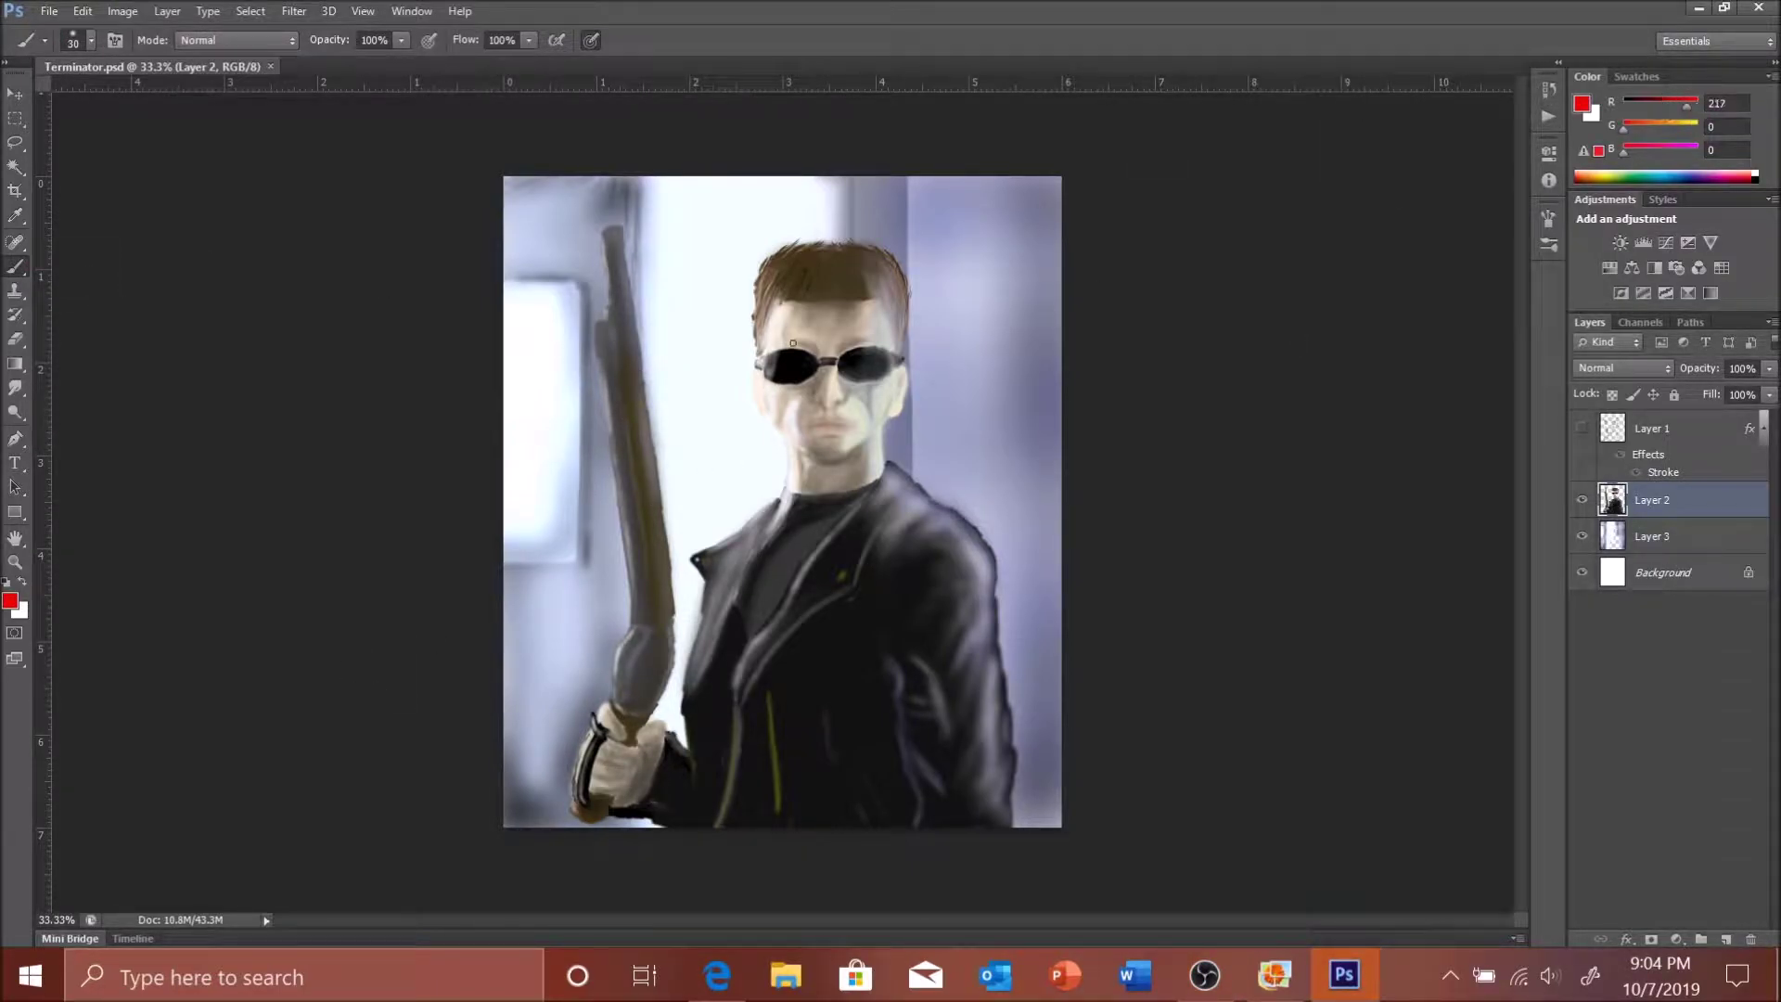
left_click(1727, 939)
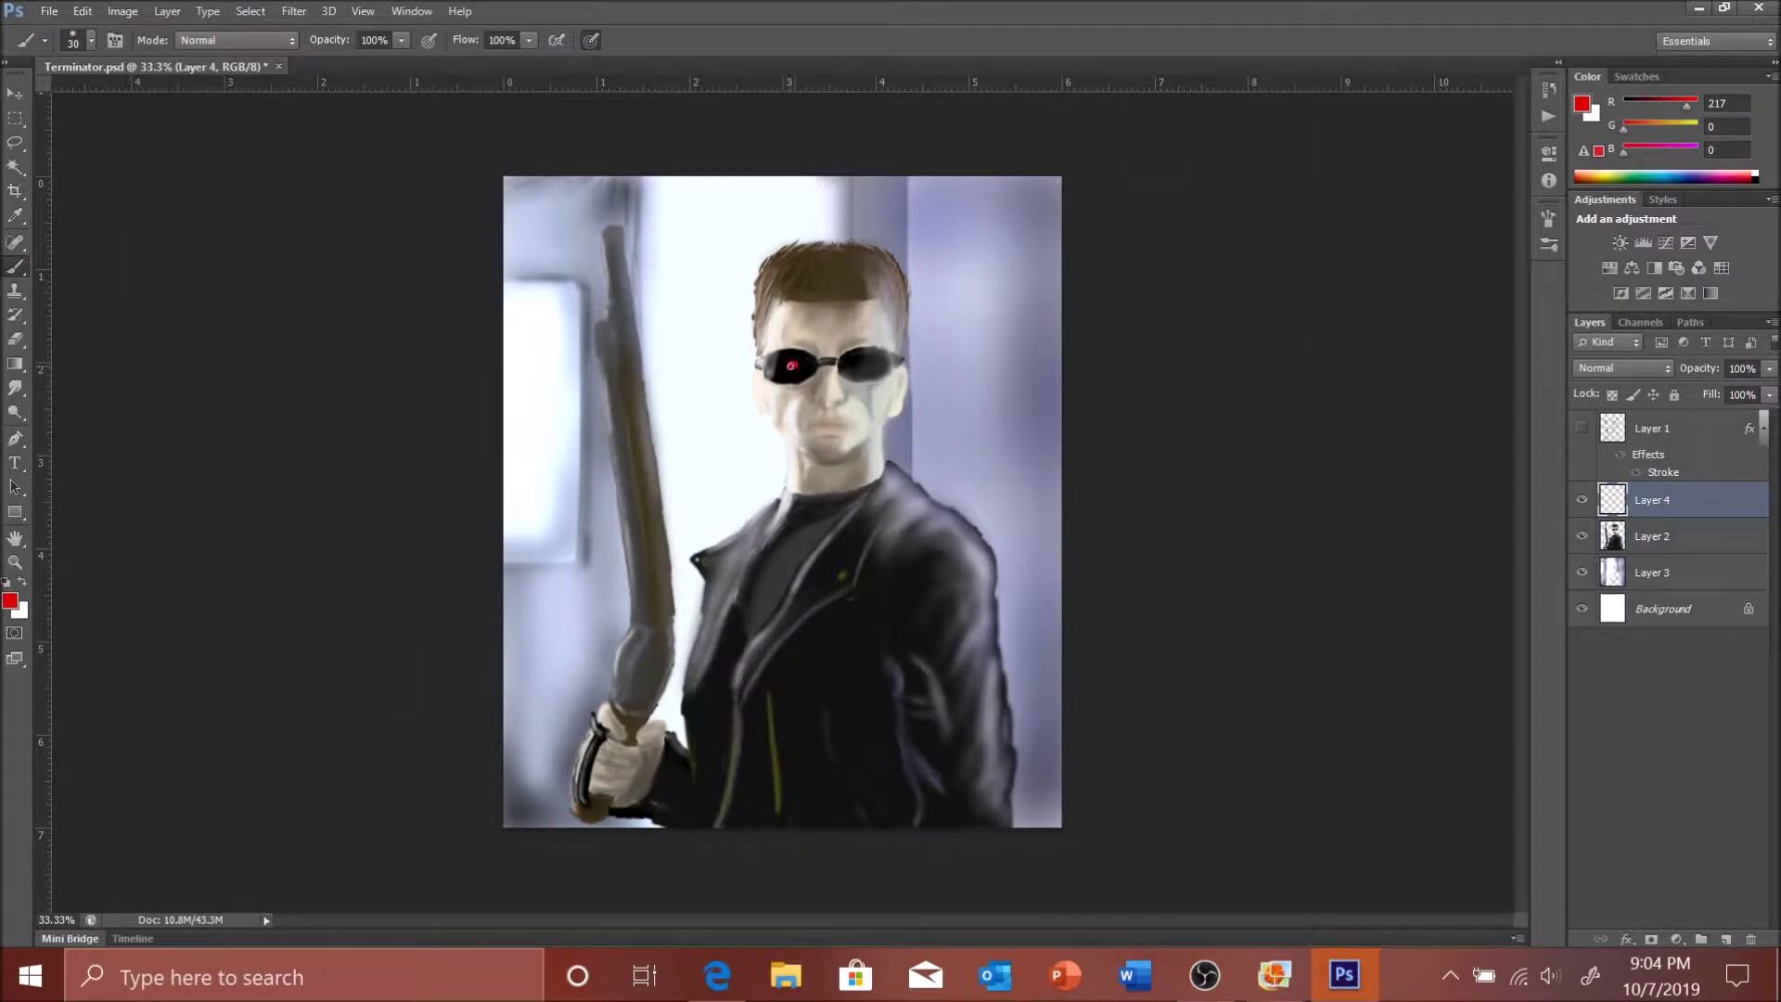
left_click_drag(1769, 368, 1756, 405)
- Give Layer 4 a red Outer Glow (size 136 px, custom contour) and 72% opacity
double_click(1723, 503)
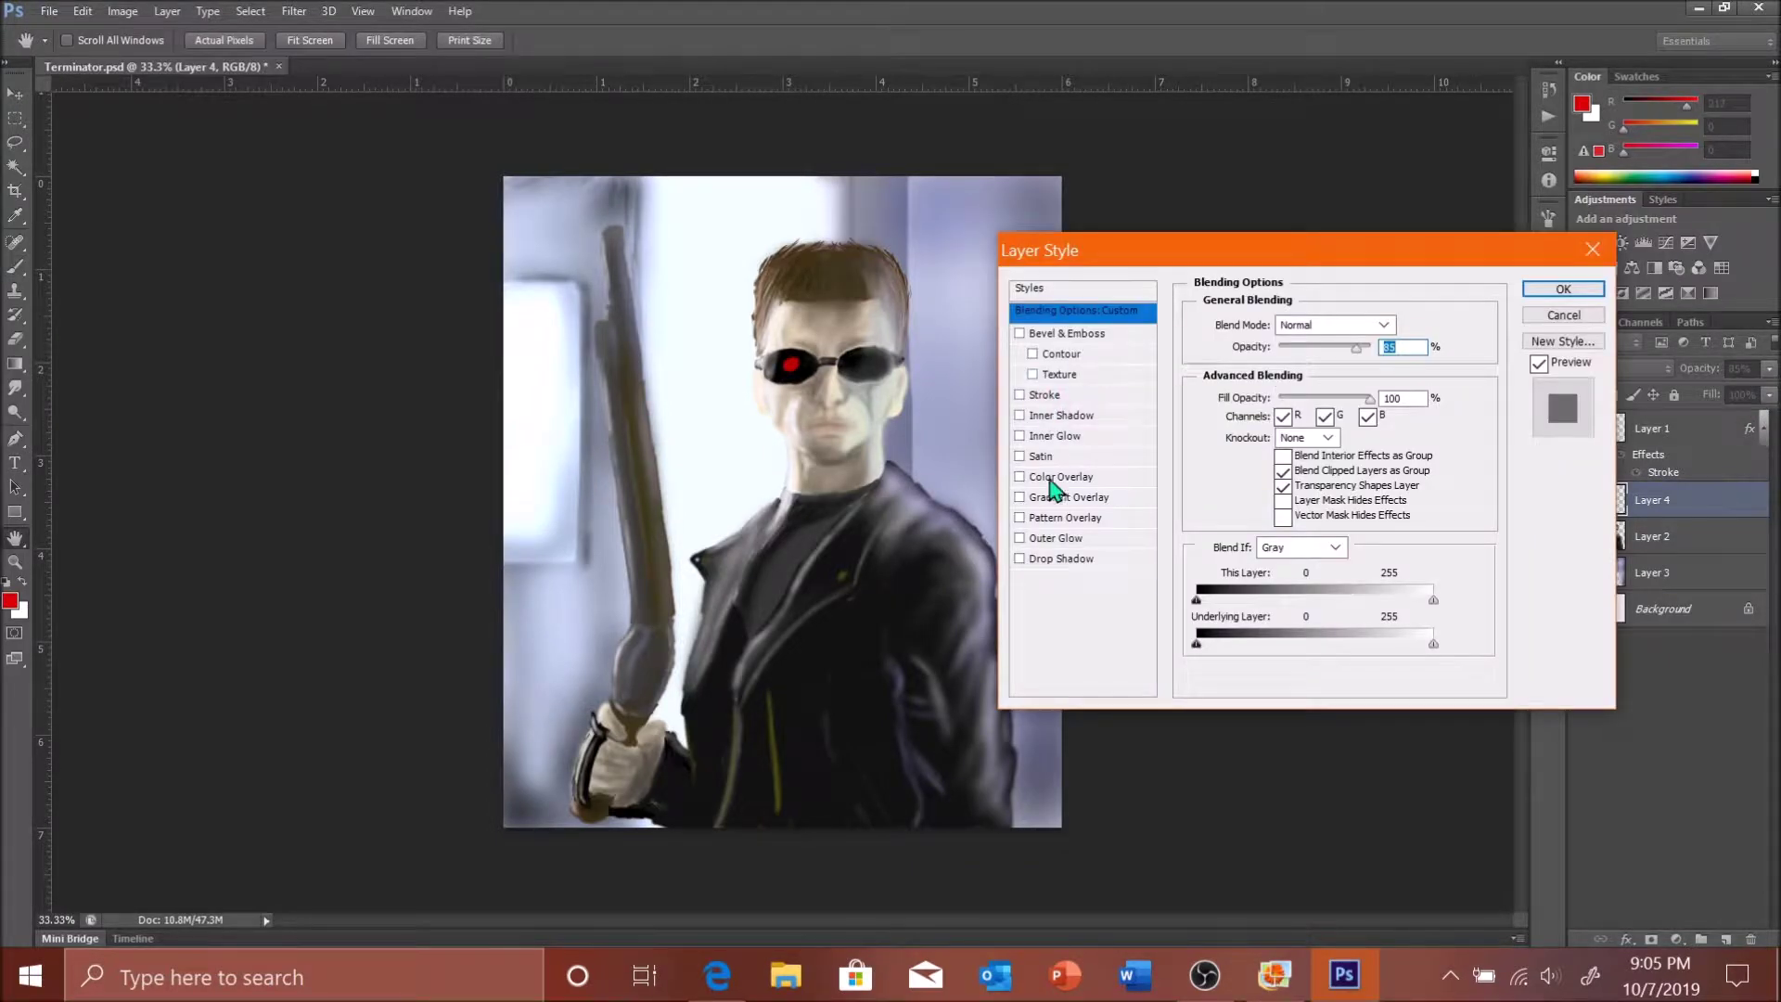
left_click(1056, 538)
left_click(1247, 390)
left_click(1026, 142)
left_click_drag(1271, 469, 1321, 490)
left_click_drag(1314, 576, 1317, 575)
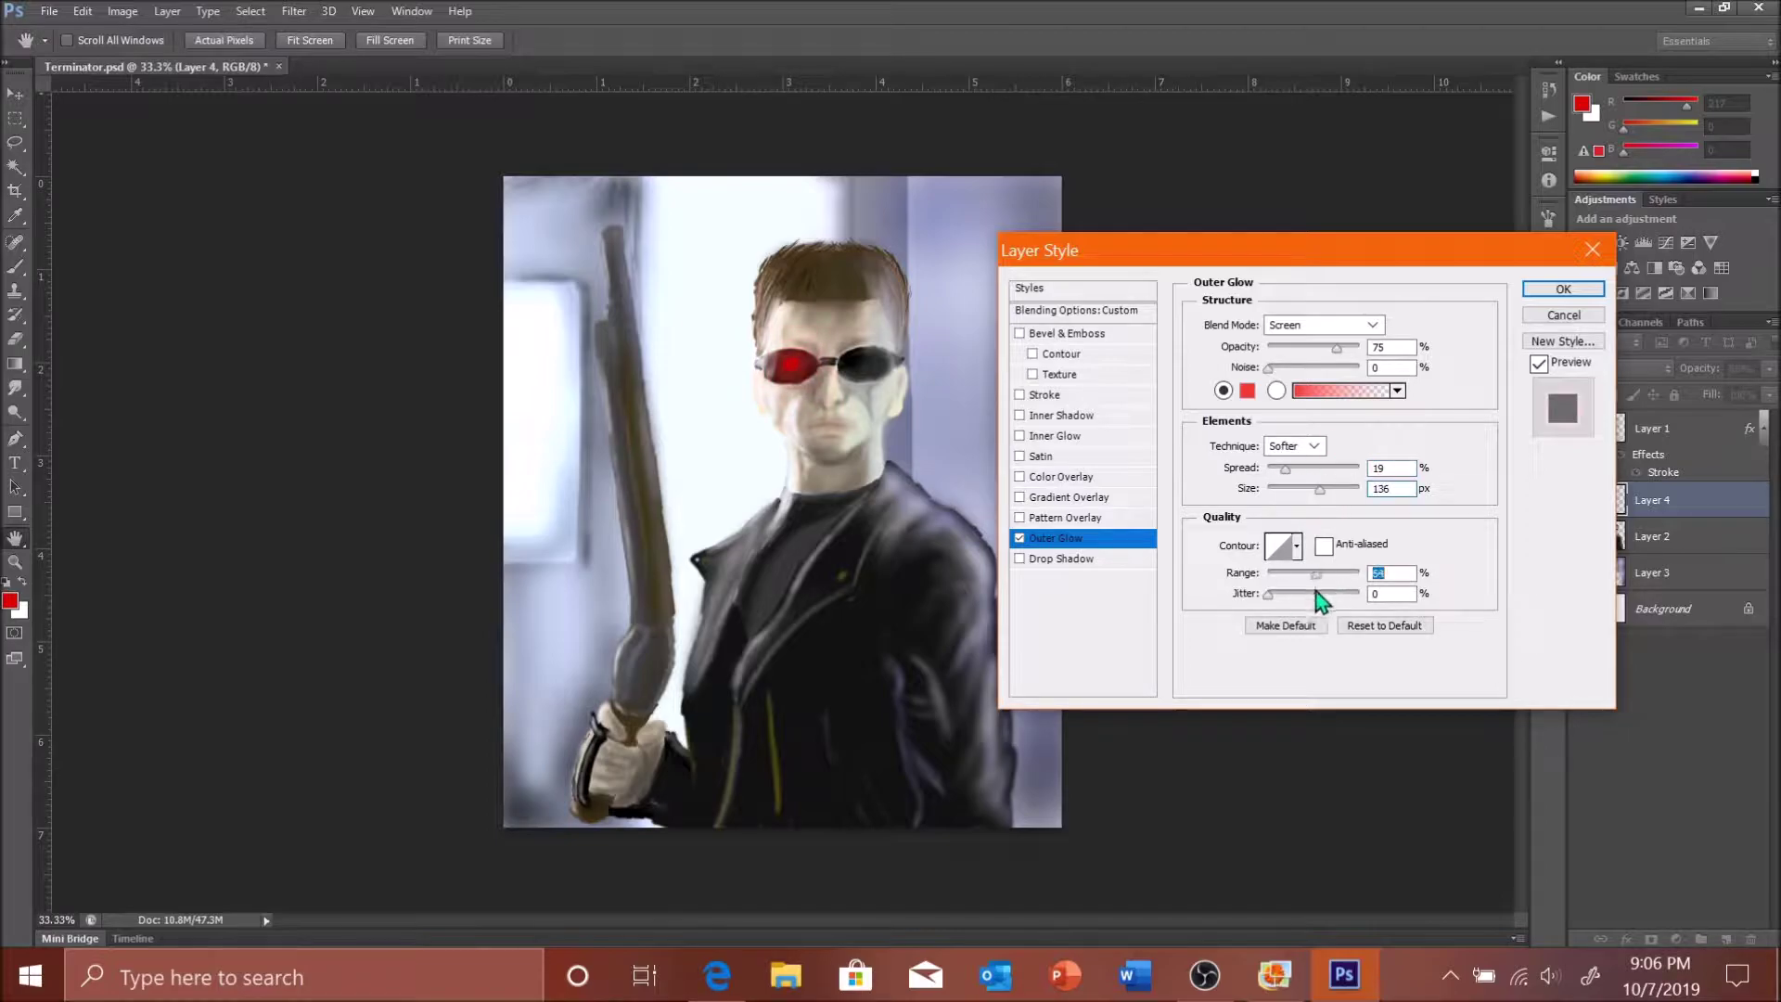
left_click(1297, 547)
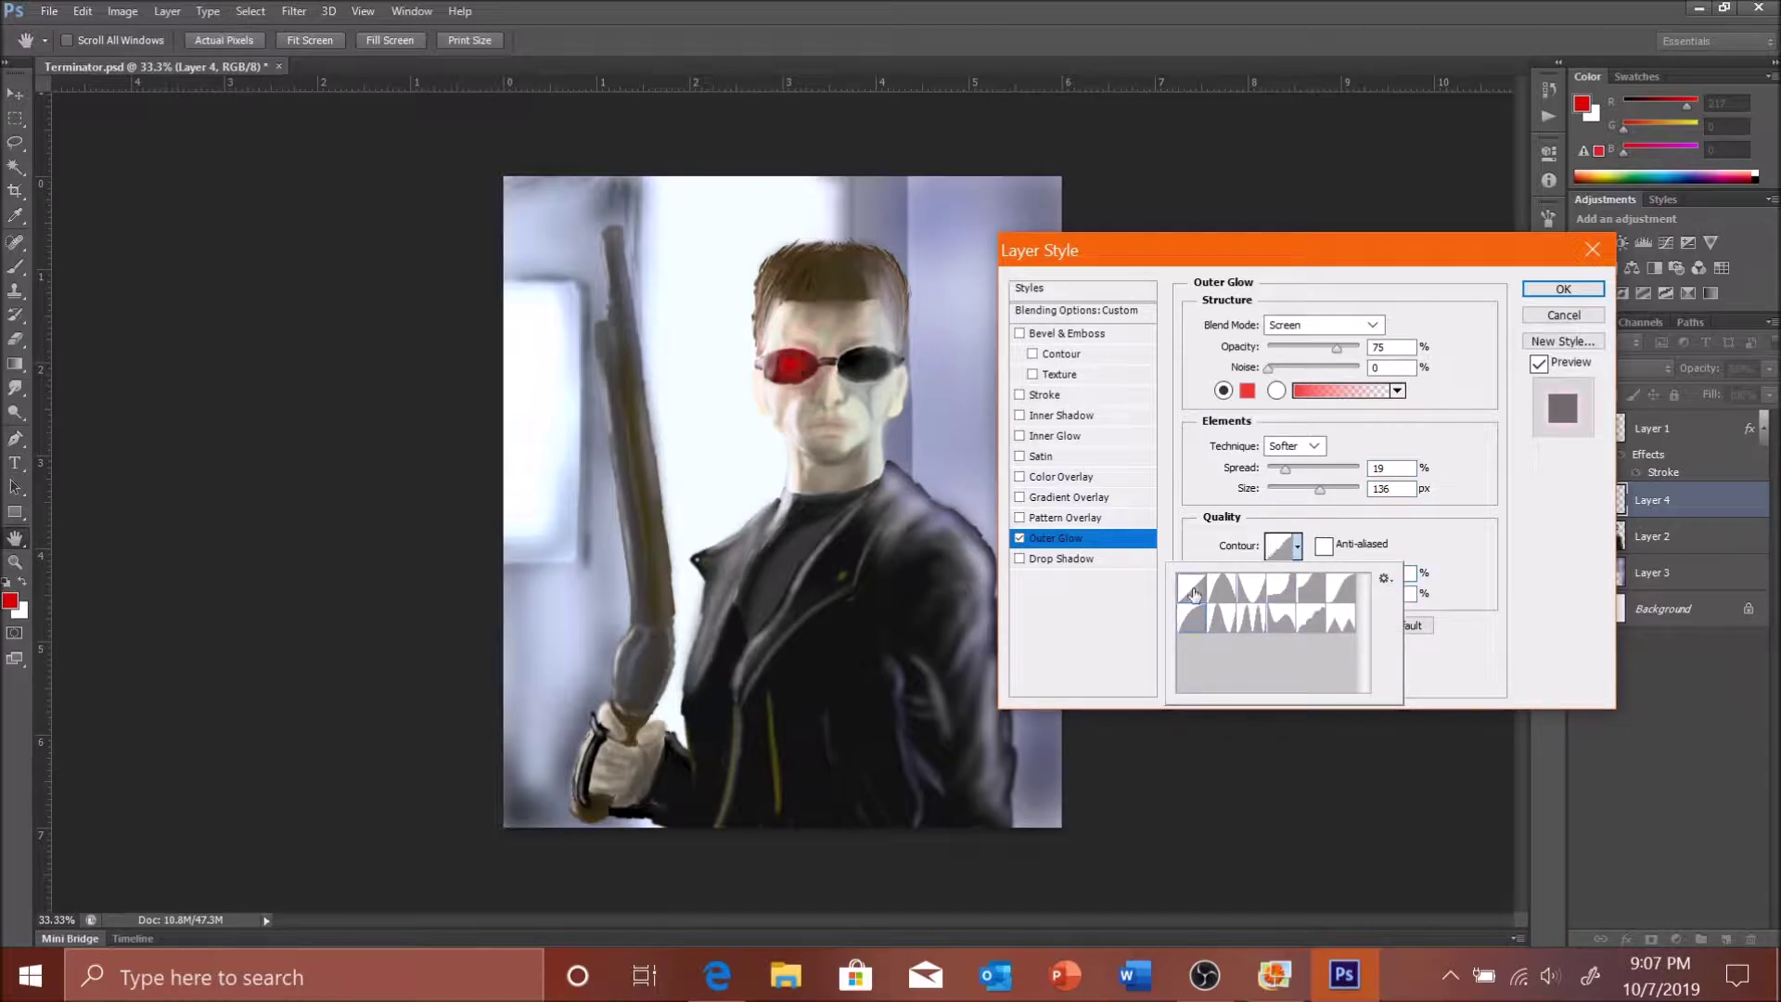
left_click(1339, 358)
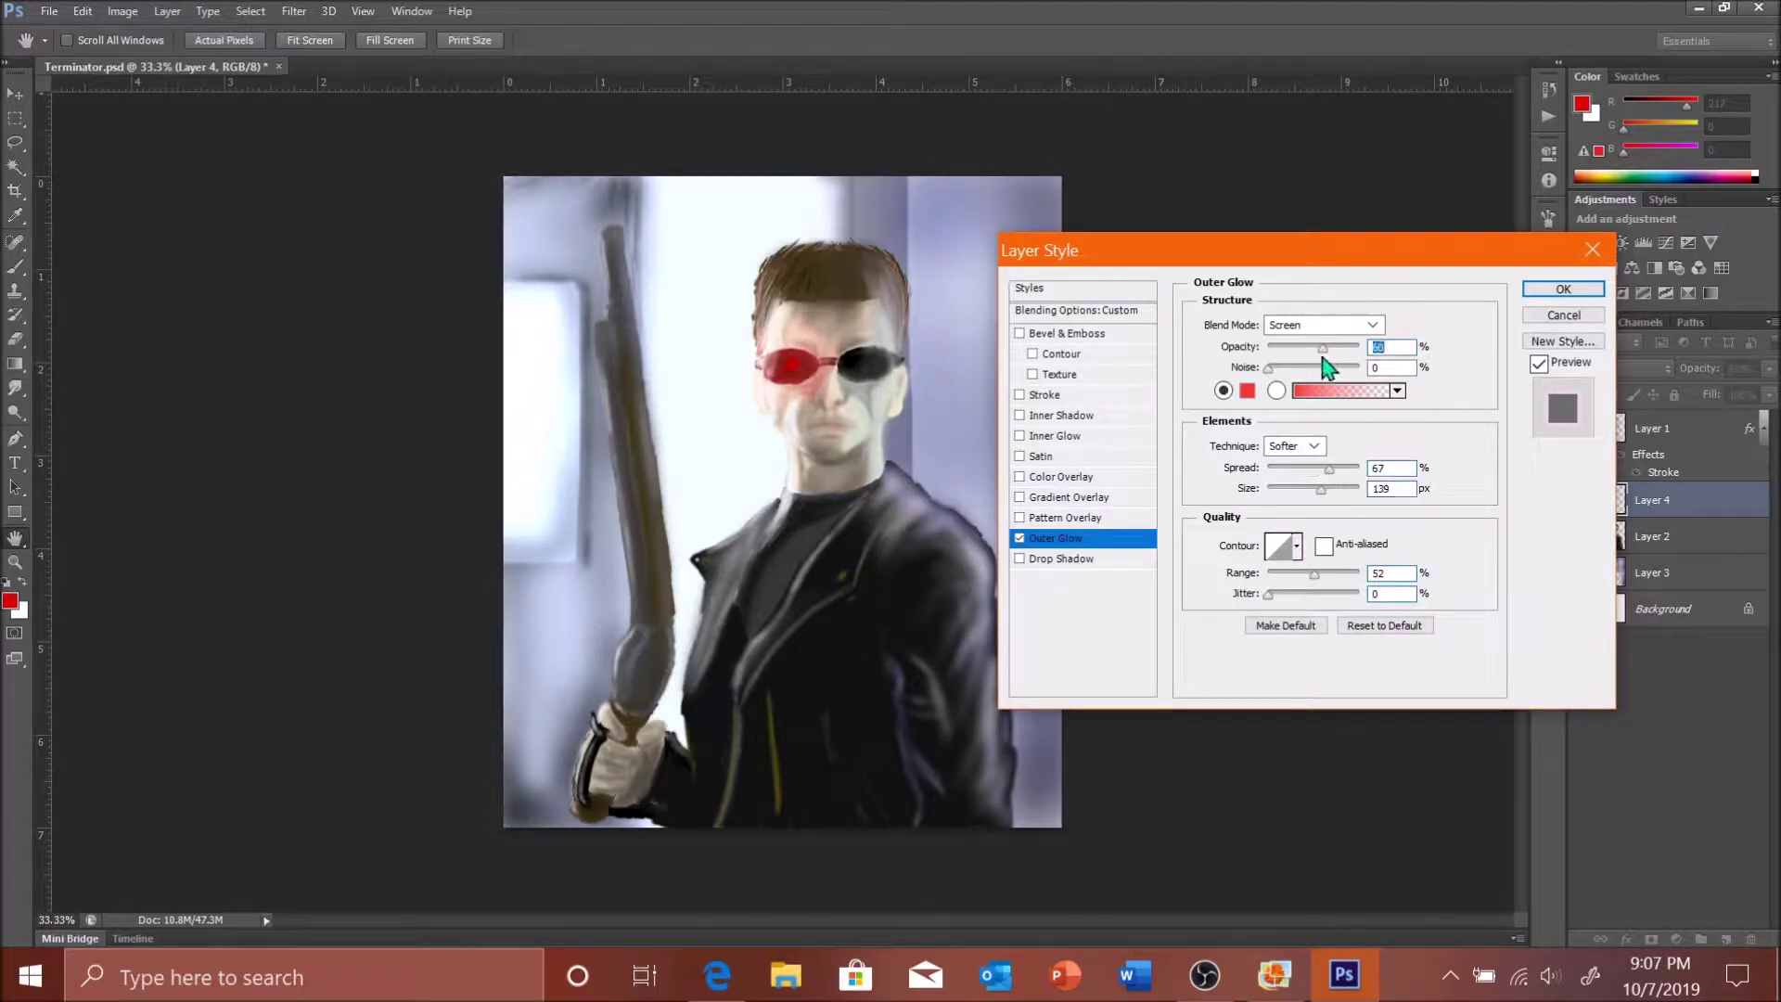
left_click(1559, 289)
left_click(1769, 368)
left_click_drag(1752, 401, 1740, 401)
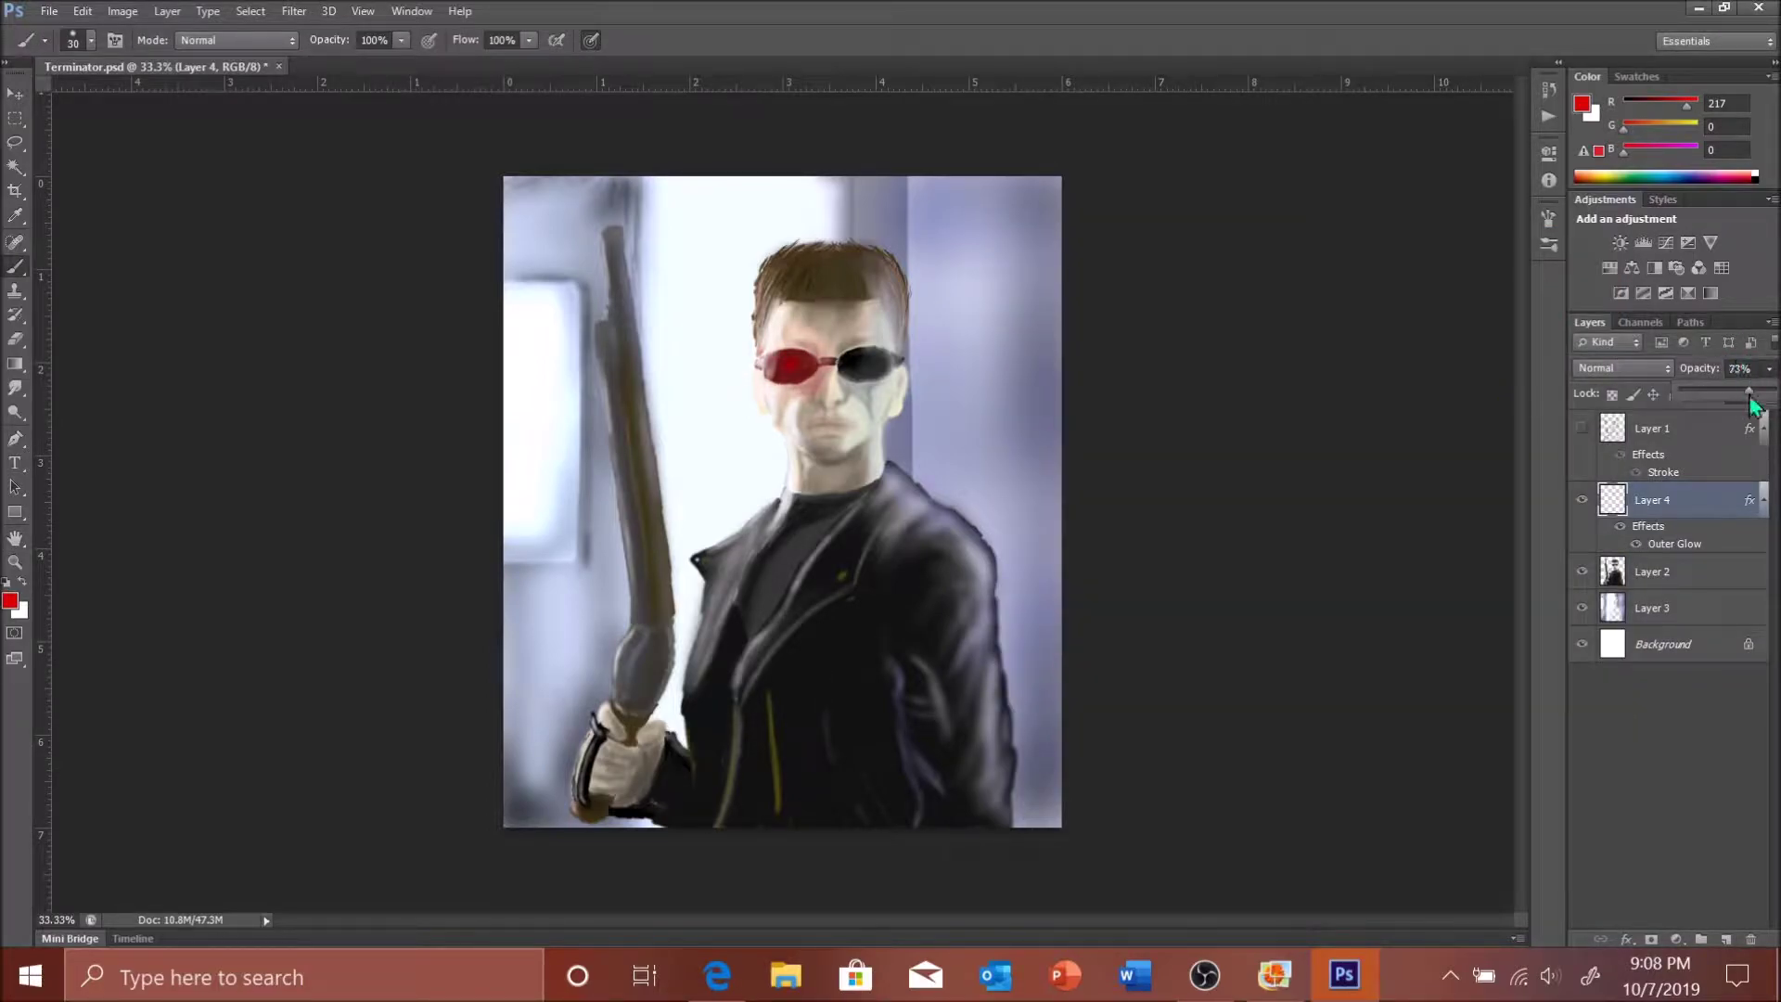
- Try a Very Wet, Light Mix mixer-brush stroke on the forehead, then undo it
key("shift+b")
key("shift+b")
key("shift+b")
left_click(291, 40)
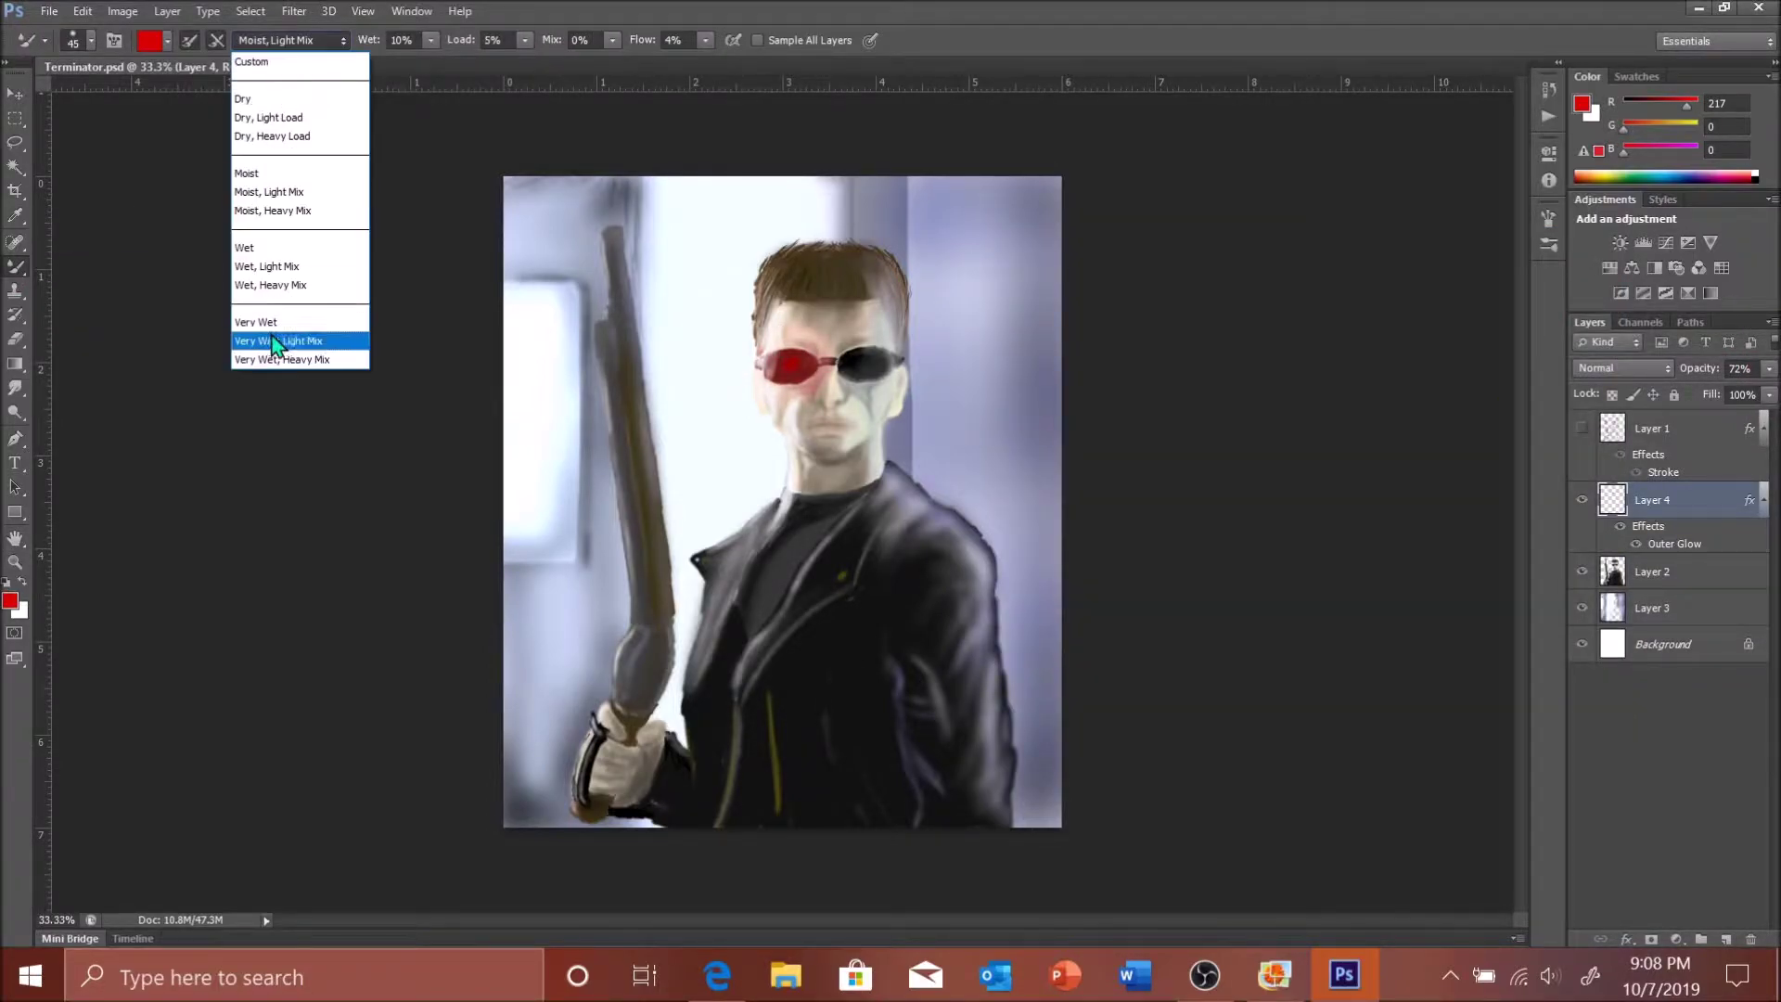
left_click(288, 343)
mouse_move(789, 290)
left_mouse_down()
mouse_move(812, 320)
mouse_move(768, 427)
left_mouse_up()
key("ctrl+z")
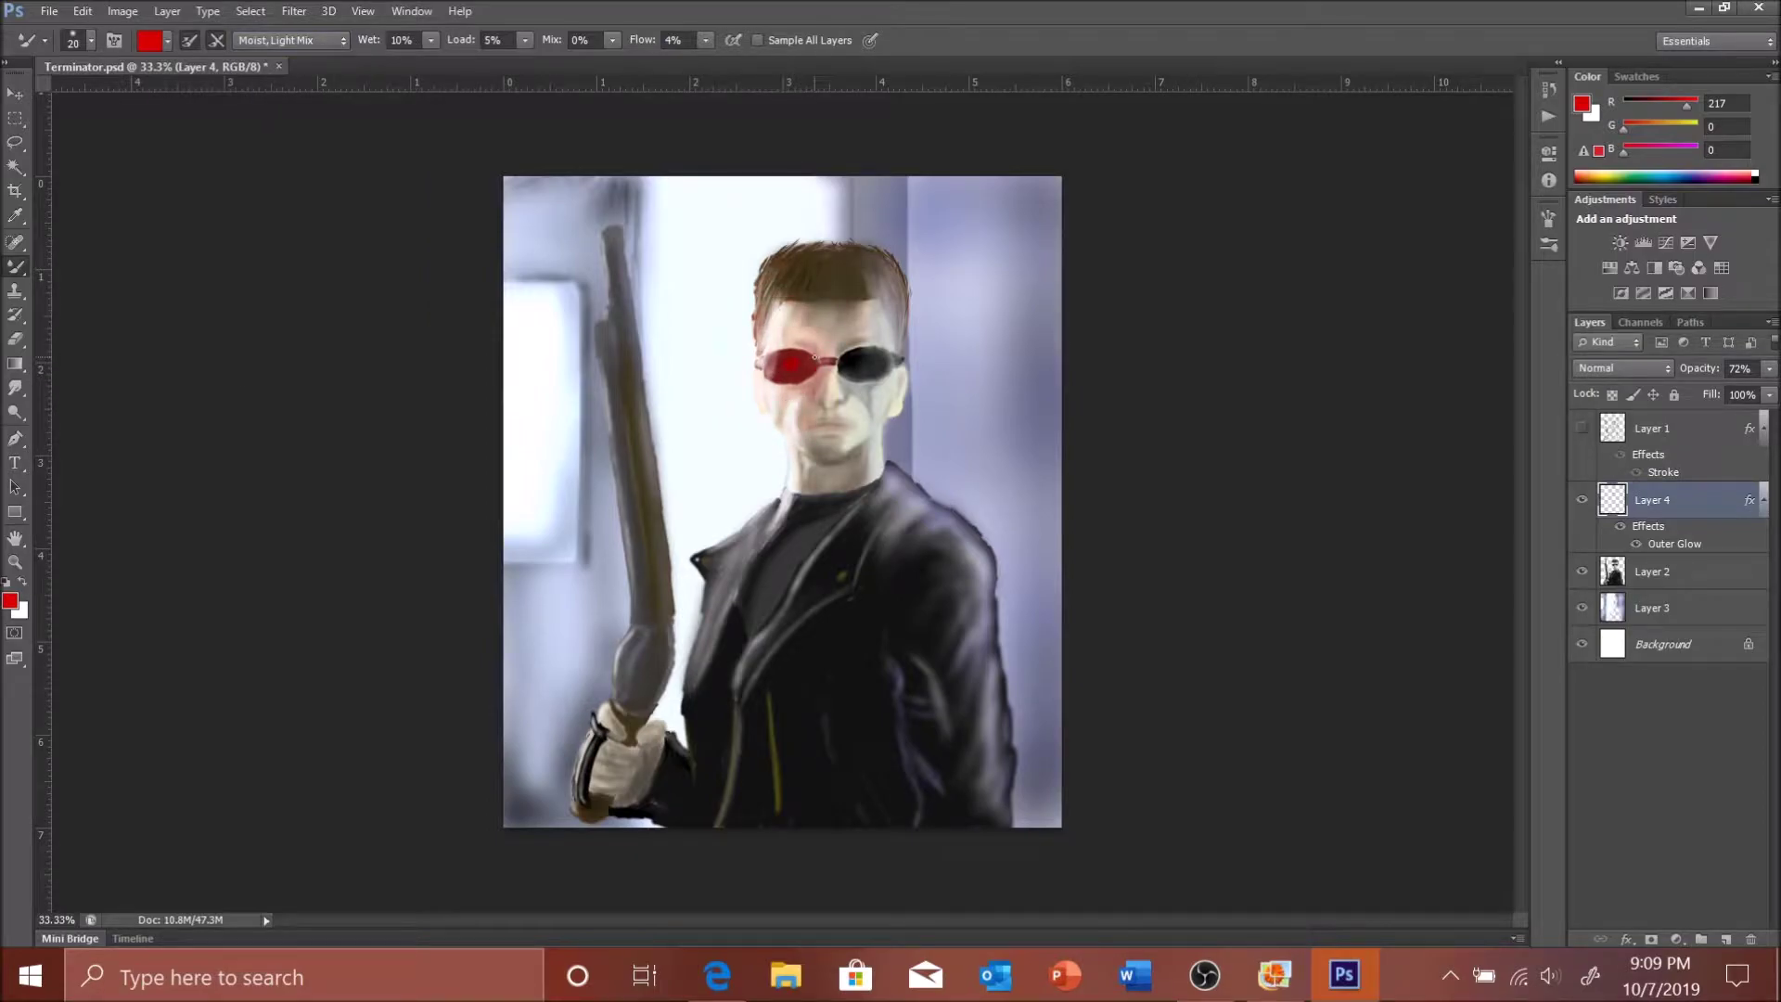
- On a new layer, paint a soft red haze beside the left lens with a 300 brush
key("ctrl+shift+alt+n")
left_click_drag(769, 331, 737, 390)
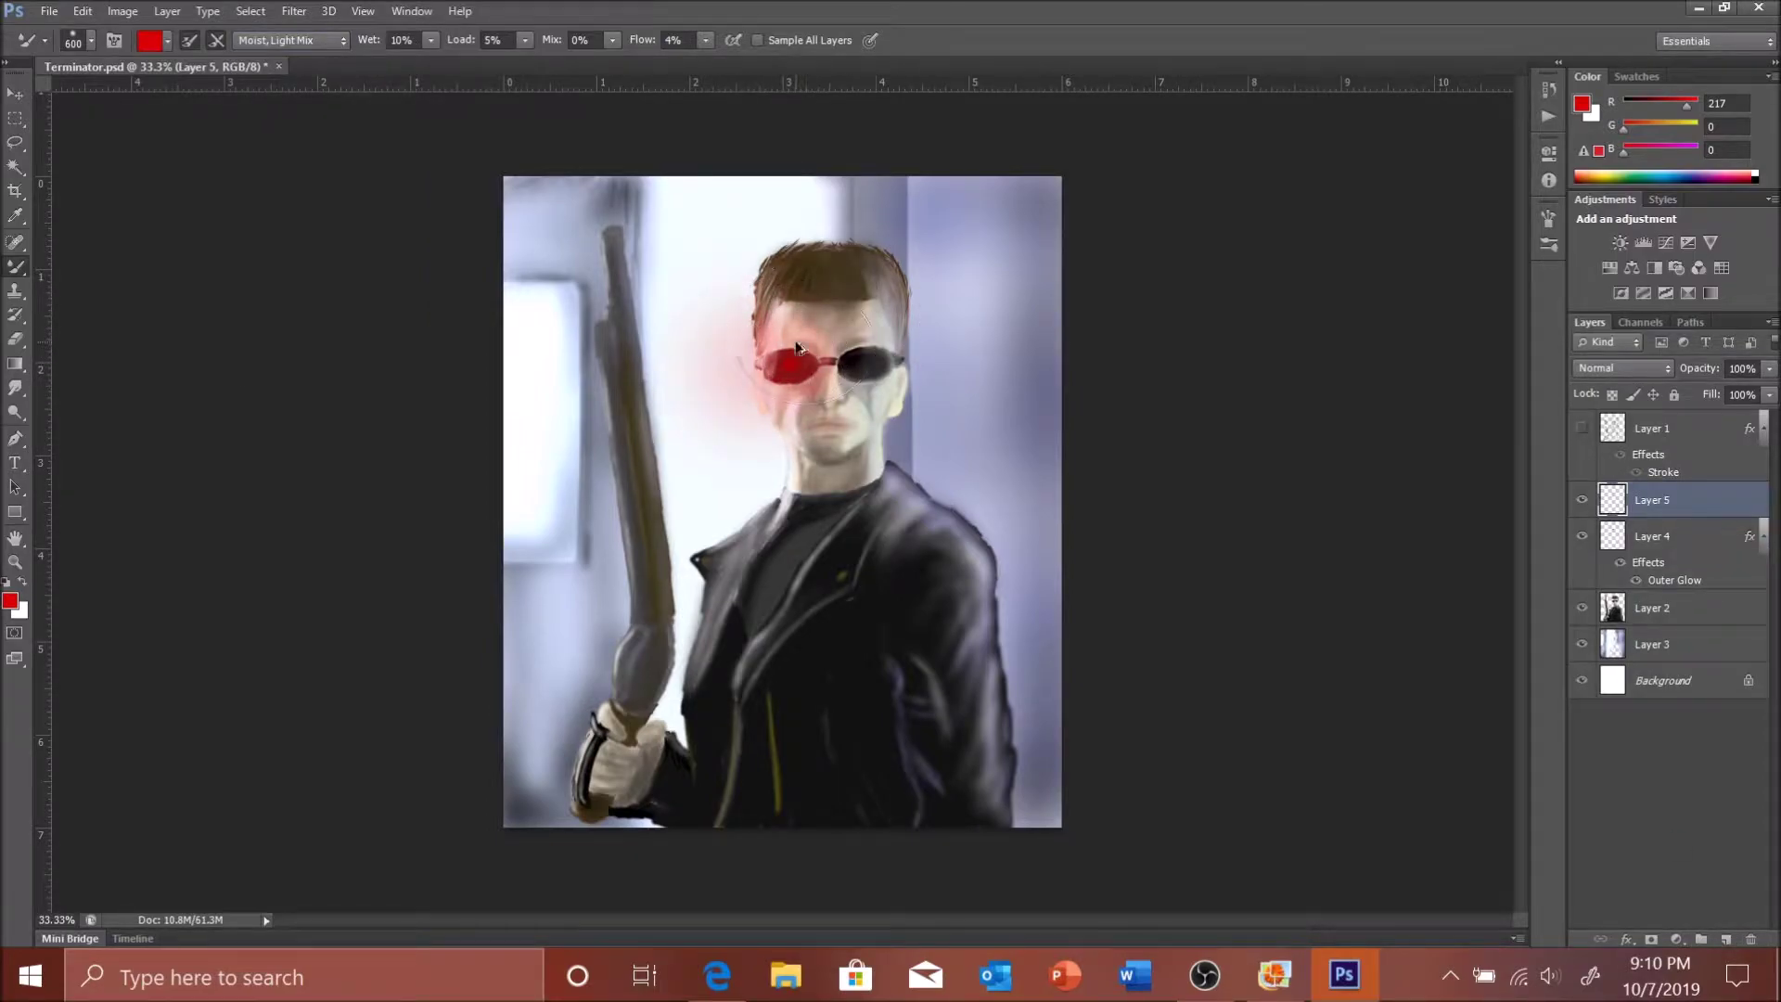
key("bracketright")
key("bracketright")
key("bracketright")
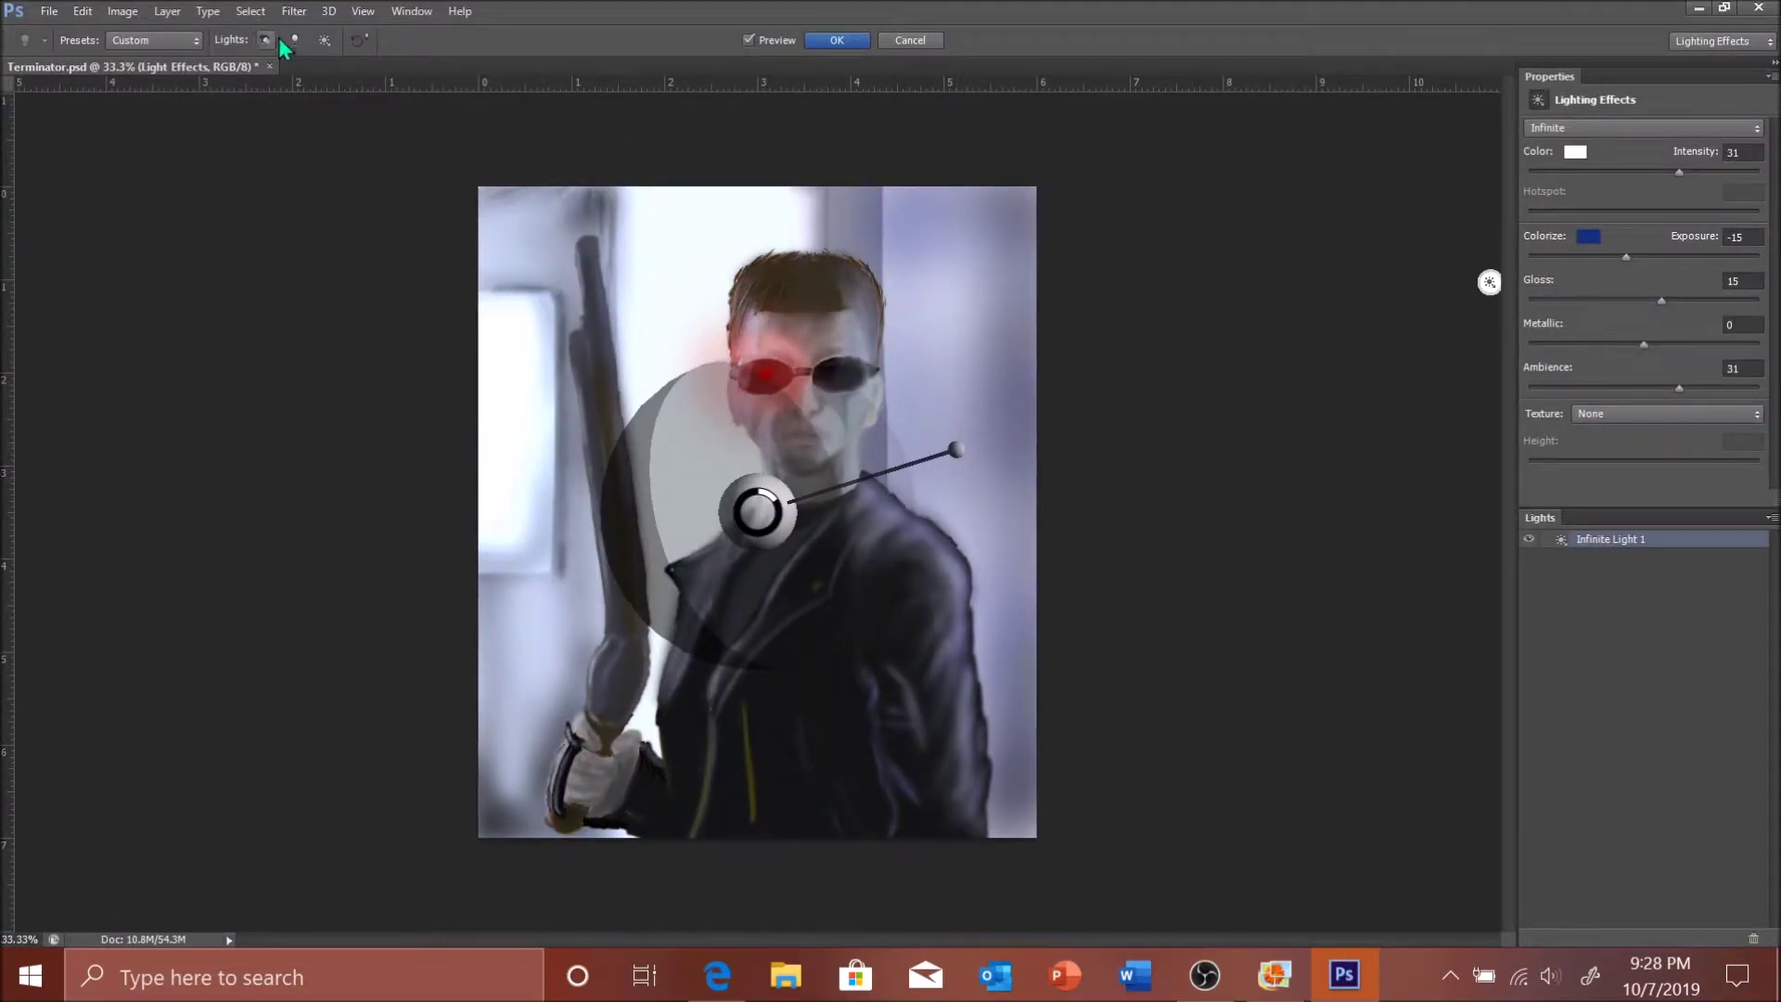
- Aim a spot light at the face and eye, with exposure lowered to -18
left_click(267, 40)
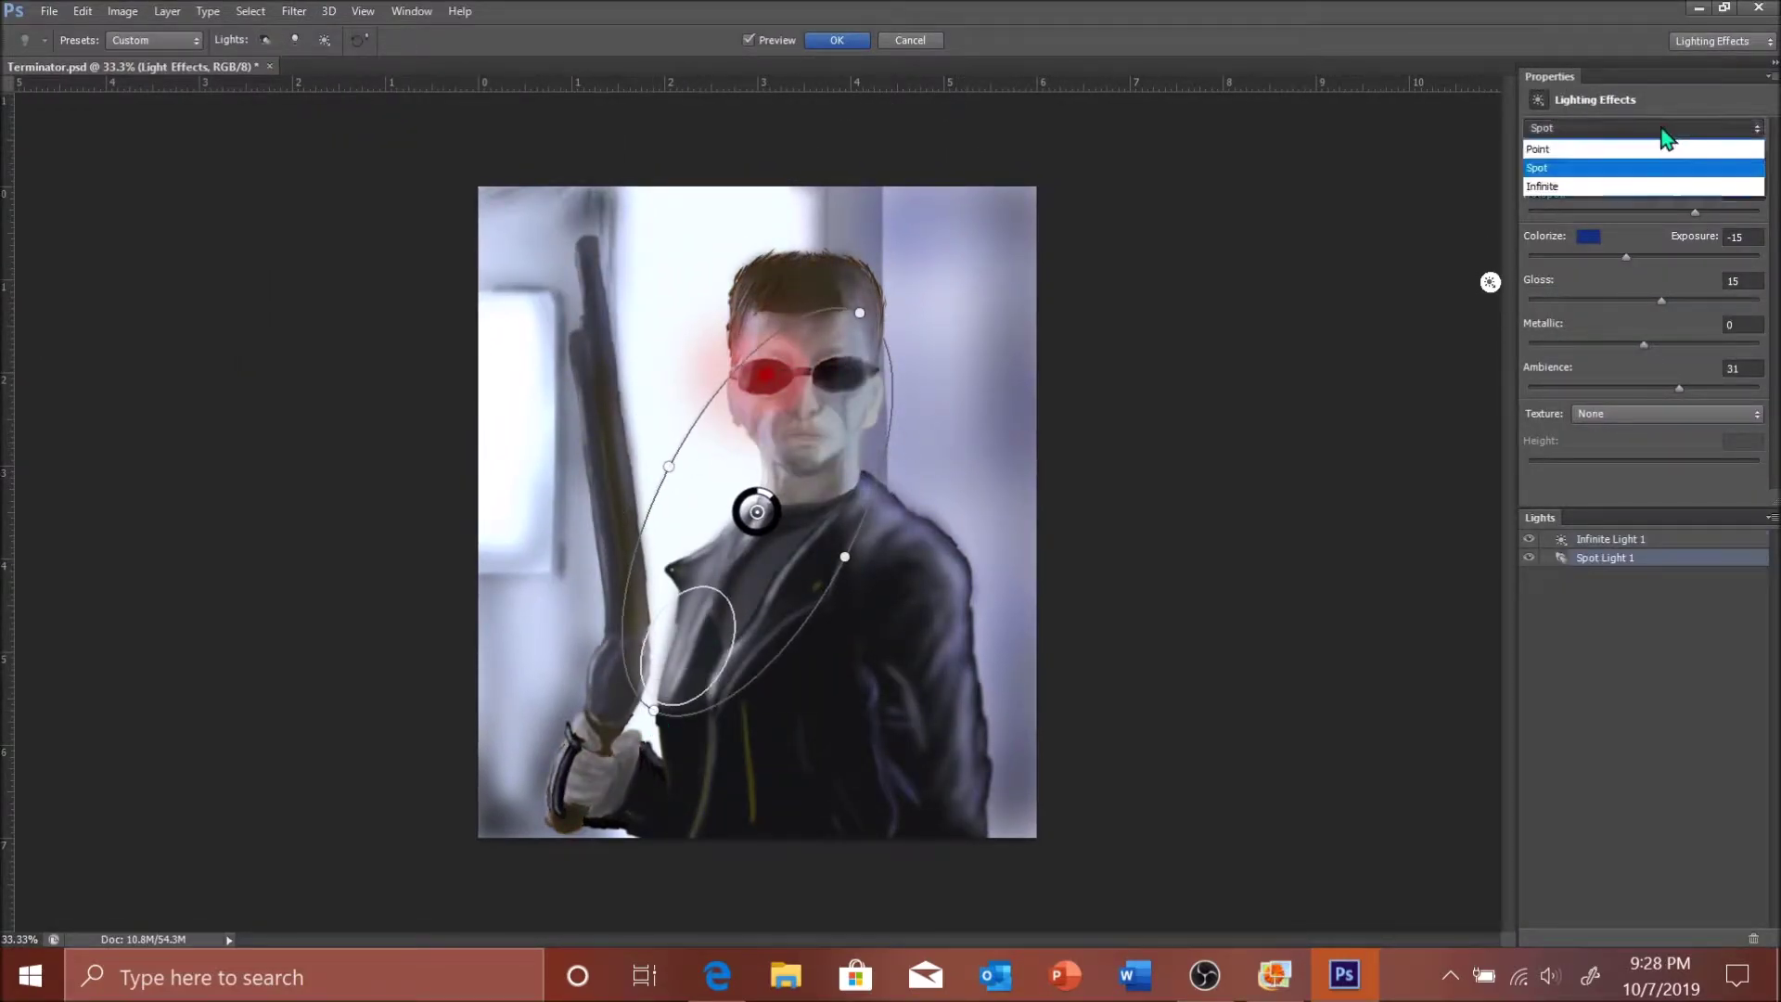
left_click_drag(755, 509, 750, 397)
left_click_drag(696, 587, 800, 468)
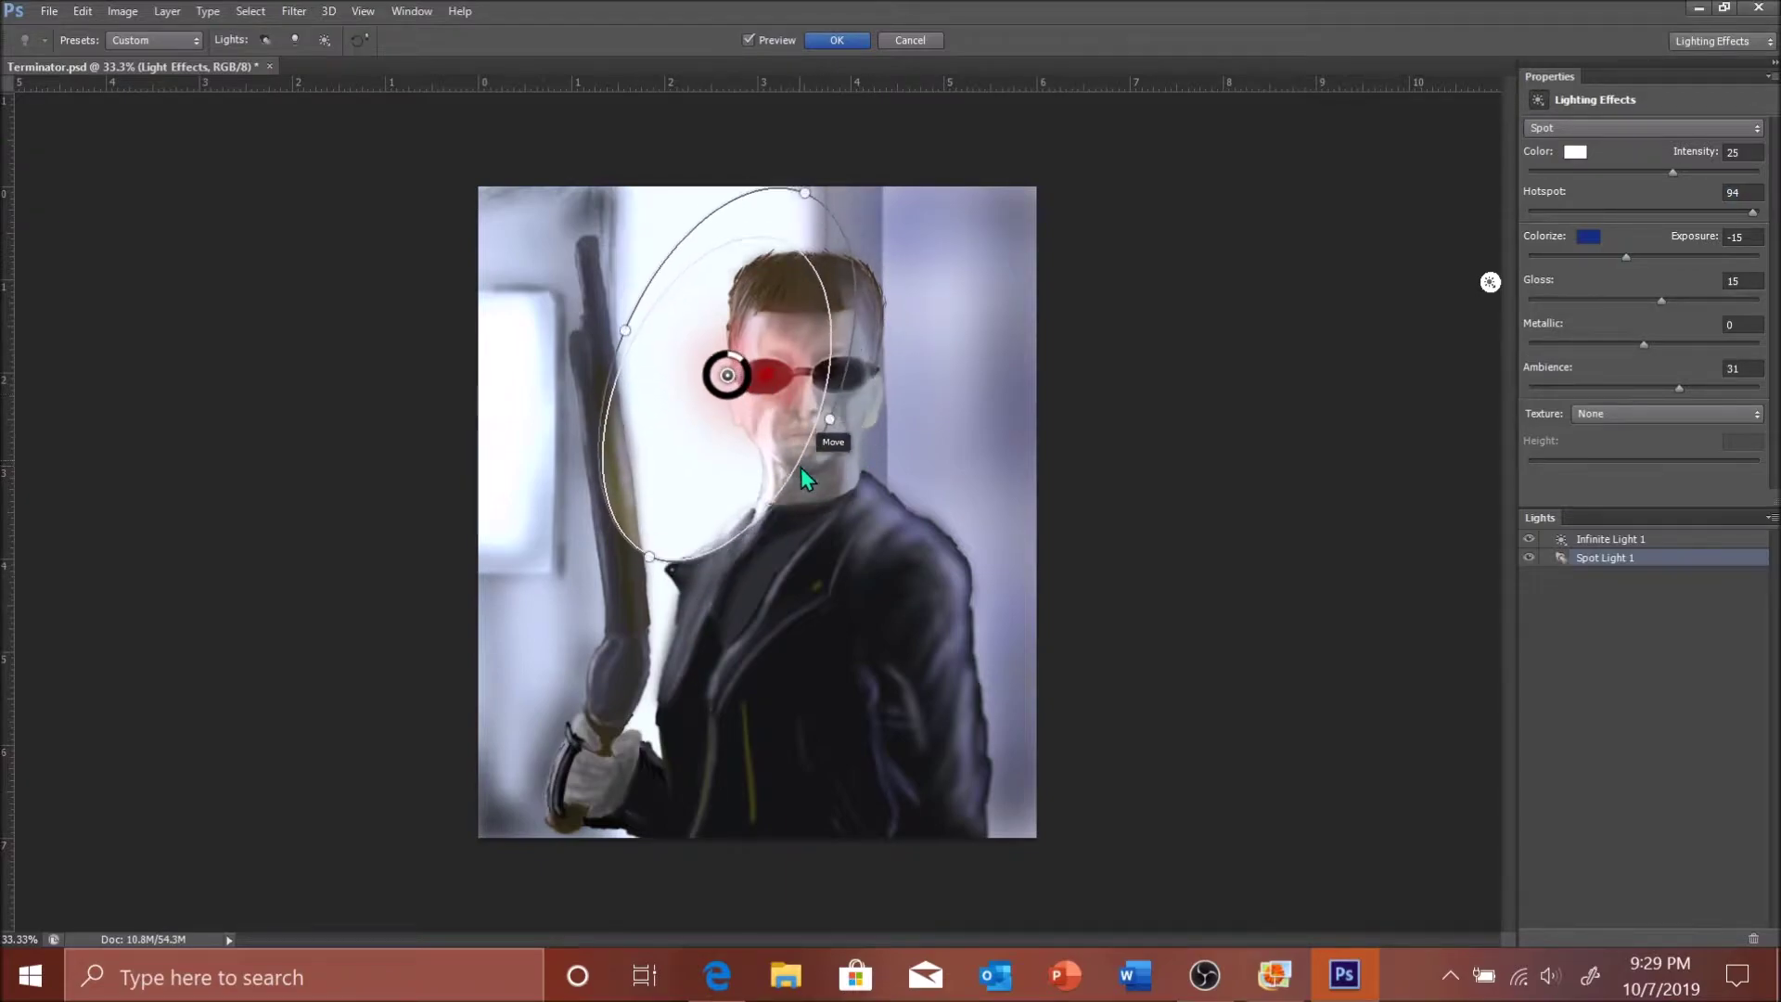
left_click_drag(1626, 257, 1623, 257)
- Add a second spot light on the gun hand with a wider hotspot and more intensity
left_click_drag(826, 429, 840, 410)
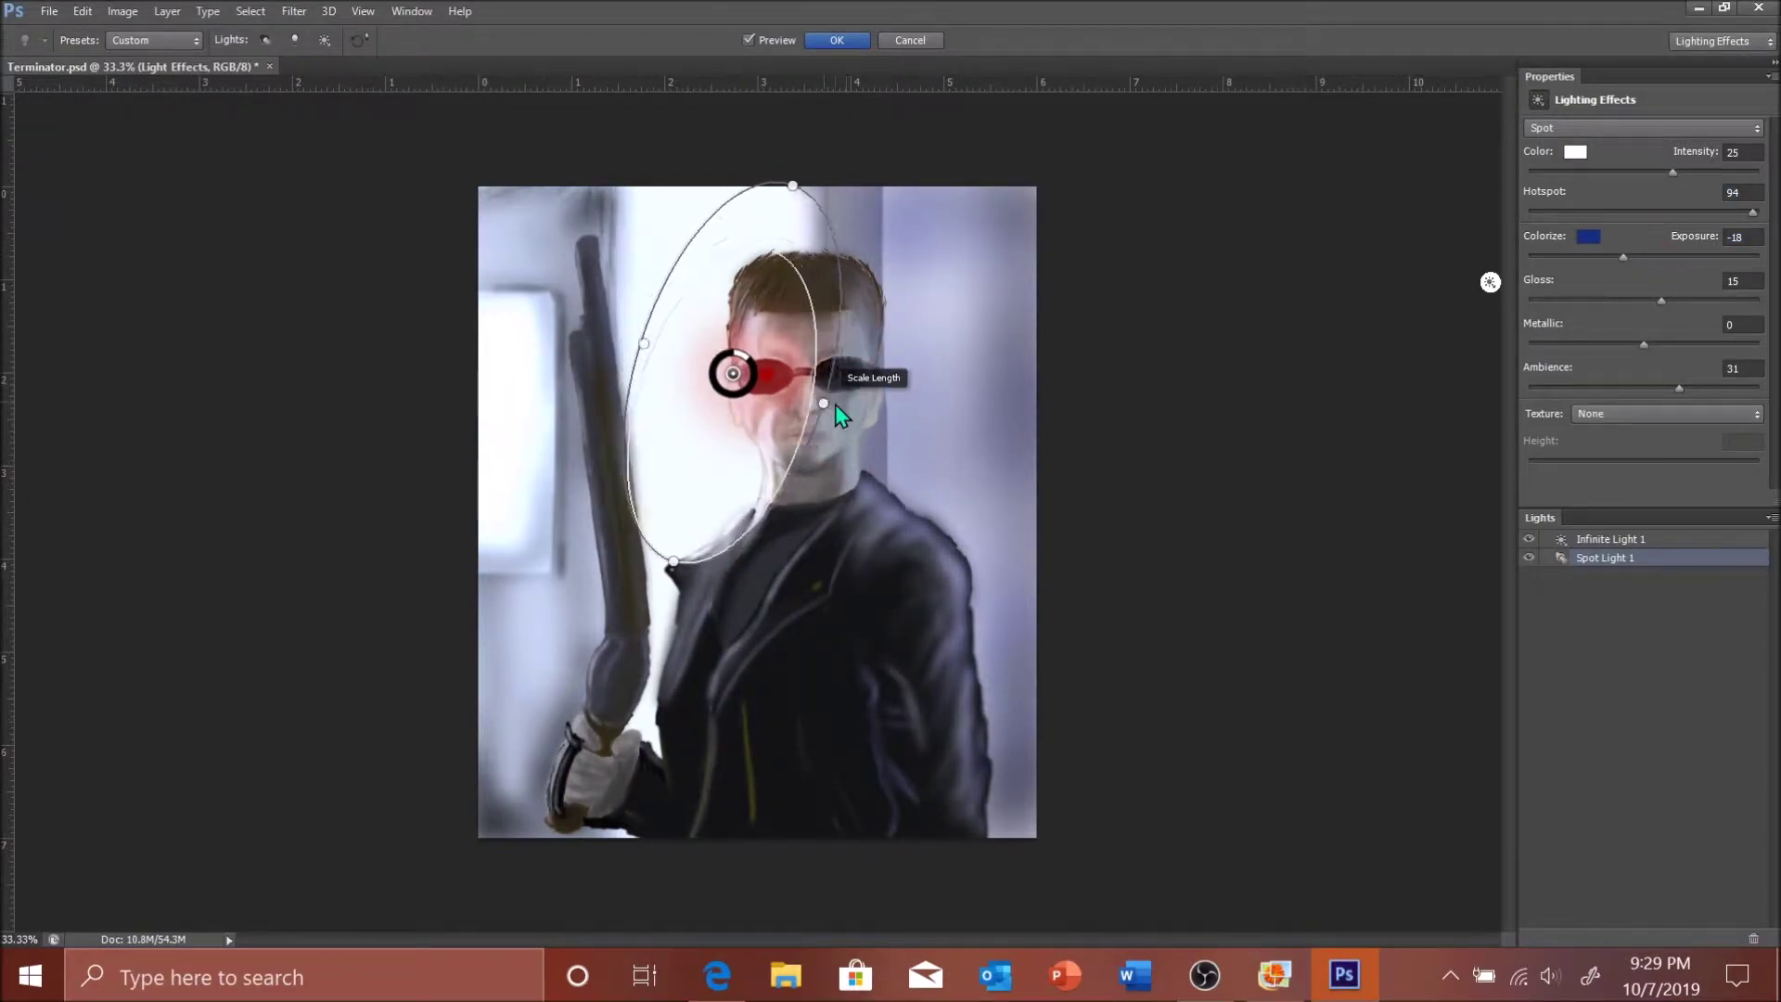
left_click(267, 40)
left_click_drag(757, 512, 544, 714)
mouse_move(677, 661)
left_mouse_down()
mouse_move(619, 752)
mouse_move(616, 661)
left_mouse_up()
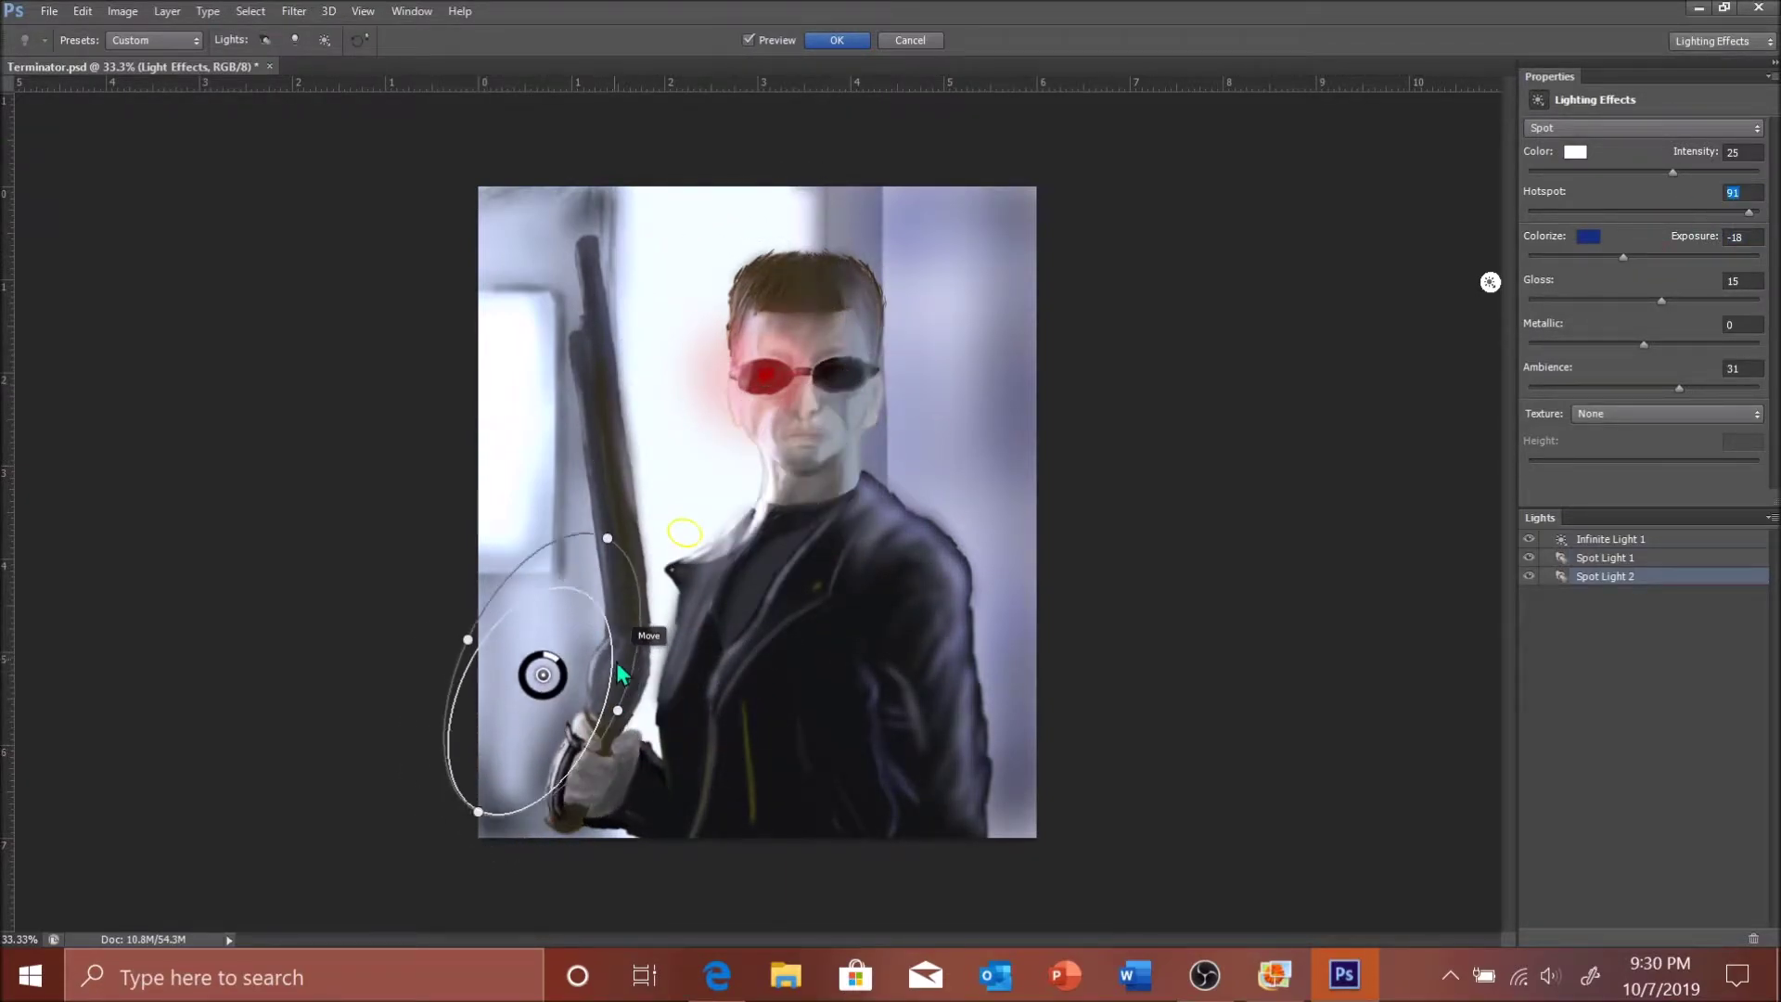
left_click_drag(1673, 173, 1698, 173)
left_click_drag(589, 545, 599, 504)
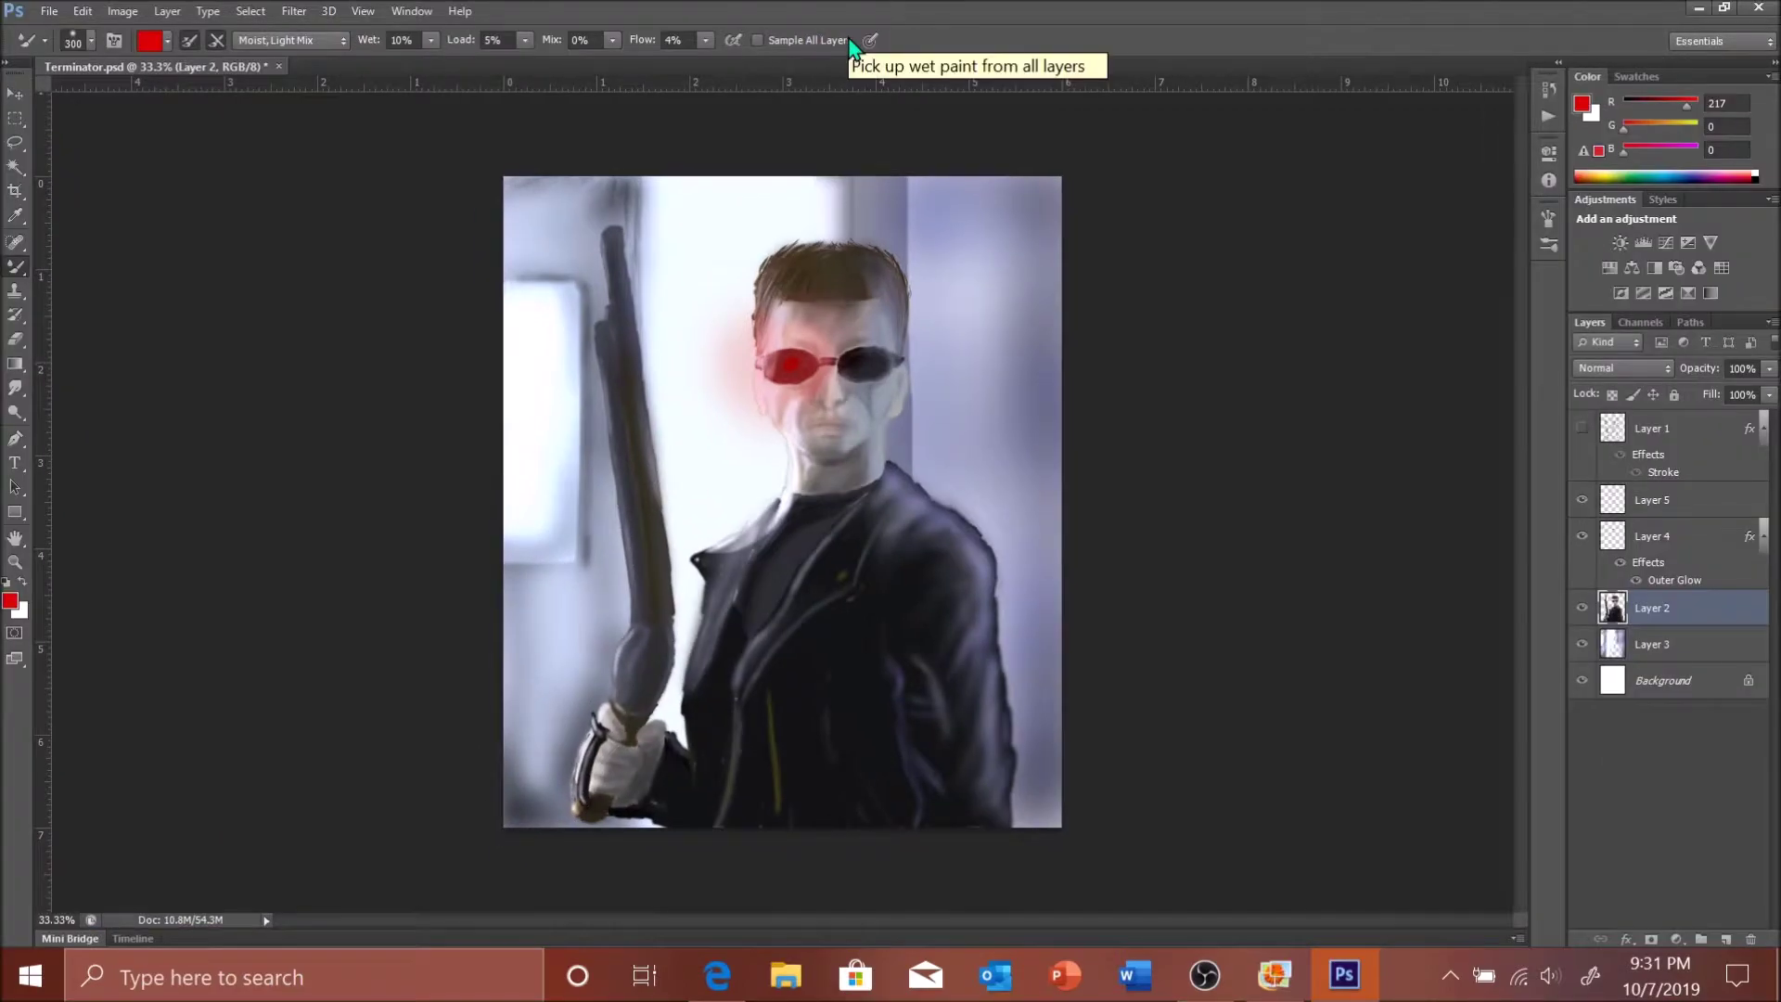
- Zoom in on the glove and undo the stray stroke near it
left_click(365, 13)
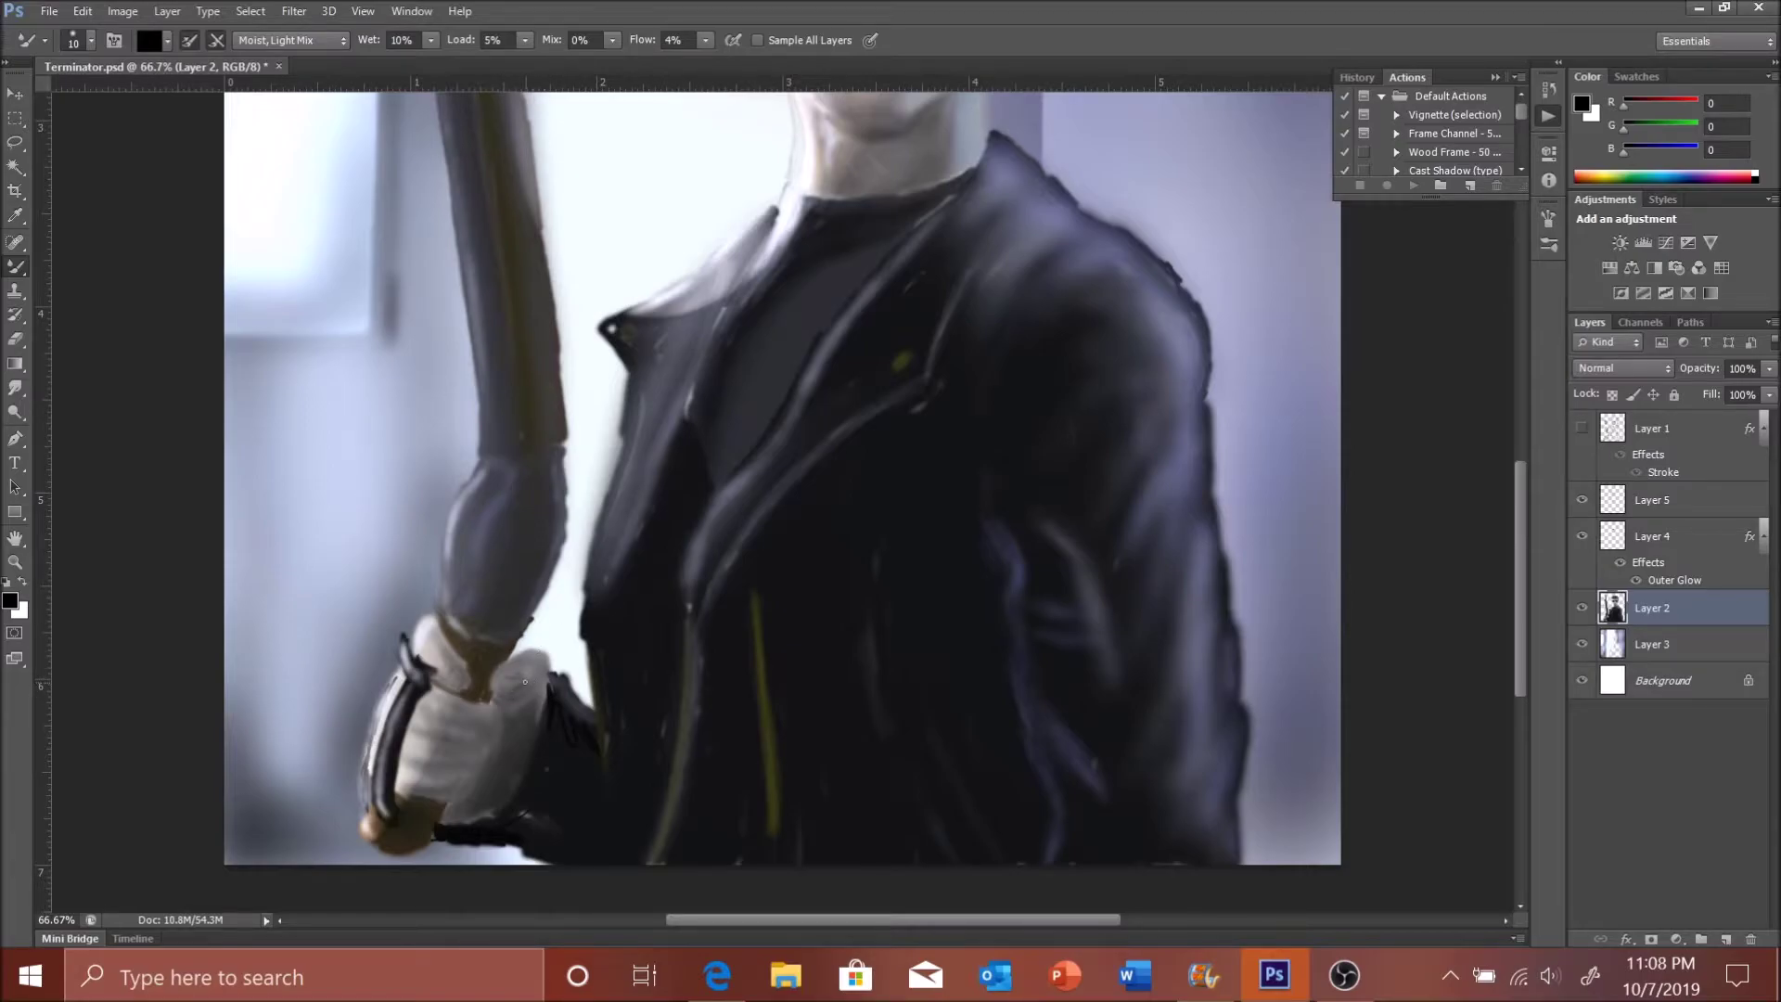
key("ctrl+z")
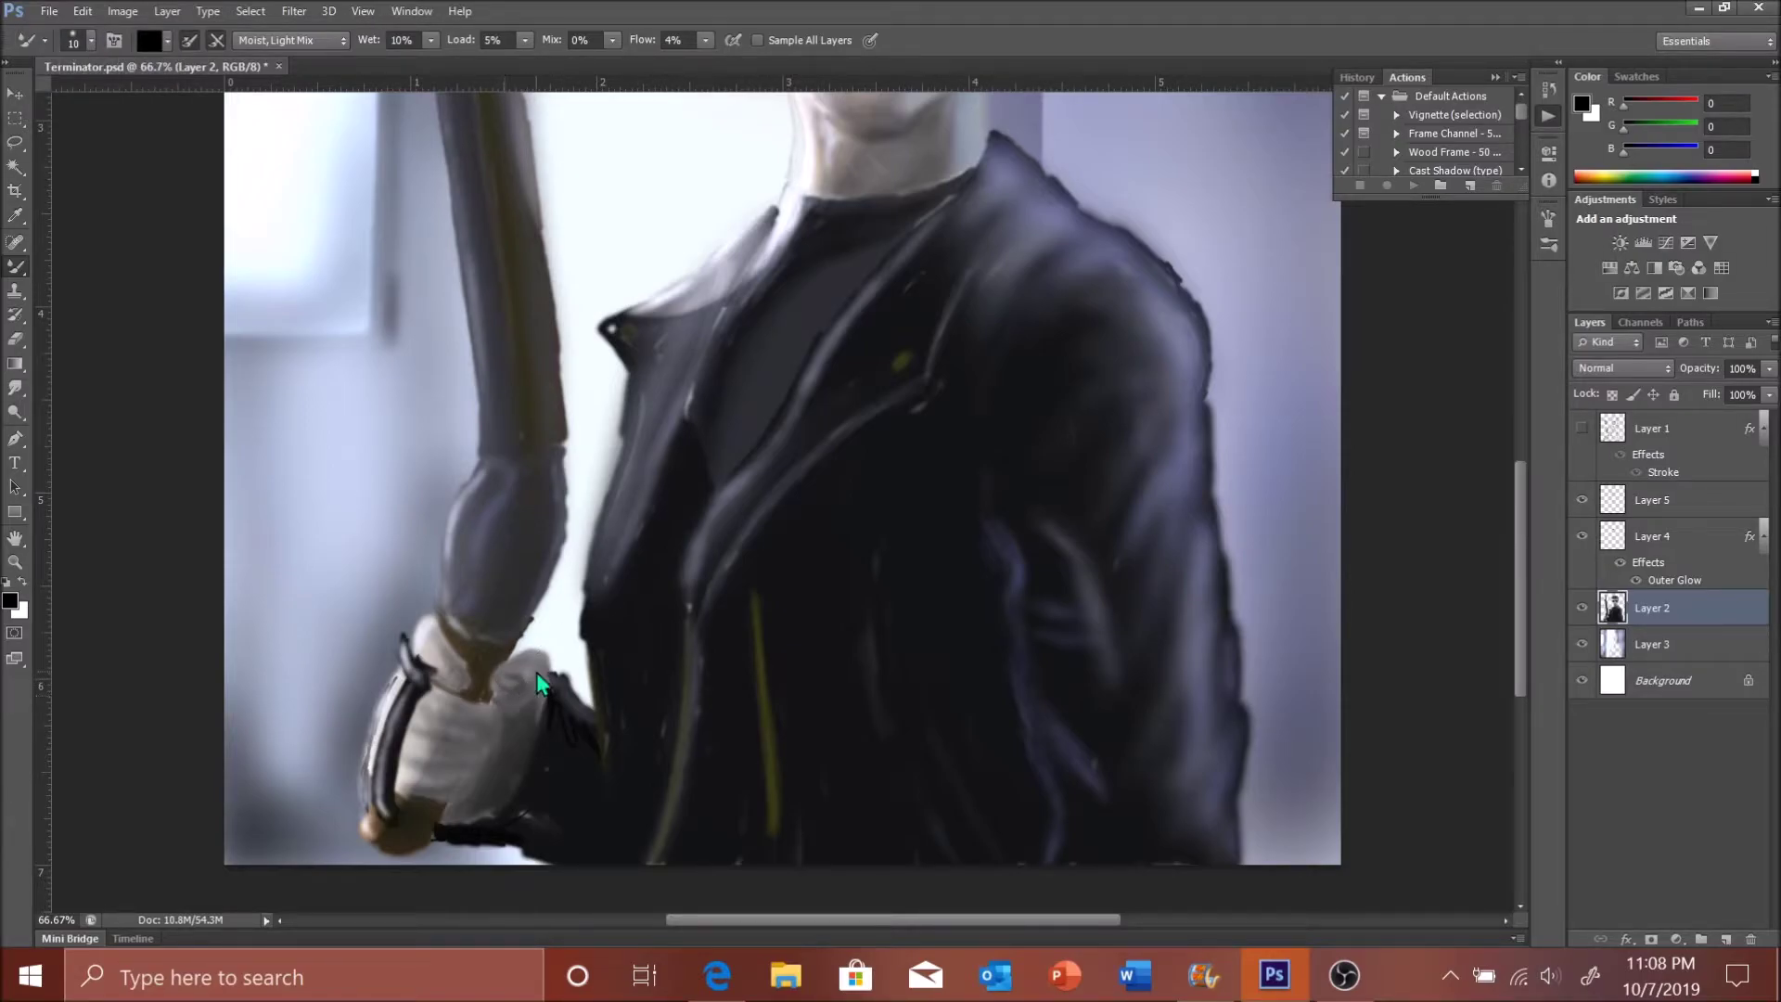